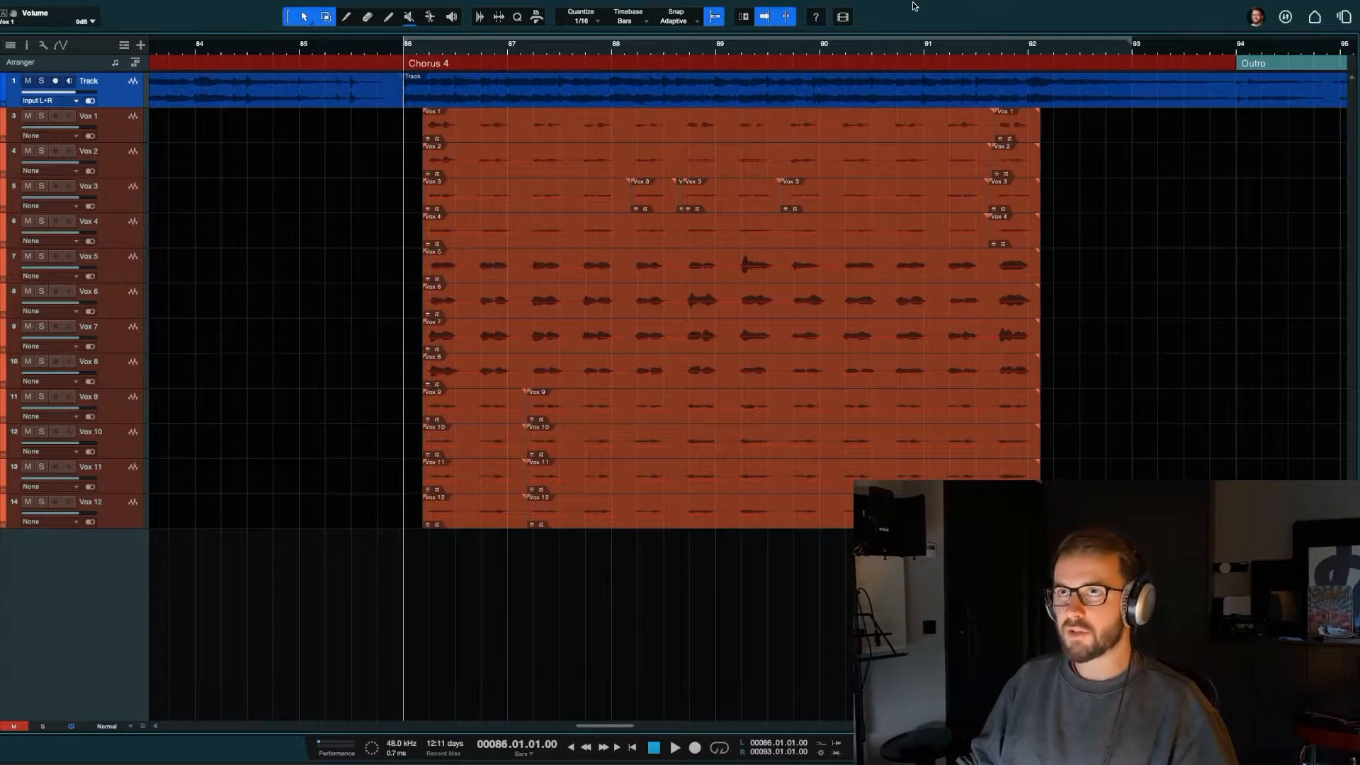
Step: Solo the backing track and listen to Chorus 4 from bar 86
{"action": "left_click", "coordinate": [42, 81]}
{"action": "key", "text": "space"}
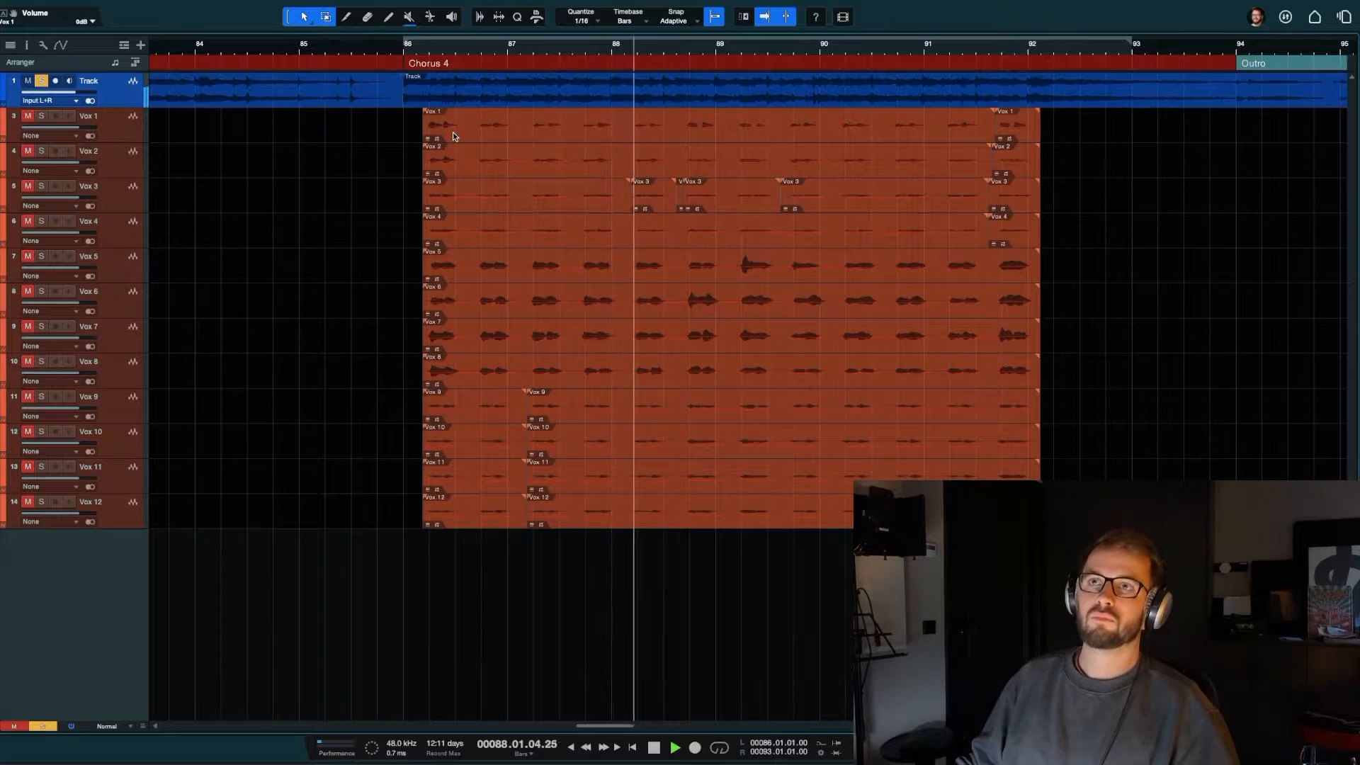
{"action": "key", "text": "space"}
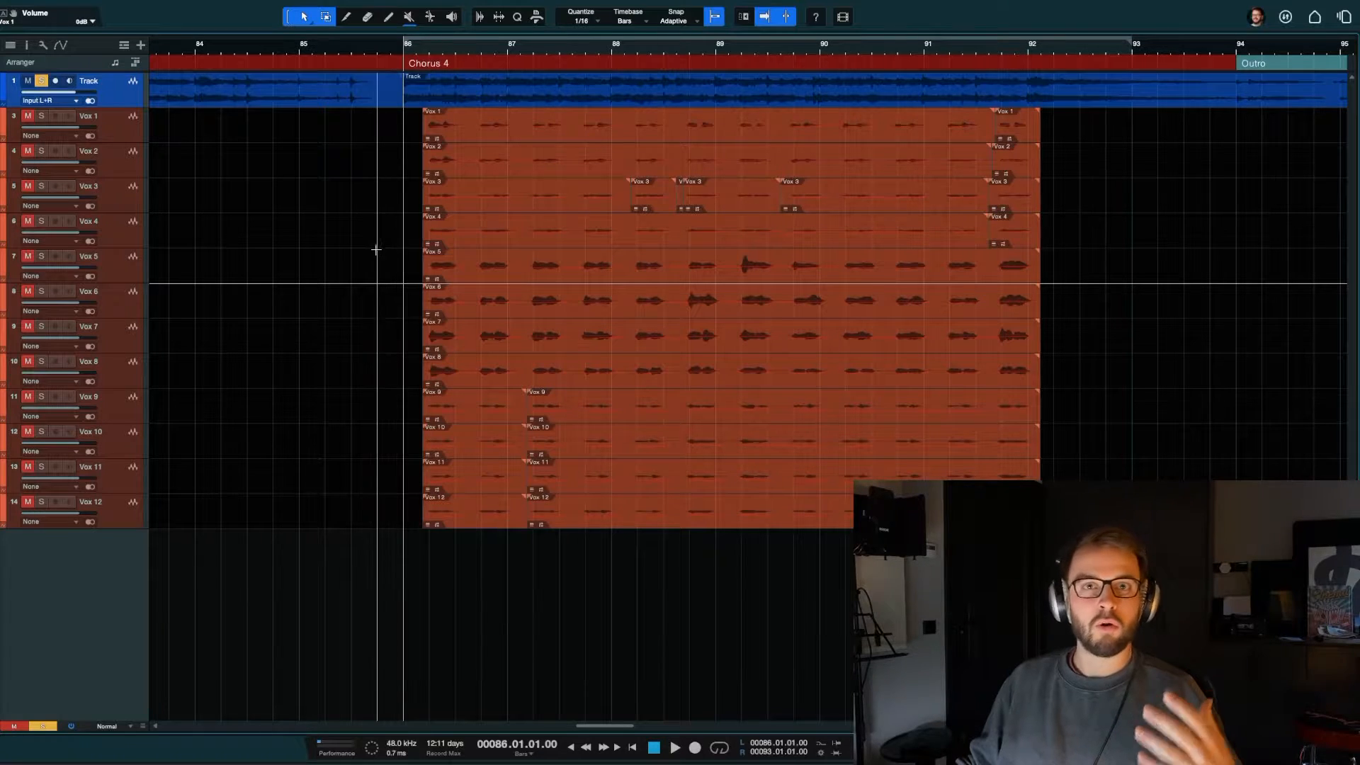
Step: Select the tracks Vox 1 through Vox 12 and hide them from the arrangement
{"action": "left_click", "coordinate": [115, 513]}
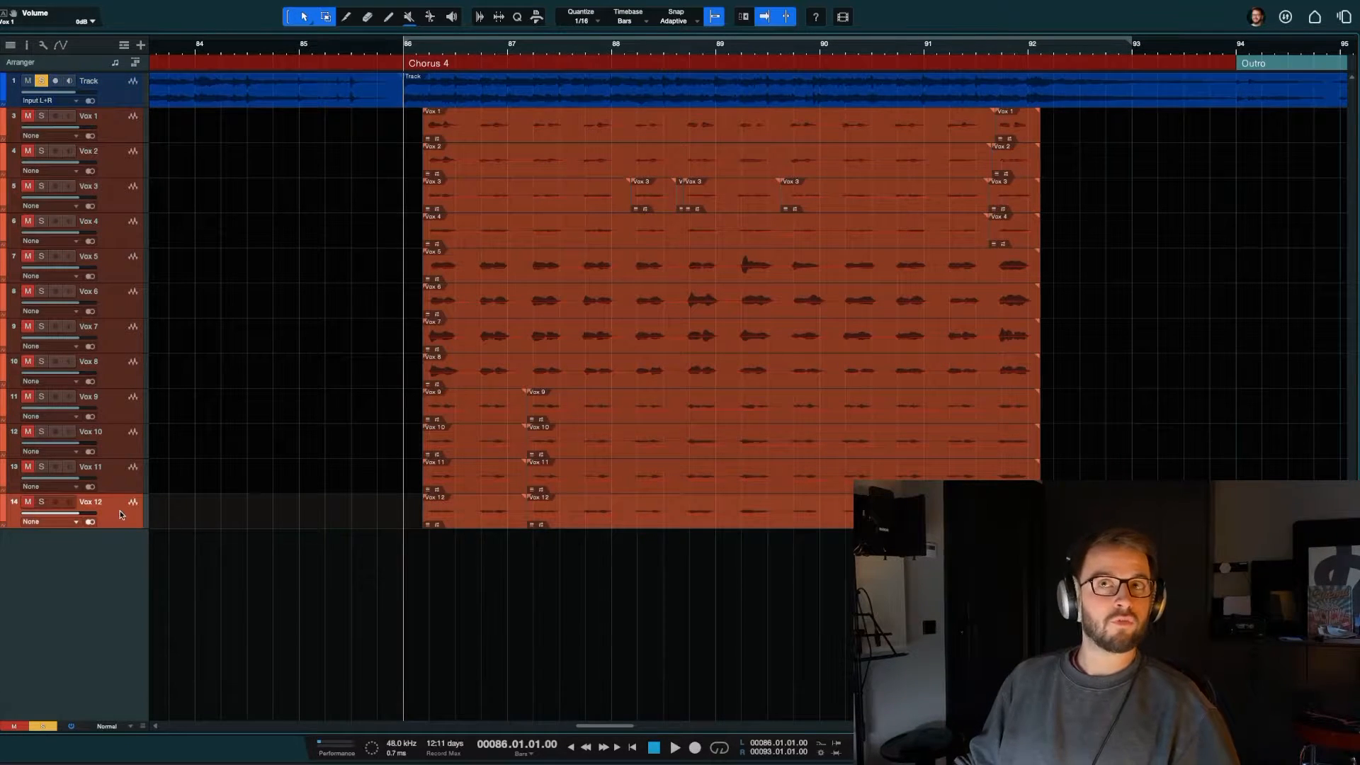
{"action": "left_click", "coordinate": [116, 125], "text": "shift"}
{"action": "right_click", "coordinate": [115, 126]}
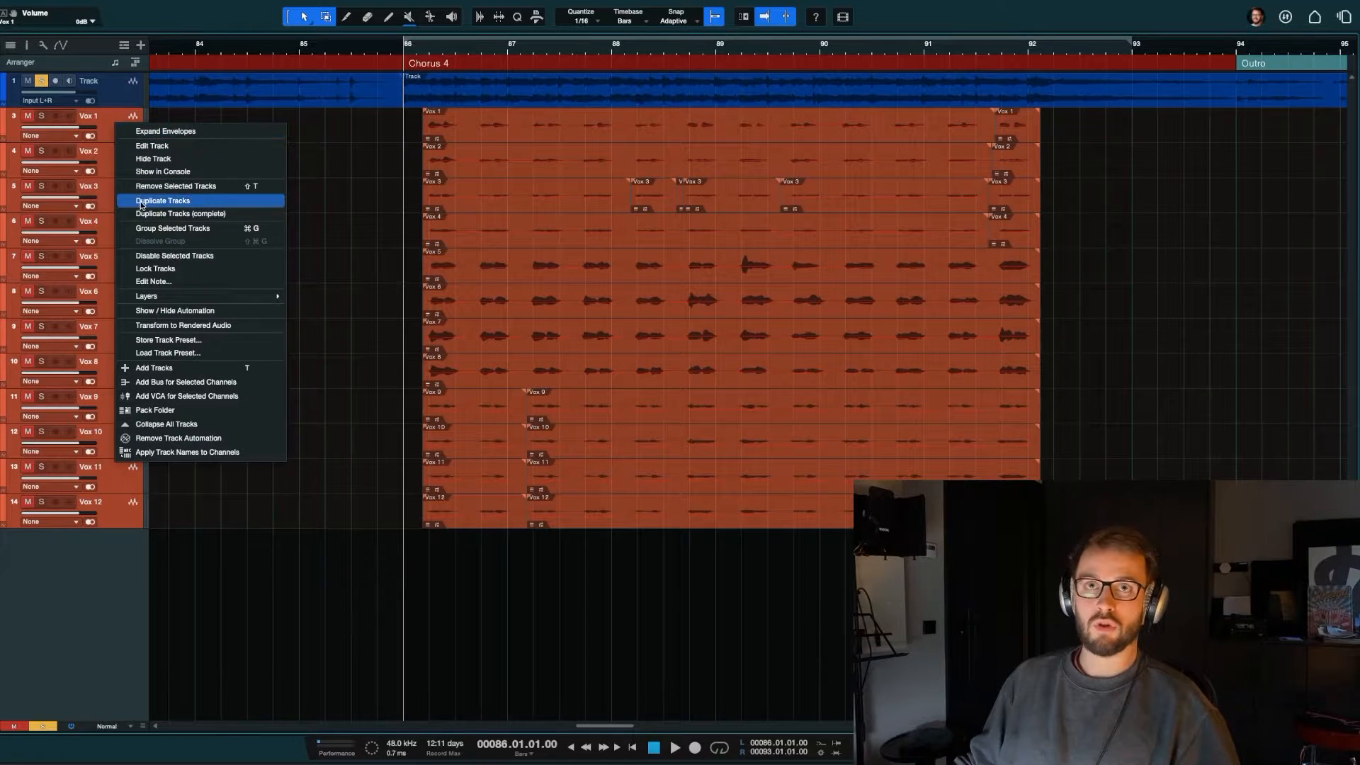
{"action": "left_click", "coordinate": [383, 96]}
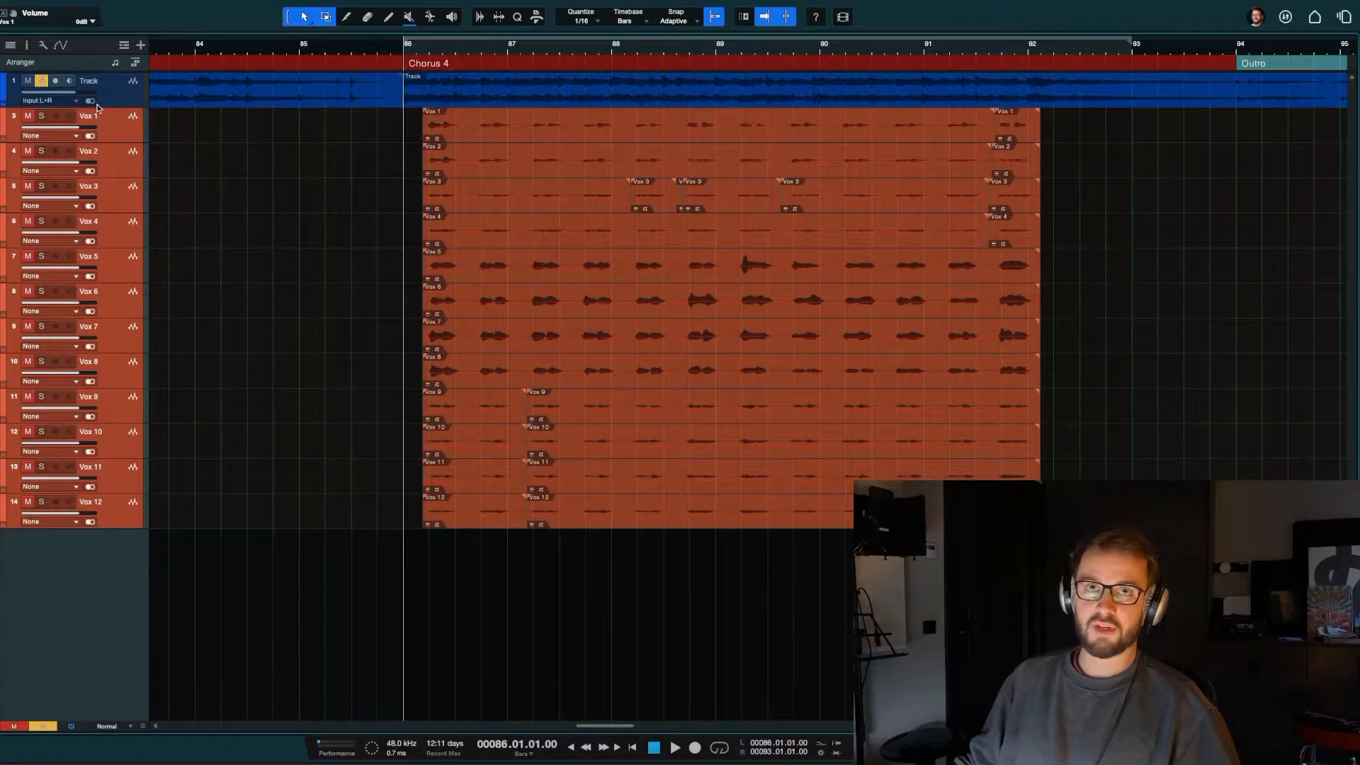
{"action": "right_click", "coordinate": [115, 125]}
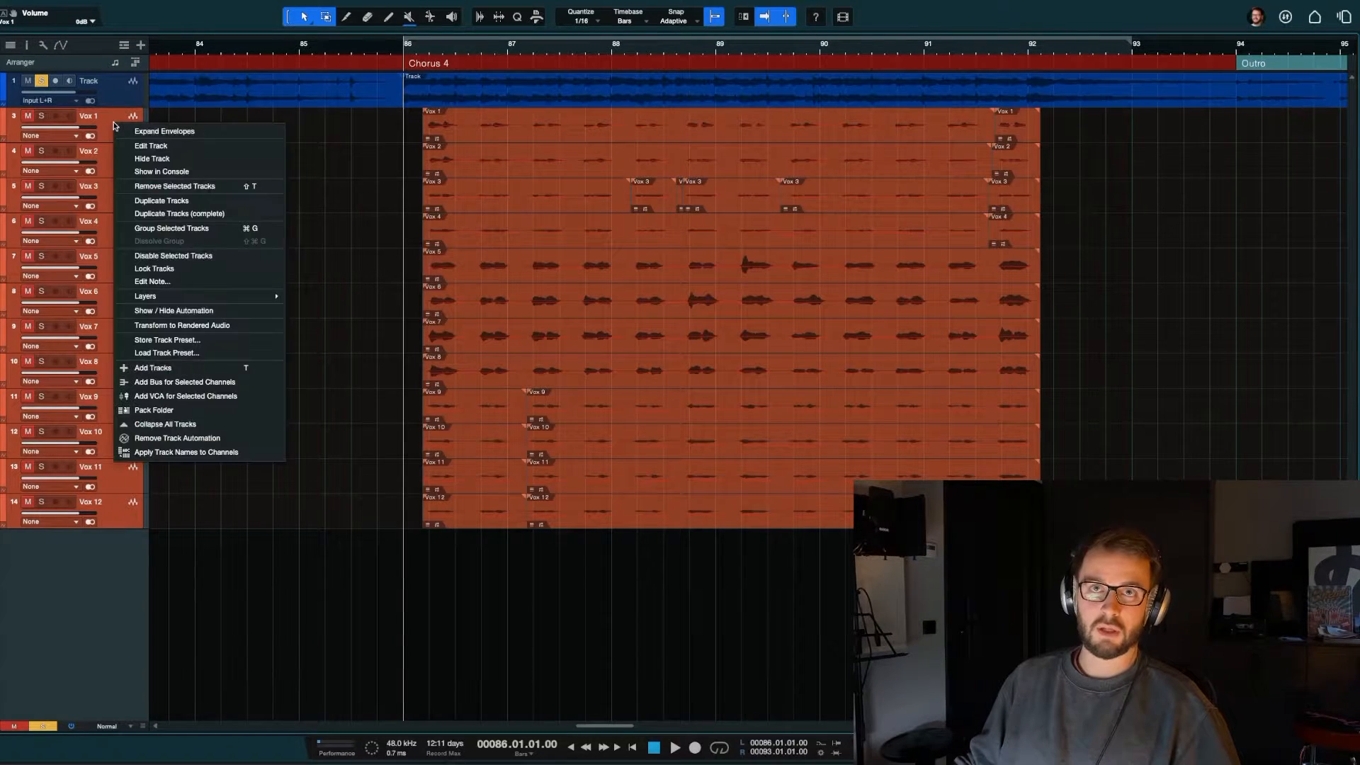
{"action": "left_click", "coordinate": [163, 159]}
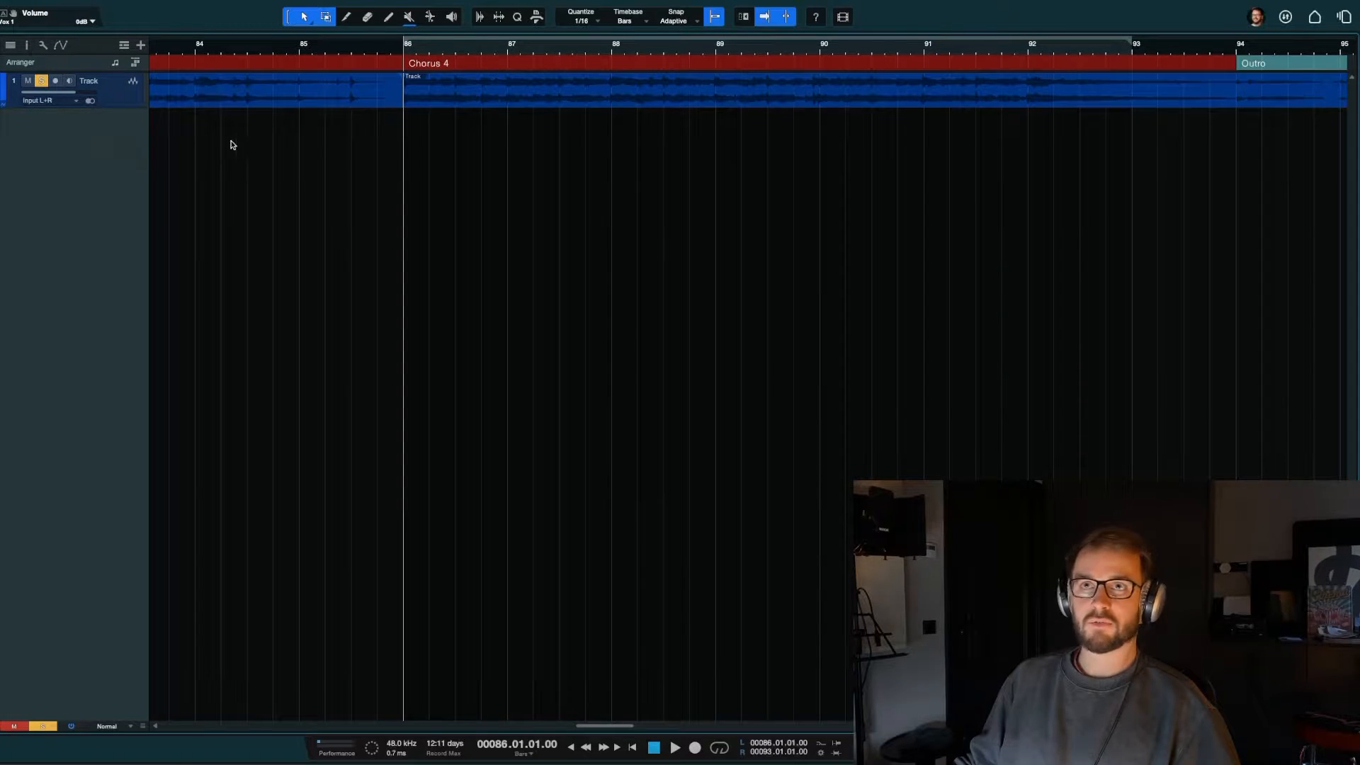
Step: Add ten mono audio tracks using Input L and the Main output
{"action": "key", "text": "t"}
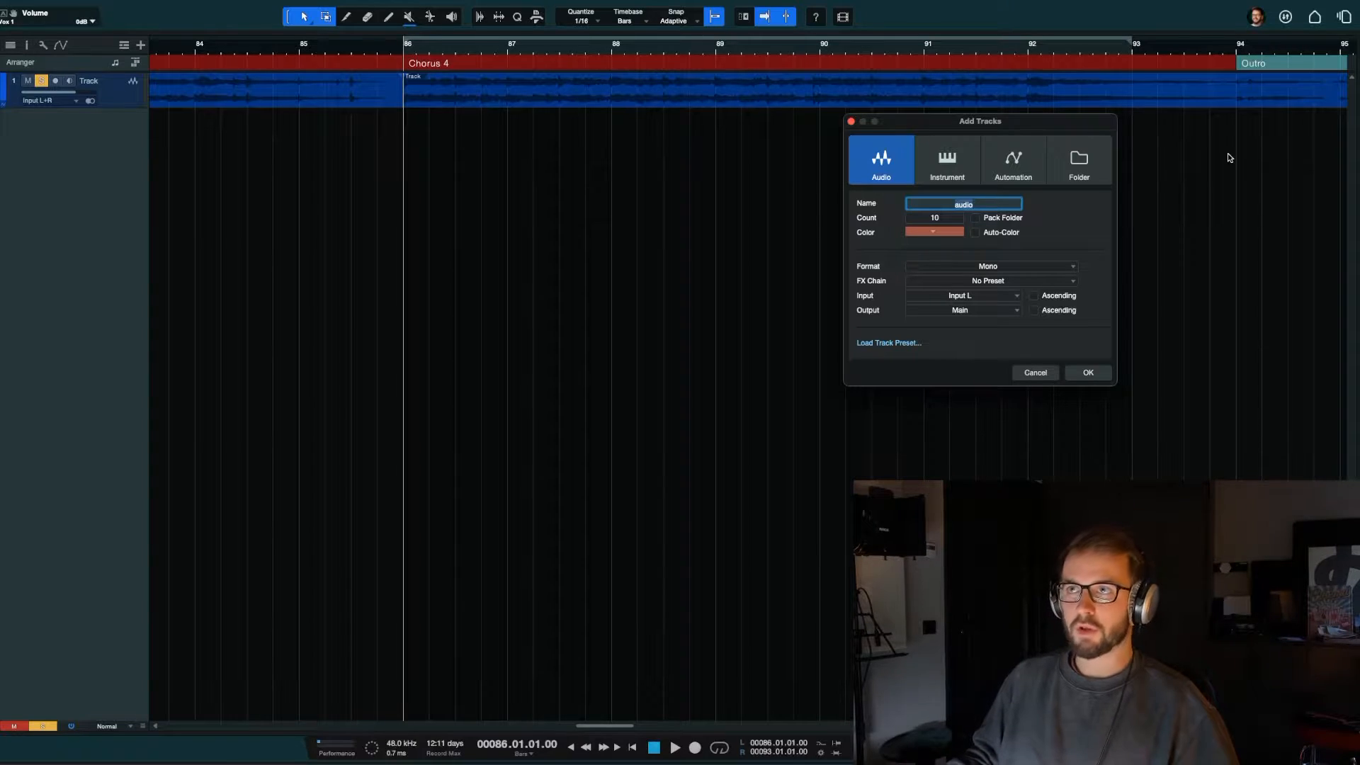
{"action": "left_click", "coordinate": [1089, 373]}
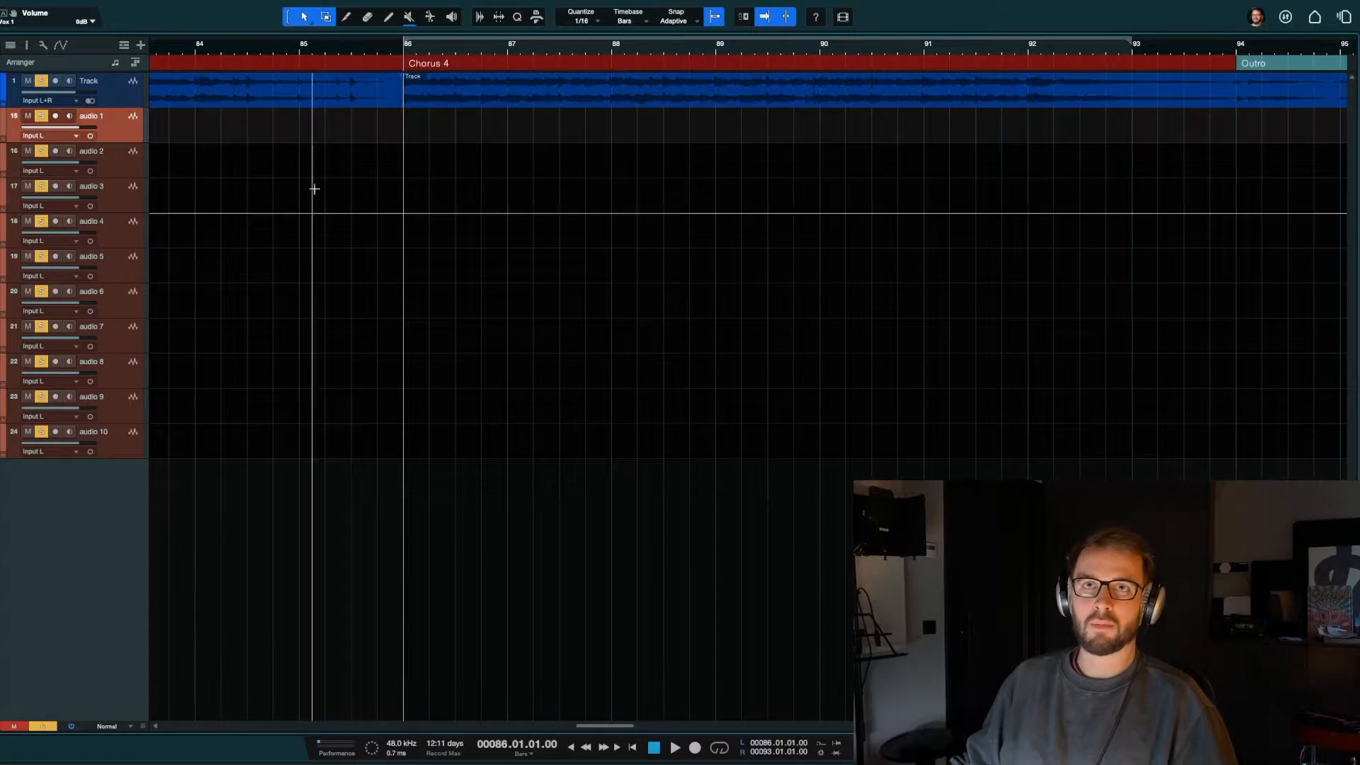
Step: Check the input and output routing of the ten new audio tracks in the console, keeping Input L on audio 1
{"action": "key", "text": "F3"}
{"action": "left_click", "coordinate": [539, 492]}
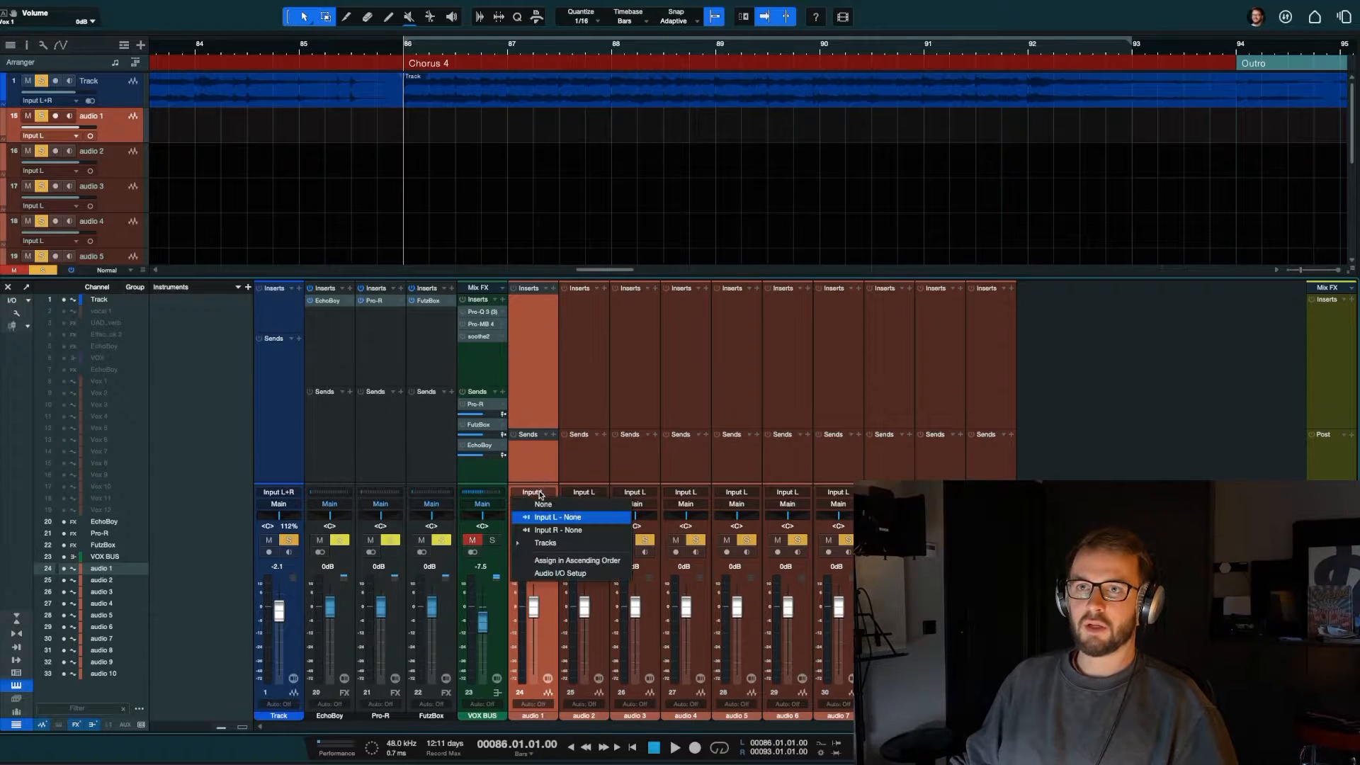
{"action": "left_click", "coordinate": [551, 517]}
{"action": "left_click", "coordinate": [541, 509]}
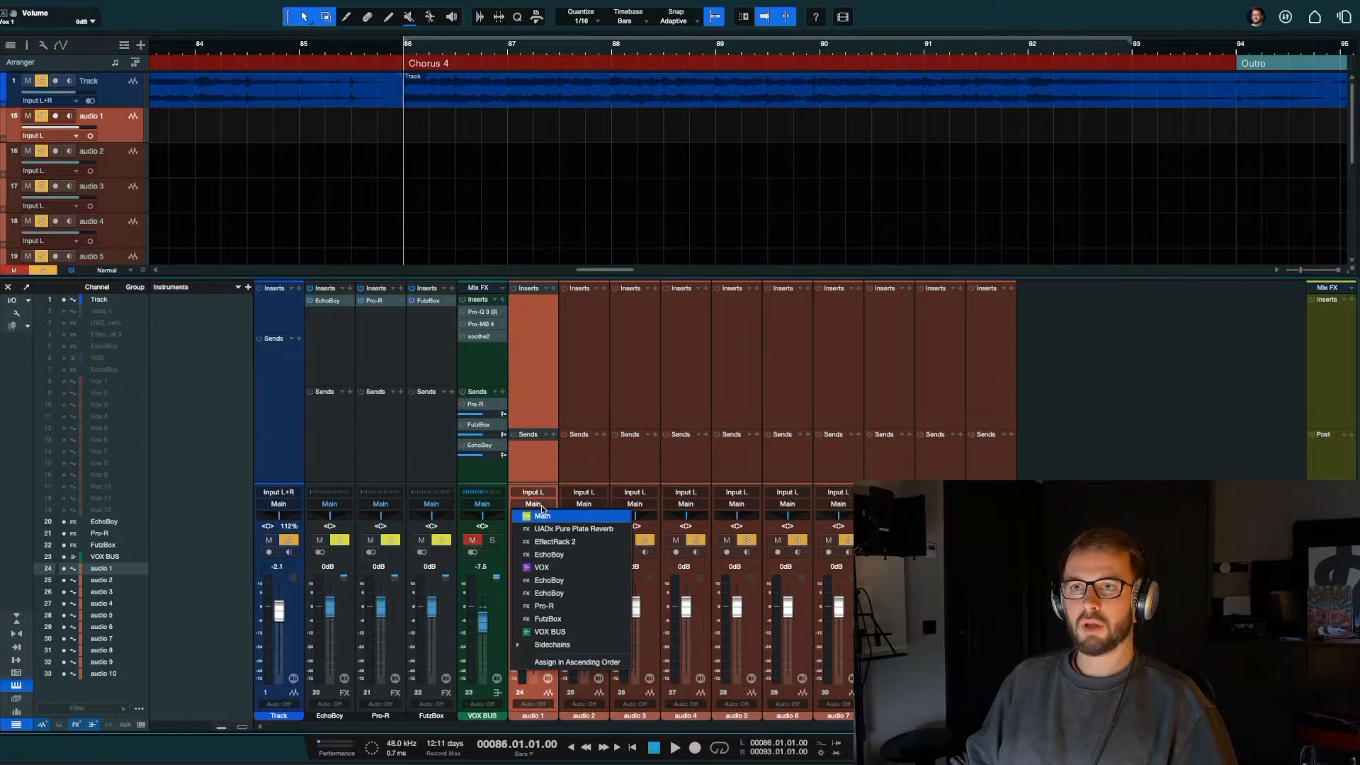
{"action": "left_click", "coordinate": [539, 484]}
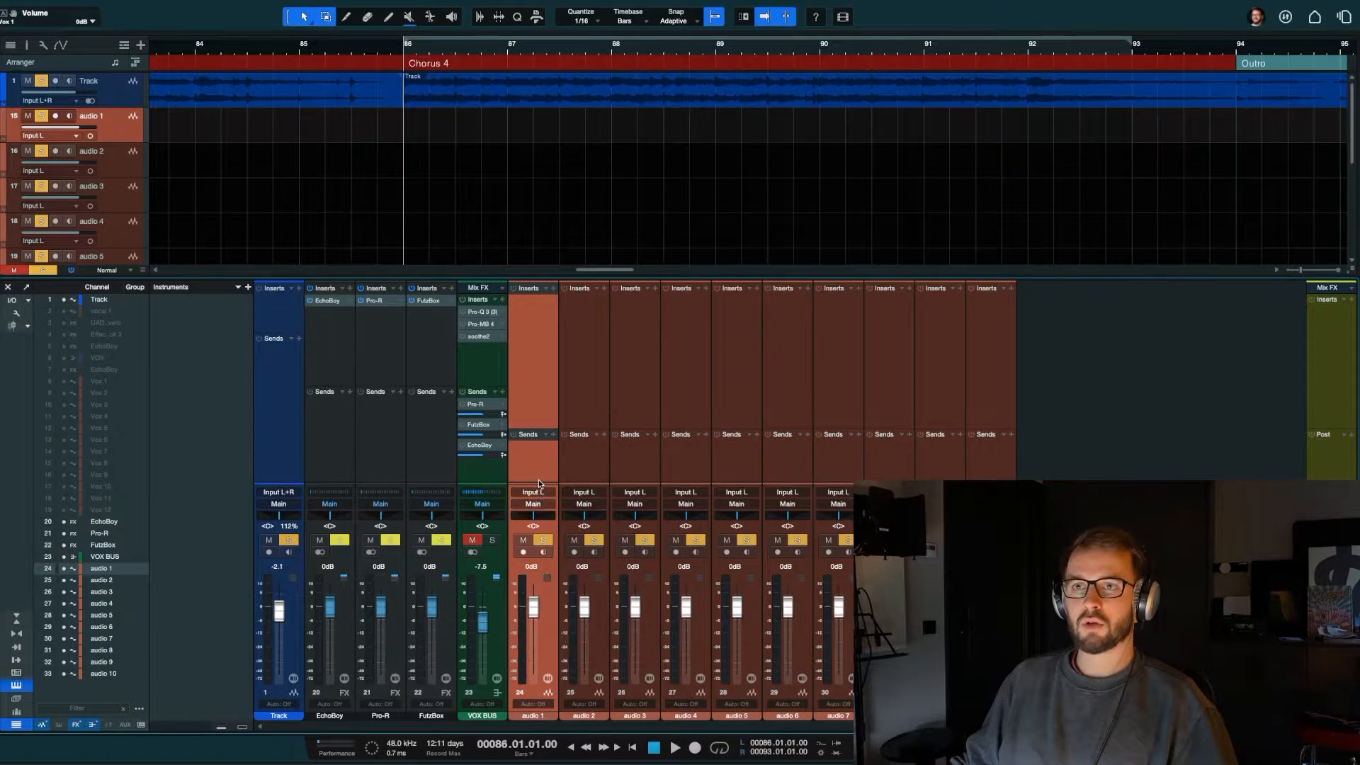
{"action": "left_click", "coordinate": [980, 465]}
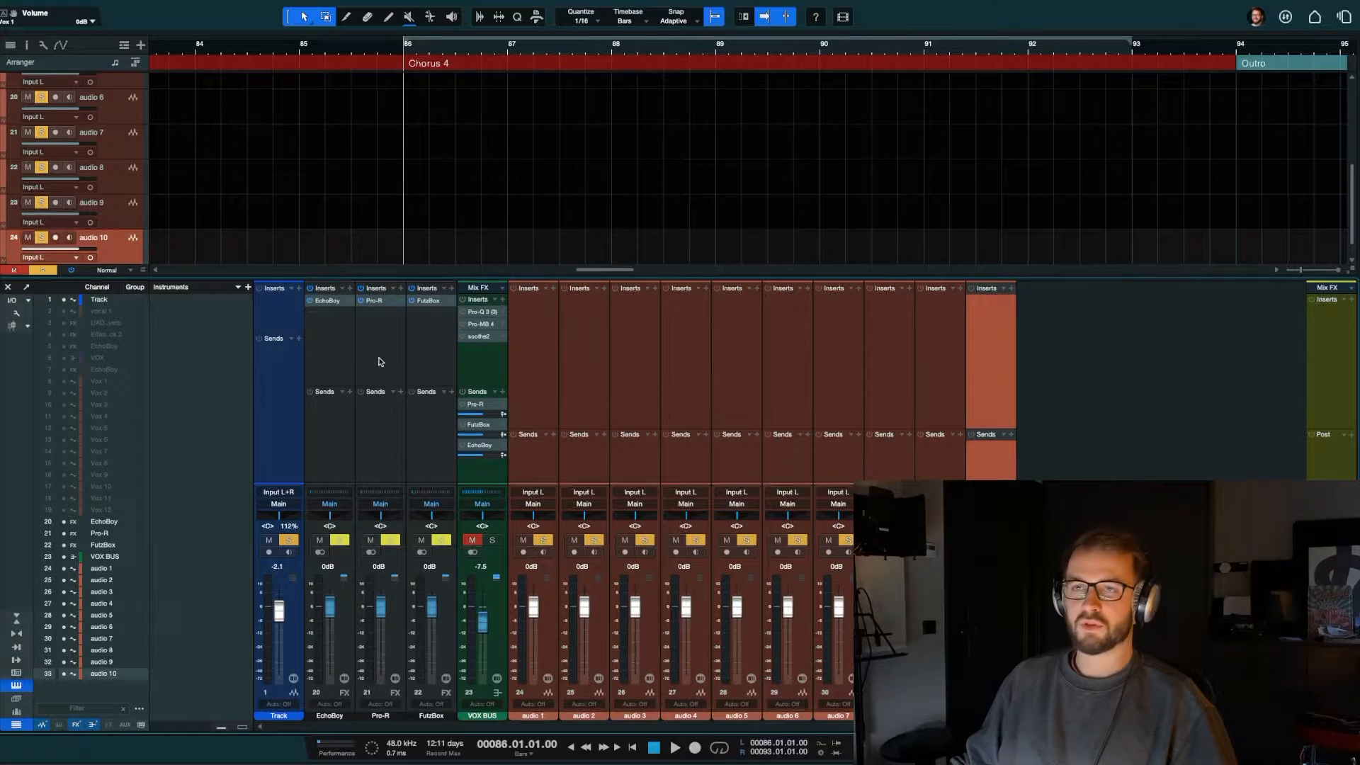
{"action": "left_click", "coordinate": [544, 457]}
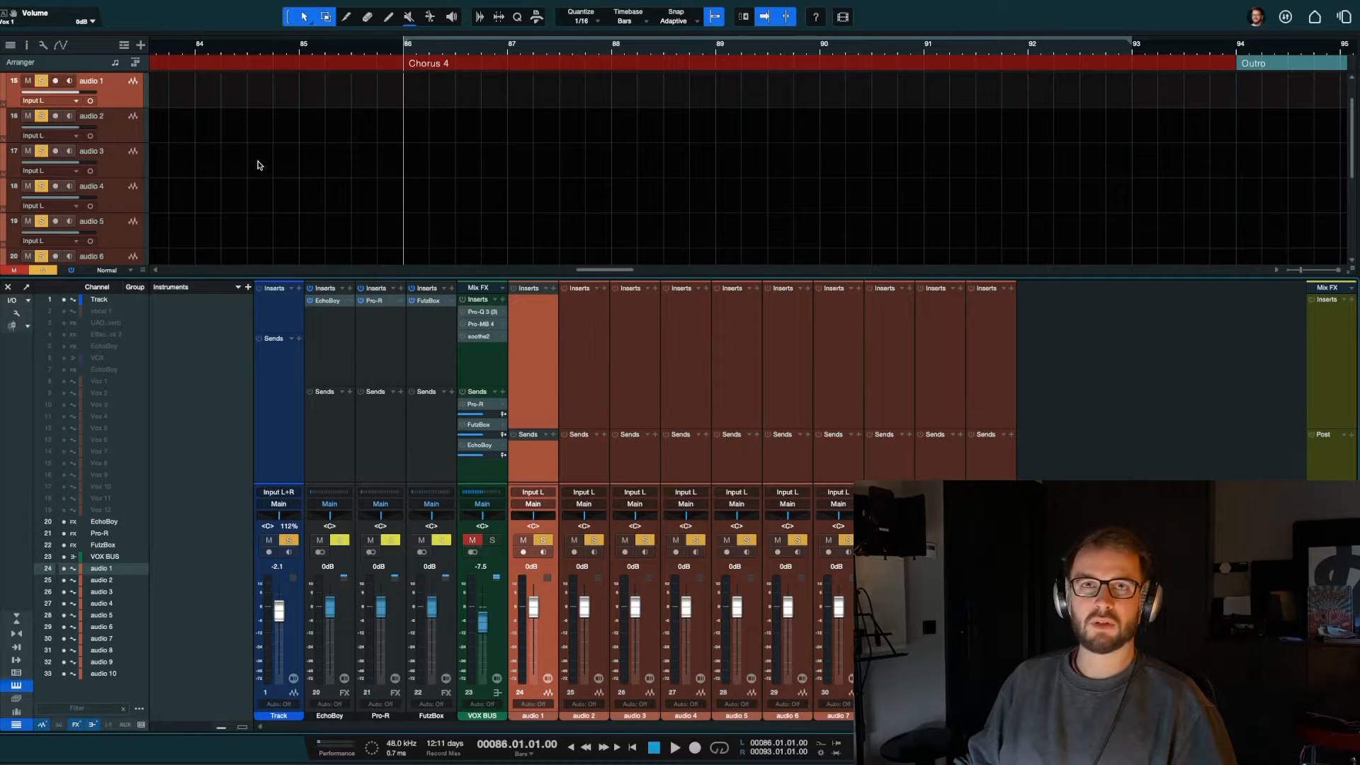
{"action": "scroll", "coordinate": [259, 165], "scroll_direction": "up", "scroll_amount": 1}
{"action": "key", "text": "F3"}
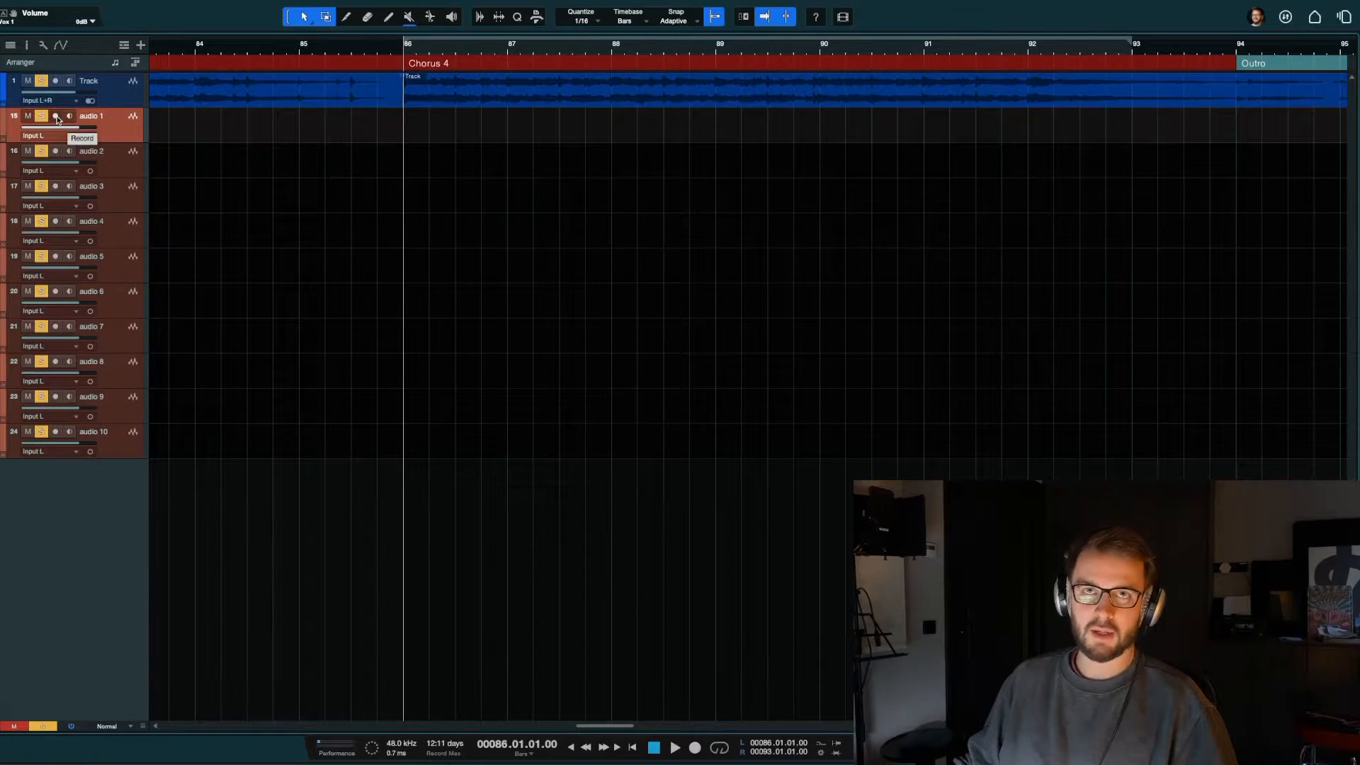
Step: Arm the audio 1 track for recording and check its channel in the console
{"action": "left_click", "coordinate": [56, 116]}
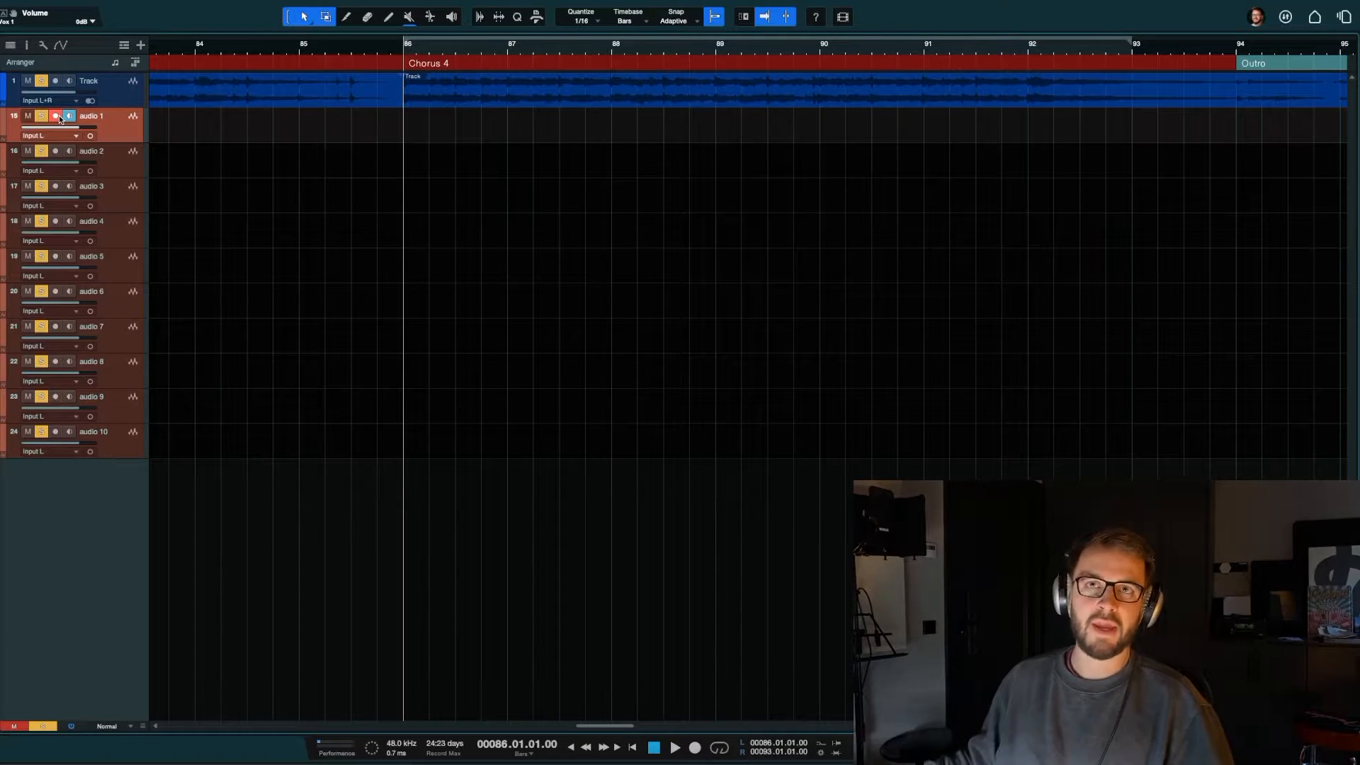
{"action": "key", "text": "F3"}
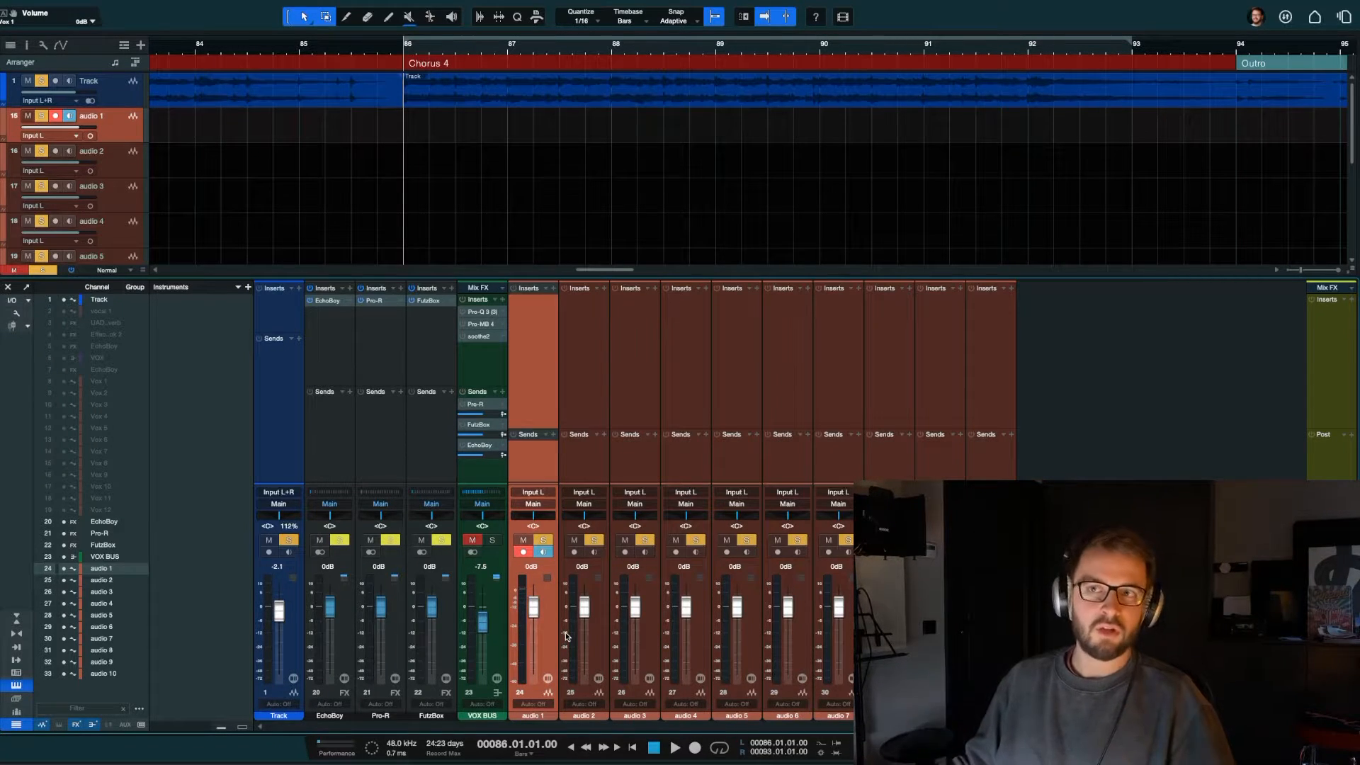
{"action": "key", "text": "F3"}
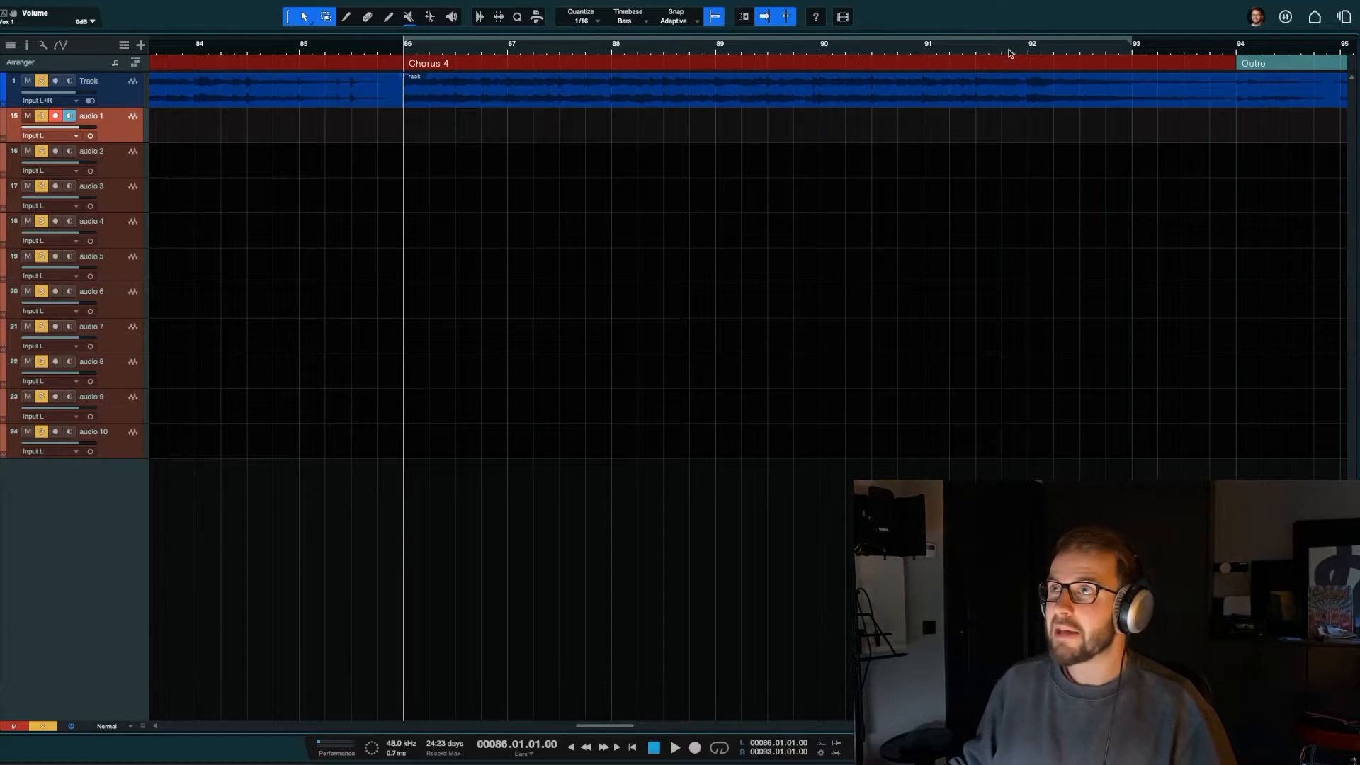
Step: Turn on looping for bars 86 to 93 and audition the loop point from bar 92.3
{"action": "key", "text": "slash"}
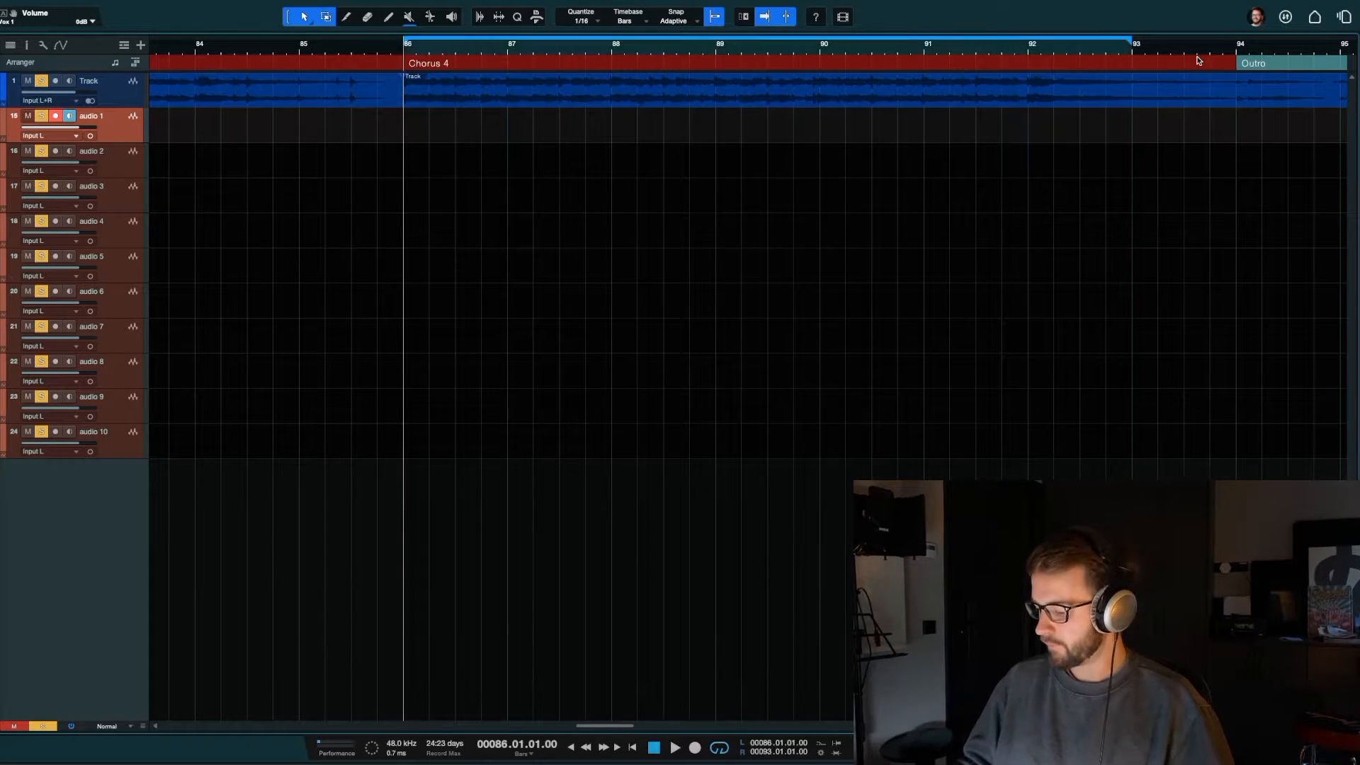
{"action": "key", "text": "space"}
{"action": "key", "text": "space"}
{"action": "left_click", "coordinate": [1080, 48]}
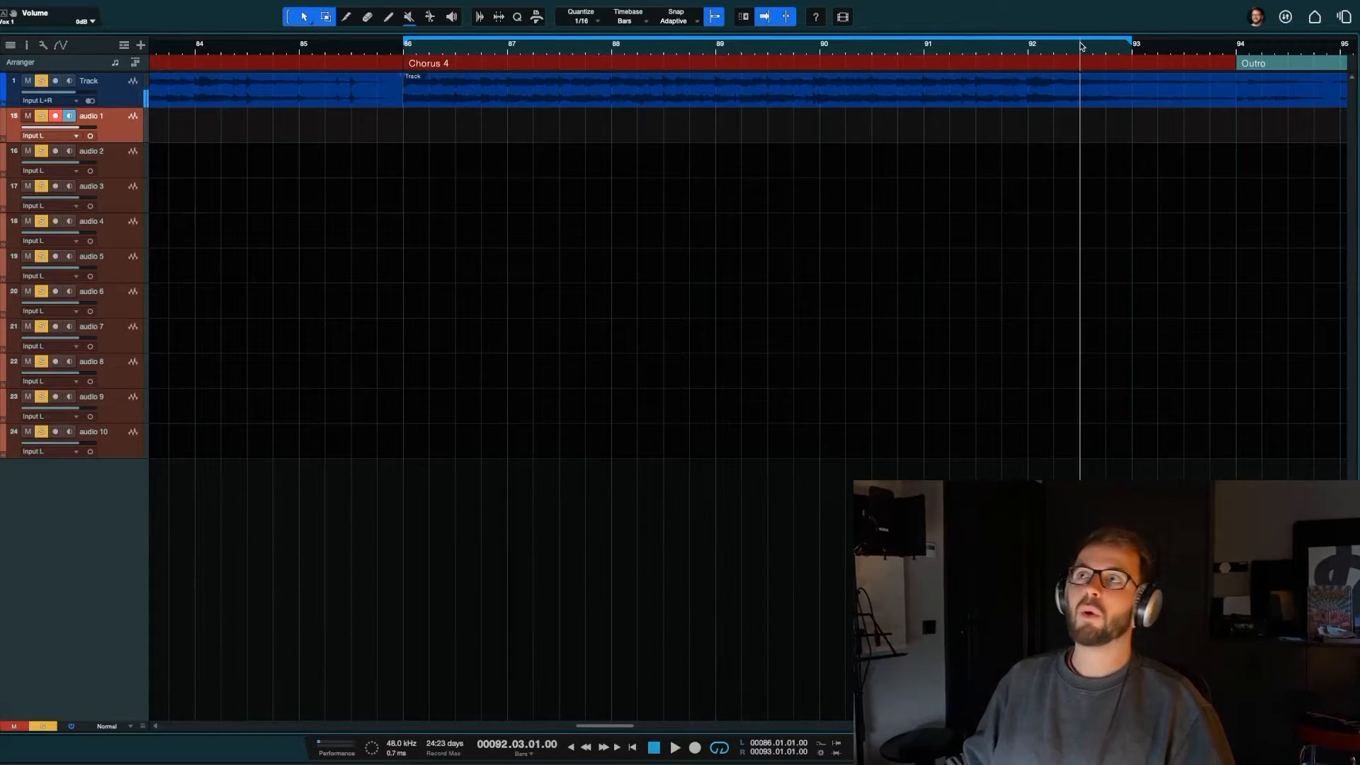
{"action": "key", "text": "space"}
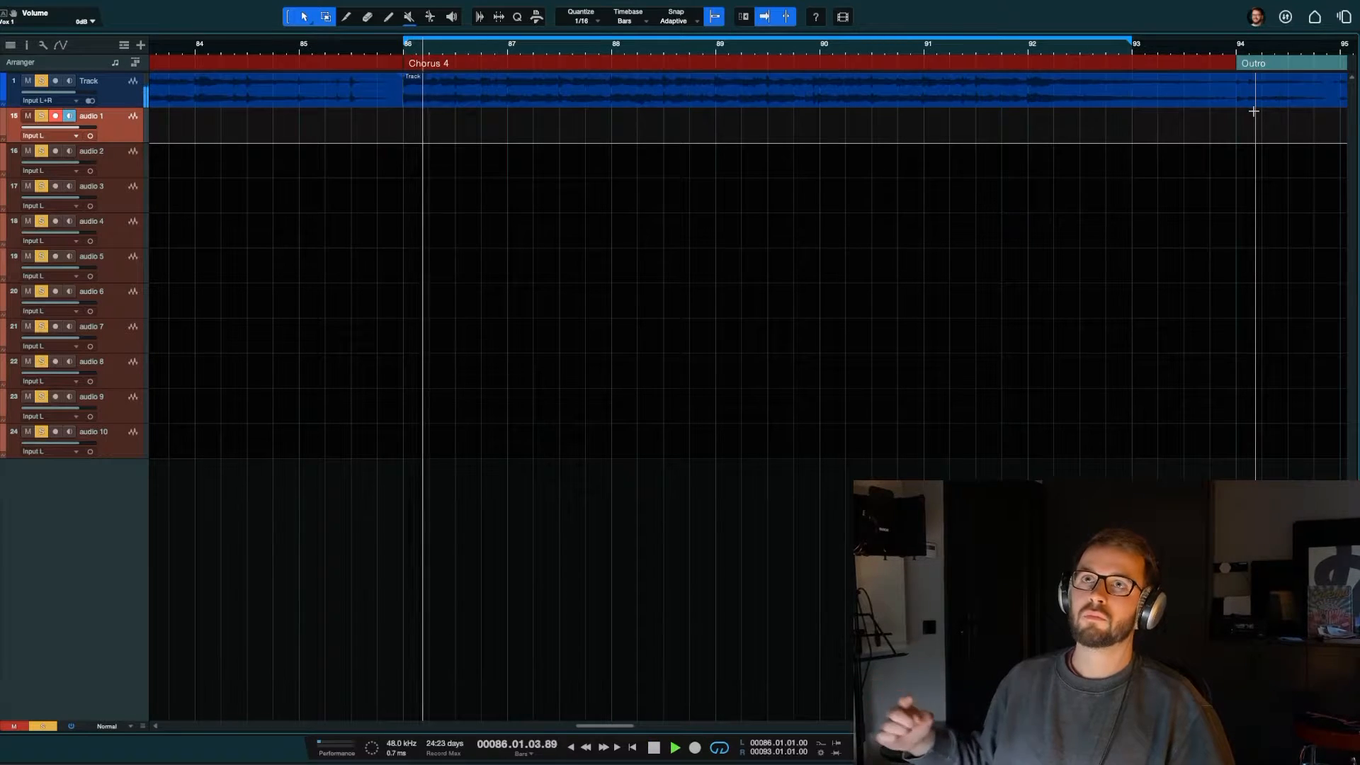
{"action": "key", "text": "space"}
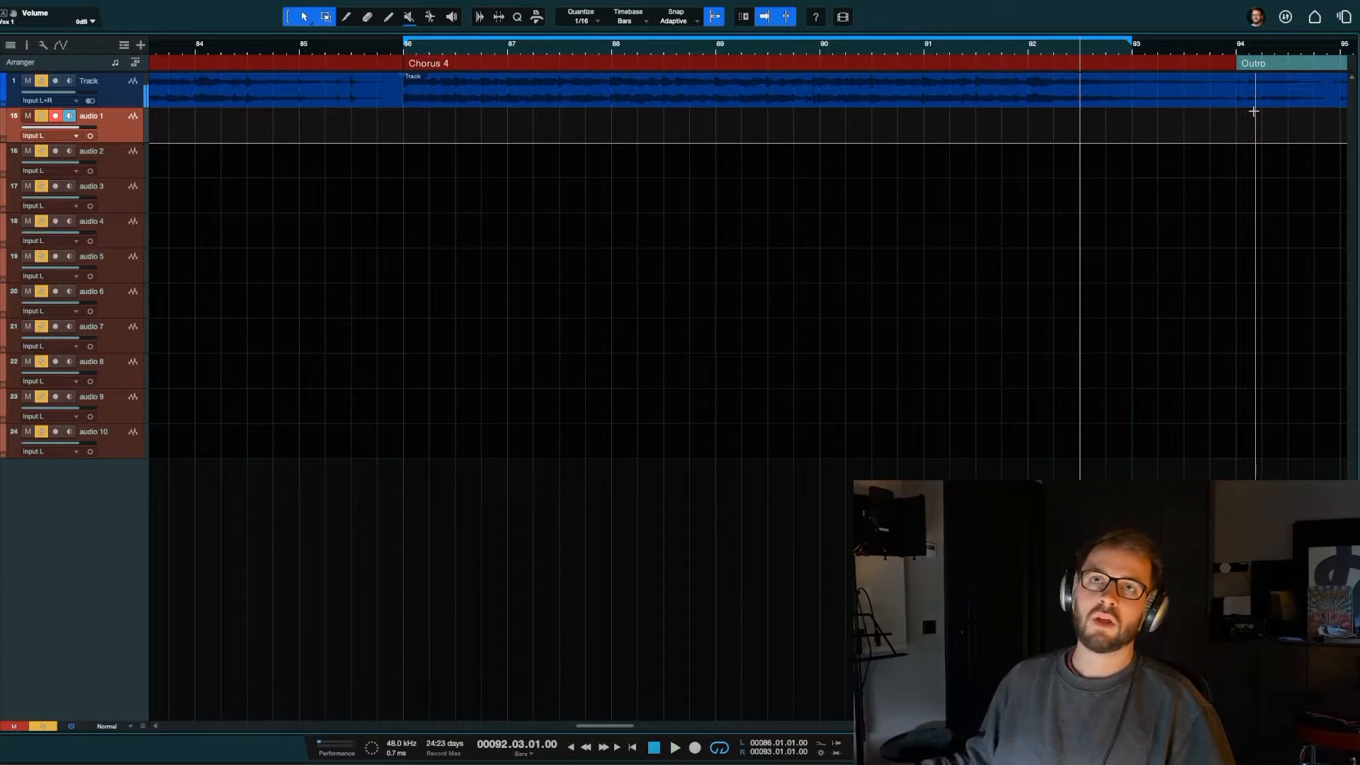
Step: Return the playhead to bar 86 and run a looped recording pass on the armed audio 1 track
{"action": "left_click", "coordinate": [401, 45]}
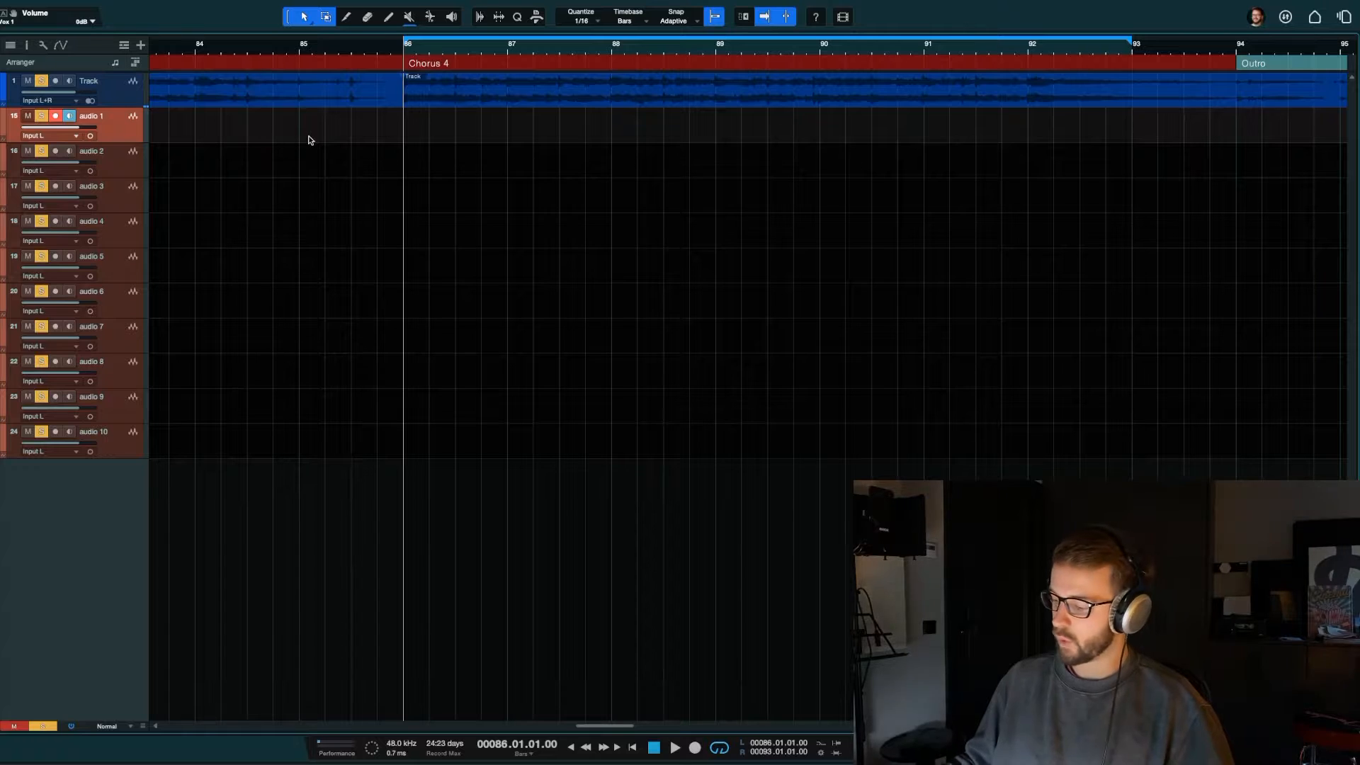
{"action": "key", "text": "space"}
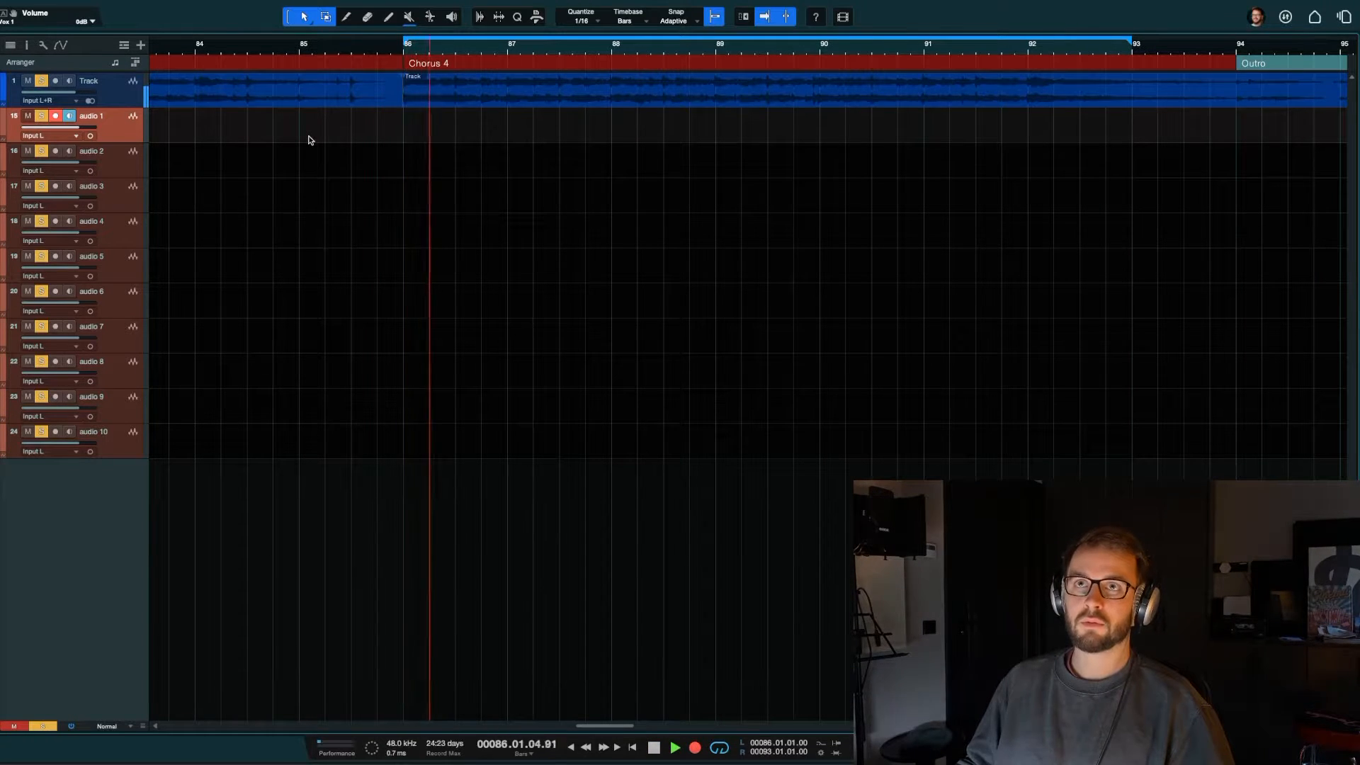
{"action": "key", "text": "space"}
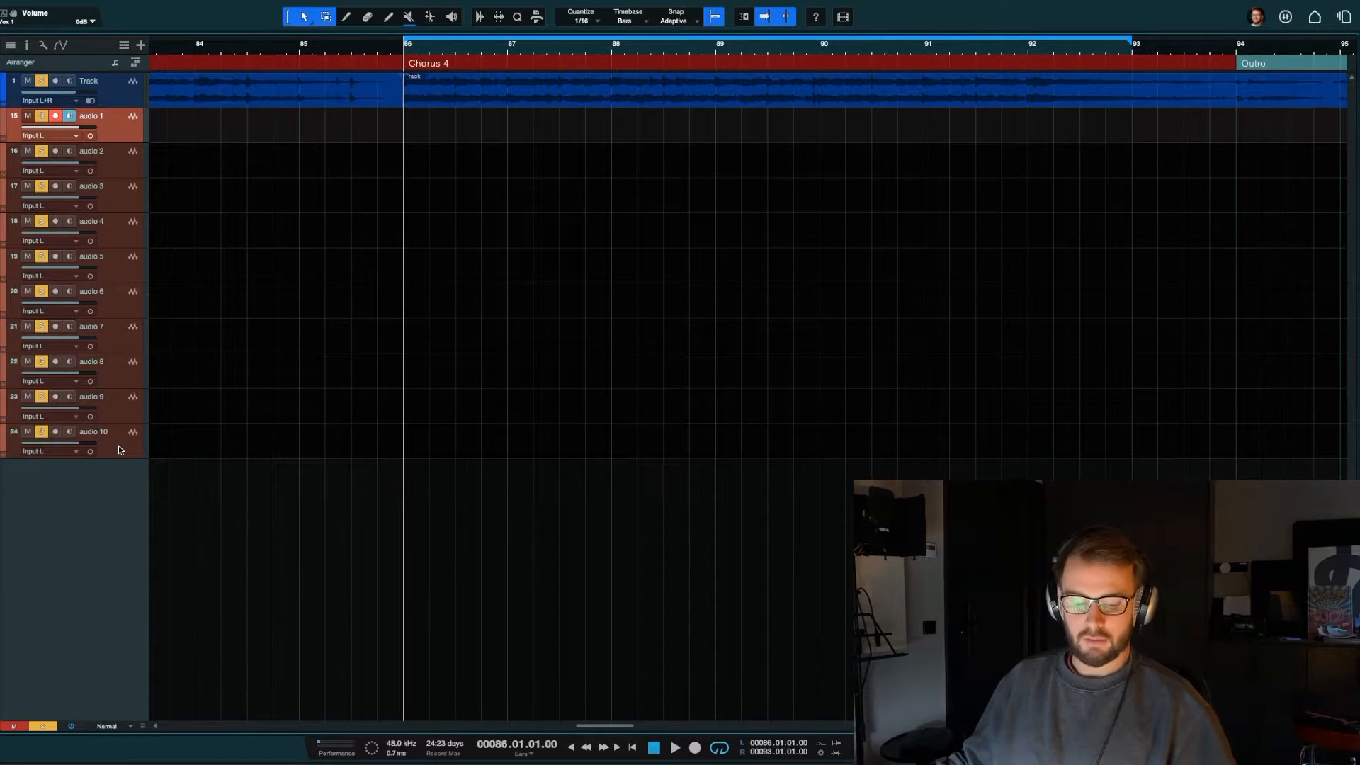
Step: Undo the addition of the ten audio tracks and show the hidden Vox 1 through Vox 12 tracks again
{"action": "key", "text": "super+z"}
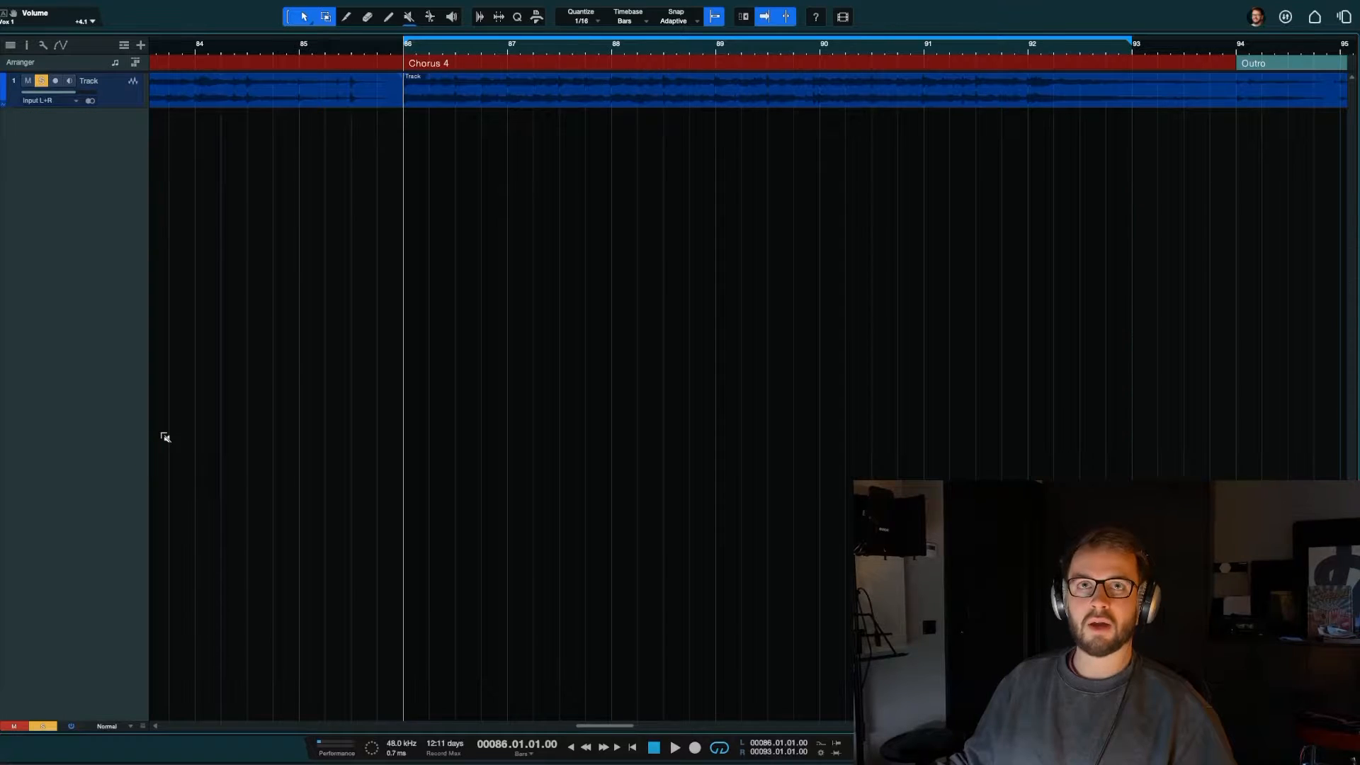
{"action": "key", "text": "F3"}
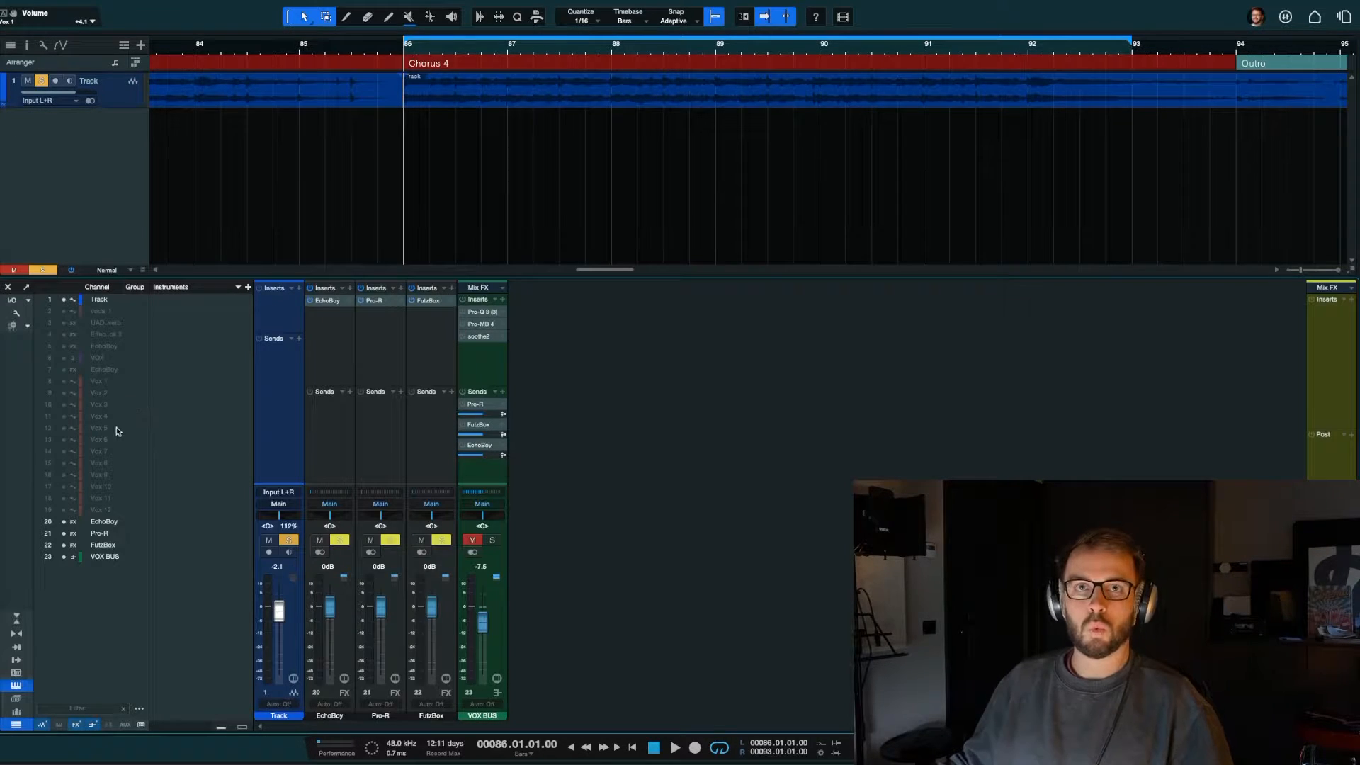
{"action": "left_click_drag", "start_coordinate": [63, 381], "coordinate": [66, 509]}
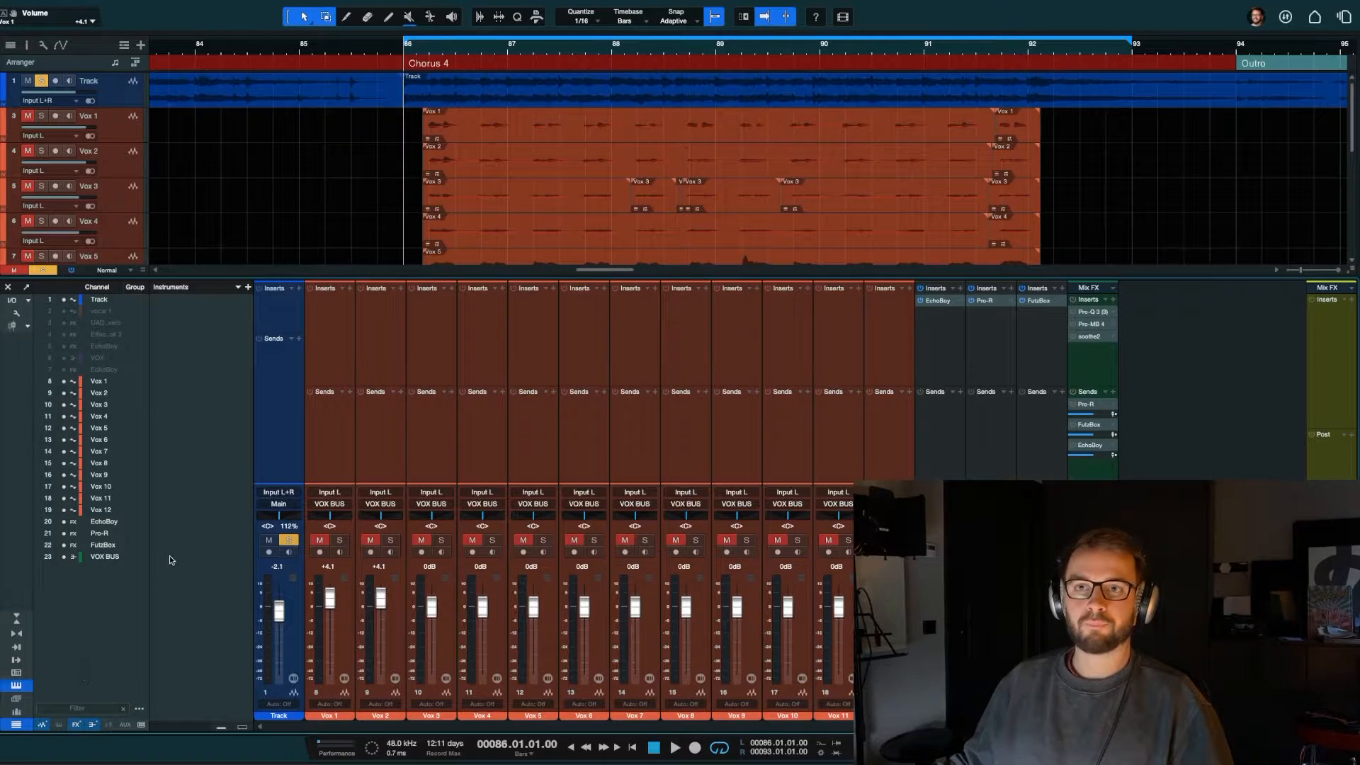
{"action": "key", "text": "F3"}
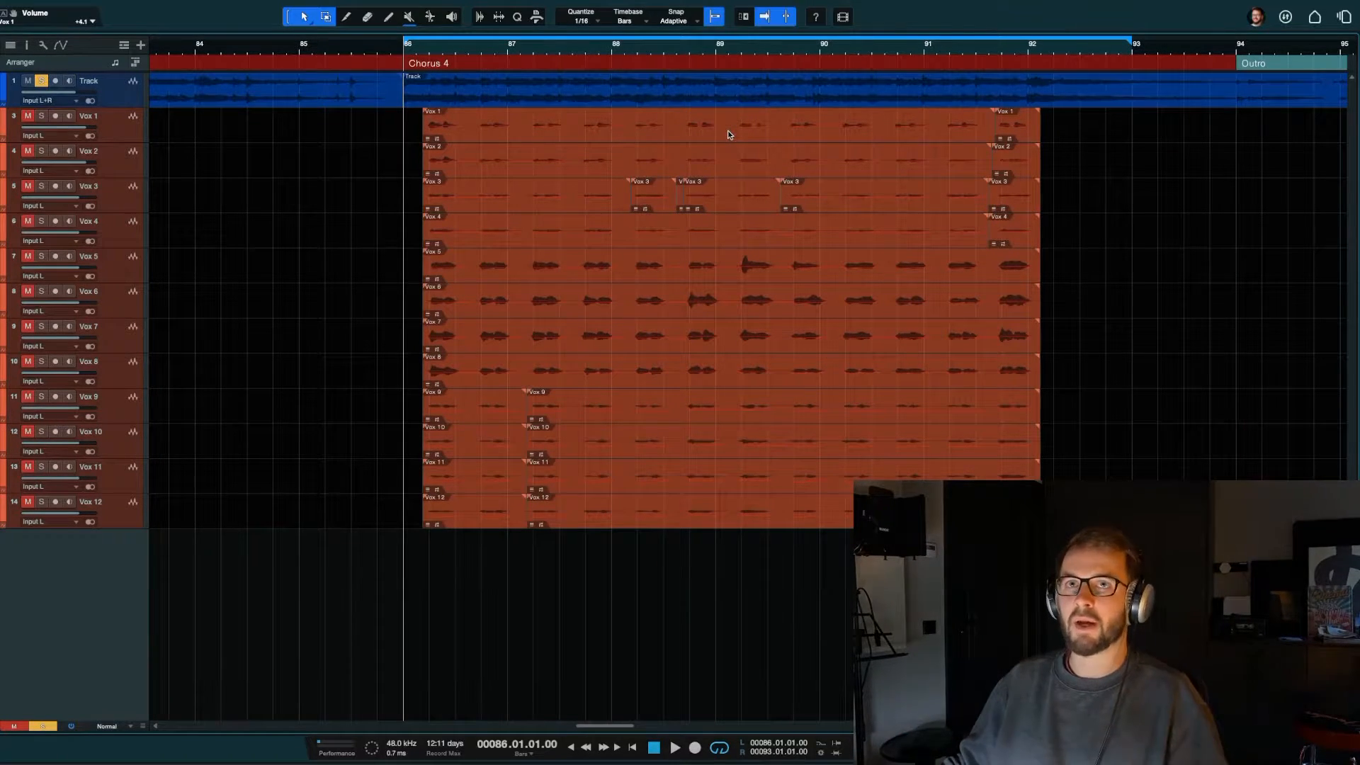
Step: Unsolo the backing track and place the playhead at 86.1.4, where the vocal clips start
{"action": "left_click", "coordinate": [40, 82]}
{"action": "scroll", "coordinate": [399, 216], "scroll_direction": "right", "scroll_amount": 1}
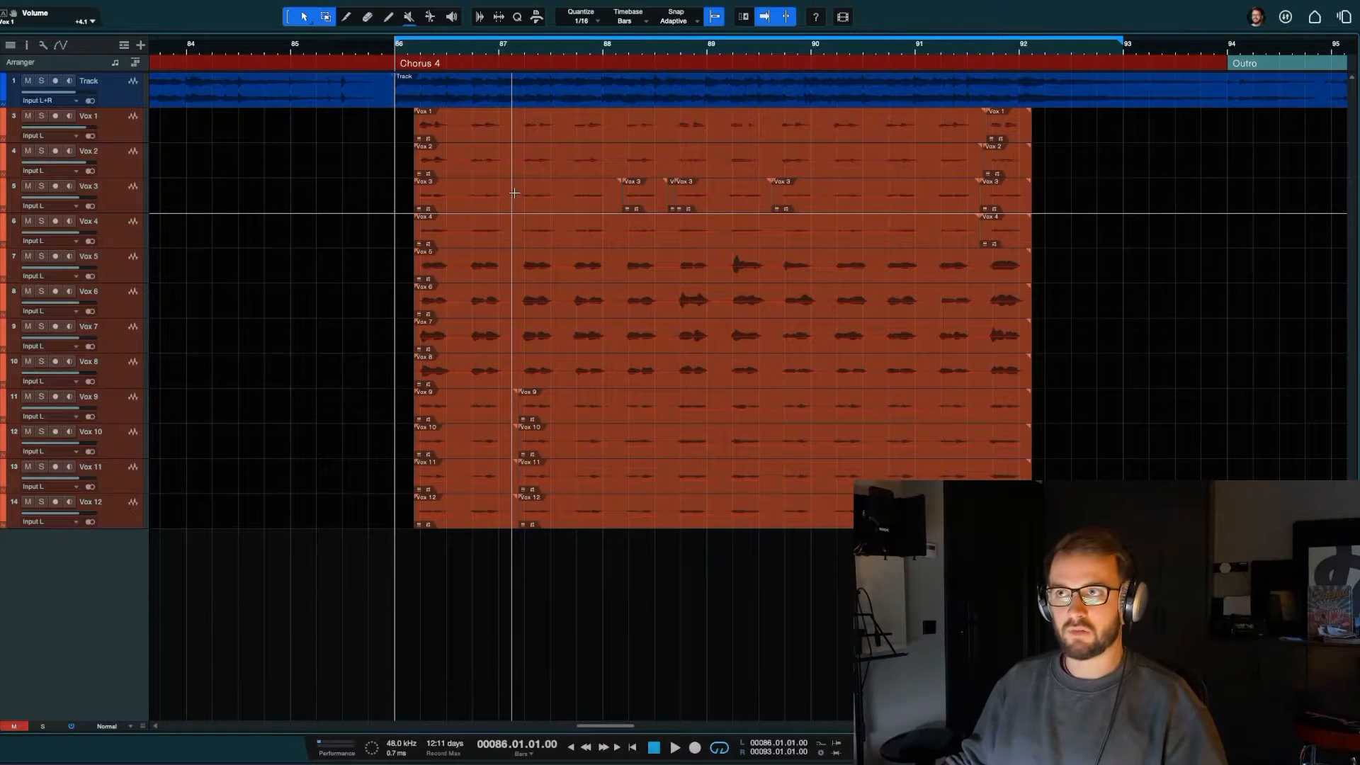
{"action": "left_click", "coordinate": [414, 47]}
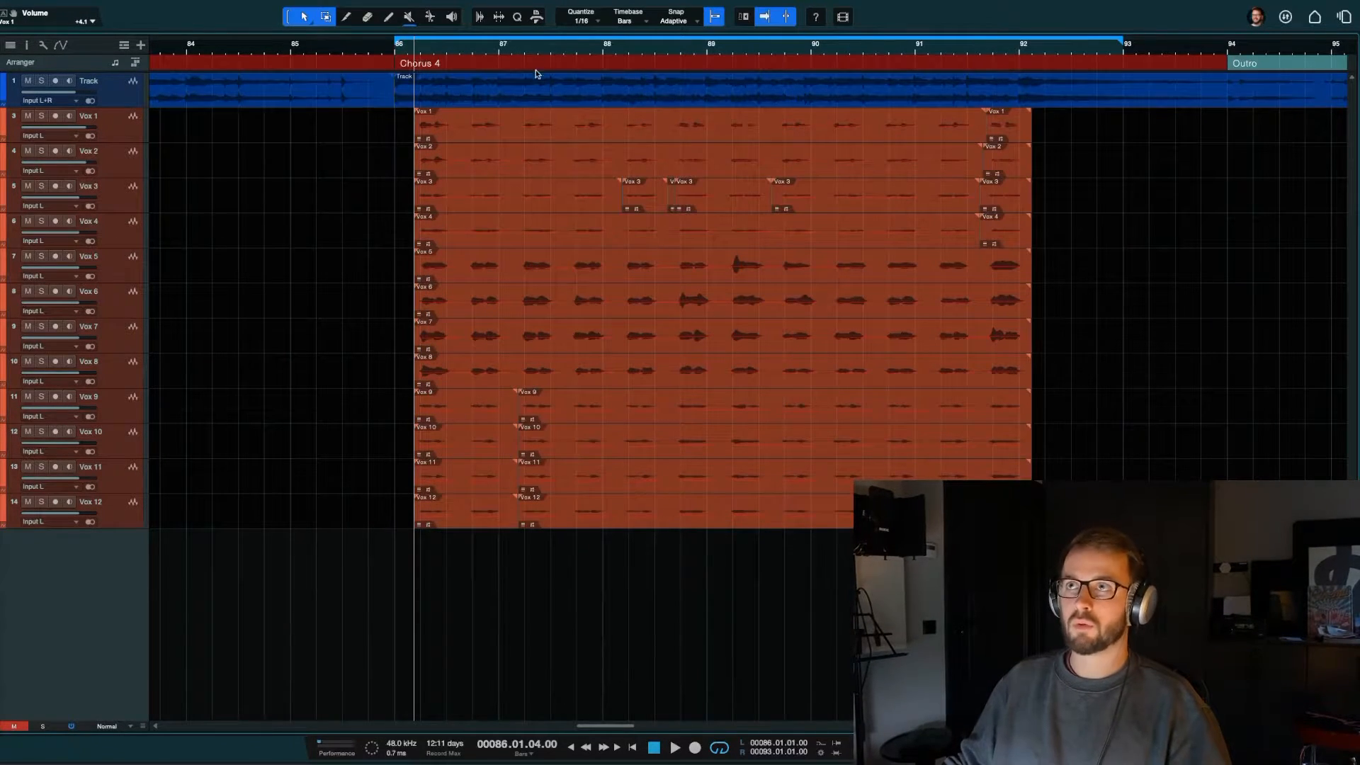
Step: Enlarge the Vox 1 track's height and switch its main clip to Take 1
{"action": "left_click", "coordinate": [97, 140]}
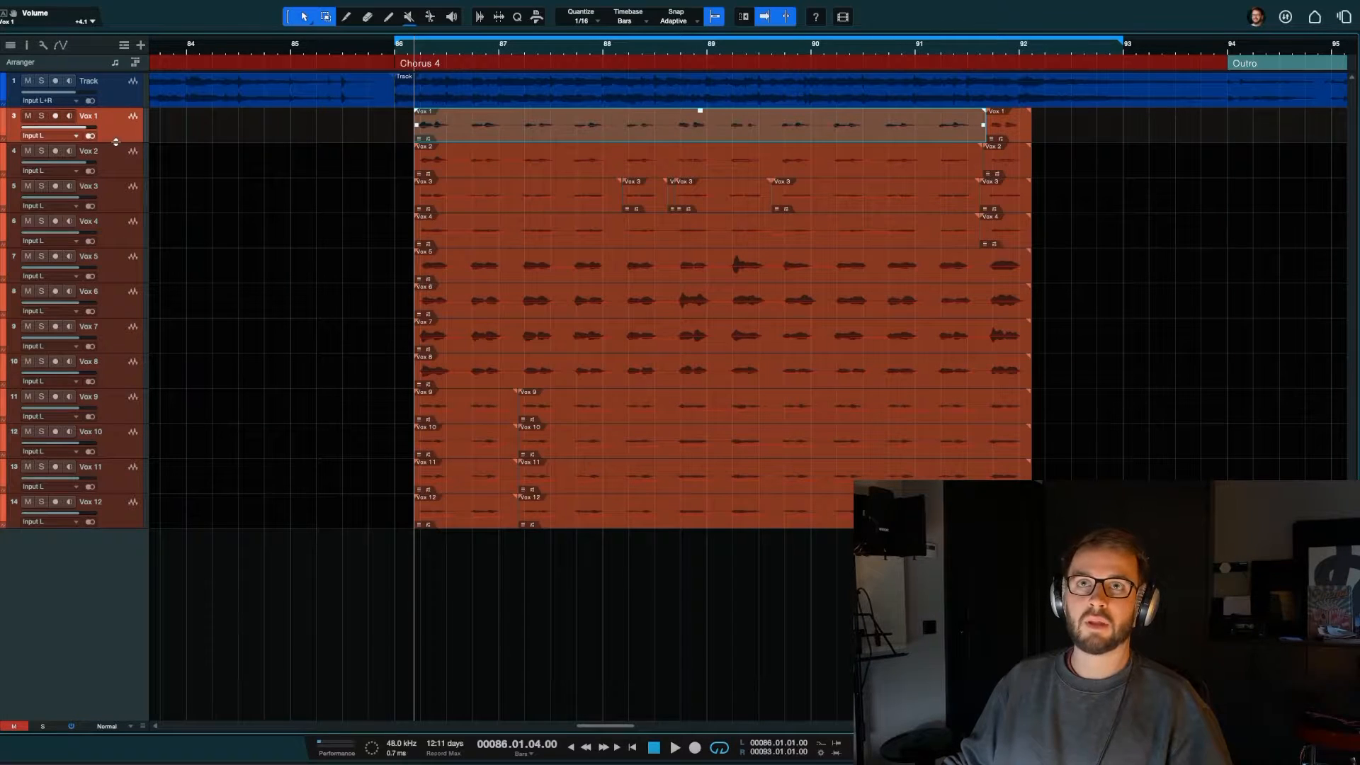
{"action": "left_click_drag", "start_coordinate": [116, 142], "coordinate": [110, 420]}
{"action": "key", "text": "e"}
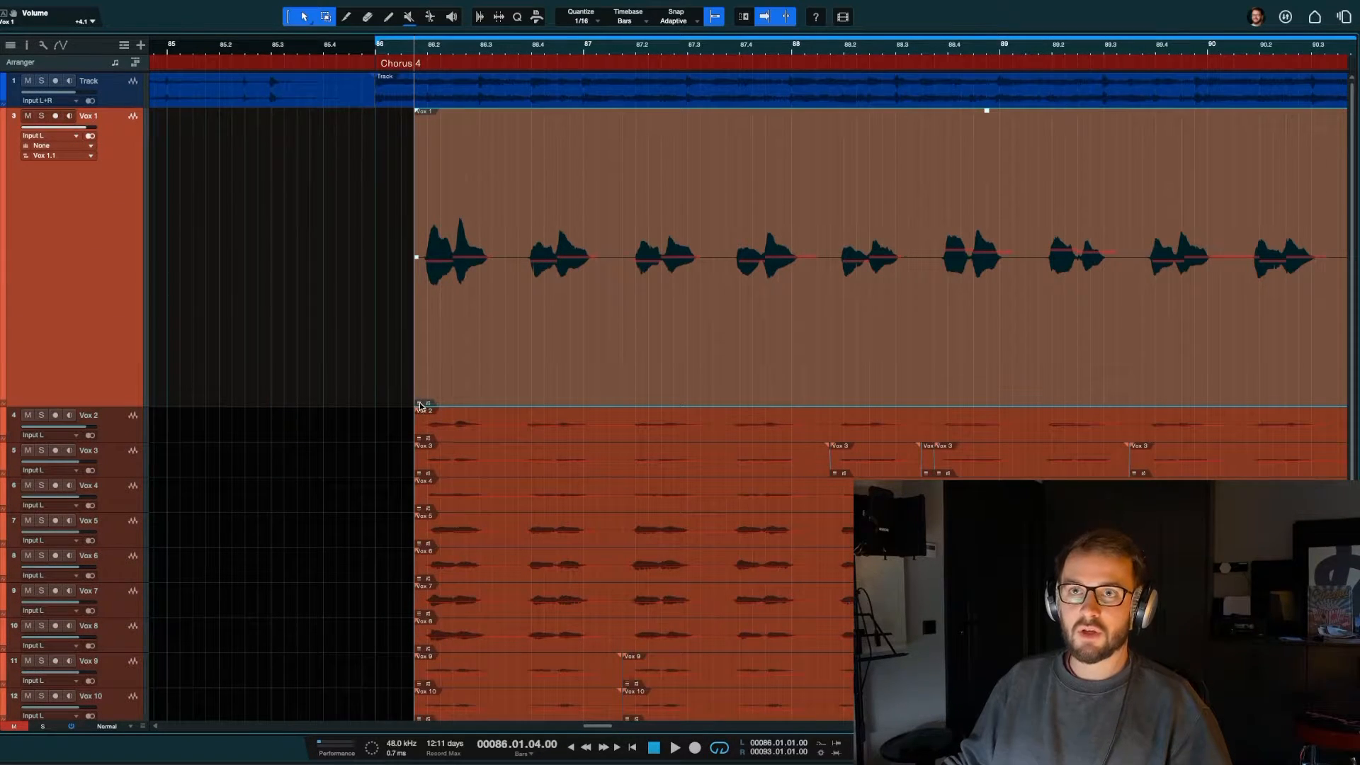
{"action": "left_click", "coordinate": [421, 407]}
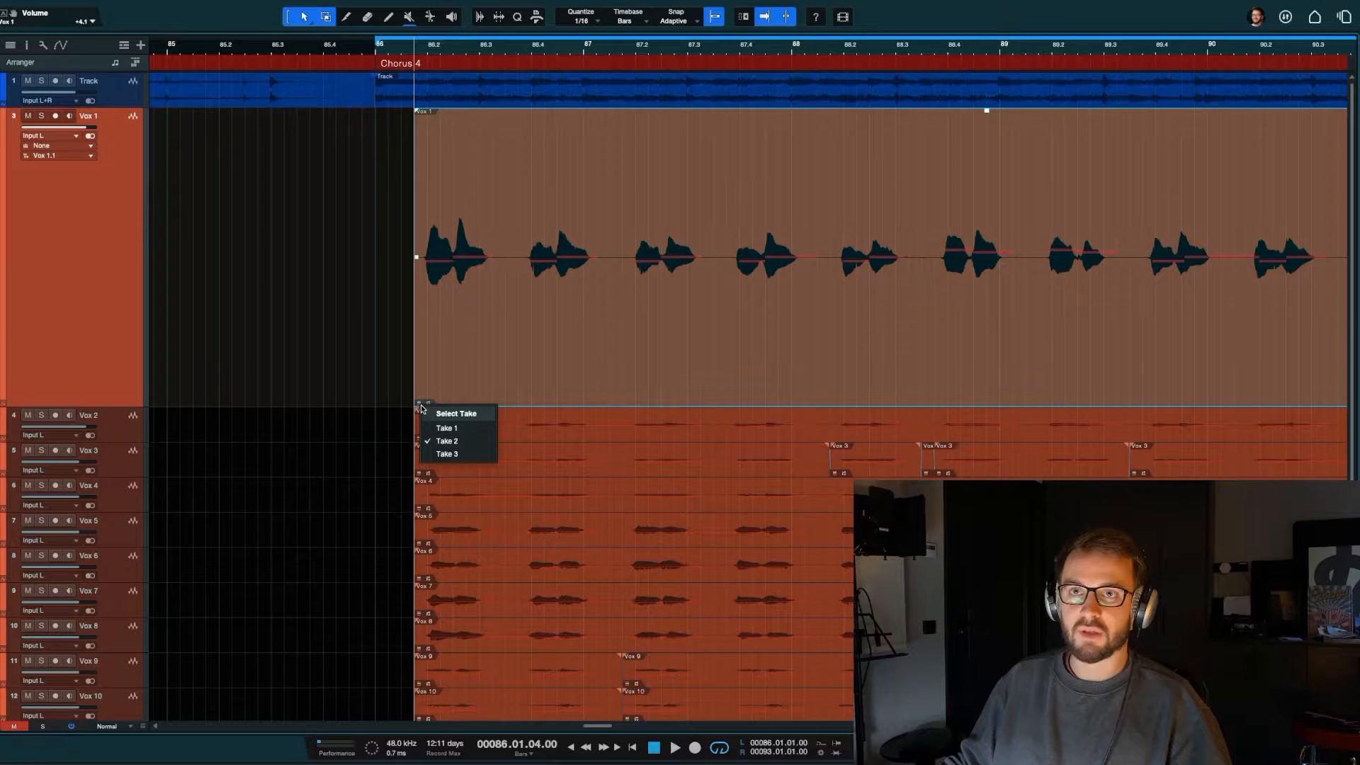
{"action": "left_click", "coordinate": [447, 428]}
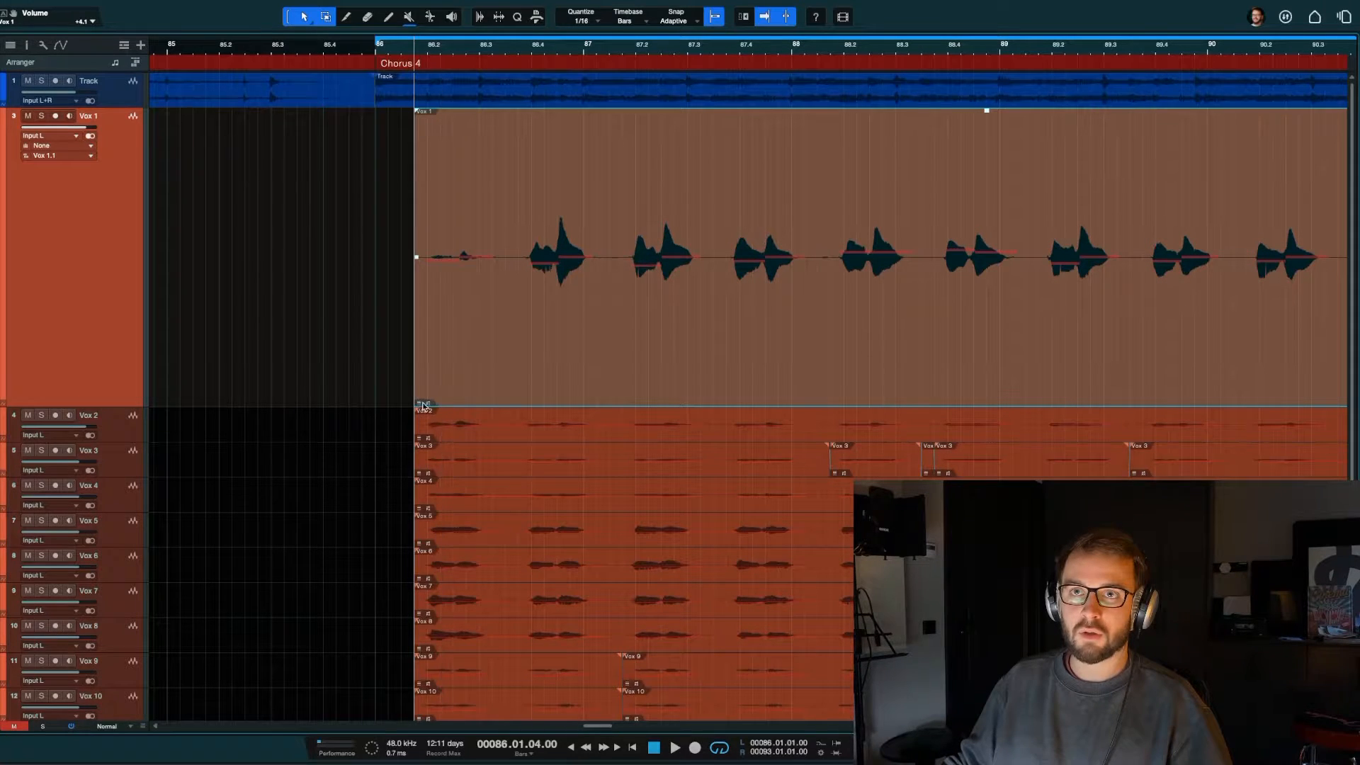
Step: Step through the other takes of the main Vox 1 clip and switch it to Take 2
{"action": "left_click", "coordinate": [425, 404]}
{"action": "left_click", "coordinate": [437, 440]}
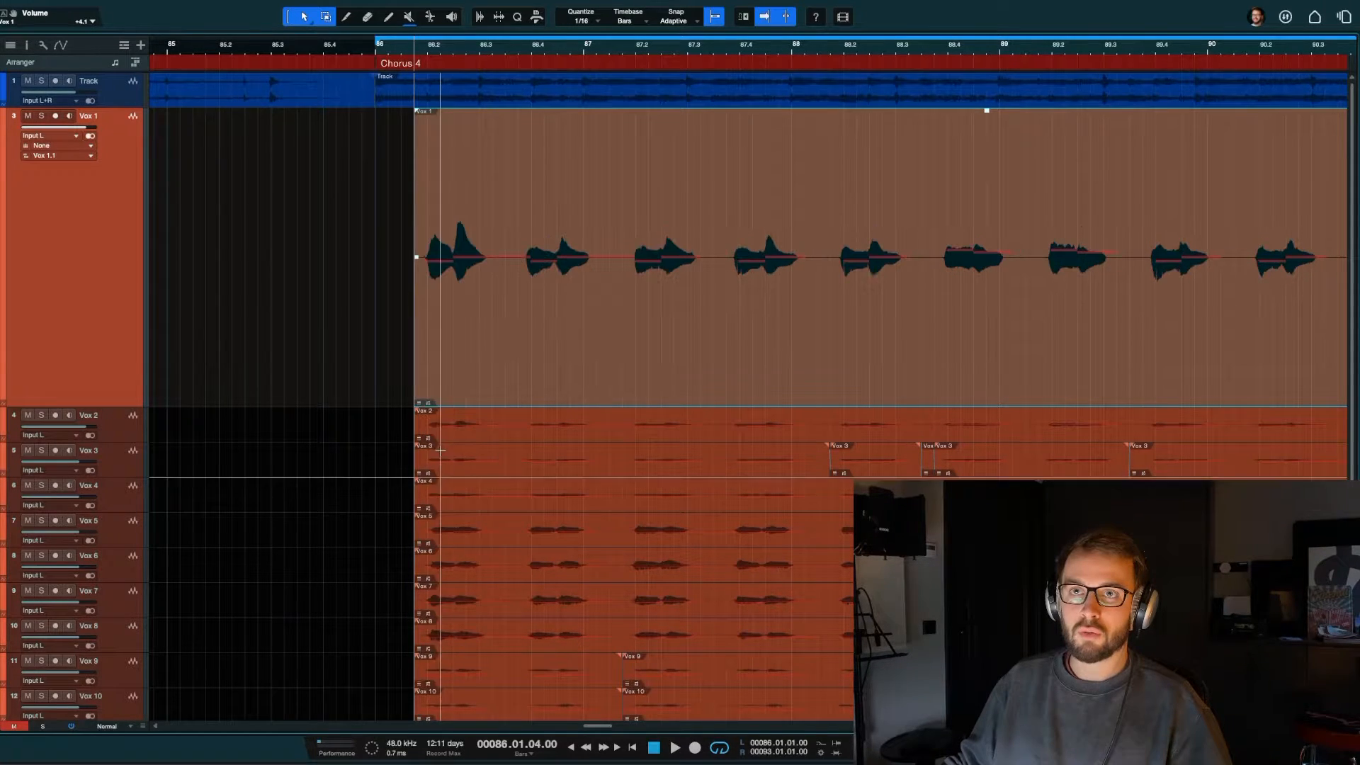
{"action": "left_click", "coordinate": [428, 403]}
{"action": "left_click", "coordinate": [421, 401]}
{"action": "left_click", "coordinate": [420, 403]}
{"action": "left_click", "coordinate": [437, 452]}
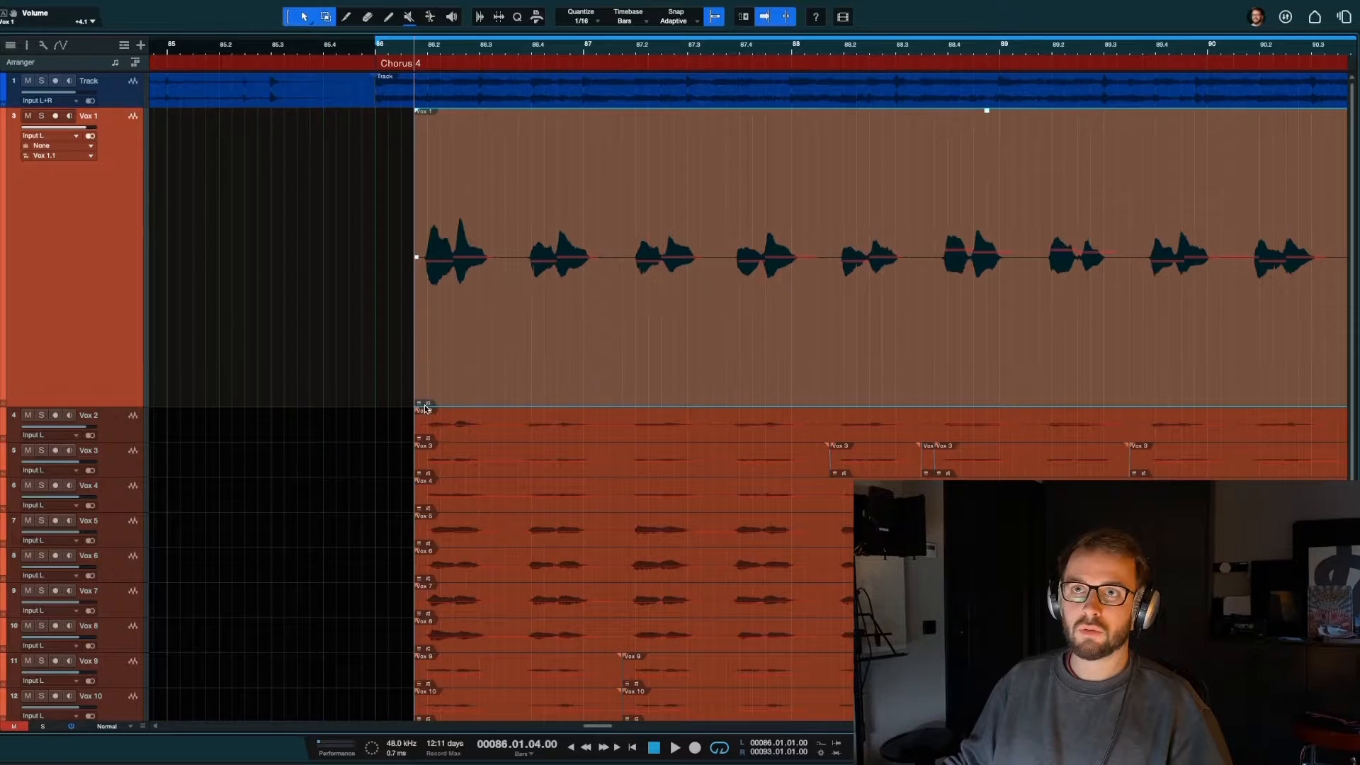
{"action": "left_click", "coordinate": [427, 403]}
{"action": "left_click", "coordinate": [420, 405]}
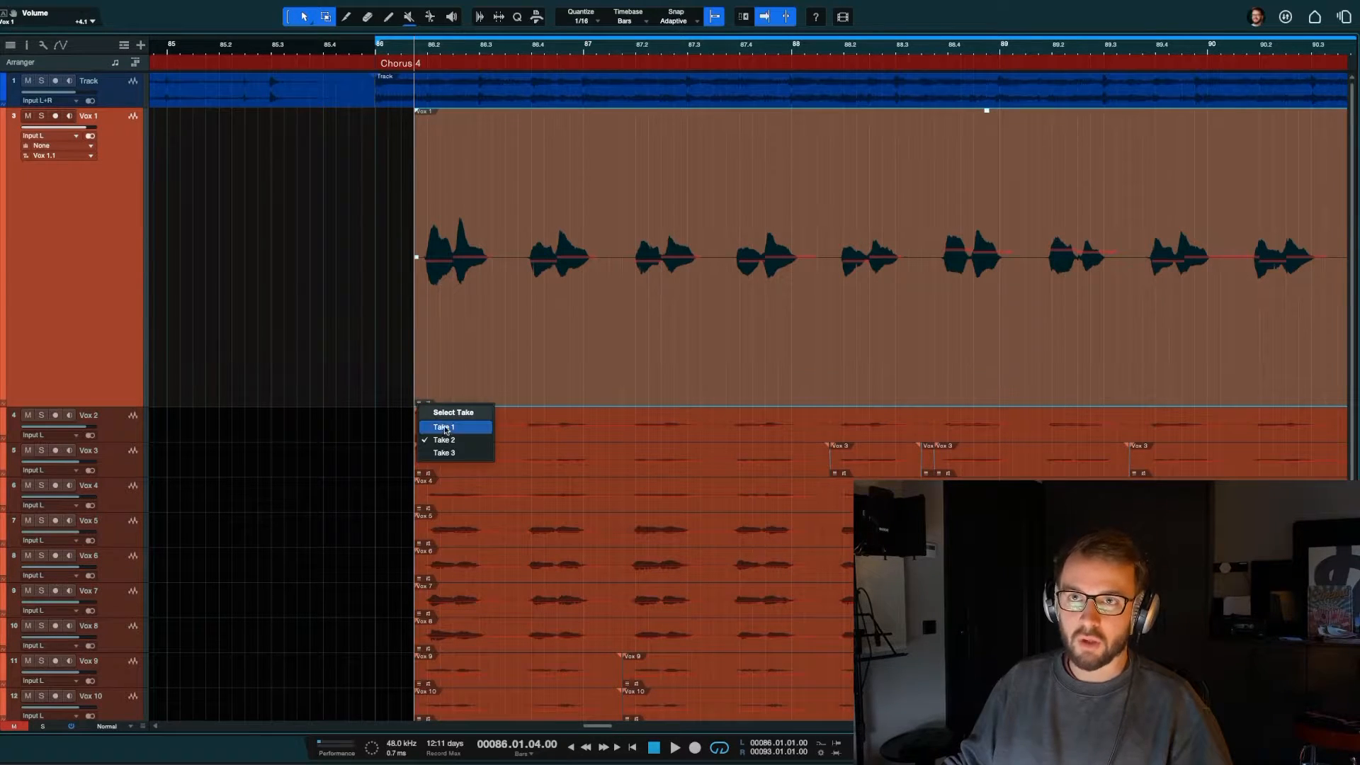
{"action": "left_click", "coordinate": [448, 389]}
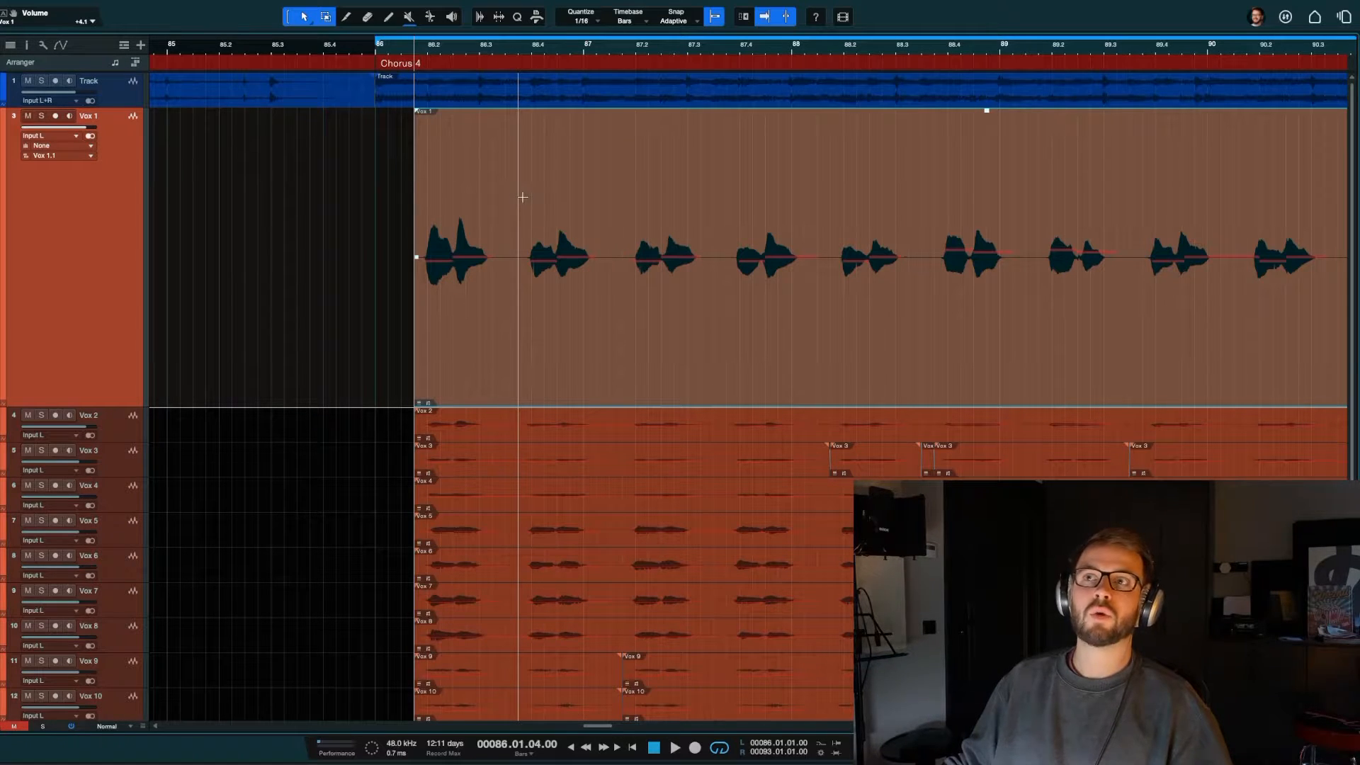
Step: Turn off timeline autoscroll and switch the main Vox 1 clip back to Take 1
{"action": "key", "text": "f"}
{"action": "key", "text": "w"}
{"action": "key", "text": "w"}
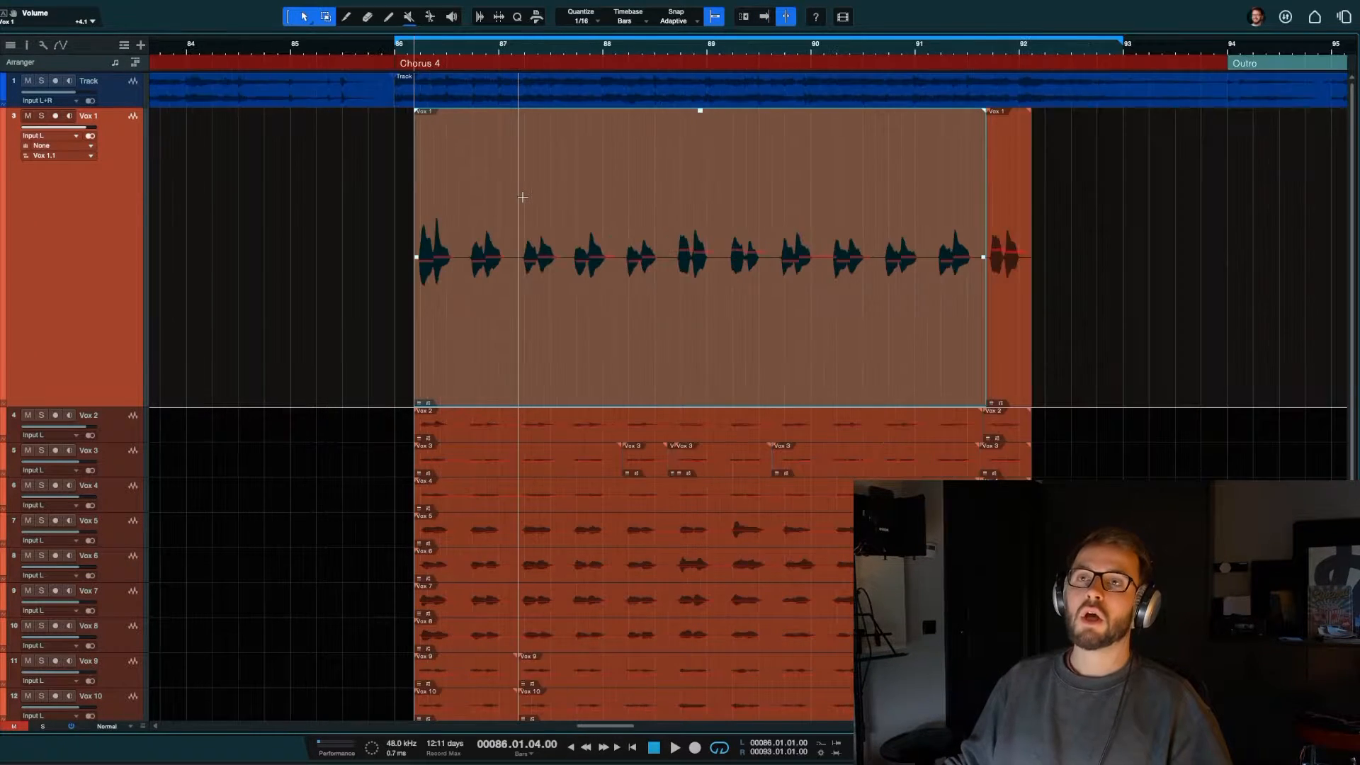
{"action": "key", "text": "e"}
{"action": "key", "text": "e"}
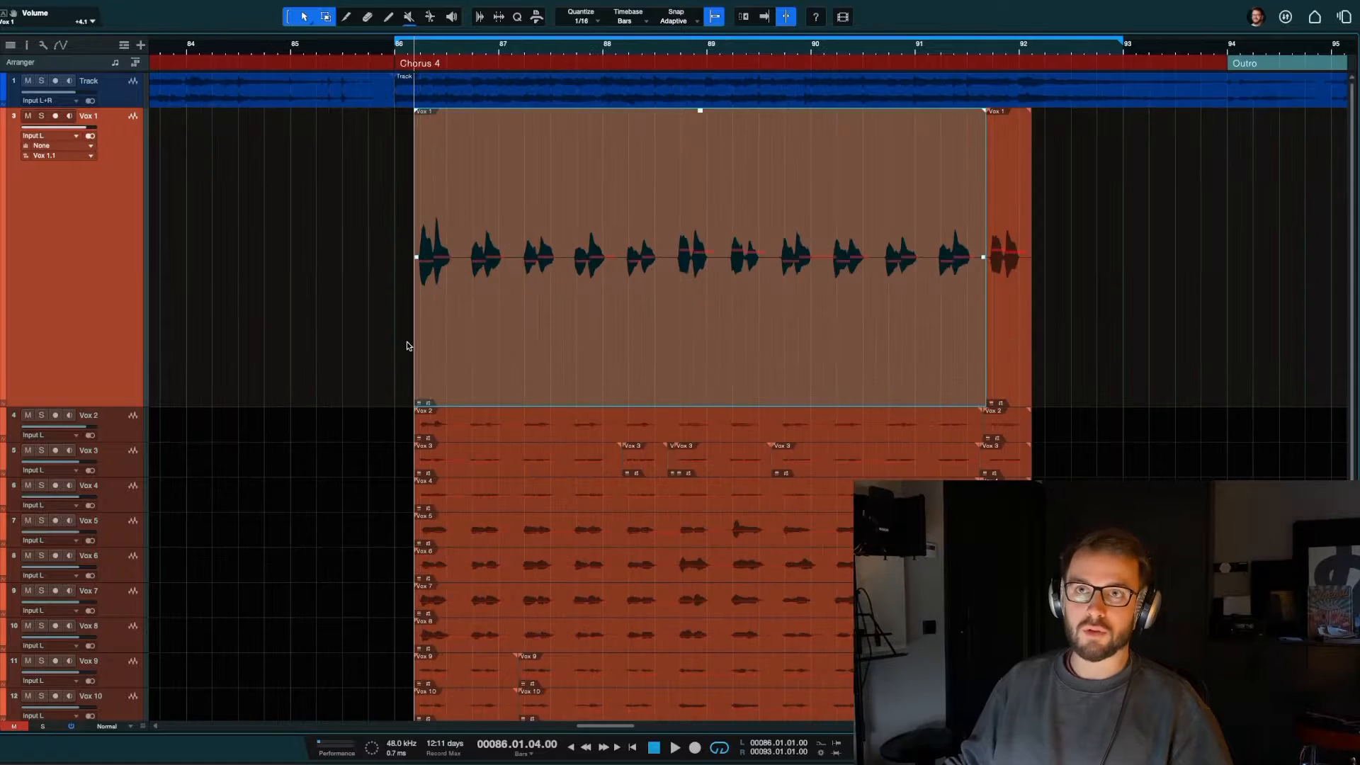
{"action": "left_click", "coordinate": [420, 403]}
{"action": "left_click", "coordinate": [442, 425]}
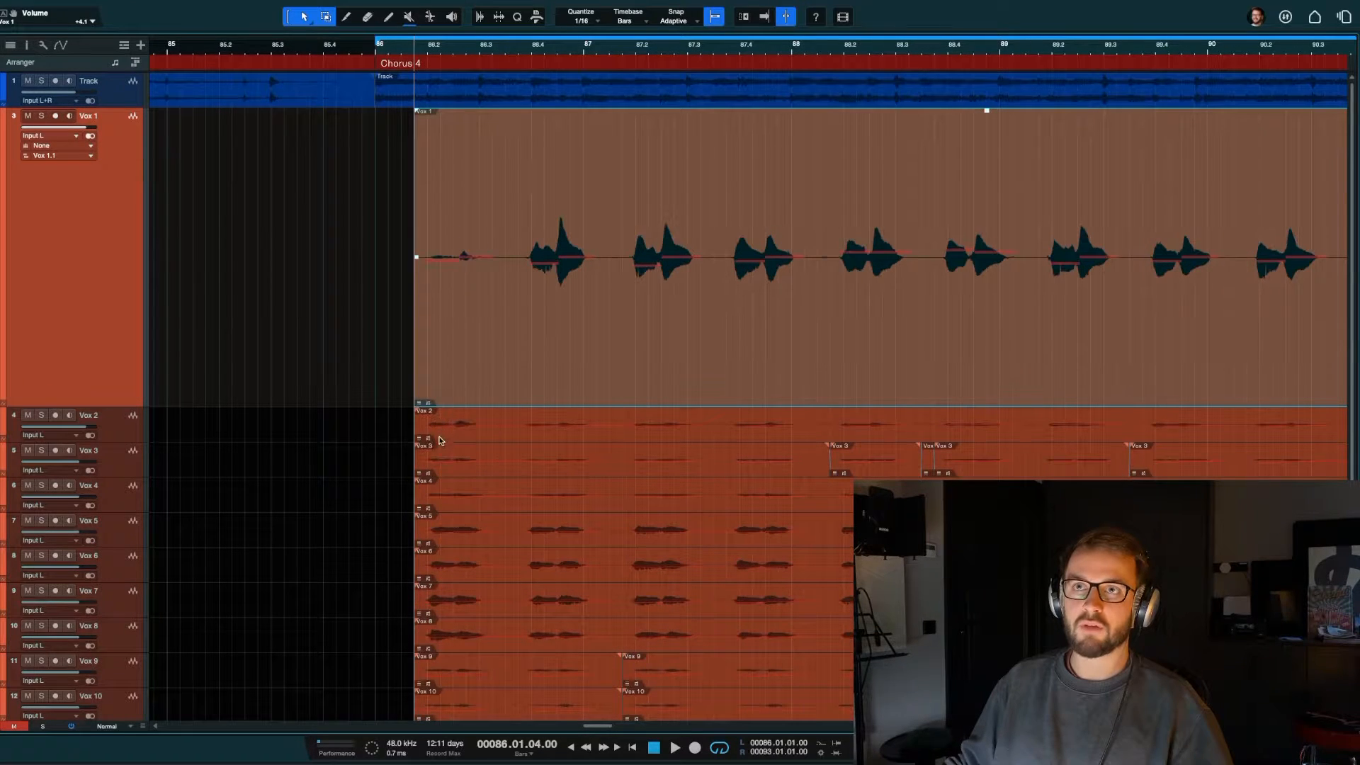
Step: Return the Vox 1 track to its normal height and select the first clips of the upper vocal tracks in turn, ending on Vox 1
{"action": "scroll", "coordinate": [458, 380], "scroll_direction": "down", "scroll_amount": 1}
{"action": "key", "text": "z"}
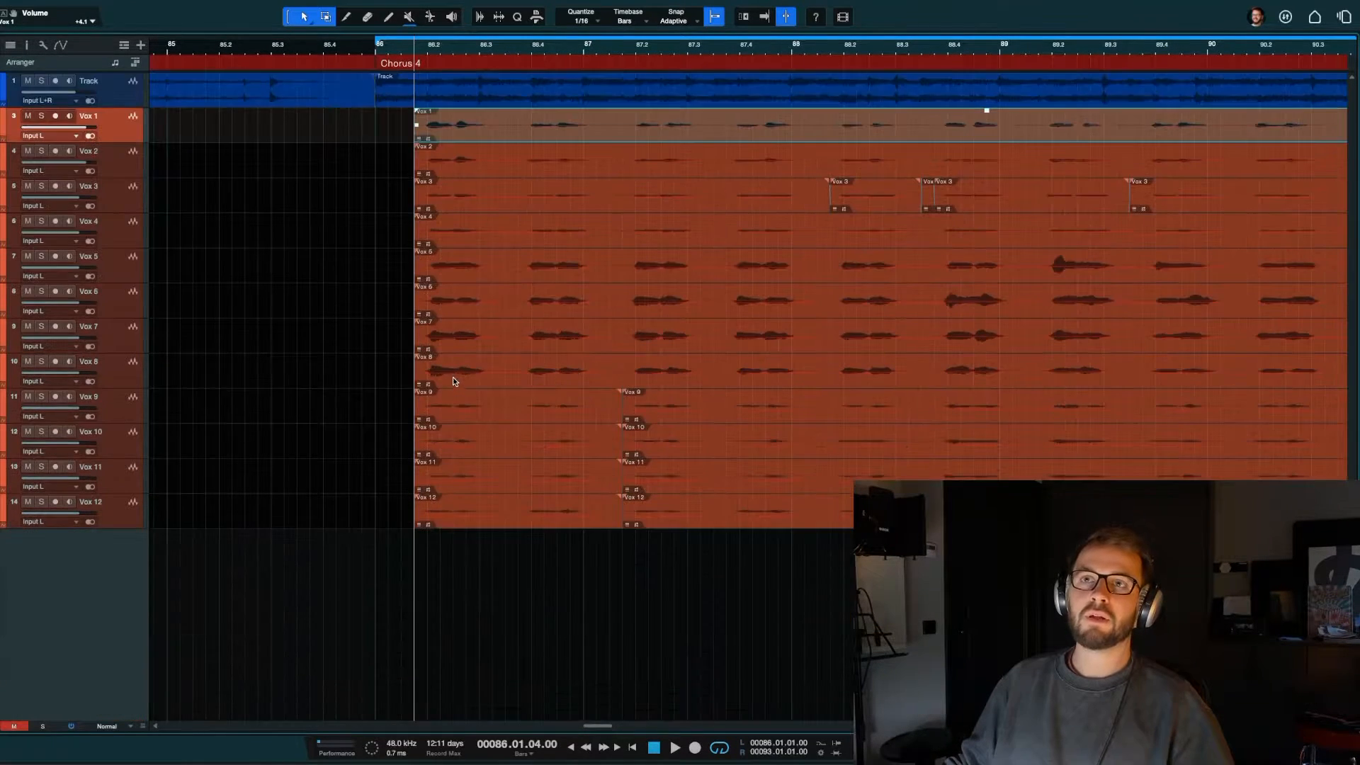
{"action": "key", "text": "w"}
{"action": "left_click", "coordinate": [443, 168]}
{"action": "left_click", "coordinate": [448, 197]}
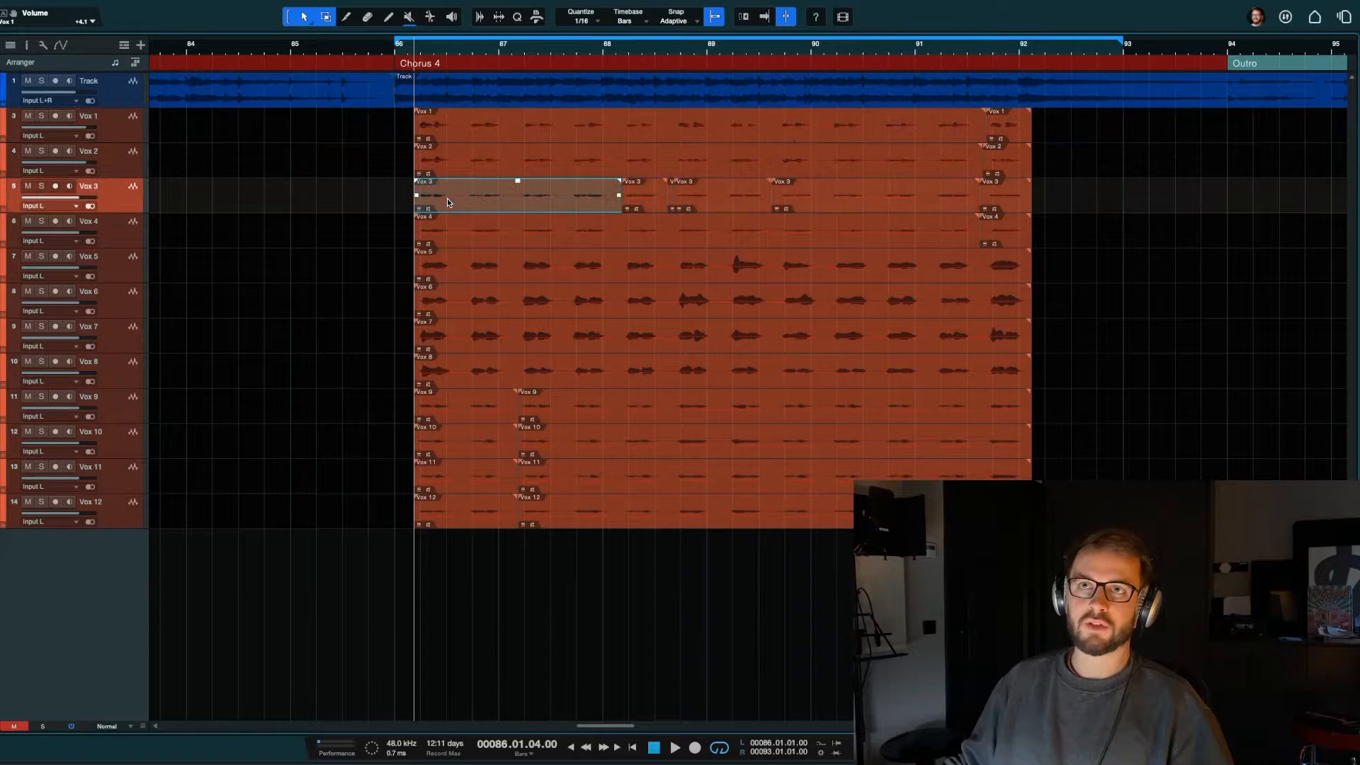
{"action": "left_click", "coordinate": [446, 232]}
{"action": "left_click", "coordinate": [426, 135]}
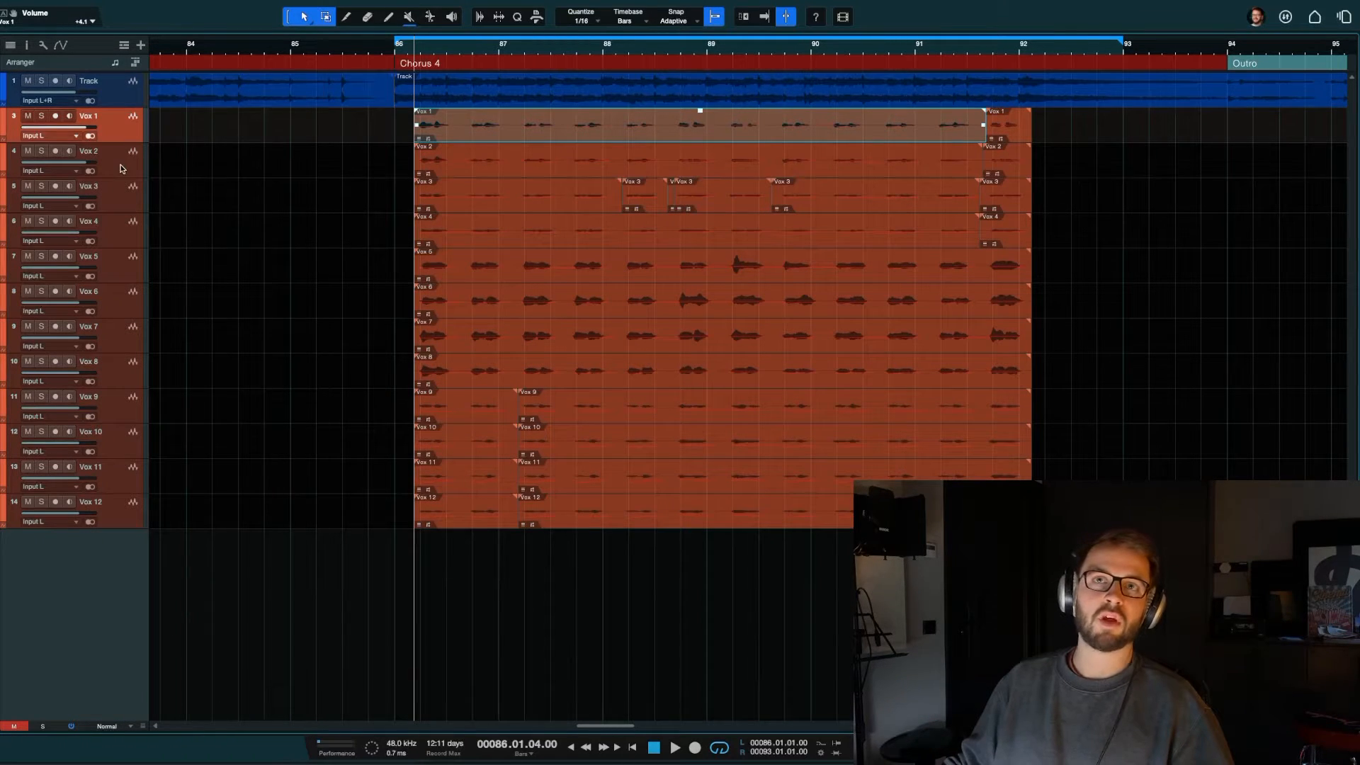
Step: Select the Vox 2 track and reset the volume faders of Vox 1 and Vox 2 to 0 dB
{"action": "key", "text": "Down"}
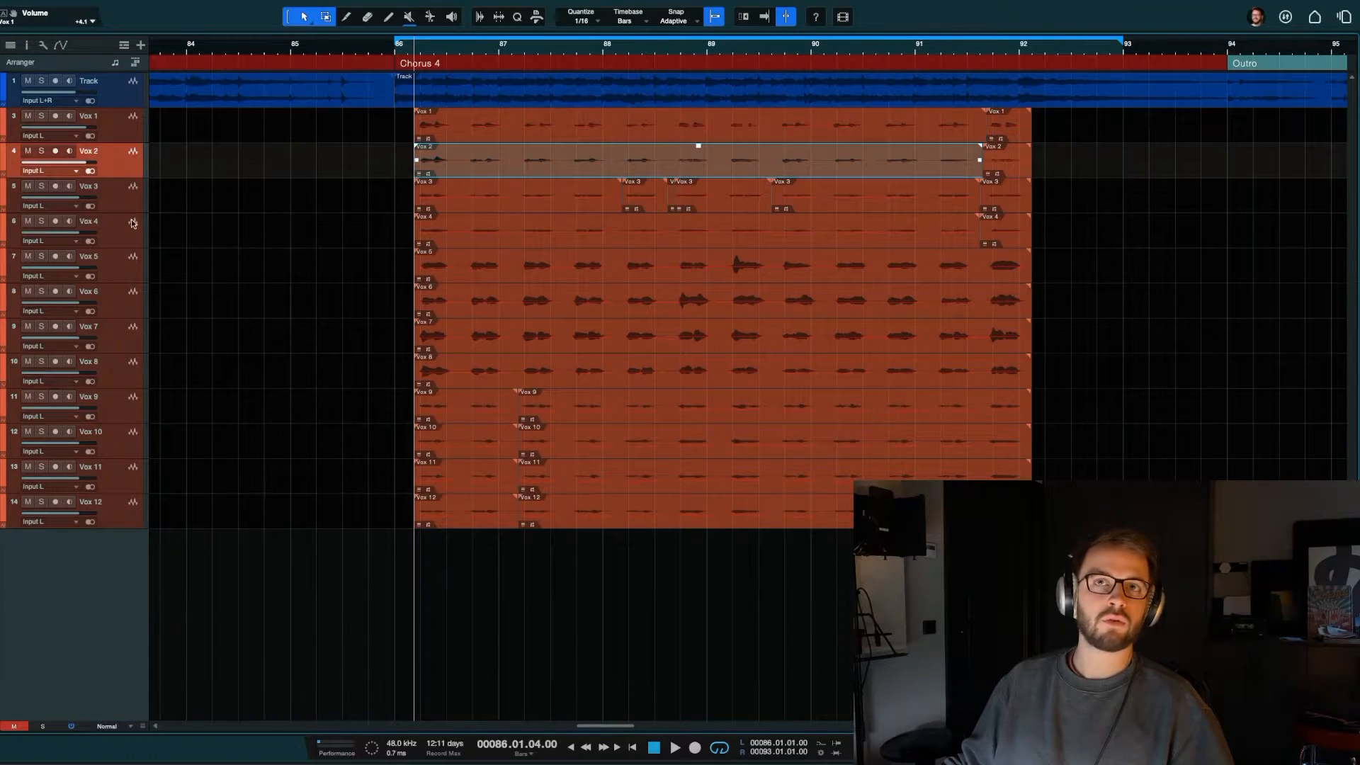
{"action": "left_click", "coordinate": [84, 160], "text": "super"}
{"action": "left_click", "coordinate": [88, 128], "text": "super"}
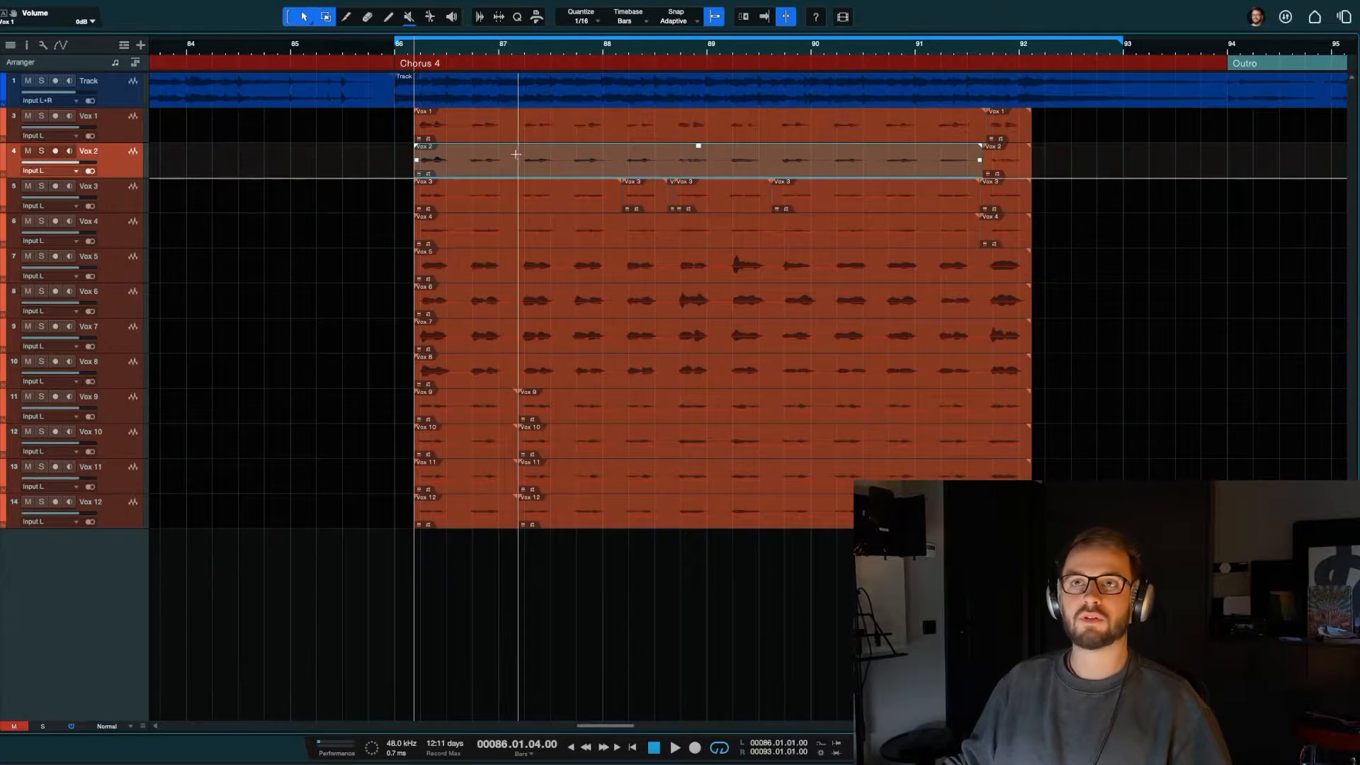
Step: Listen to Vox 1 and Vox 2 soloed together, then stop playback with only Vox 2 left soloed
{"action": "left_click", "coordinate": [41, 117]}
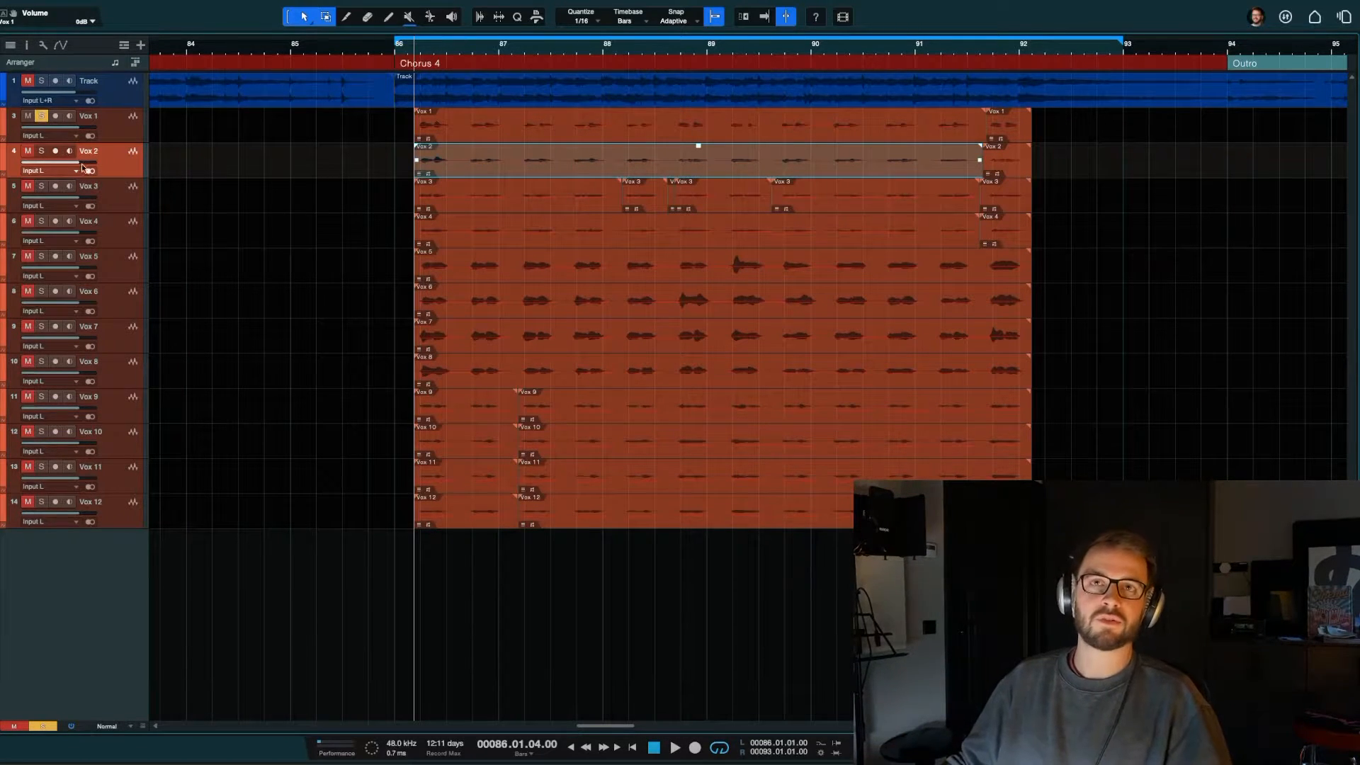
{"action": "key", "text": "space"}
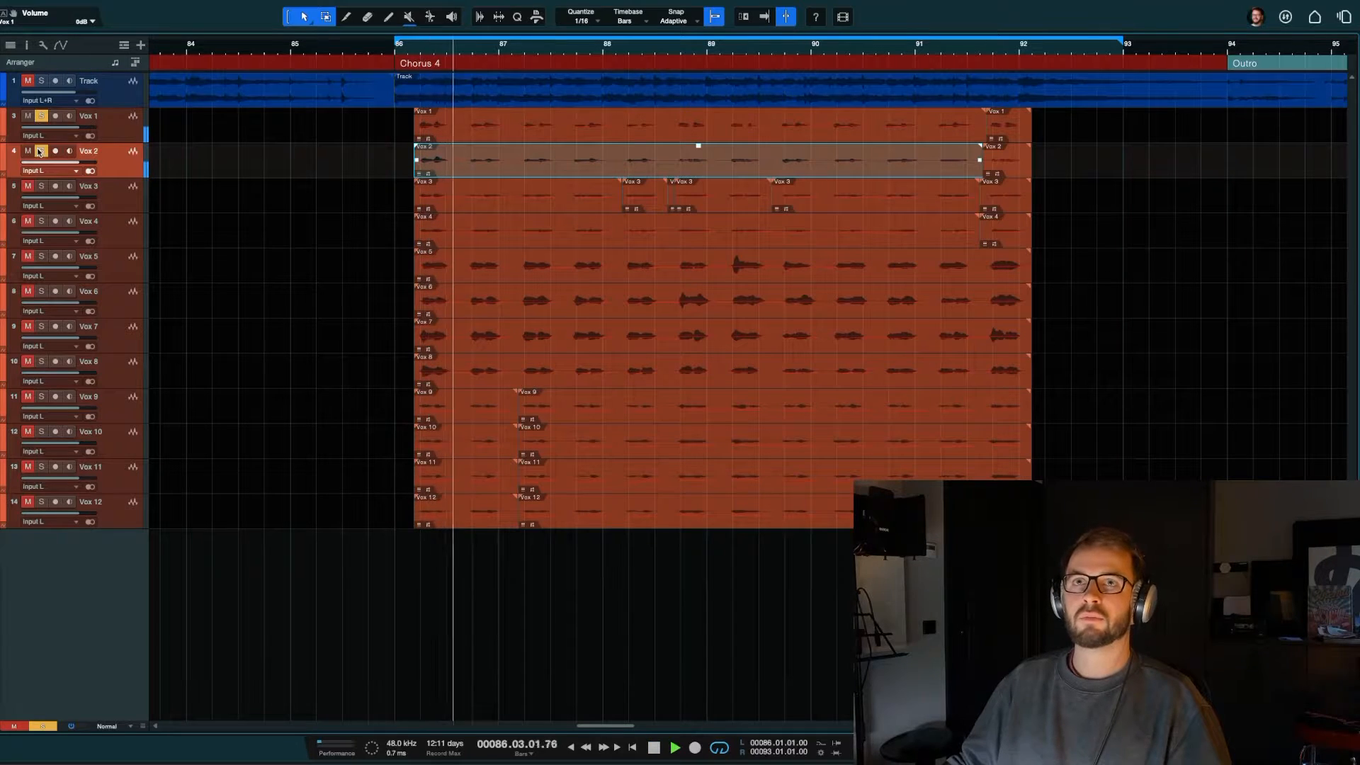
{"action": "left_click", "coordinate": [41, 153]}
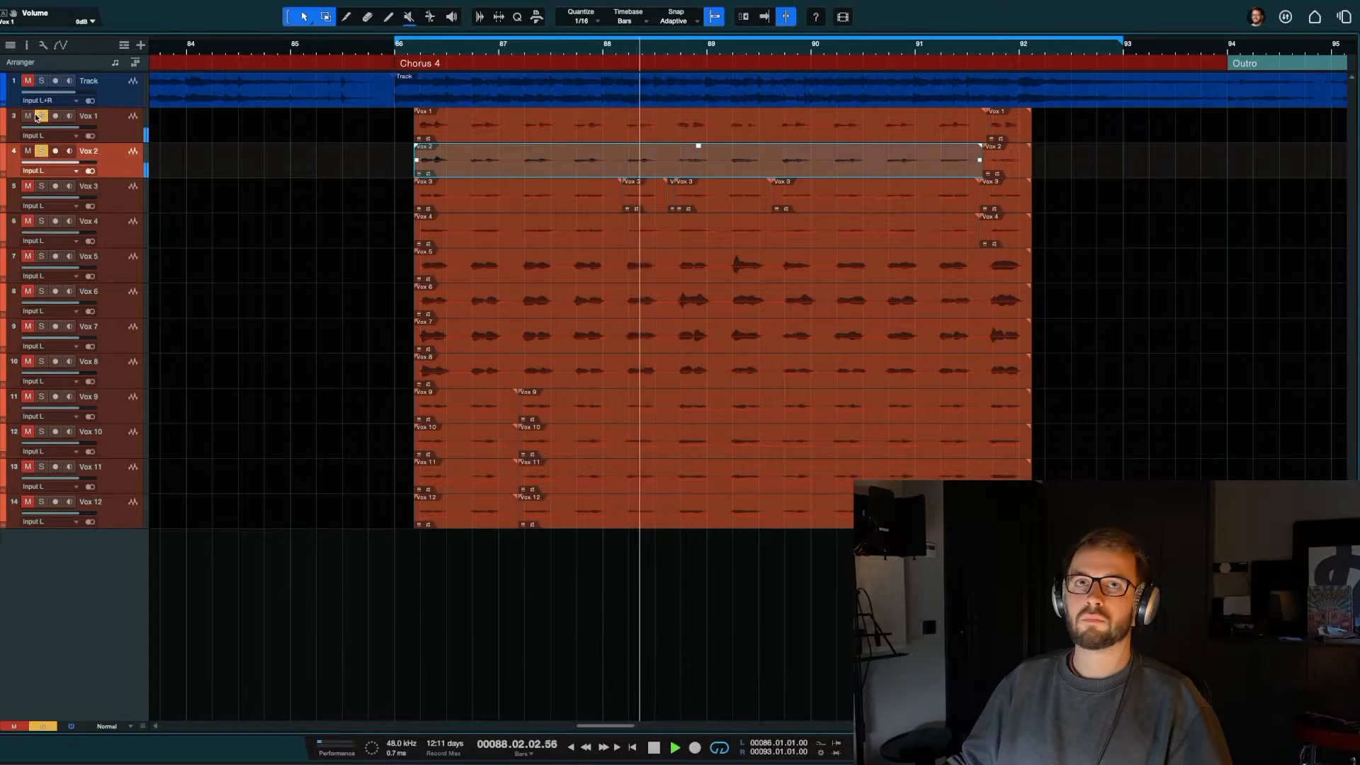
{"action": "left_click", "coordinate": [41, 153]}
{"action": "key", "text": "space"}
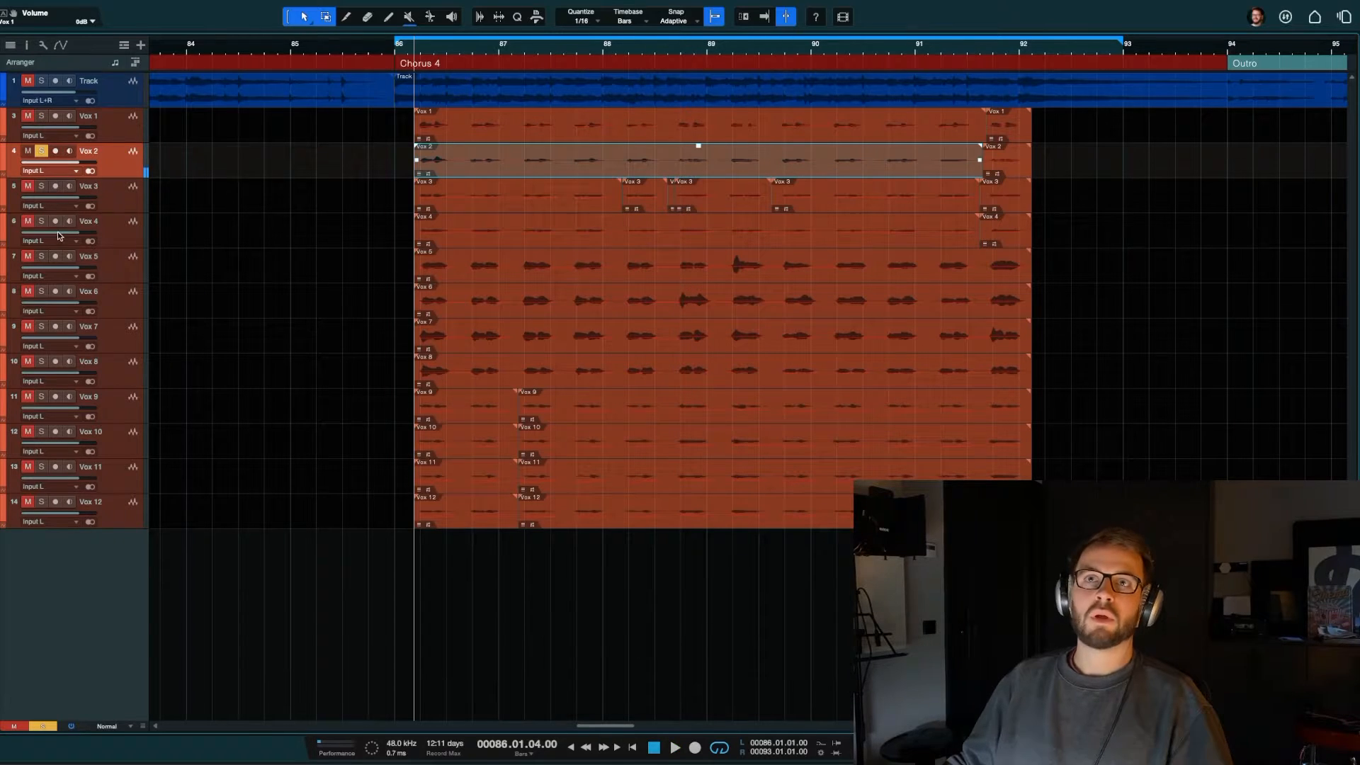
Step: Solo only the Vox 3 track, play it back from the start of the vocal clips and stop
{"action": "left_click", "coordinate": [41, 186]}
{"action": "key", "text": "space"}
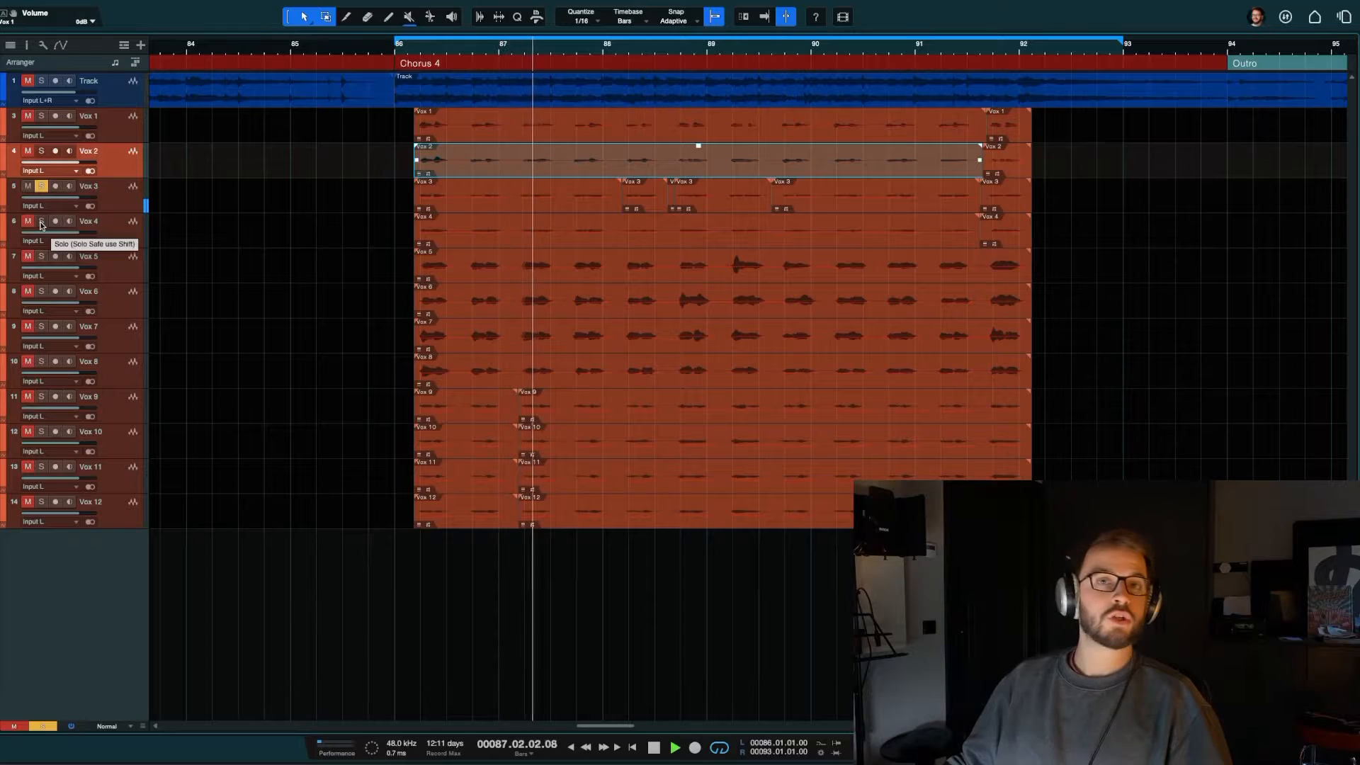
{"action": "key", "text": "space"}
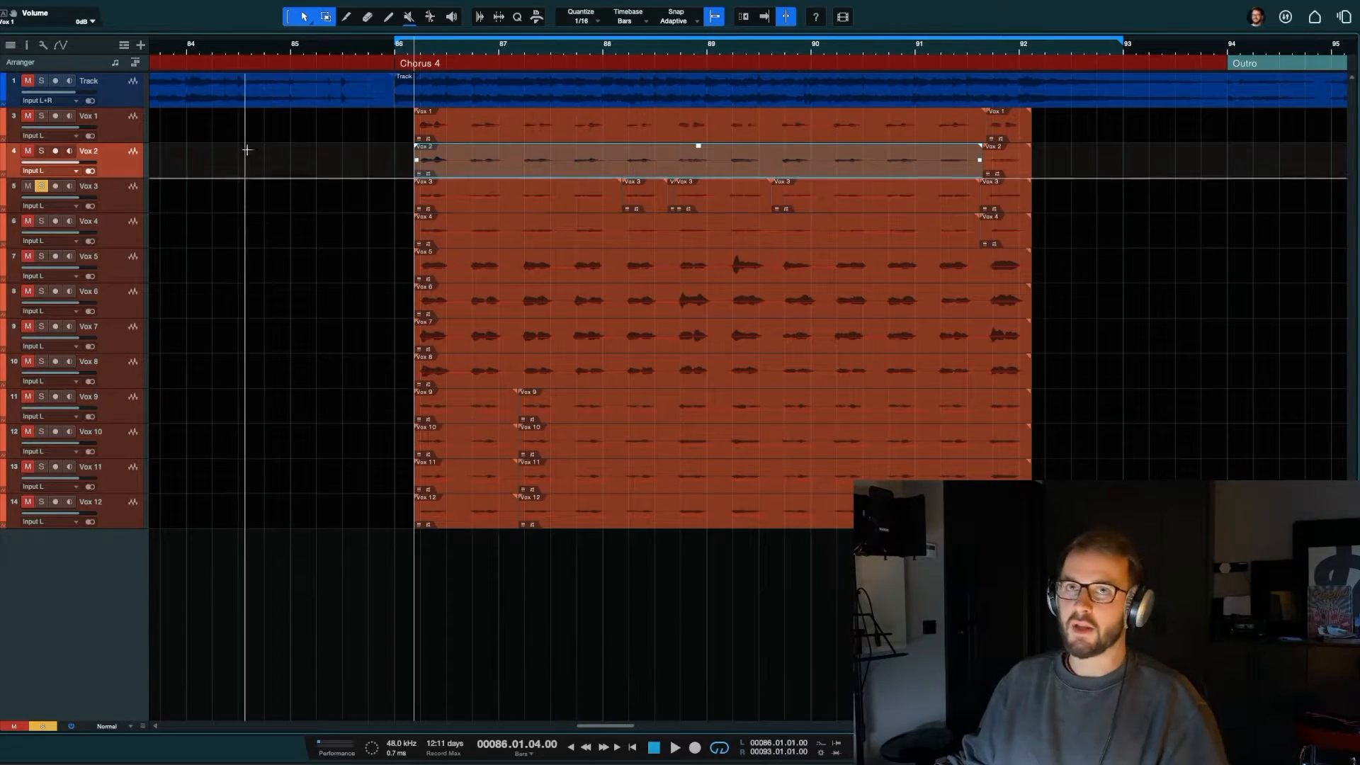
Step: Mute Vox 3 in place of its solo, then solo Vox 1 and Vox 2 together and play them briefly
{"action": "left_click", "coordinate": [124, 131]}
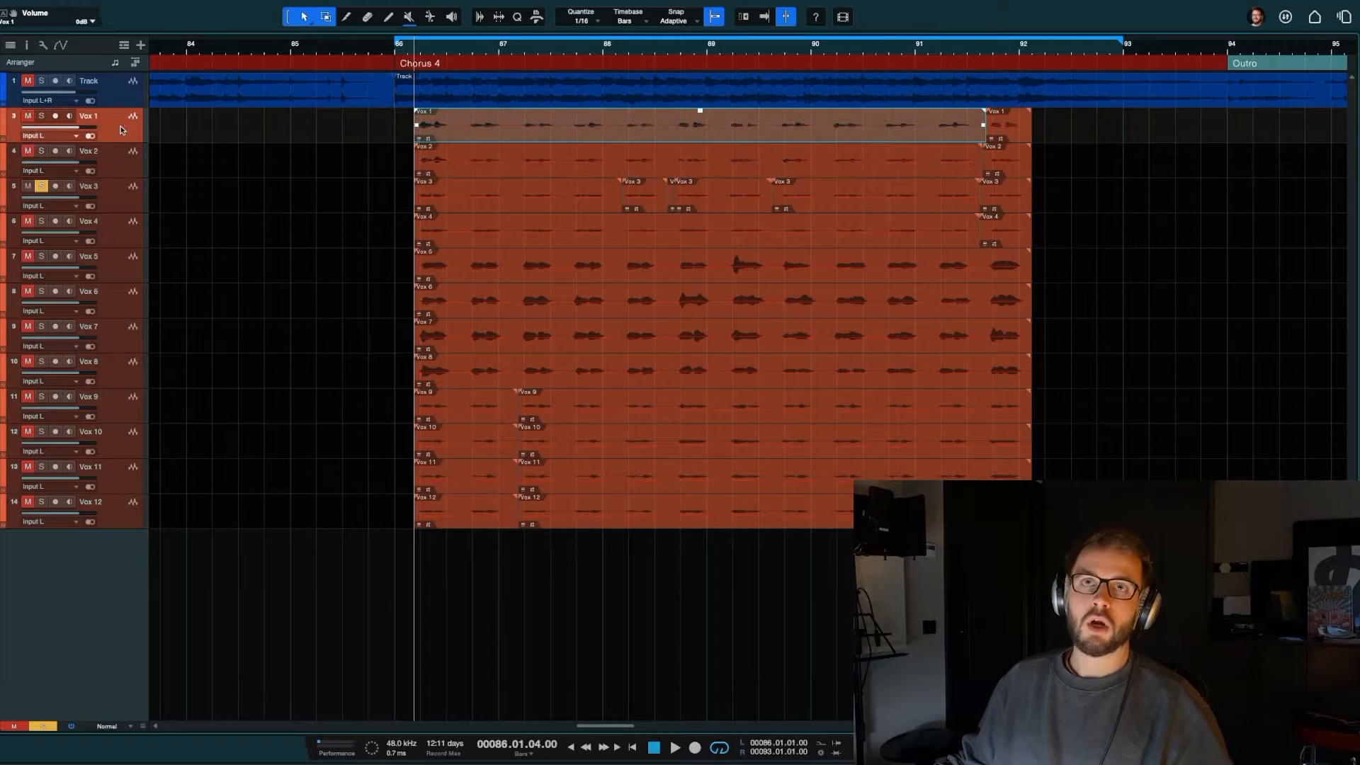
{"action": "left_click", "coordinate": [28, 187]}
{"action": "key", "text": "s"}
{"action": "key", "text": "space"}
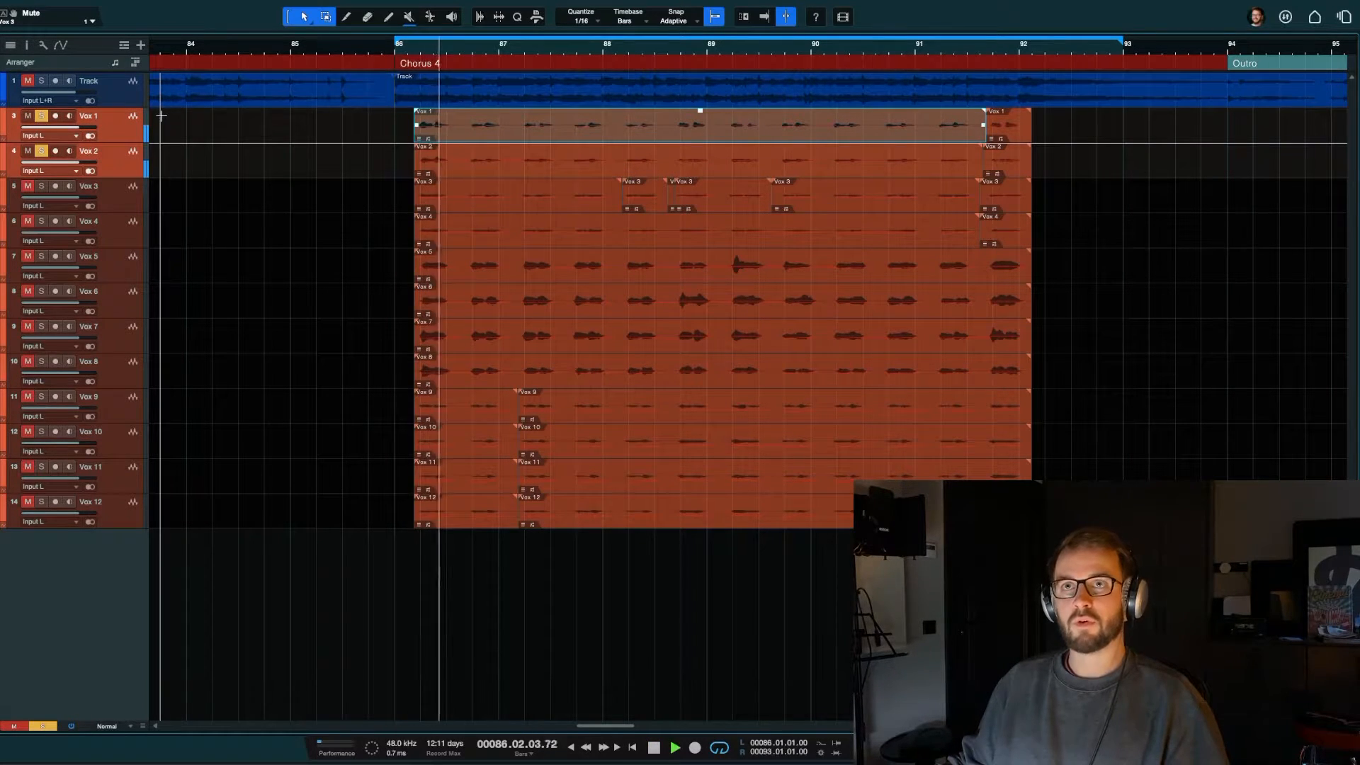
{"action": "key", "text": "space"}
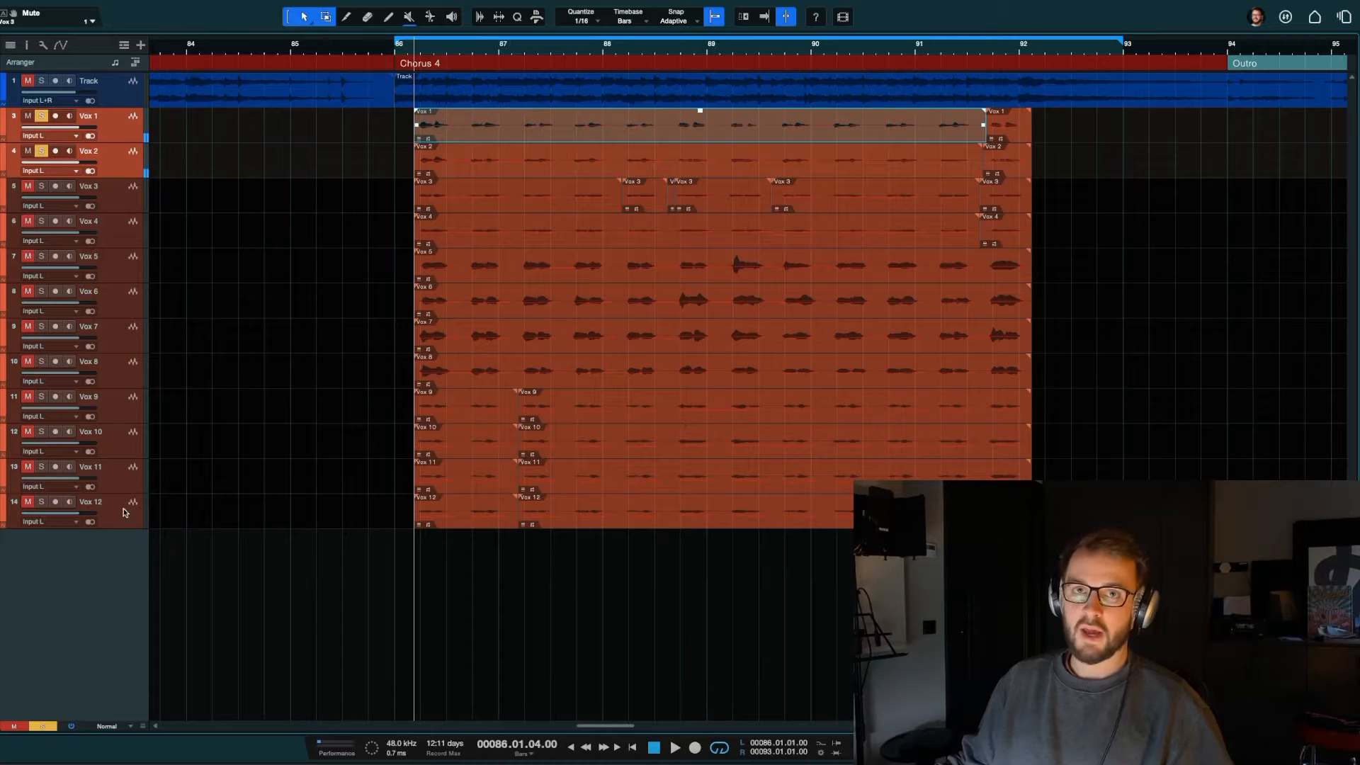
Step: Mute Vox 1 and Vox 2, play Vox 9 through Vox 12 soloed as a group, then unsolo them
{"action": "left_click", "coordinate": [124, 511]}
{"action": "left_click", "coordinate": [130, 403], "text": "shift"}
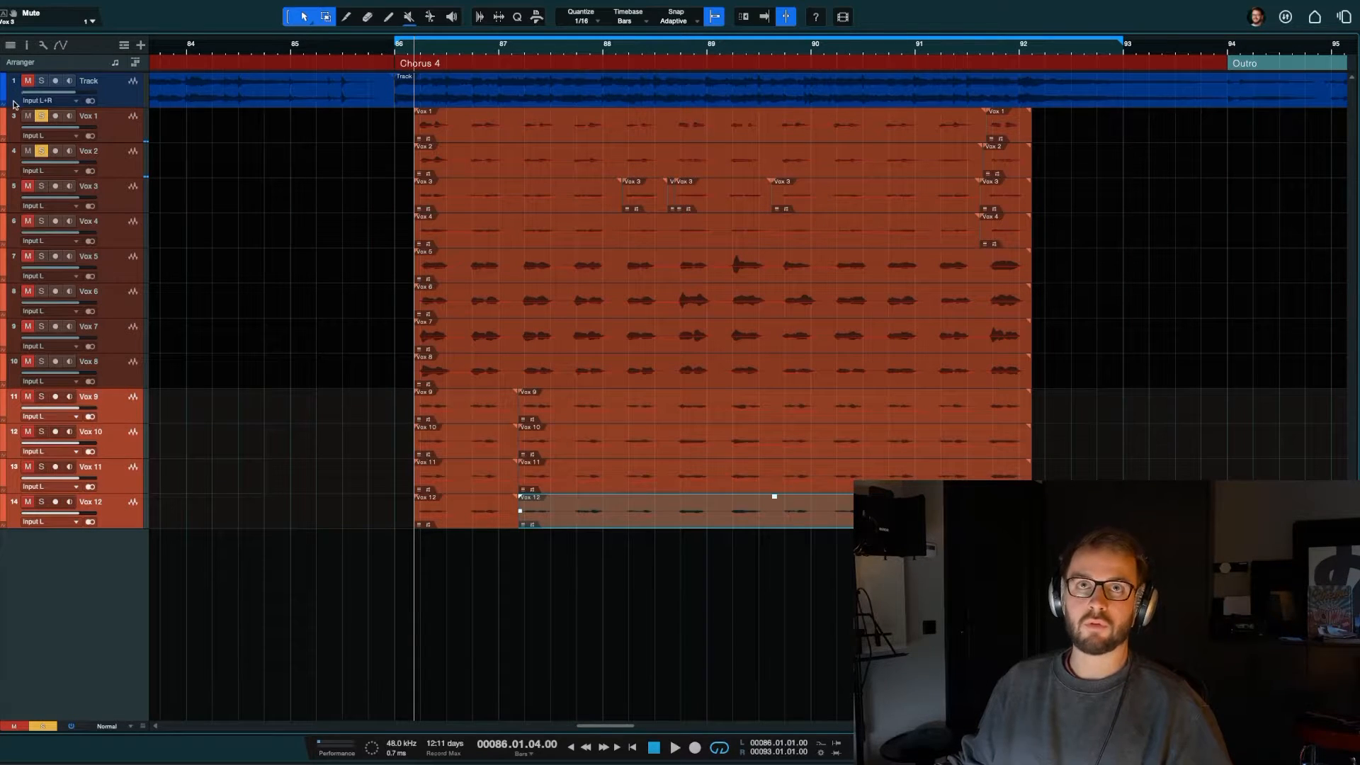
{"action": "left_click", "coordinate": [27, 118]}
{"action": "left_click", "coordinate": [26, 153]}
{"action": "key", "text": "s"}
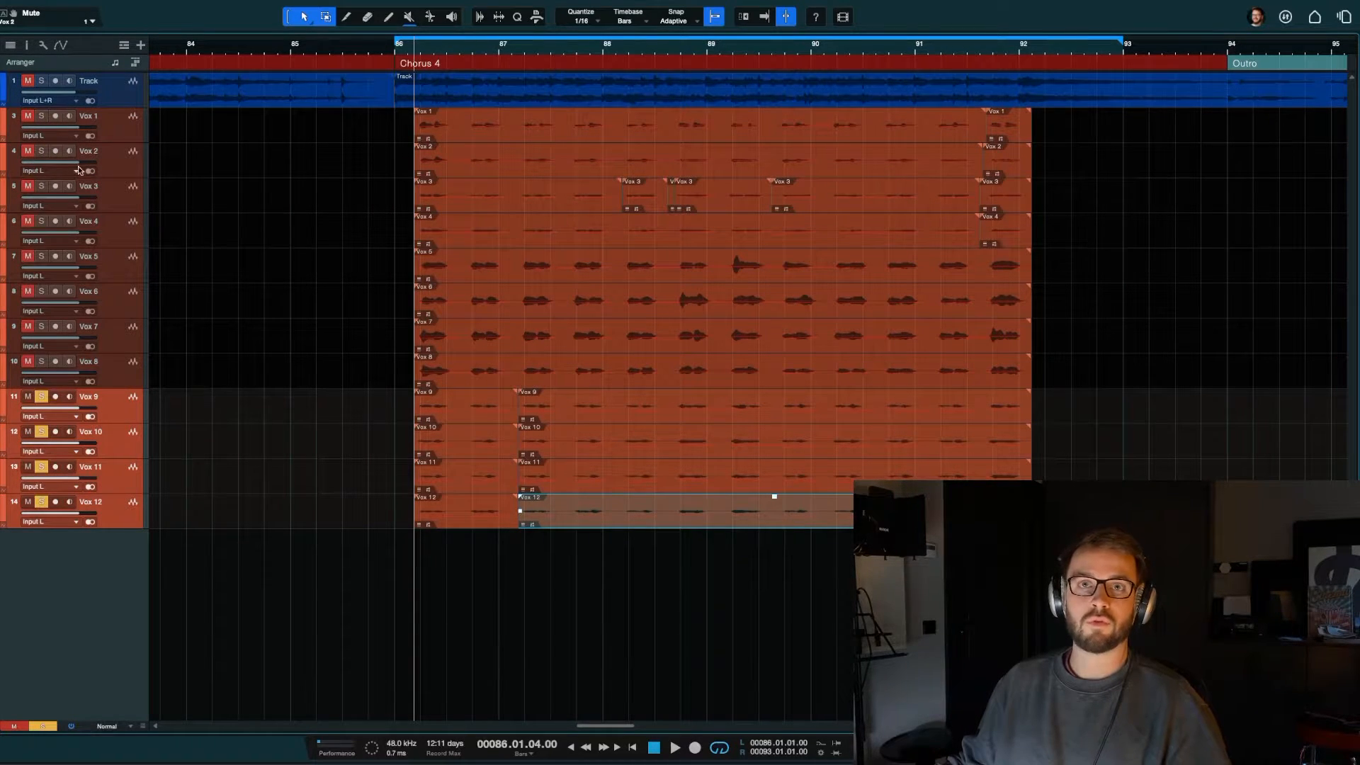
{"action": "key", "text": "space"}
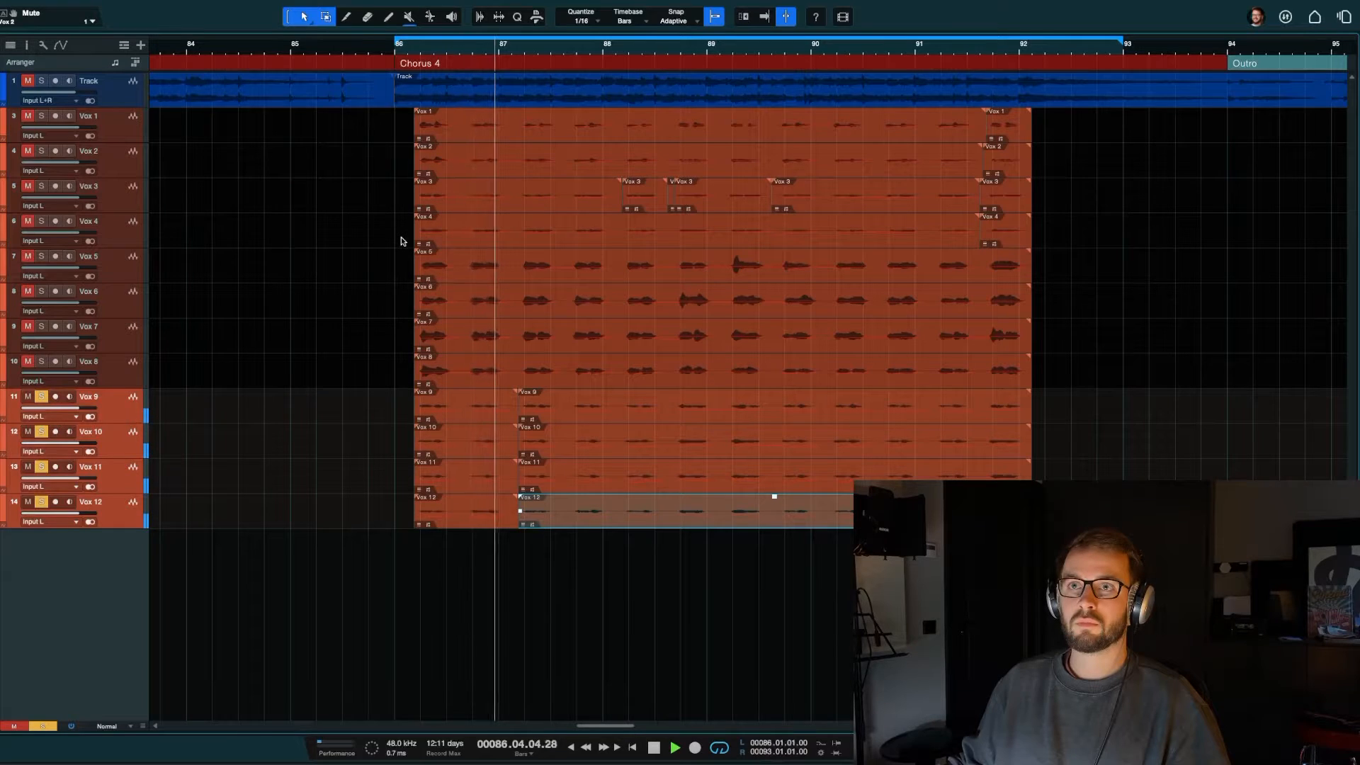
{"action": "key", "text": "space"}
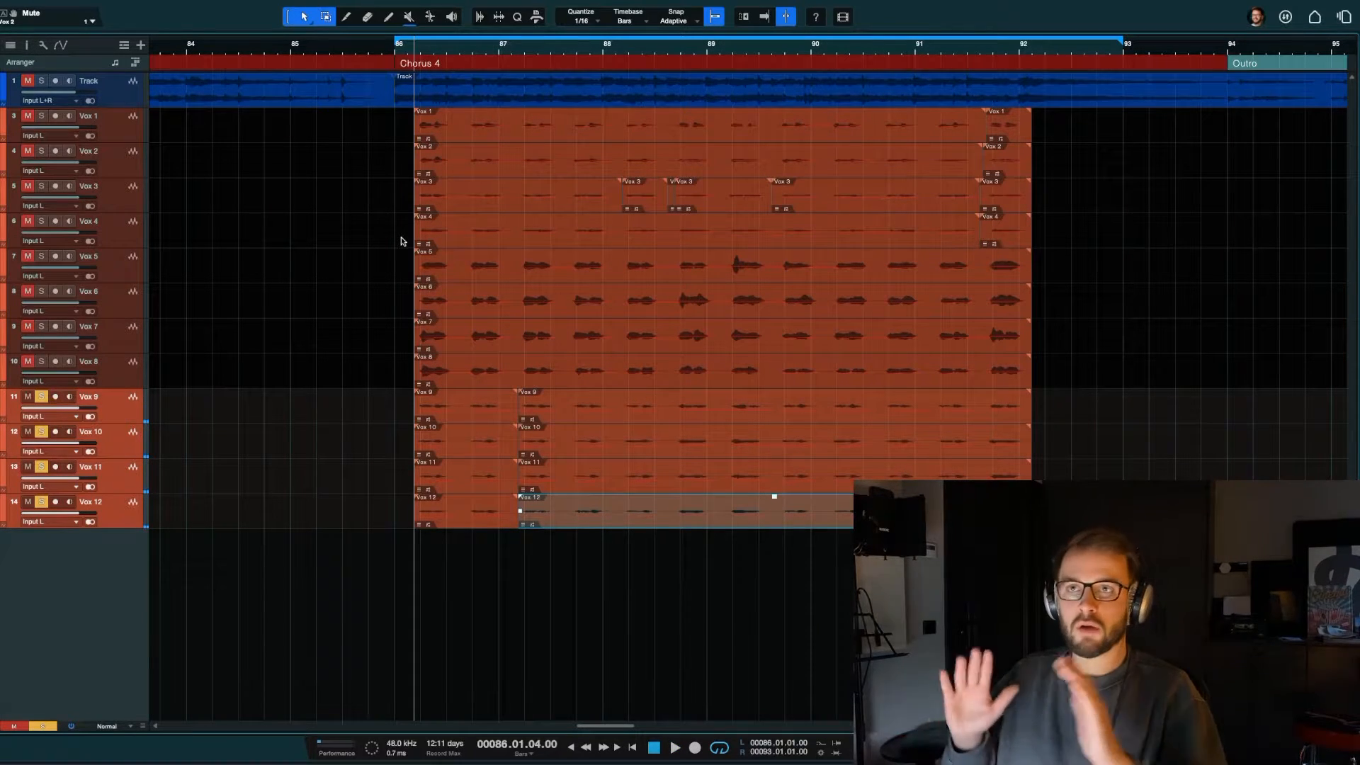
{"action": "left_click", "coordinate": [341, 223]}
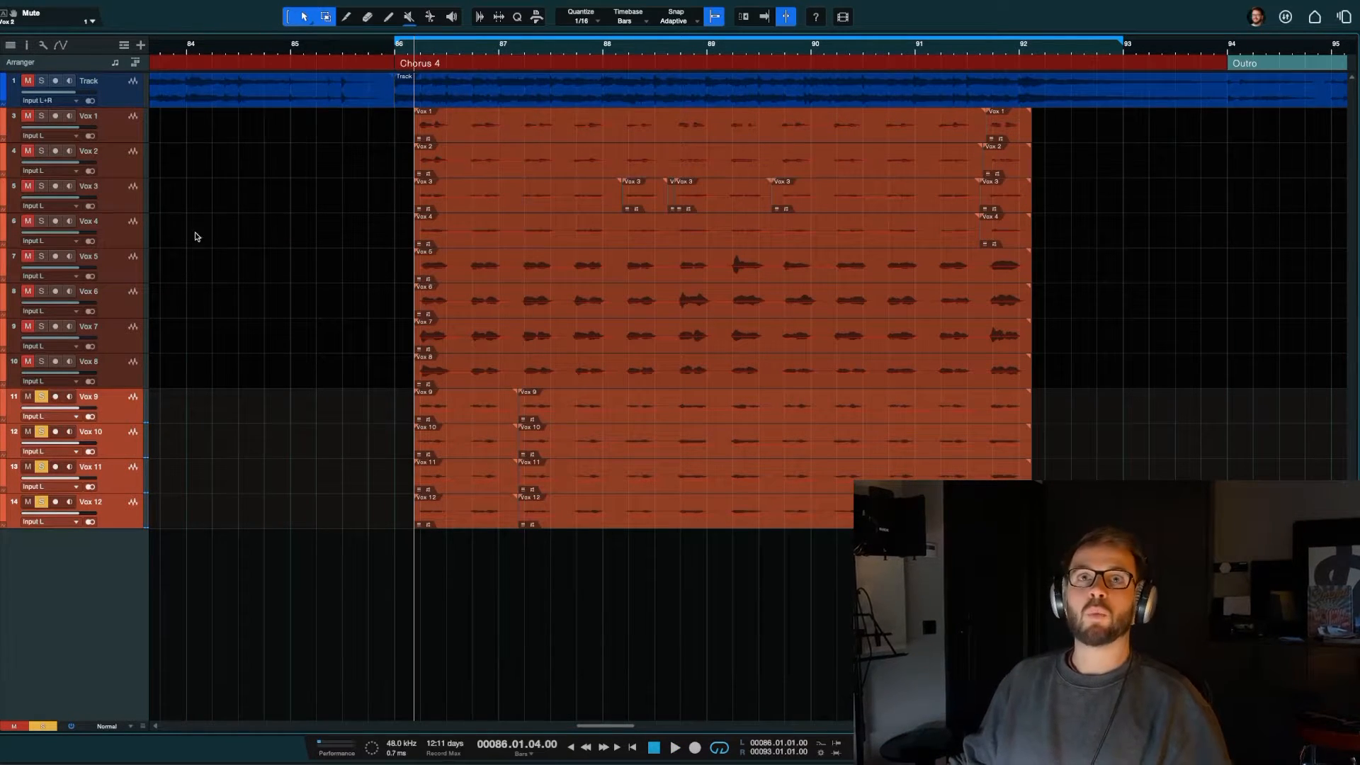
{"action": "key", "text": "s"}
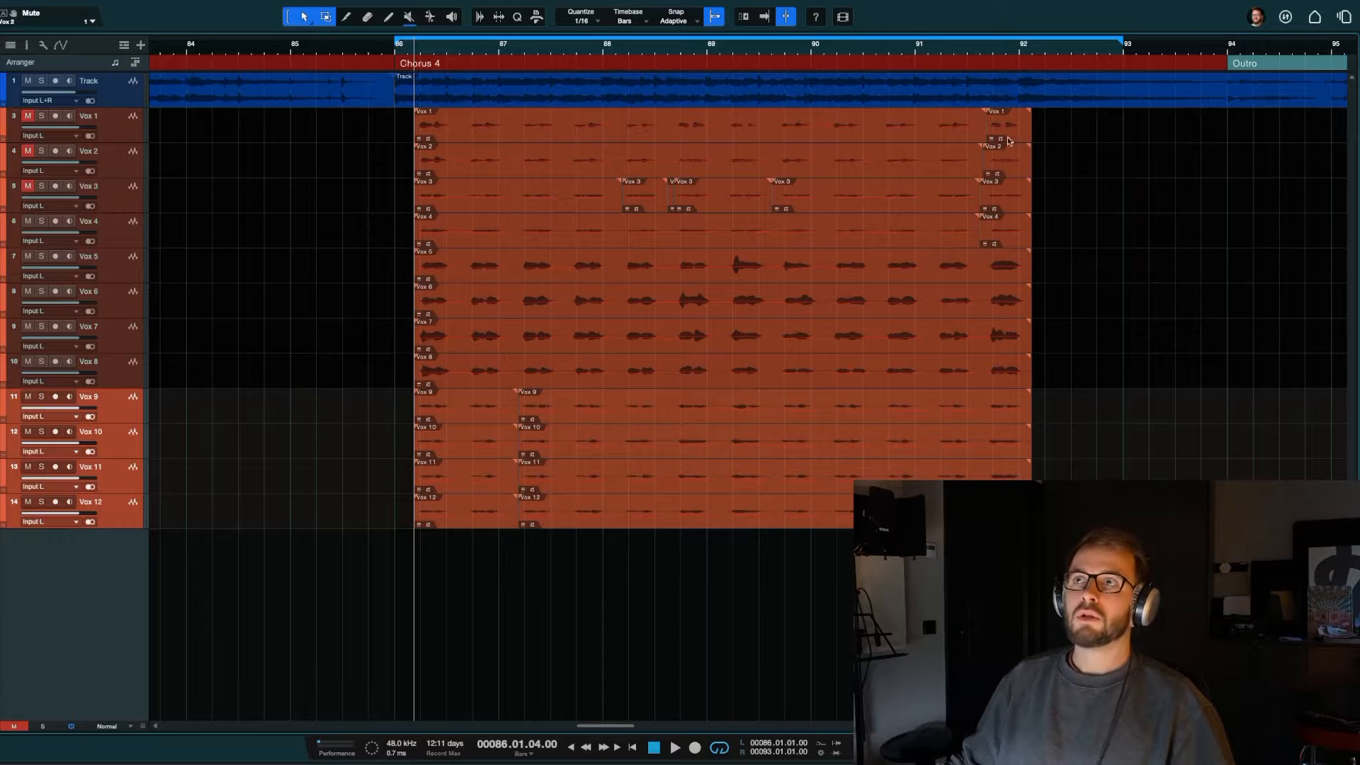
Step: Open both Vox 1 clips in the Melodyne editor, then unmute and solo the Vox 1 track
{"action": "left_click_drag", "start_coordinate": [1135, 137], "coordinate": [847, 149]}
{"action": "double_click", "coordinate": [760, 134]}
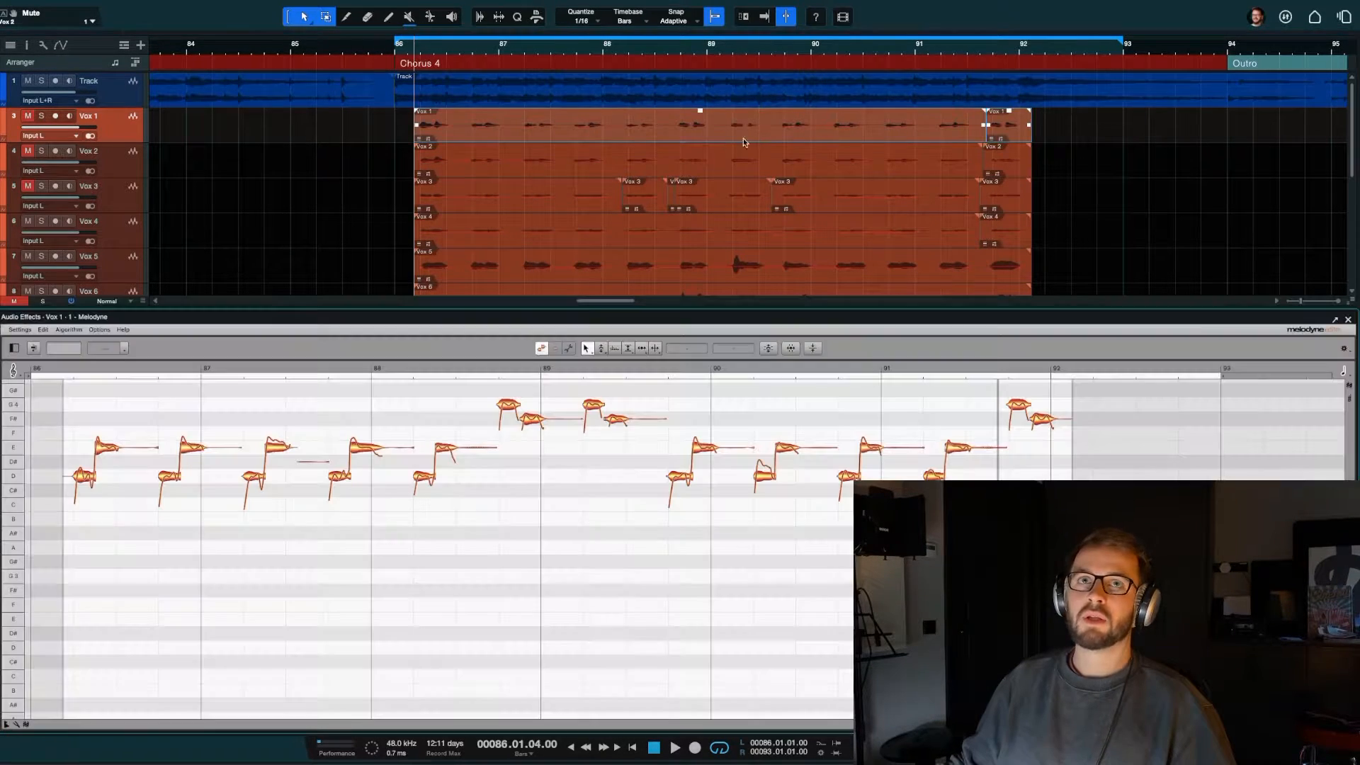
{"action": "left_click", "coordinate": [27, 116]}
{"action": "left_click", "coordinate": [42, 116]}
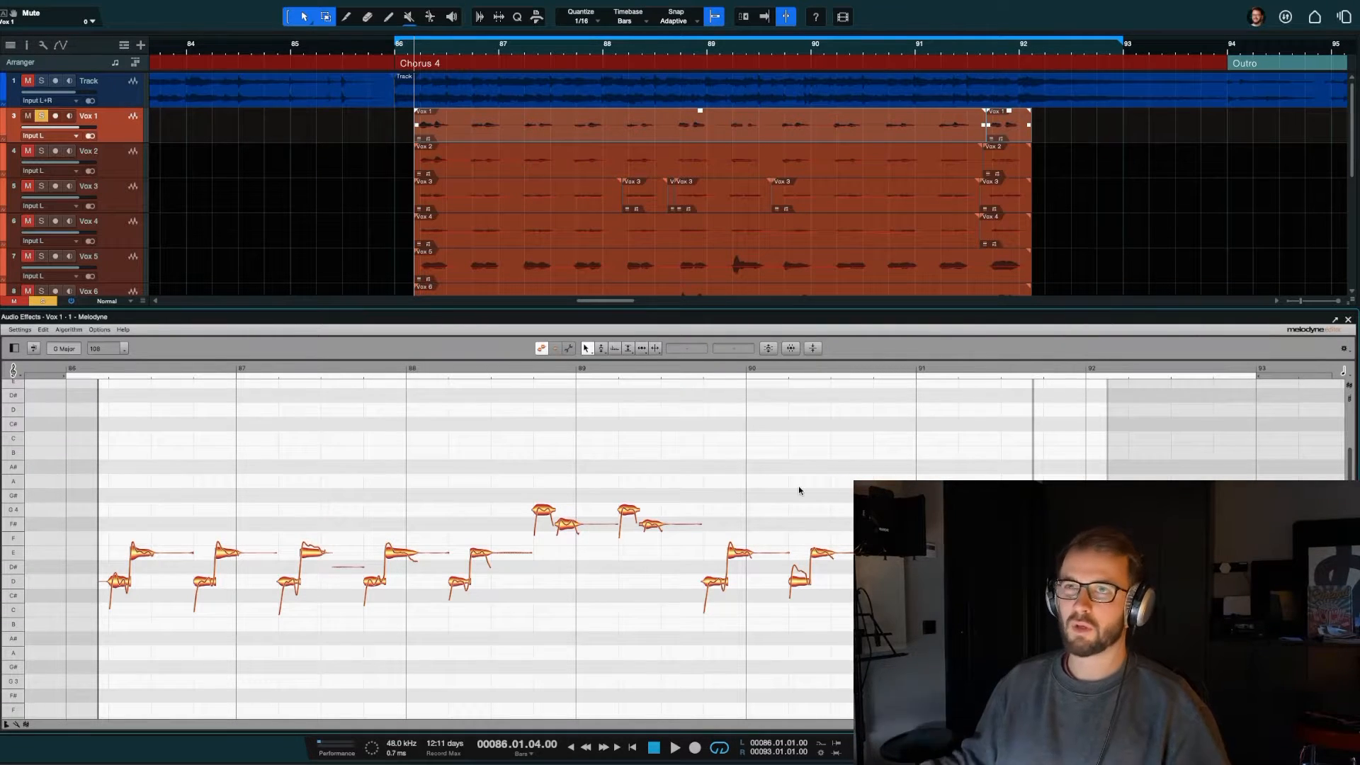
Step: Examine the pitch center and pitch drift settings of Melodyne's Correct Pitch macro for the Vox 1 notes without applying them
{"action": "left_click", "coordinate": [146, 391]}
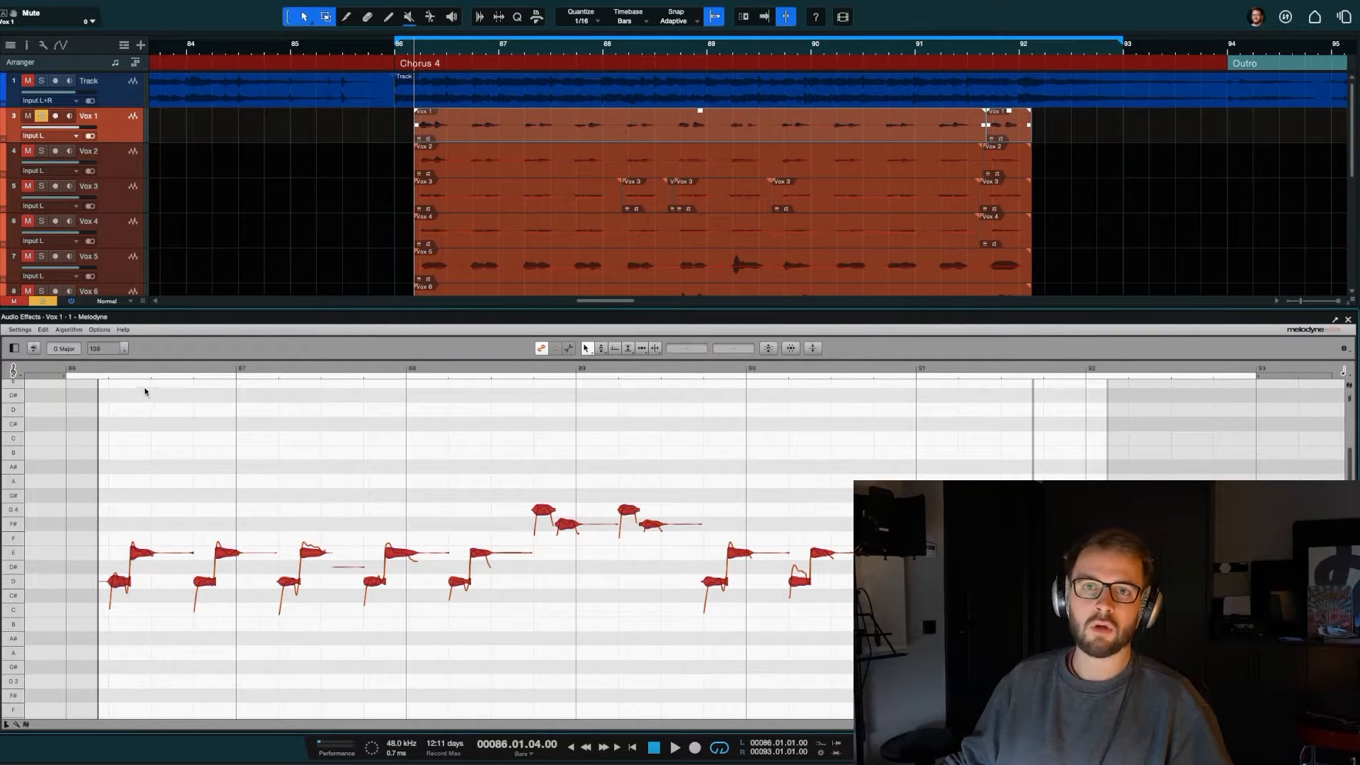
{"action": "left_click", "coordinate": [109, 391]}
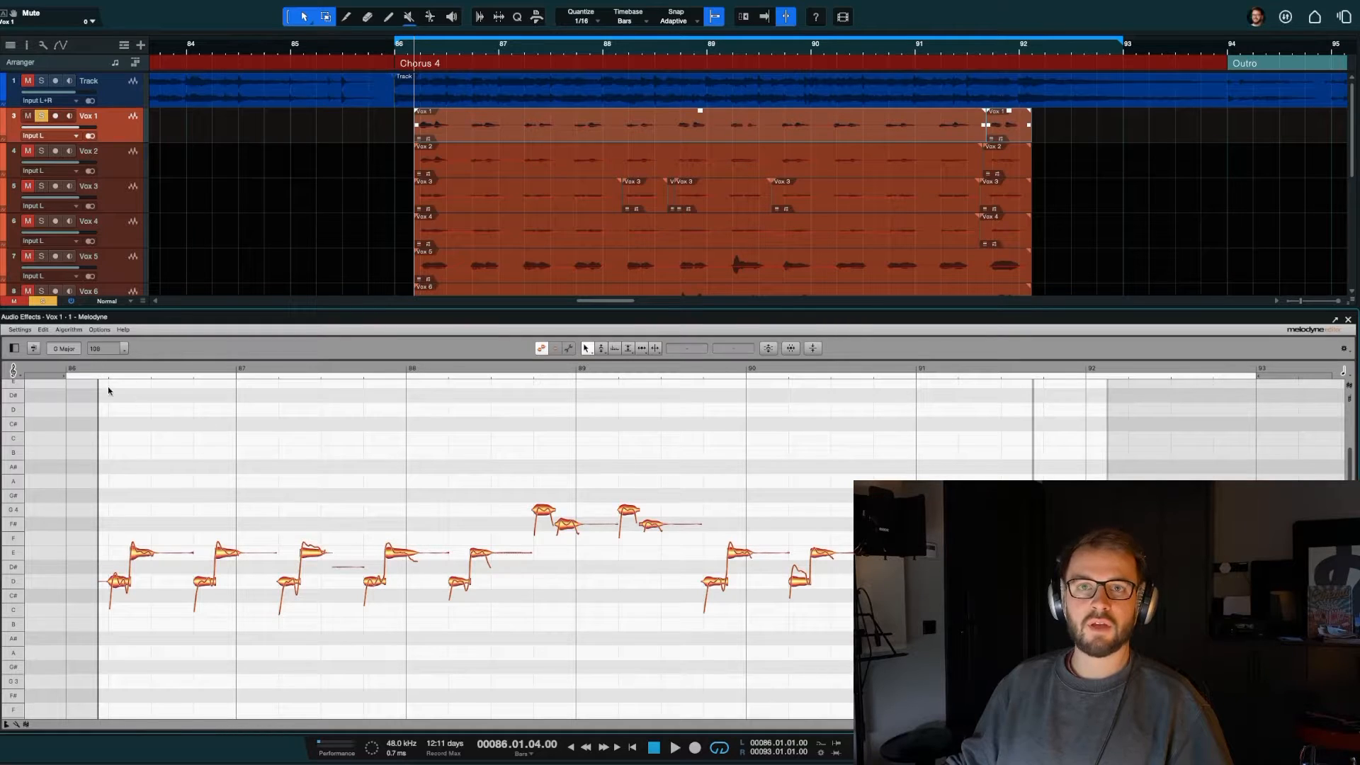
{"action": "left_click", "coordinate": [42, 330]}
{"action": "mouse_move", "coordinate": [99, 409]}
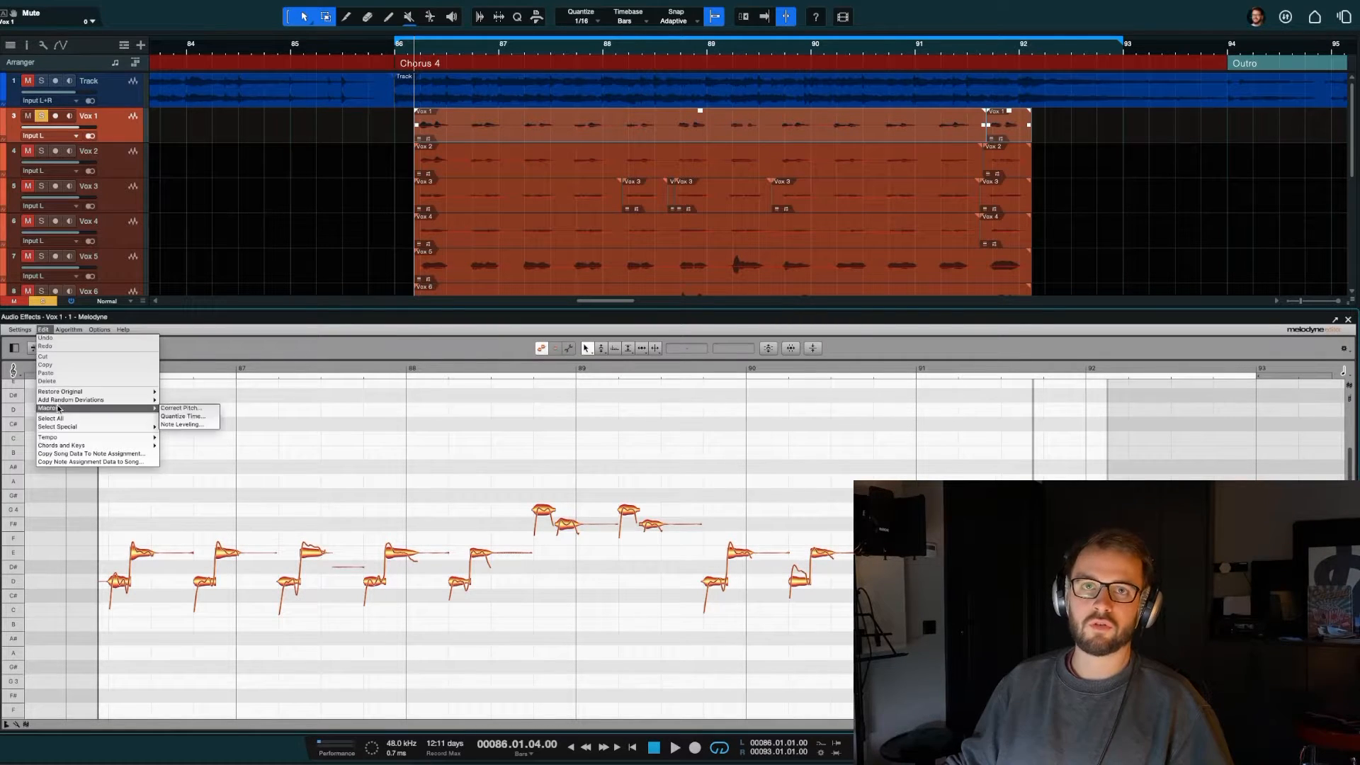
{"action": "left_click", "coordinate": [180, 408]}
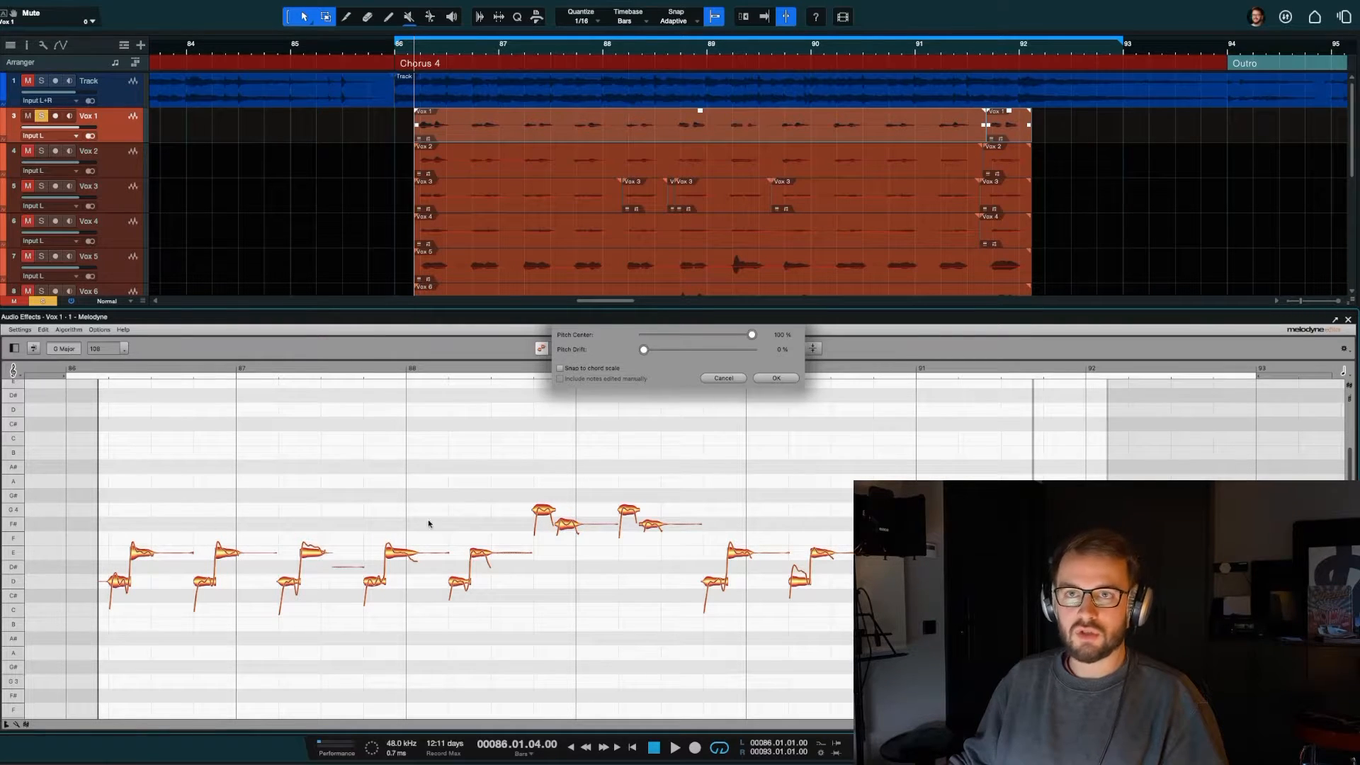
{"action": "left_click", "coordinate": [724, 378]}
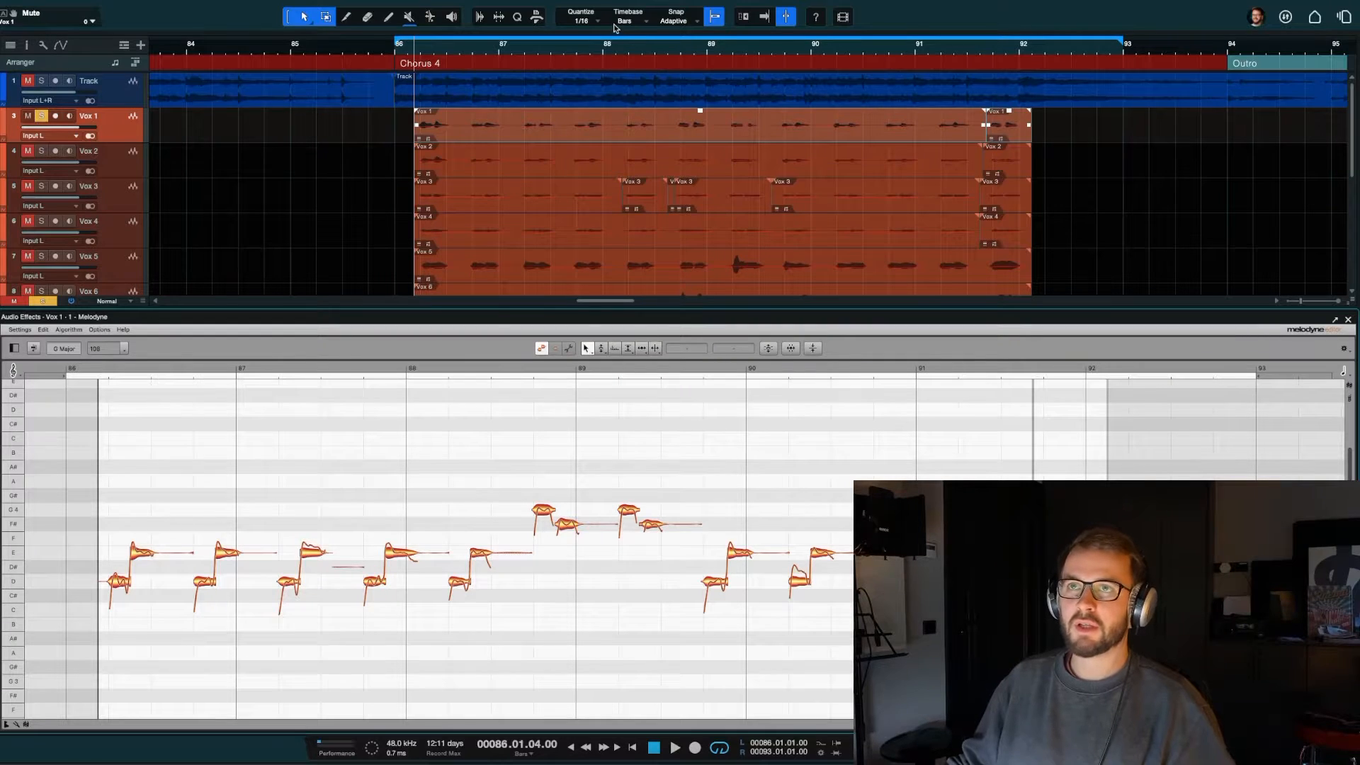
Step: Remove Melodyne from both Vox 1 clips, then apply it to them again and reopen the notes for editing
{"action": "left_click", "coordinate": [1137, 145]}
{"action": "left_click_drag", "start_coordinate": [1097, 141], "coordinate": [788, 129]}
{"action": "right_click", "coordinate": [788, 130]}
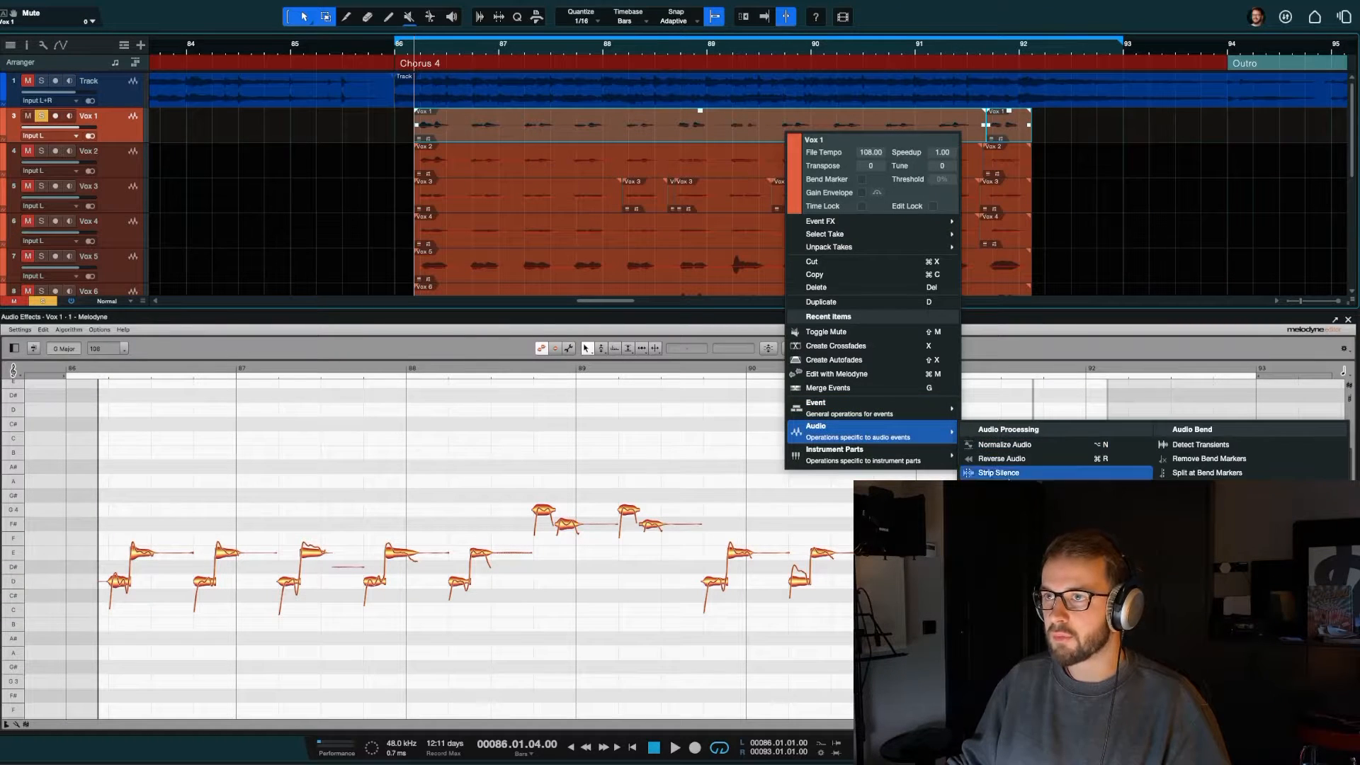
{"action": "left_click", "coordinate": [1010, 528]}
{"action": "left_click", "coordinate": [1174, 196]}
{"action": "left_click_drag", "start_coordinate": [1097, 142], "coordinate": [305, 106]}
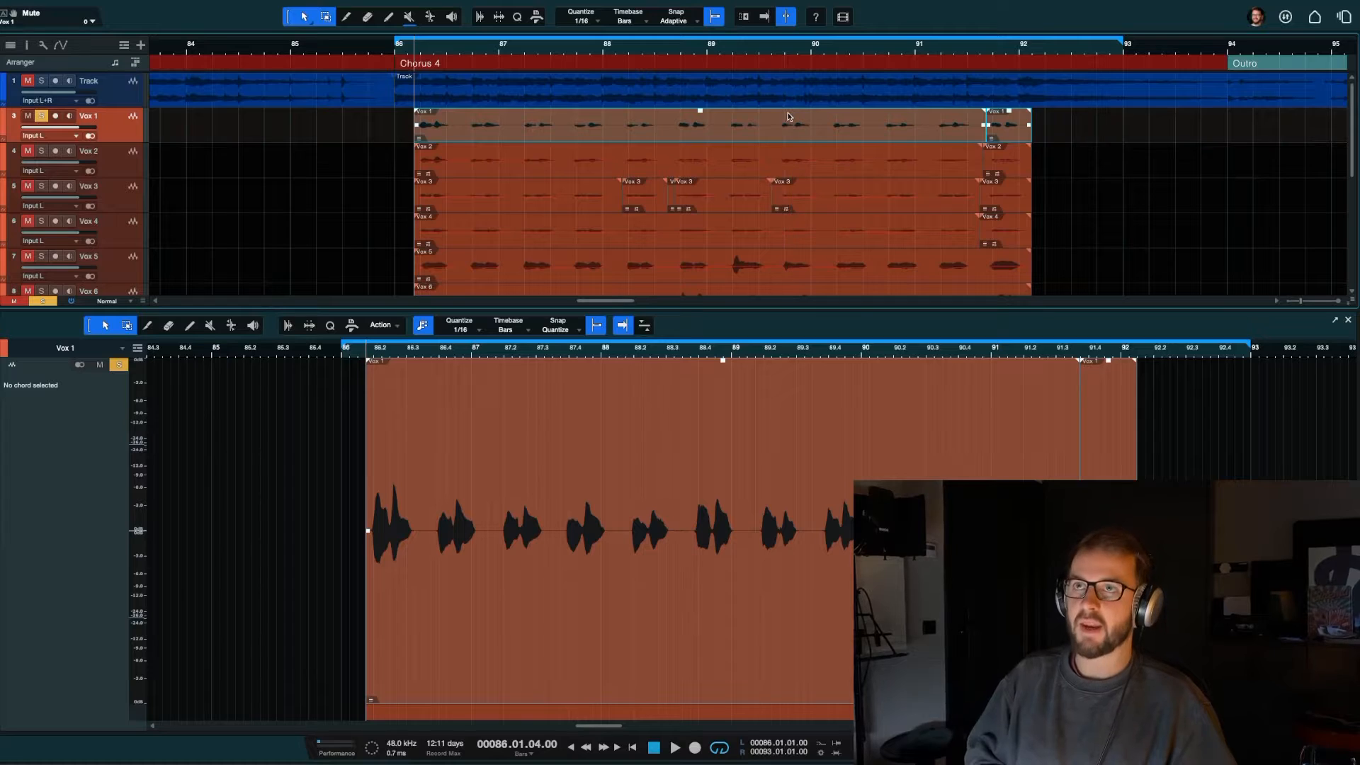
{"action": "key", "text": "ctrl+m"}
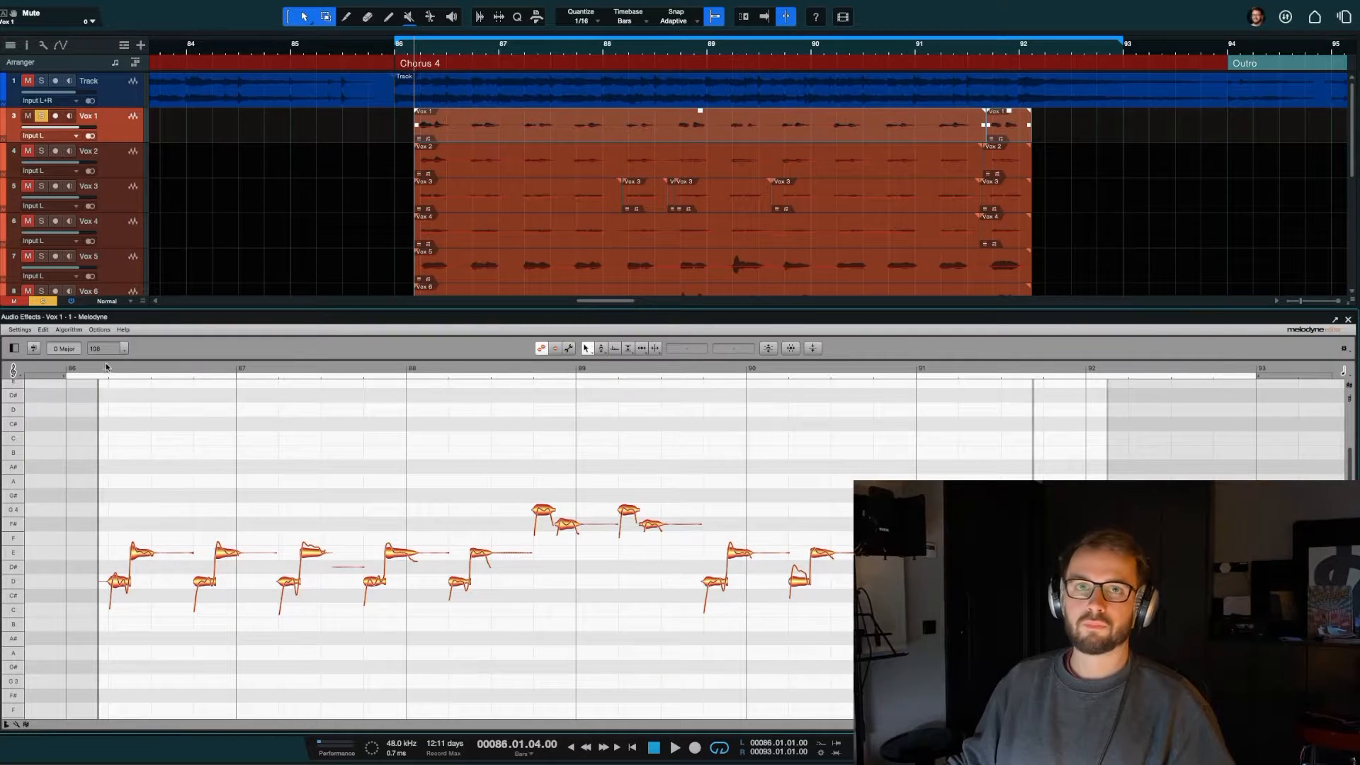
Step: Preview Melodyne's Correct Pitch macro on all Vox 1 notes with pitch center at 0% and 100%, then cancel it and deselect the notes
{"action": "key", "text": "super+a"}
{"action": "left_click", "coordinate": [166, 405]}
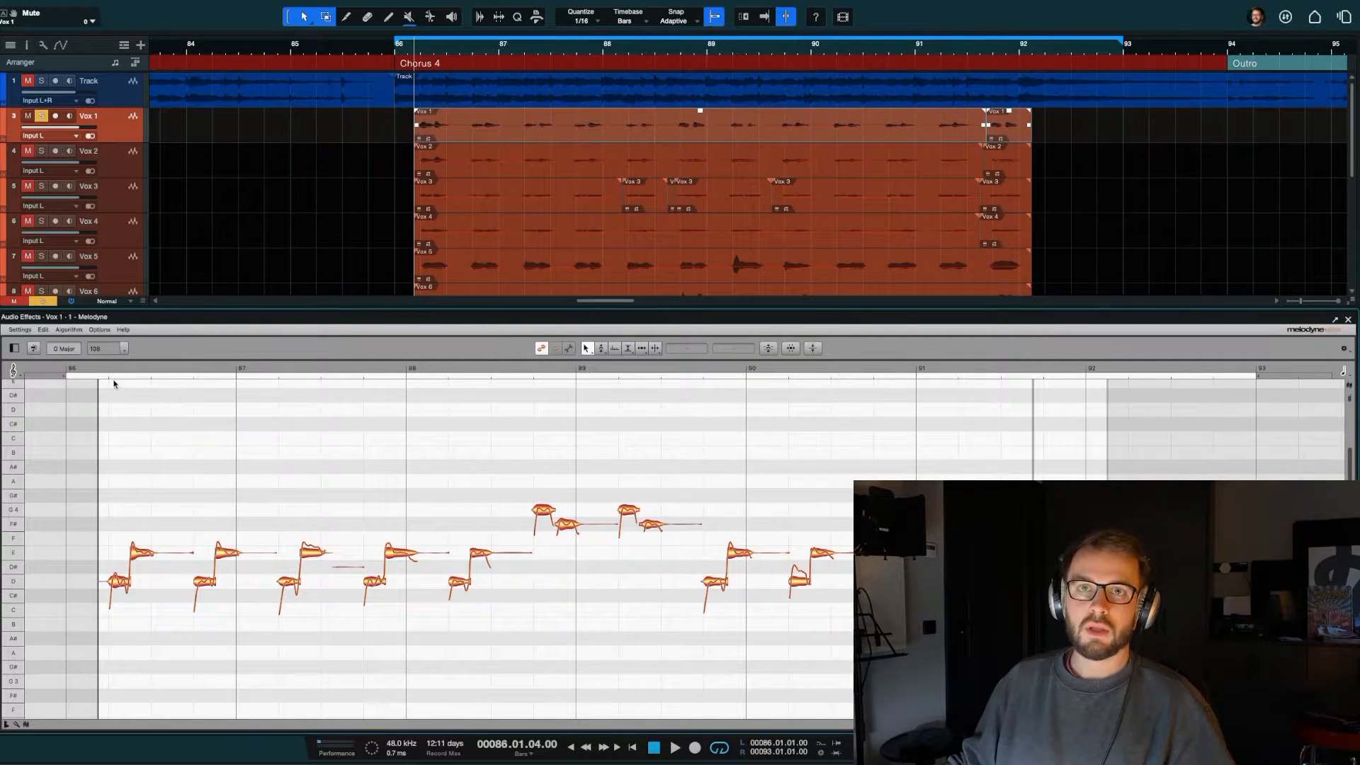
{"action": "left_click", "coordinate": [79, 330]}
{"action": "left_click", "coordinate": [257, 423]}
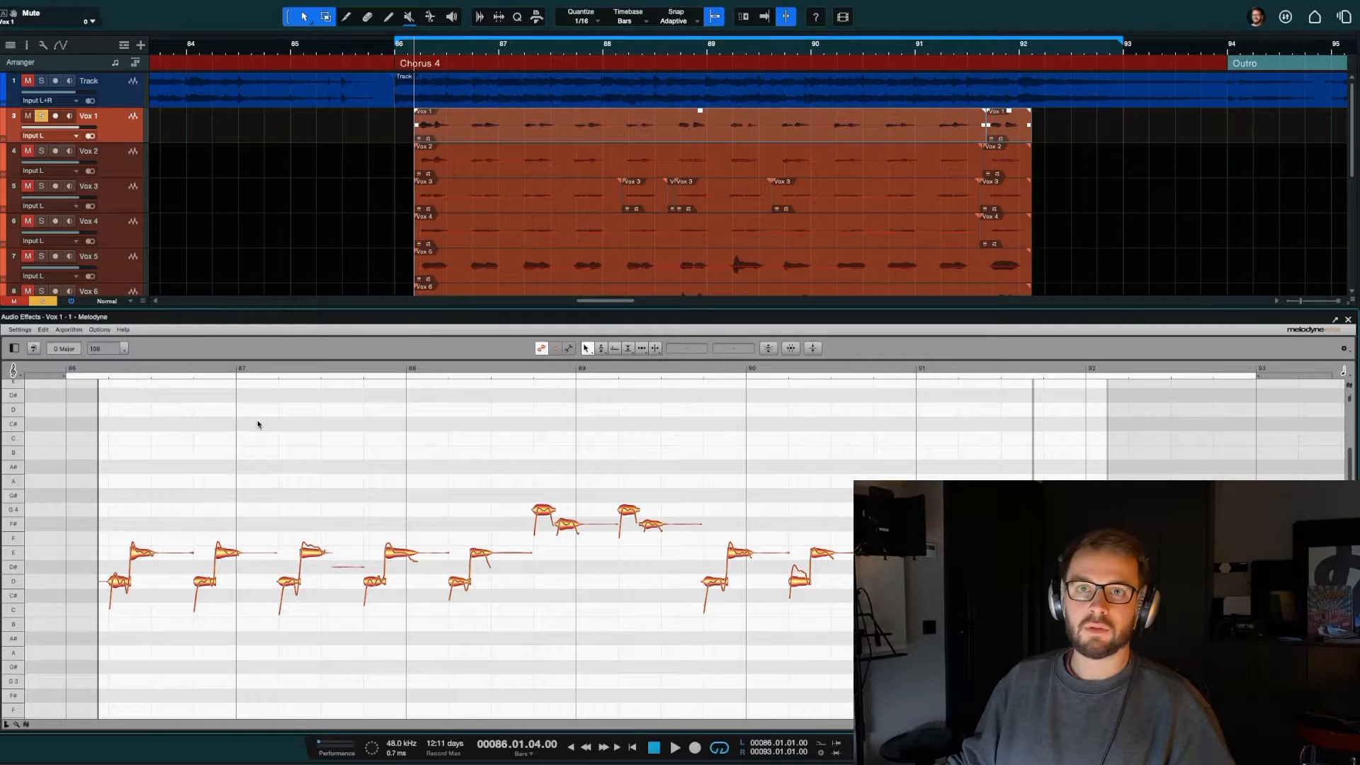
{"action": "key", "text": "super+a"}
{"action": "left_click", "coordinate": [42, 331]}
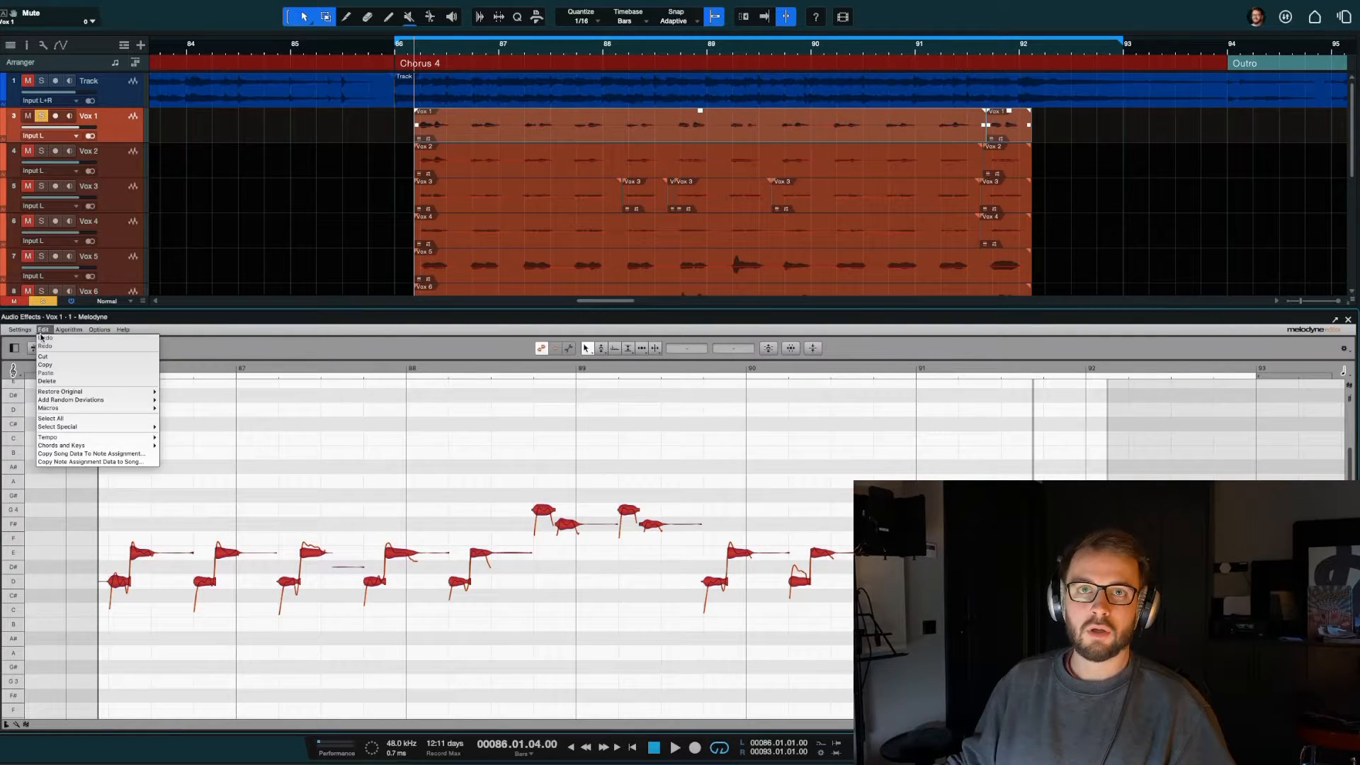
{"action": "mouse_move", "coordinate": [78, 408]}
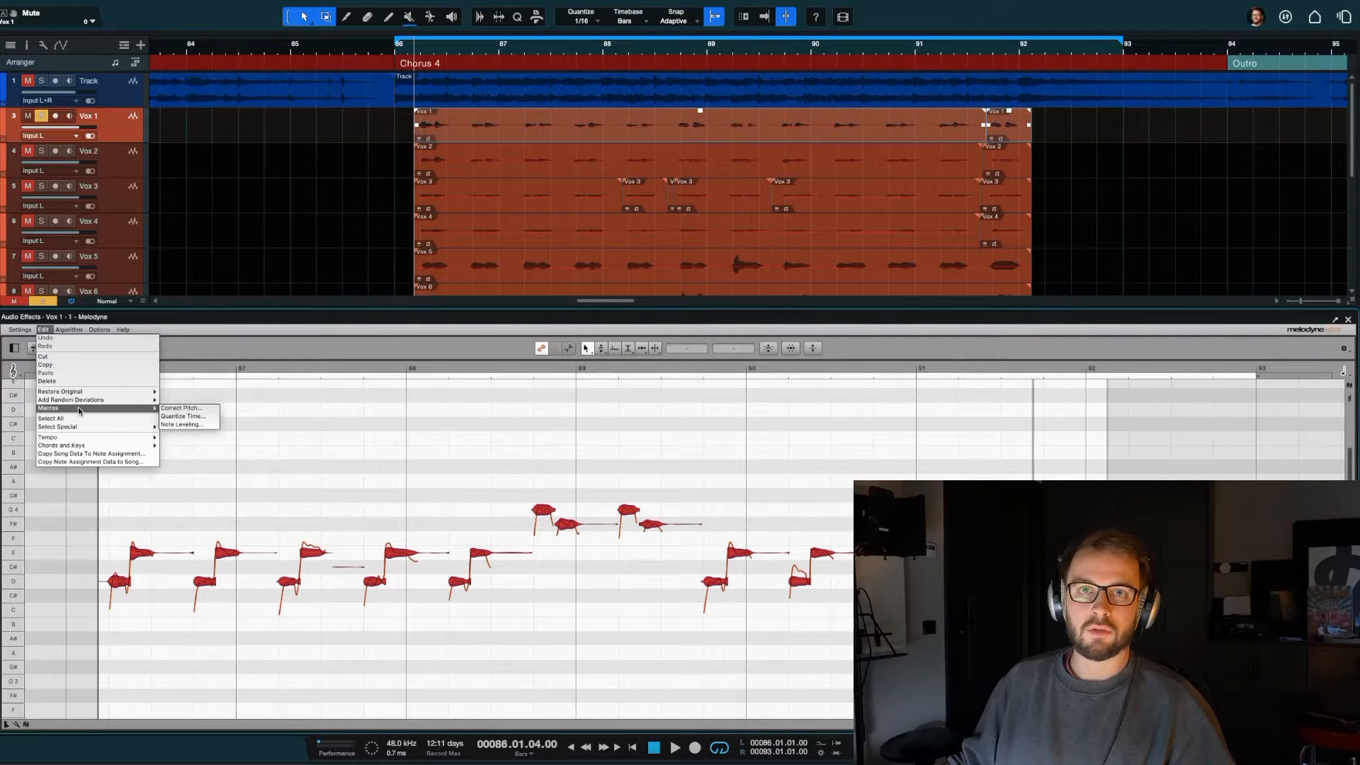
{"action": "left_click", "coordinate": [181, 409]}
{"action": "left_click_drag", "start_coordinate": [752, 335], "coordinate": [465, 342]}
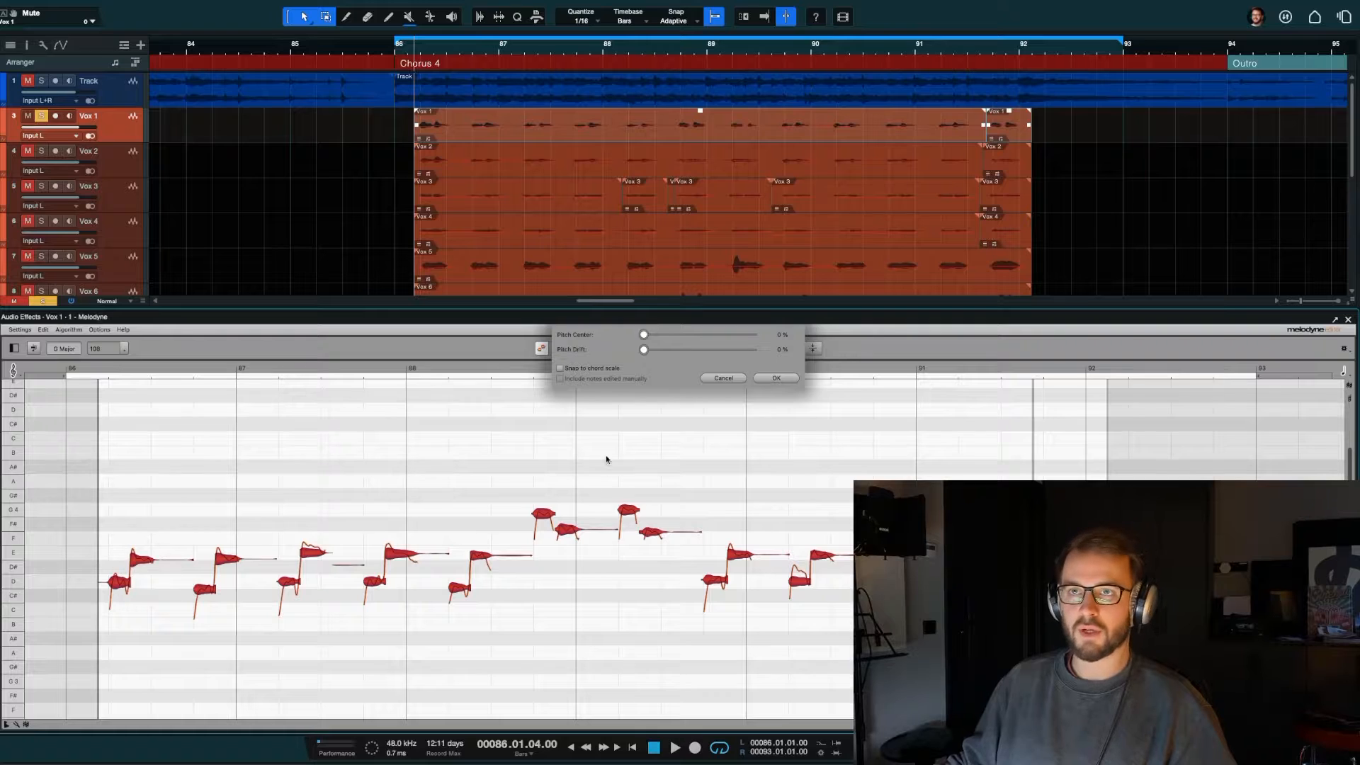
{"action": "left_click_drag", "start_coordinate": [645, 338], "coordinate": [893, 339]}
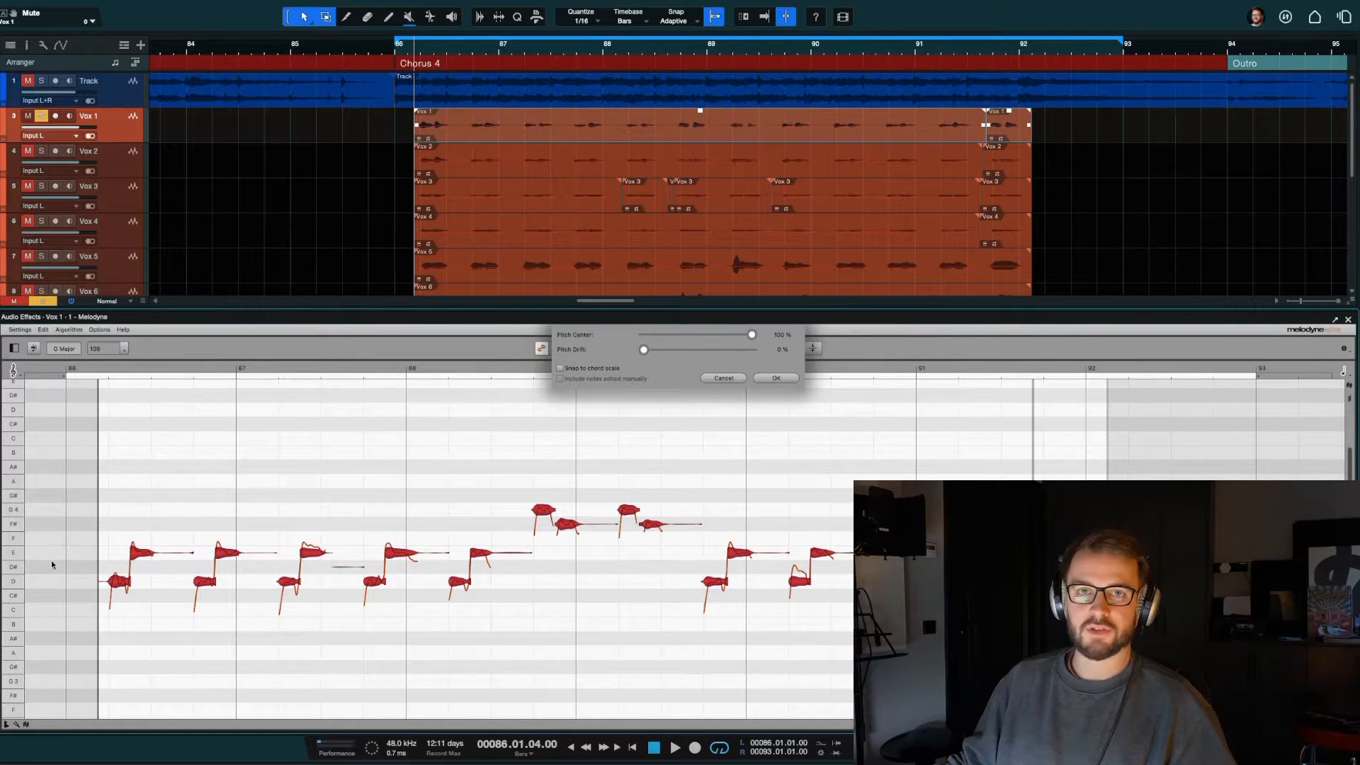
{"action": "left_click", "coordinate": [724, 377]}
{"action": "mouse_move", "coordinate": [374, 583]}
{"action": "left_mouse_down"}
{"action": "mouse_move", "coordinate": [374, 602]}
{"action": "mouse_move", "coordinate": [373, 582]}
{"action": "left_mouse_up"}
{"action": "left_click", "coordinate": [373, 552]}
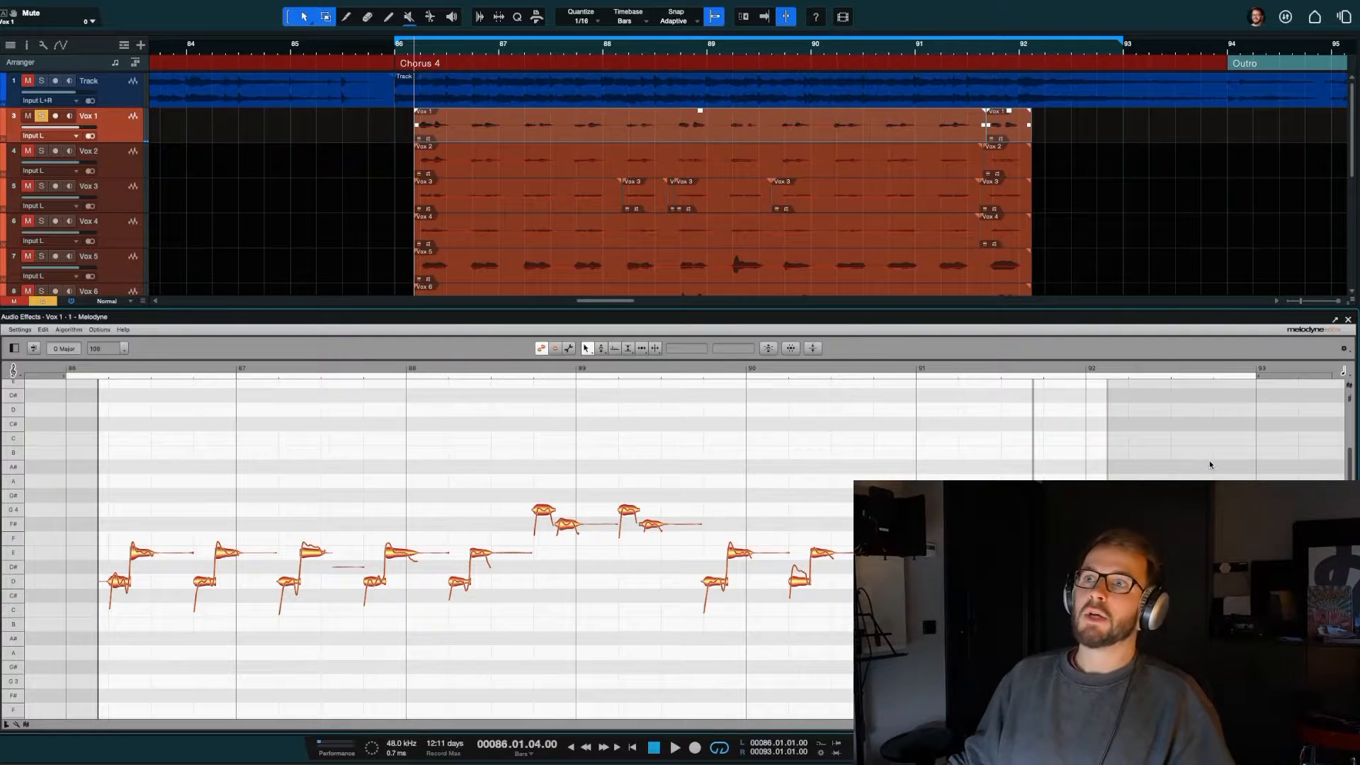
Step: Inspect the detected notes of the Vox 2, Vox 3, Vox 4 and Vox 5 clips in Melodyne
{"action": "left_click", "coordinate": [470, 170]}
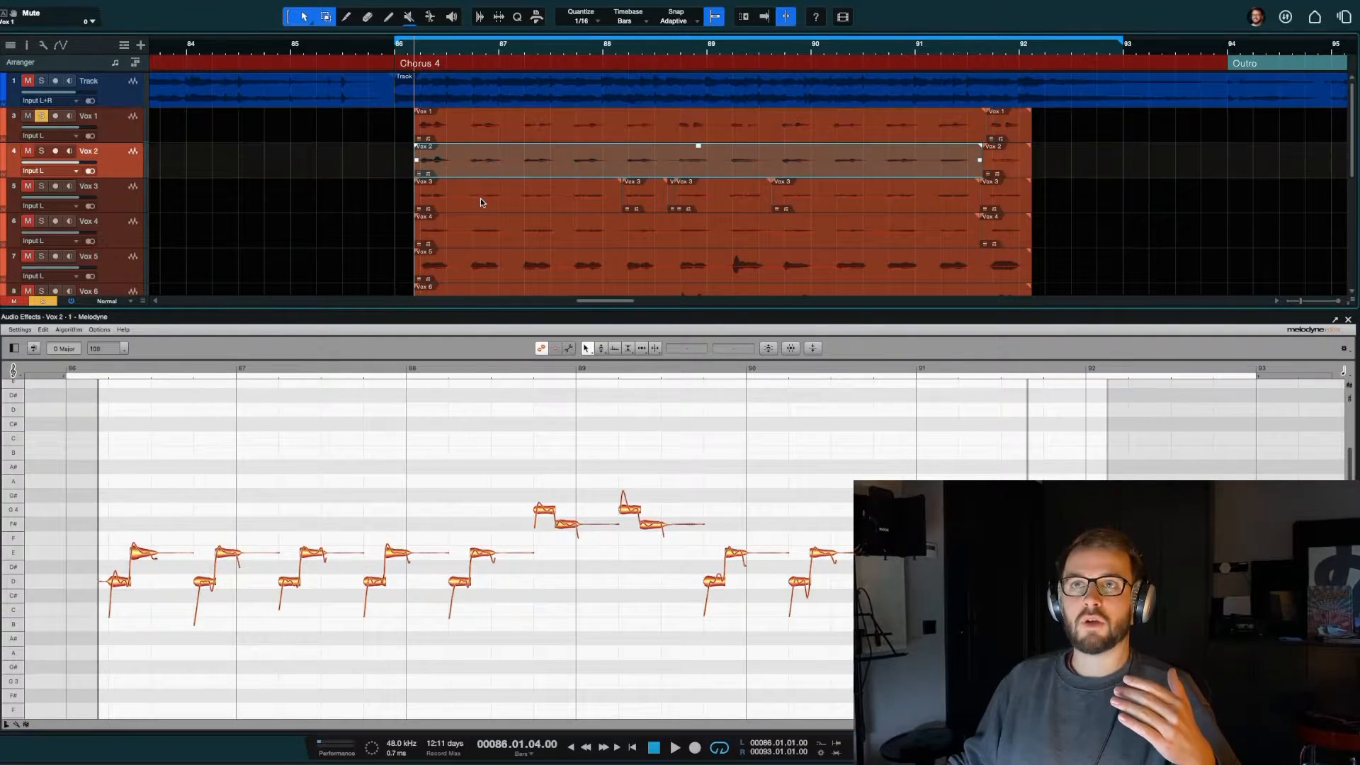
{"action": "left_click", "coordinate": [484, 195]}
{"action": "left_click", "coordinate": [551, 239]}
{"action": "scroll", "coordinate": [559, 227], "scroll_direction": "down", "scroll_amount": 2}
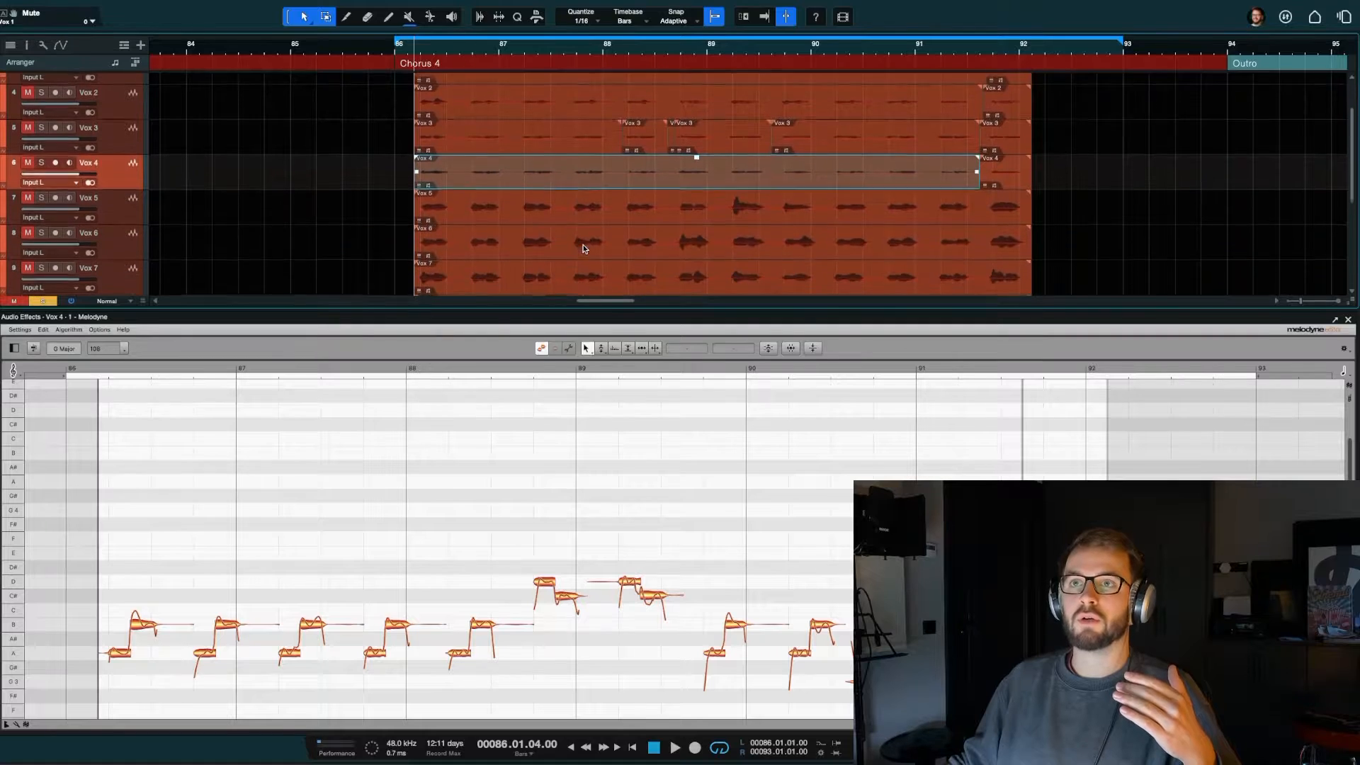
{"action": "left_click", "coordinate": [580, 211]}
{"action": "scroll", "coordinate": [613, 469], "scroll_direction": "down", "scroll_amount": 1}
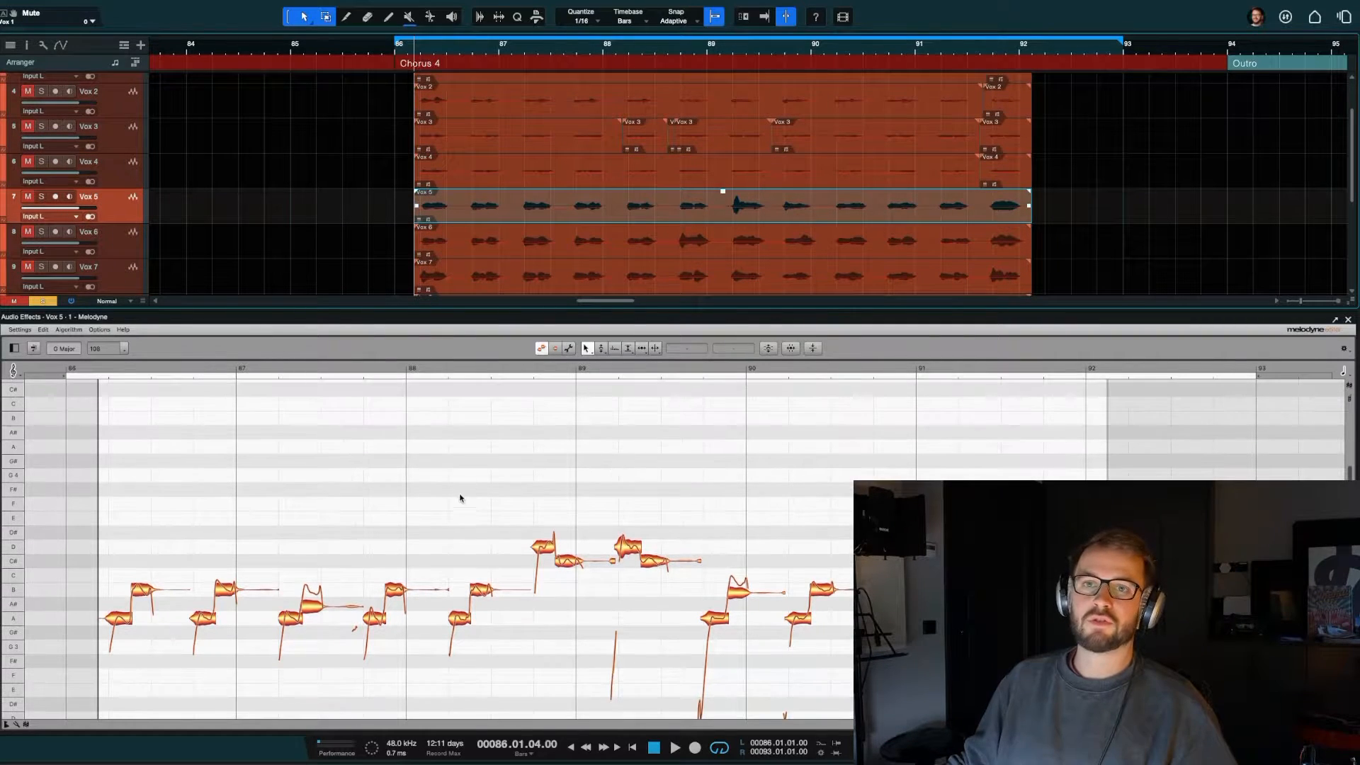
{"action": "key", "text": "super+a"}
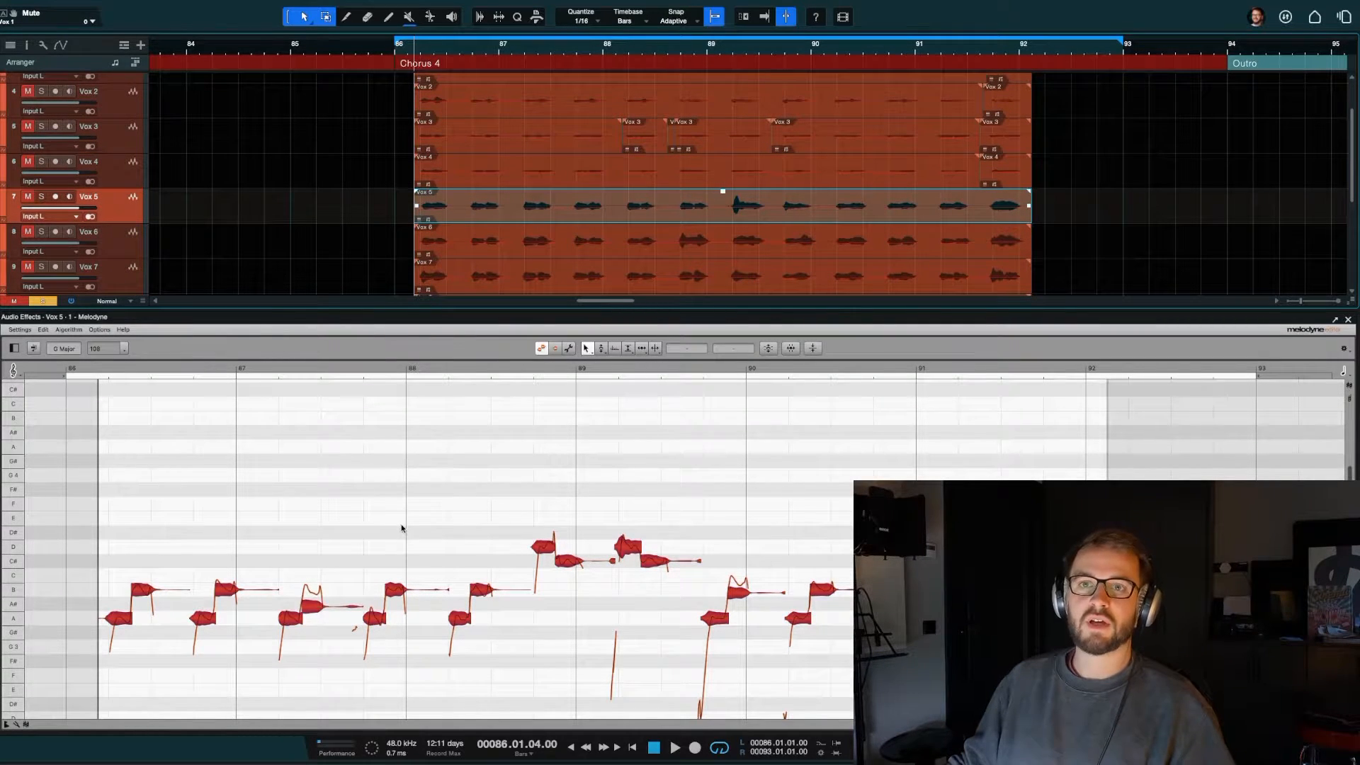
Step: Try Melodyne's Pitch Modulation tool on all notes of the long Vox 4 clip, then deselect them
{"action": "left_click", "coordinate": [591, 183]}
{"action": "key", "text": "super+a"}
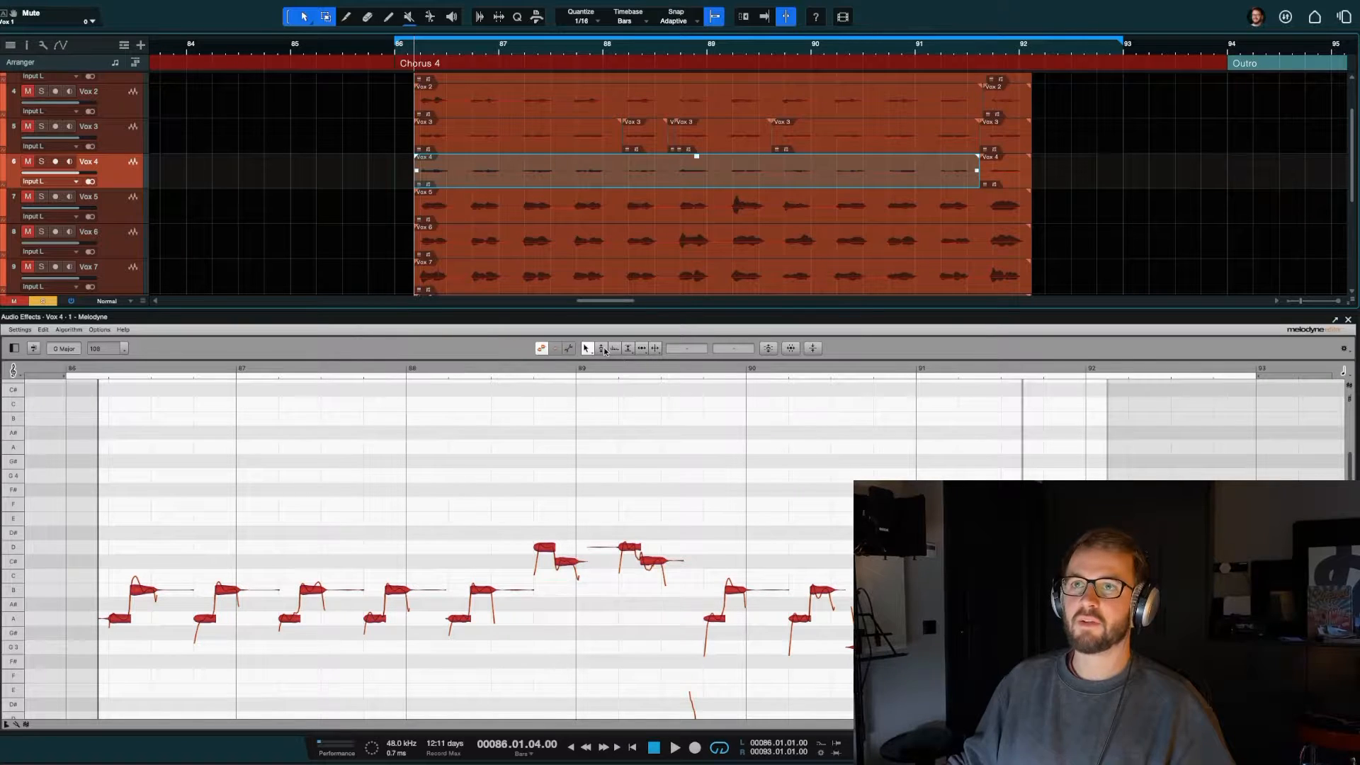
{"action": "left_click", "coordinate": [602, 349]}
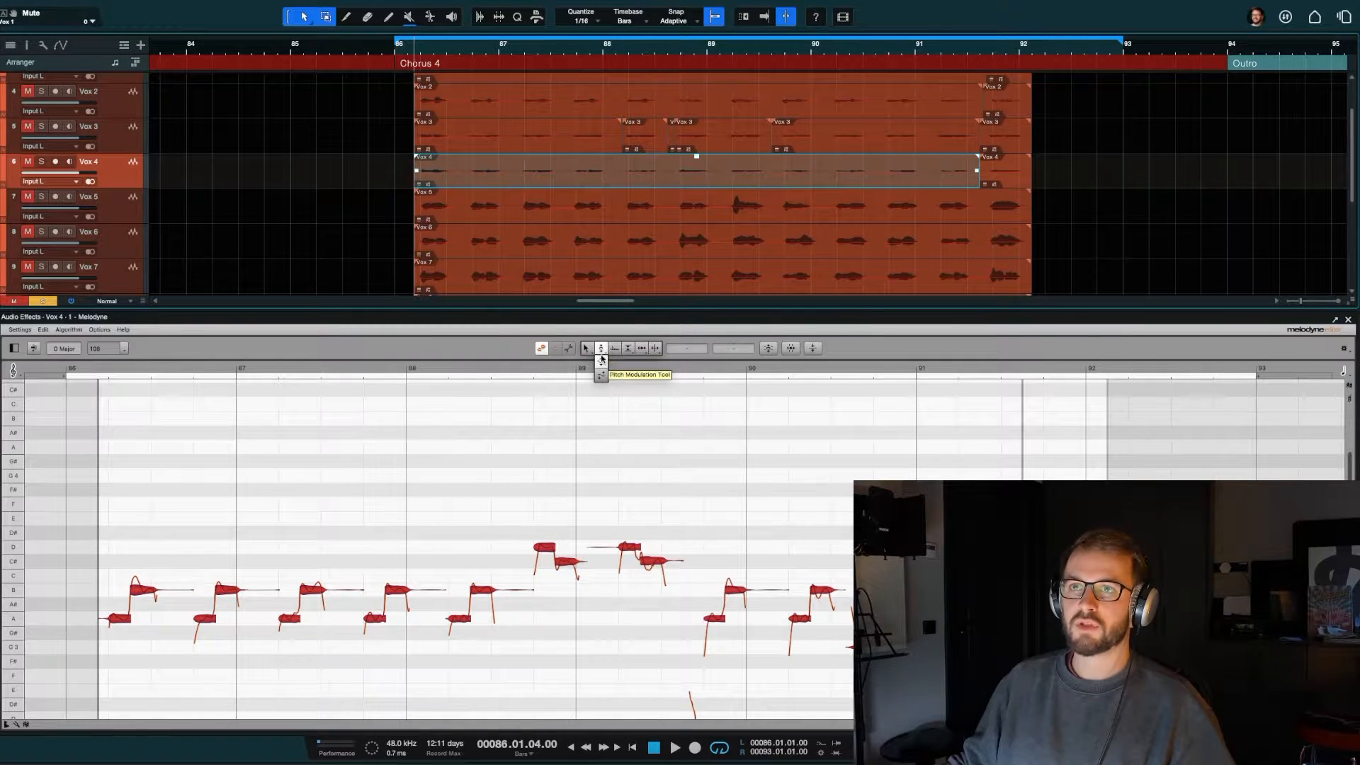
{"action": "left_click", "coordinate": [602, 361]}
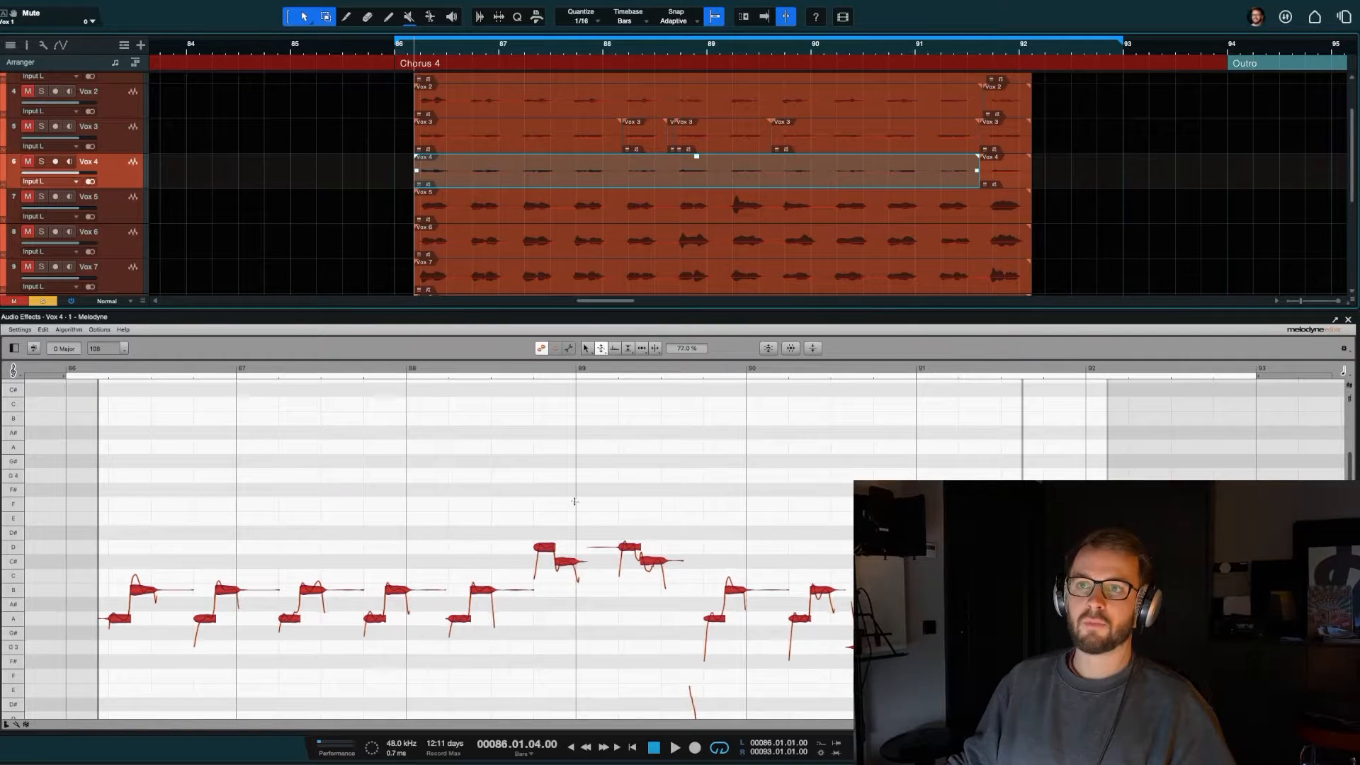
{"action": "left_click", "coordinate": [585, 473]}
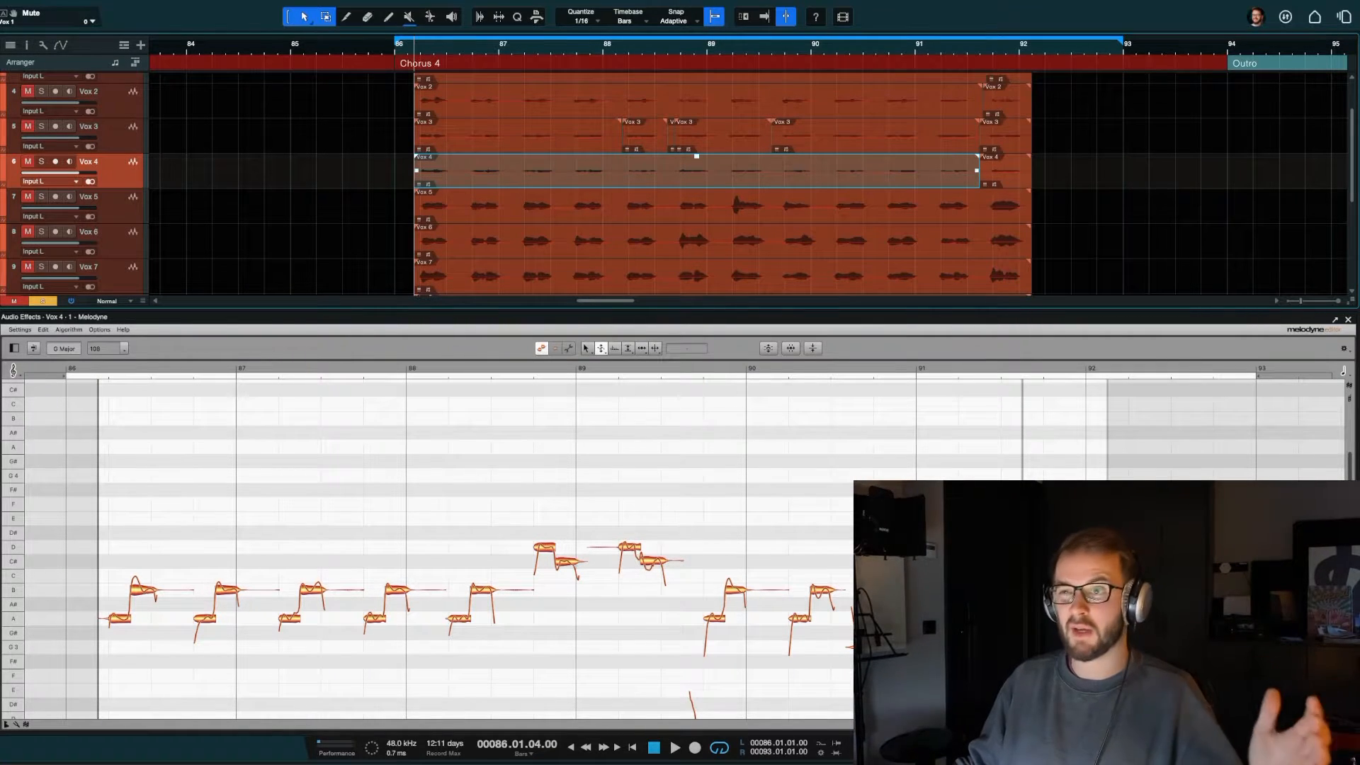
Step: Close the Melodyne editor, then view the long Vox 1 clip's notes in it once more and close it
{"action": "left_click", "coordinate": [1349, 319]}
{"action": "left_click", "coordinate": [110, 136]}
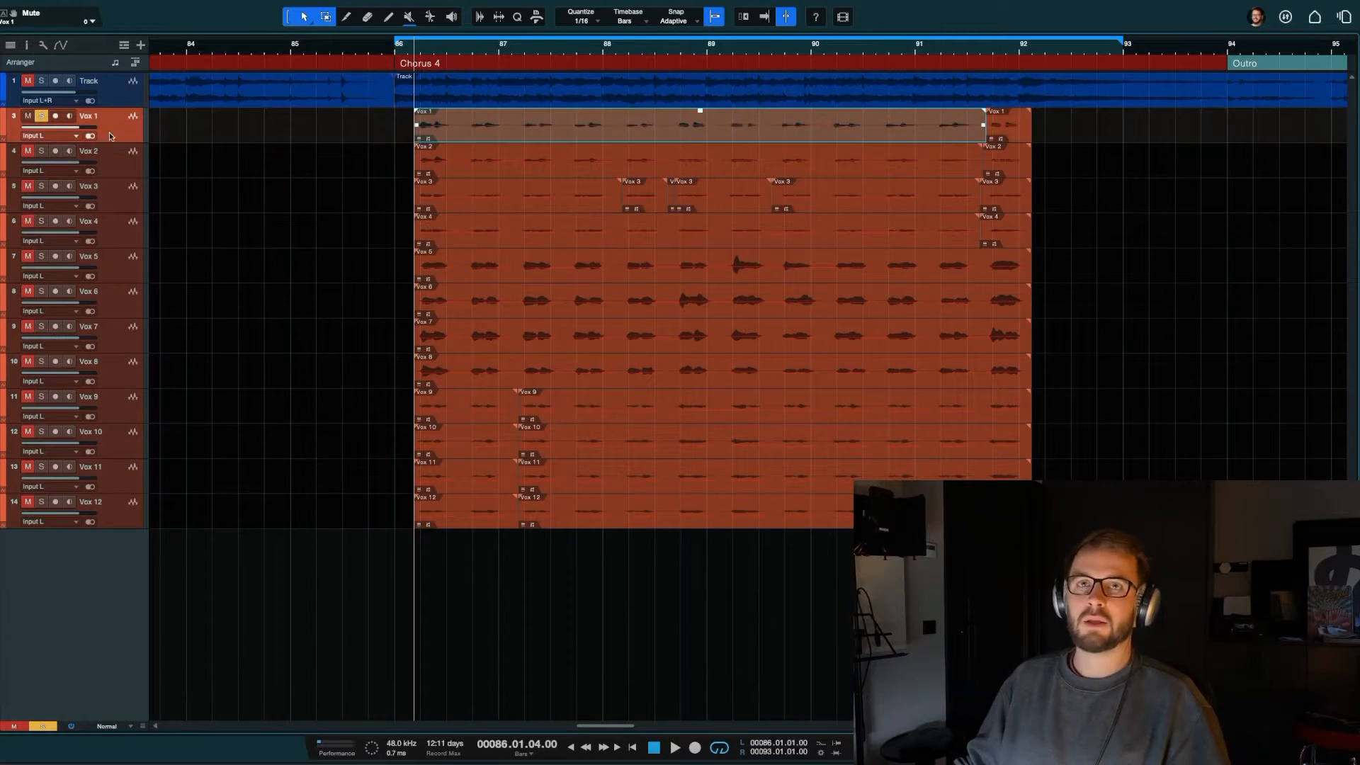
{"action": "double_click", "coordinate": [679, 134]}
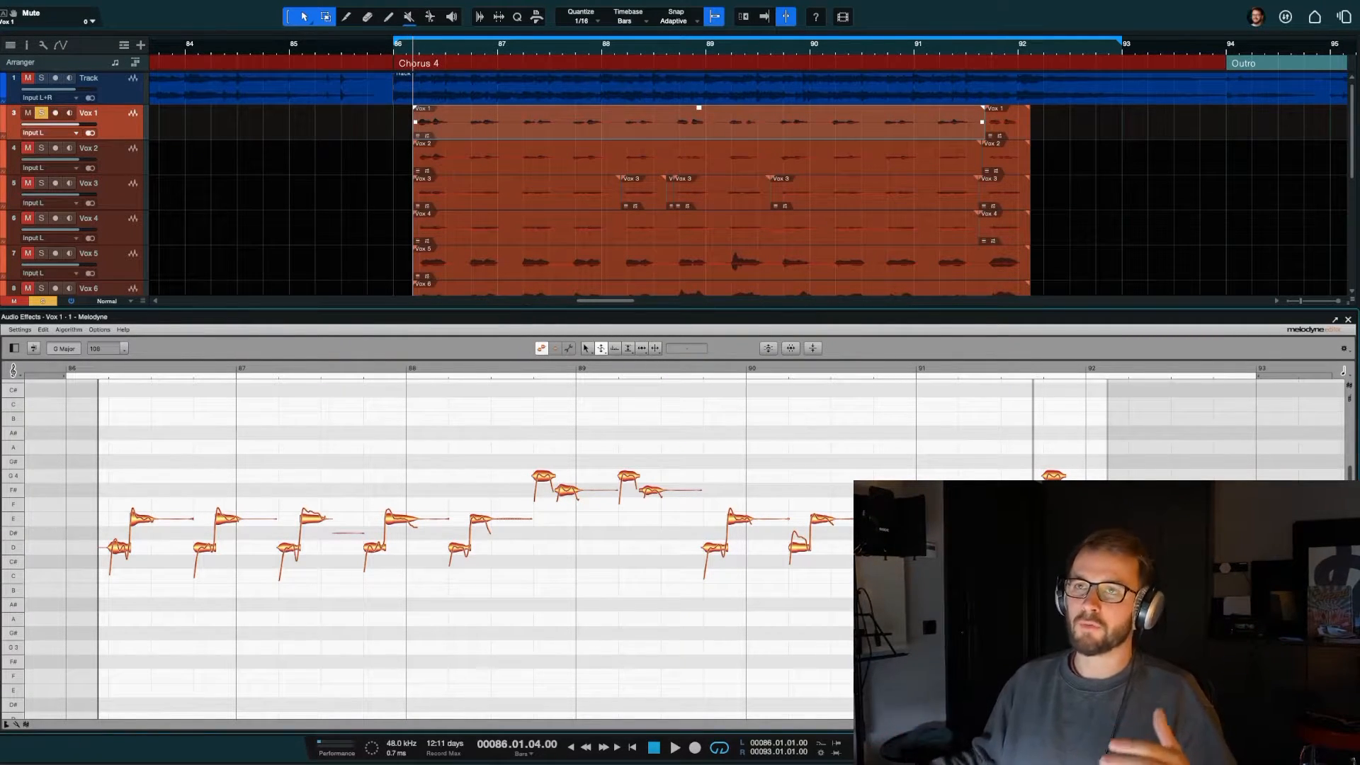
{"action": "left_click", "coordinate": [1348, 321]}
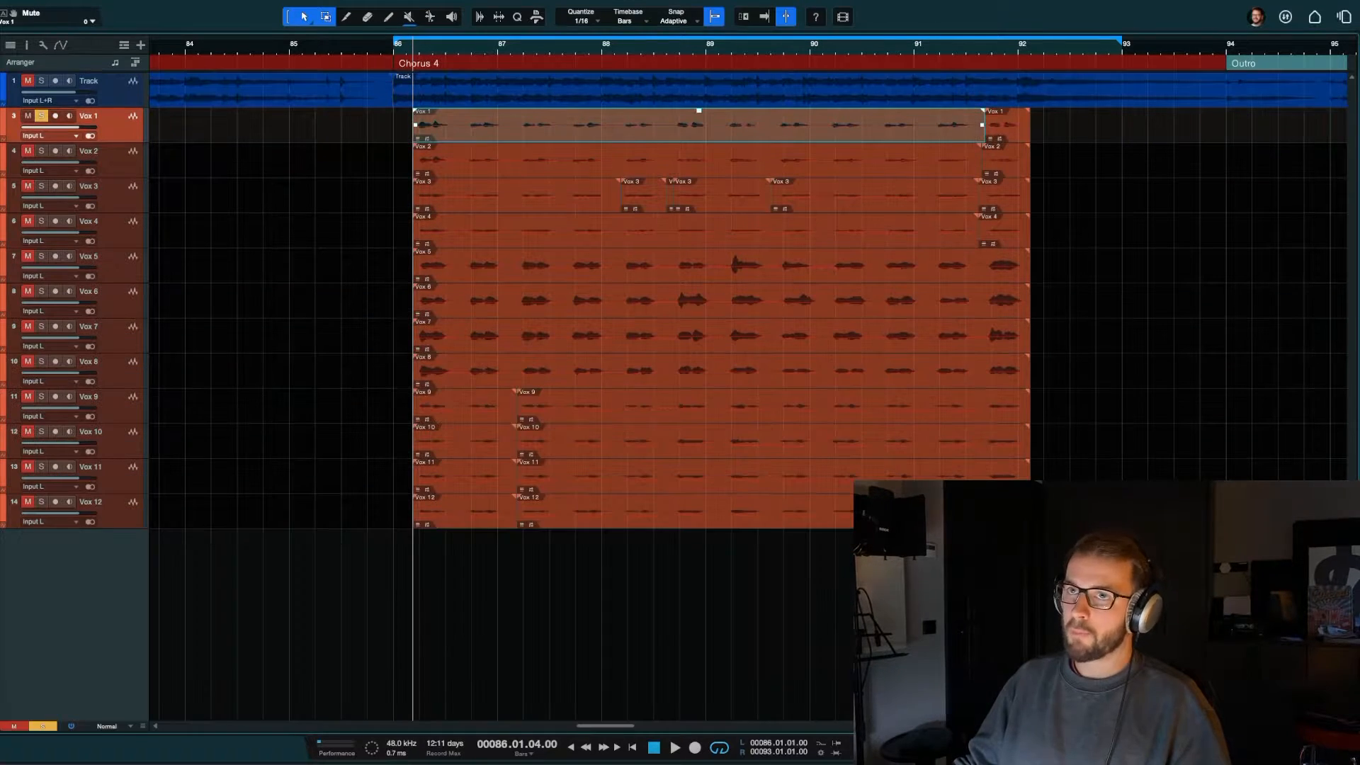
Step: Clear the solo on Vox 1 and the mutes on Vox 2 and Vox 3, then open the mixer console
{"action": "left_click", "coordinate": [41, 115]}
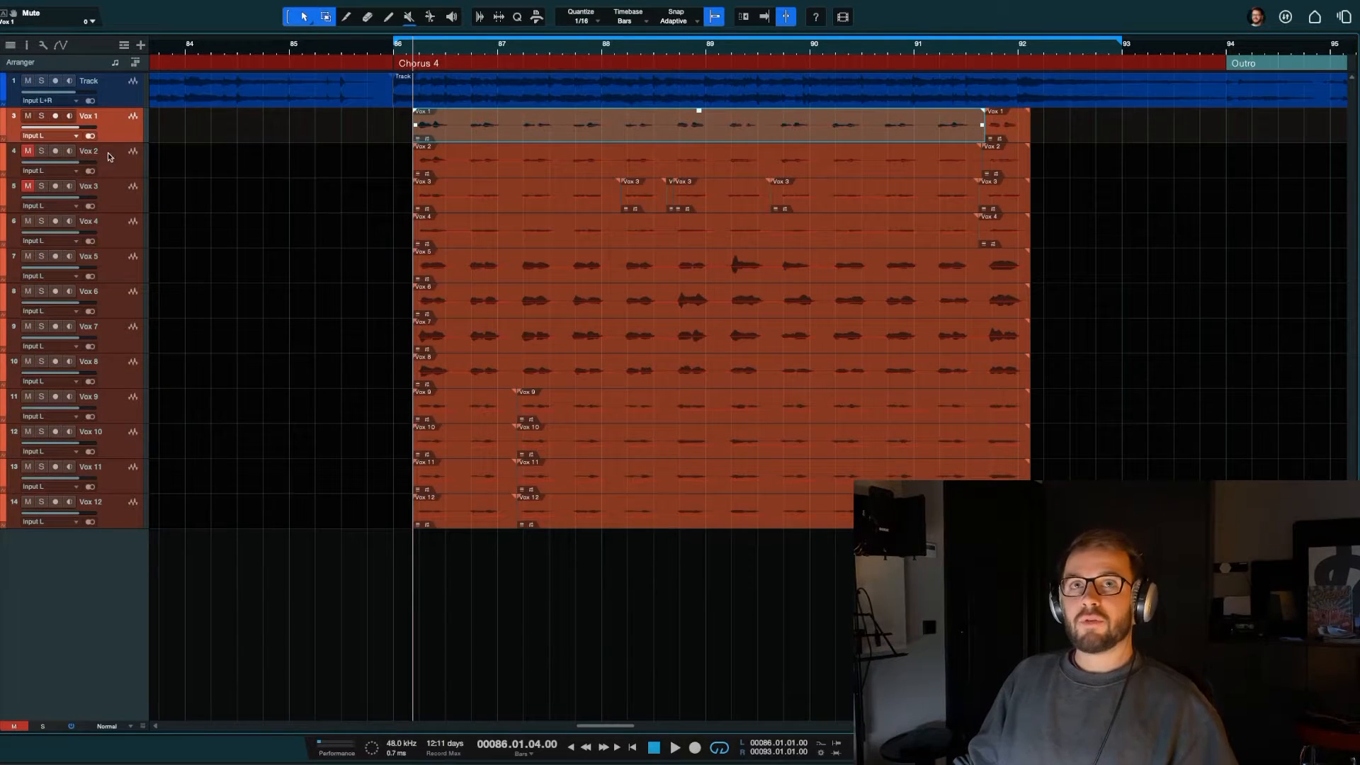
{"action": "left_click", "coordinate": [110, 156]}
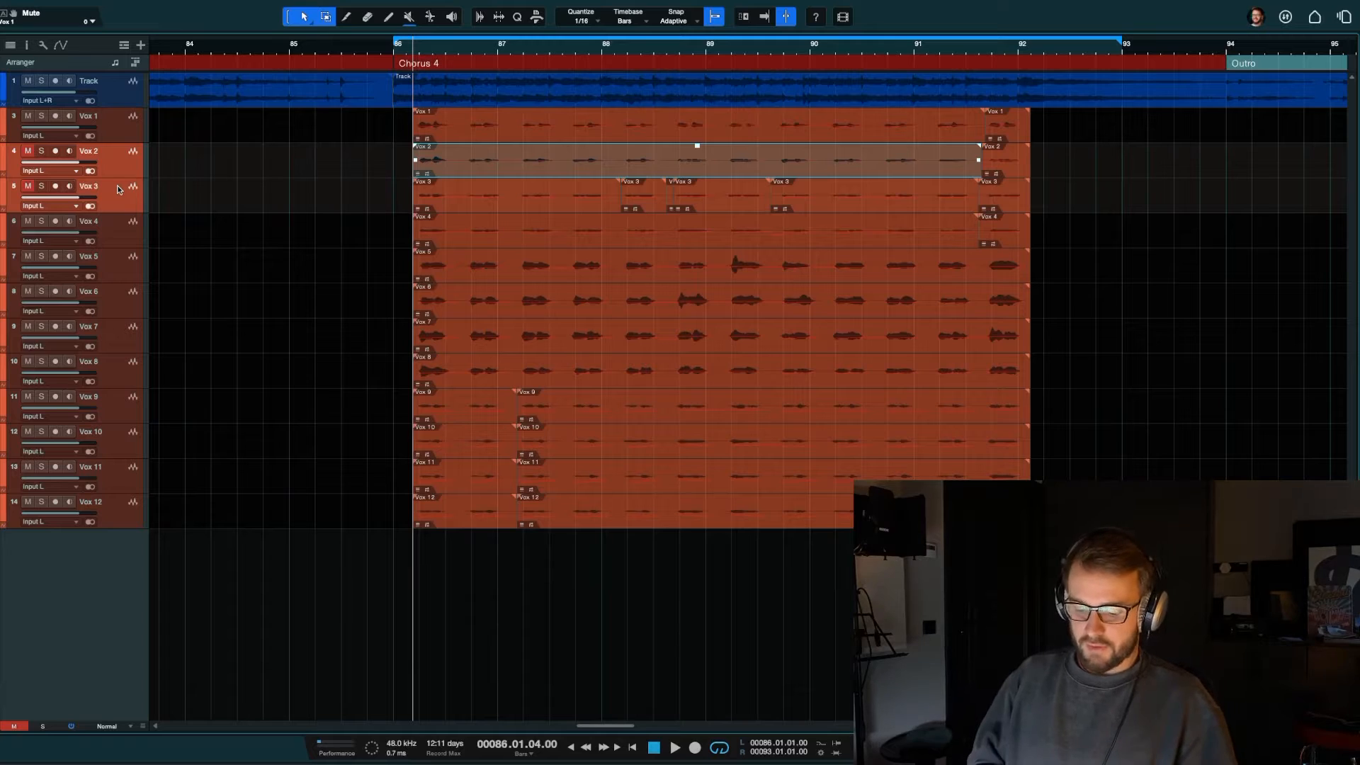
{"action": "key", "text": "m"}
{"action": "key", "text": "F3"}
{"action": "left_click", "coordinate": [344, 427]}
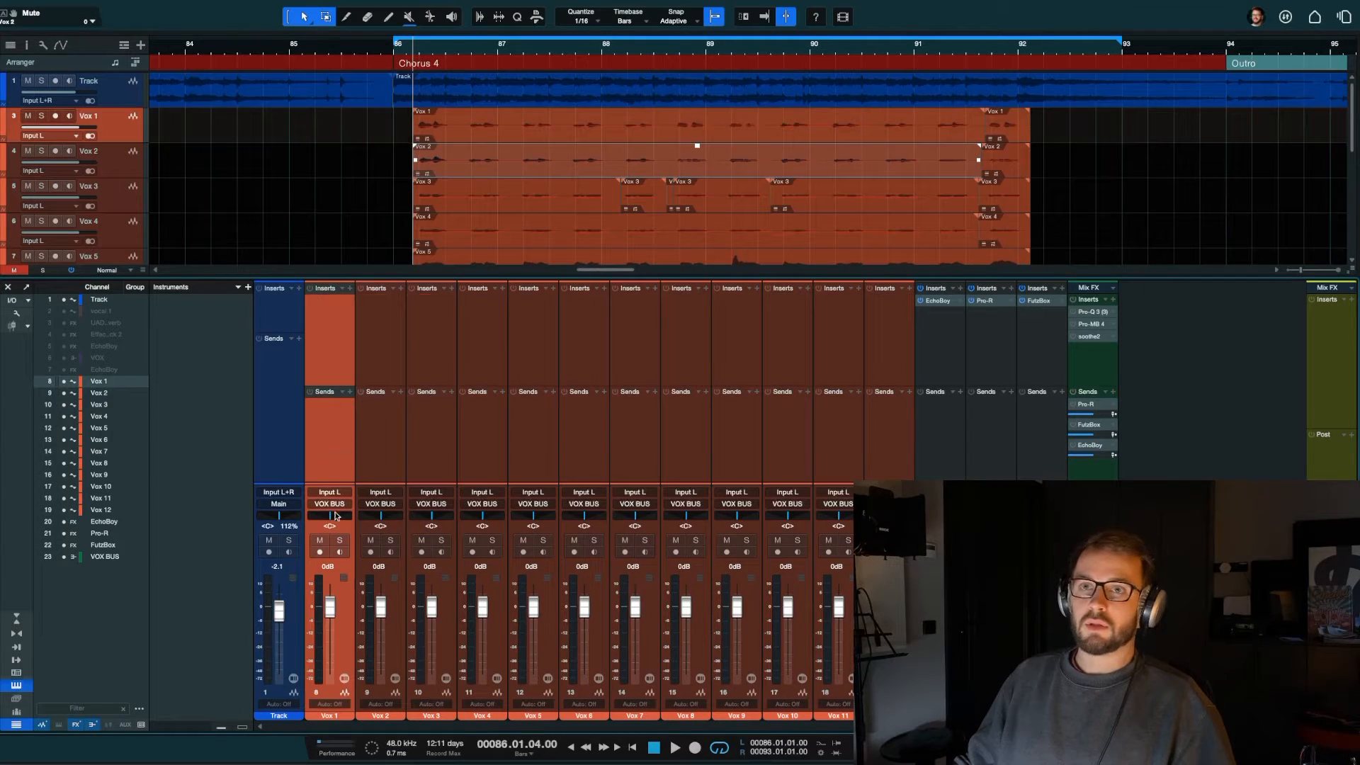
Step: Solo Vox 1 and Vox 2, pan them hard left and hard right respectively, and start playback
{"action": "left_click", "coordinate": [339, 540]}
{"action": "left_click_drag", "start_coordinate": [330, 516], "coordinate": [443, 520]}
{"action": "left_click", "coordinate": [390, 539]}
{"action": "key", "text": "space"}
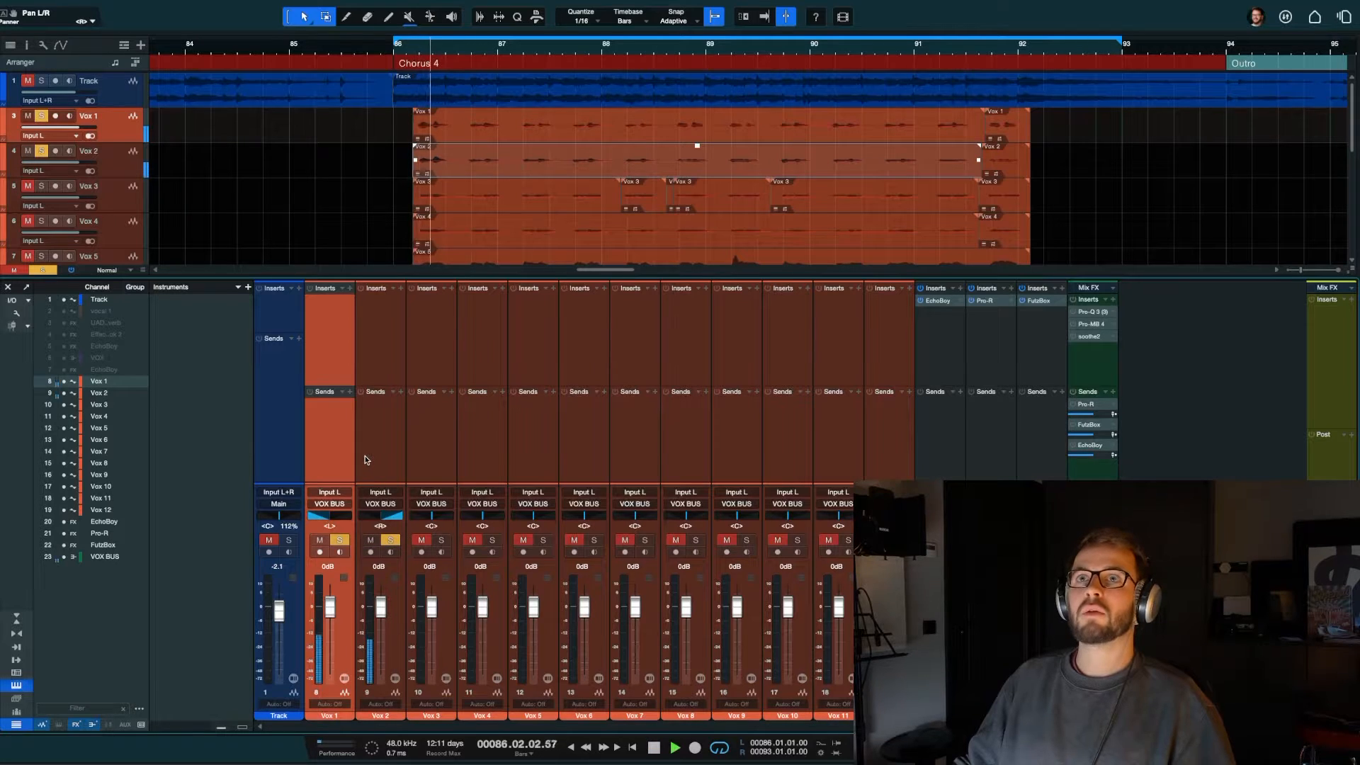
Step: Add Vox 3 and Vox 4 to the solo, pan them to L53 and R64, and replay the chorus
{"action": "left_click", "coordinate": [441, 540]}
{"action": "left_click", "coordinate": [492, 539]}
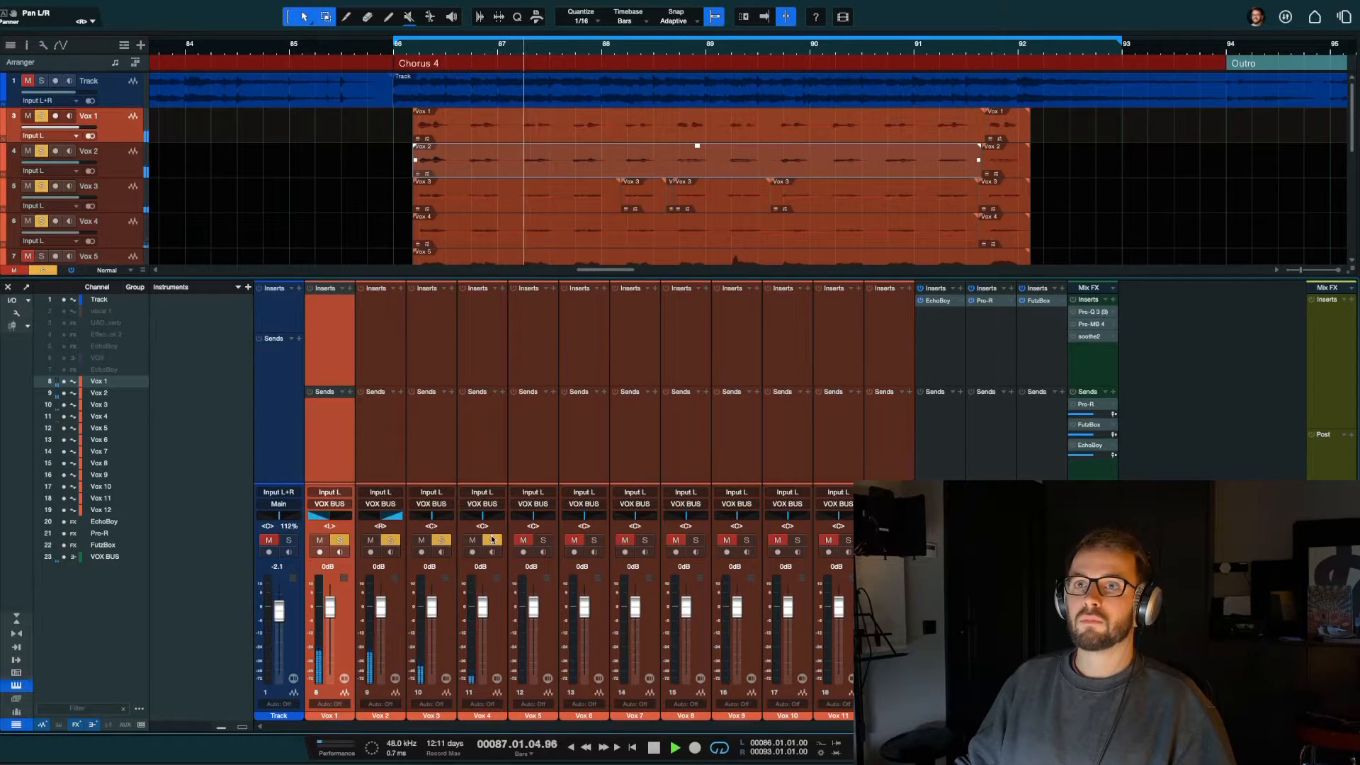
{"action": "left_click_drag", "start_coordinate": [482, 516], "coordinate": [549, 518]}
{"action": "left_click_drag", "start_coordinate": [431, 516], "coordinate": [410, 518]}
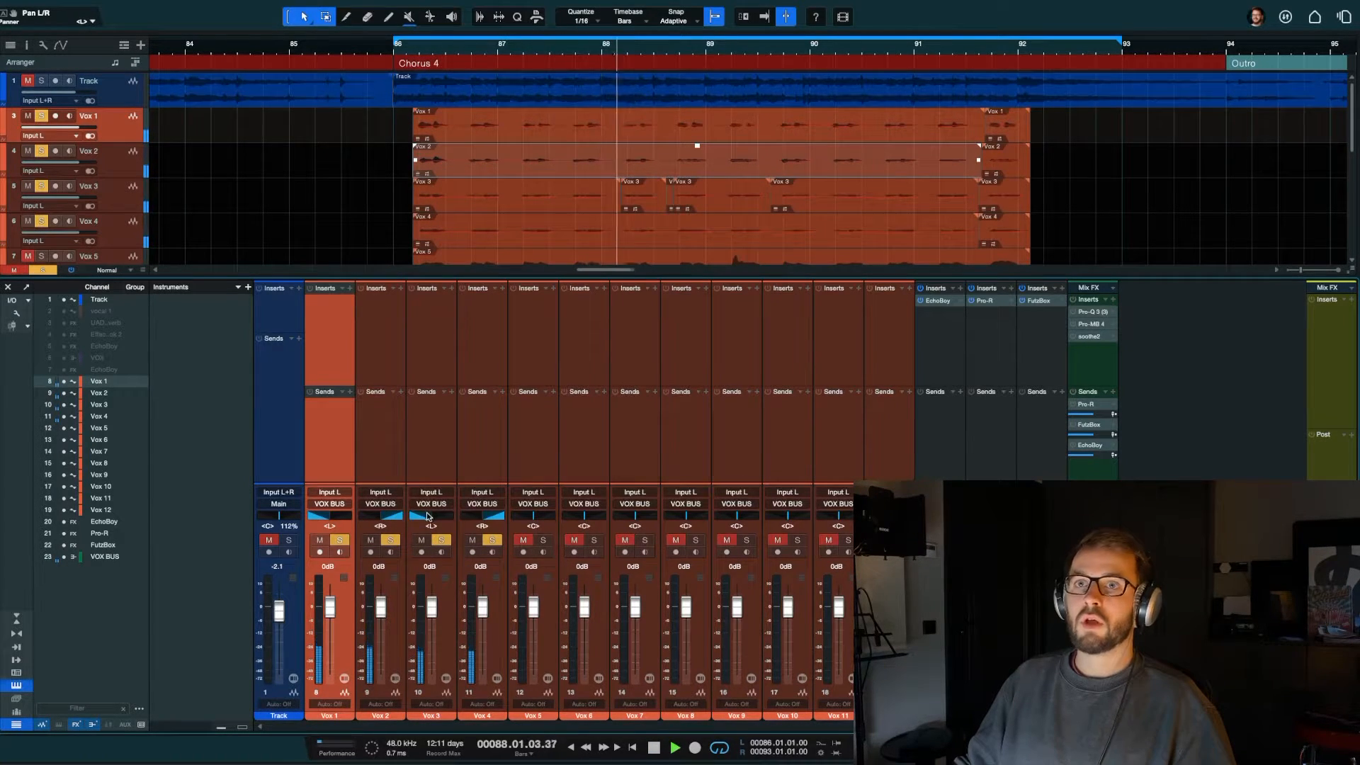
{"action": "key", "text": "space"}
{"action": "left_click_drag", "start_coordinate": [501, 518], "coordinate": [493, 518]}
{"action": "key", "text": "space"}
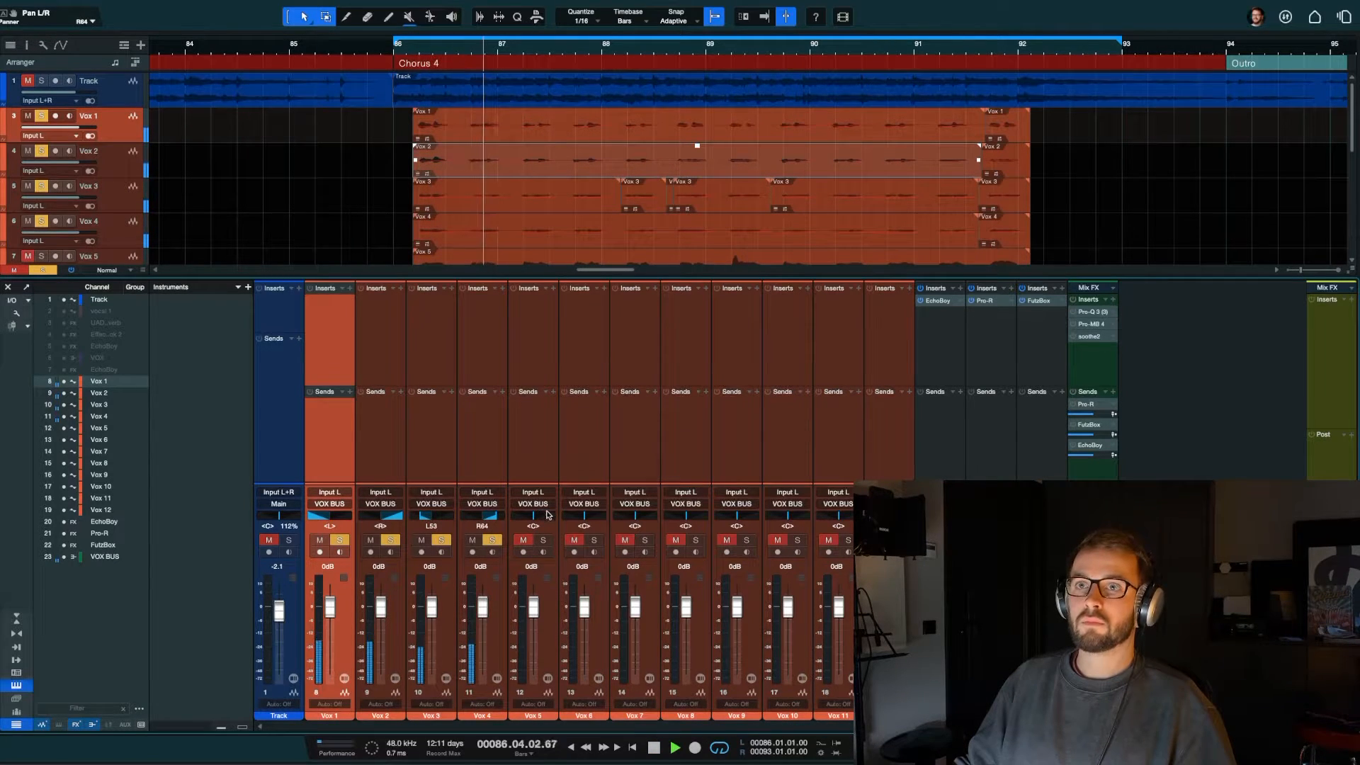
Step: Add Vox 5 and Vox 6 to the solo and pan them wide left and wide right respectively
{"action": "left_click", "coordinate": [544, 540]}
{"action": "left_click", "coordinate": [593, 540]}
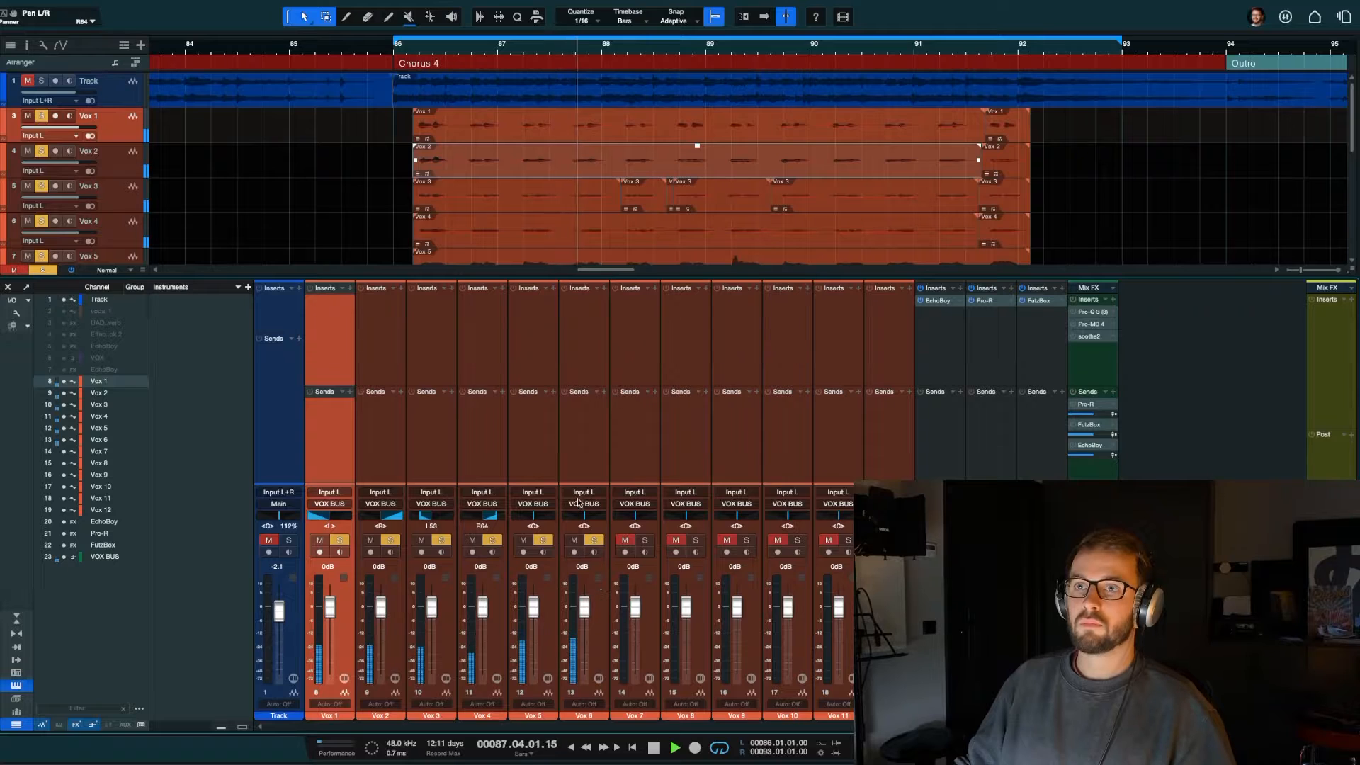
{"action": "mouse_move", "coordinate": [584, 516]}
{"action": "left_mouse_down"}
{"action": "mouse_move", "coordinate": [530, 518]}
{"action": "mouse_move", "coordinate": [599, 518]}
{"action": "left_mouse_up"}
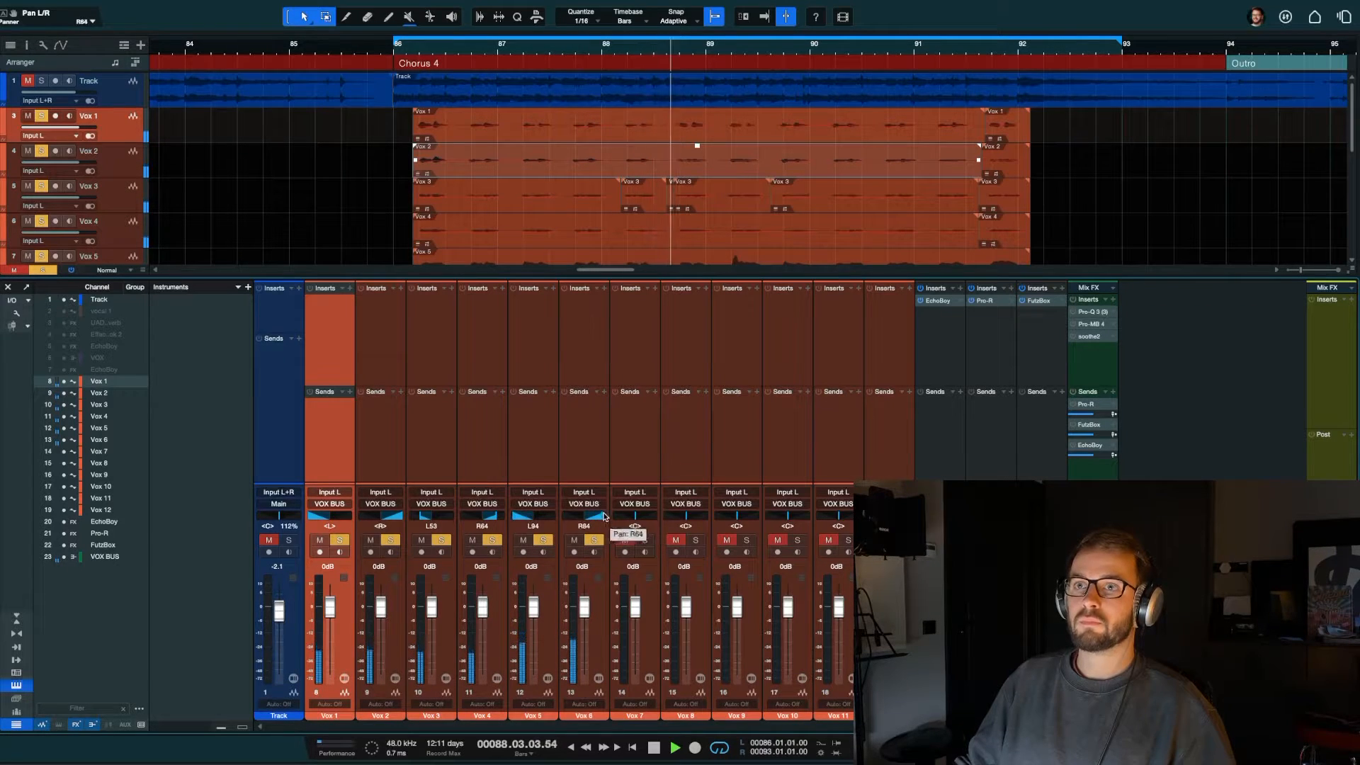
Step: Lower the volume of Vox 5 and Vox 6 together to -1.0 dB, then stop playback
{"action": "left_click", "coordinate": [597, 599]}
{"action": "left_click", "coordinate": [528, 607], "text": "shift"}
{"action": "left_click_drag", "start_coordinate": [527, 607], "coordinate": [527, 610]}
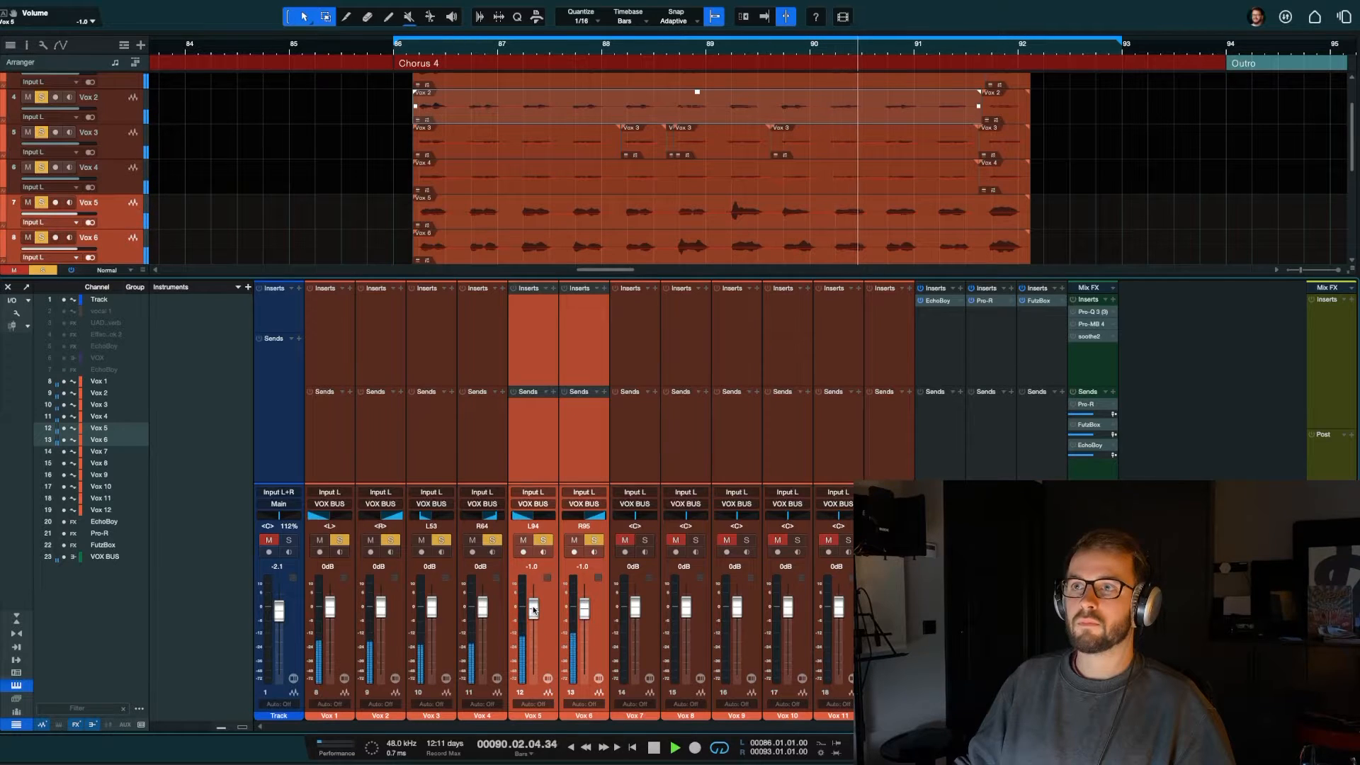
{"action": "key", "text": "space"}
{"action": "left_click", "coordinate": [542, 453]}
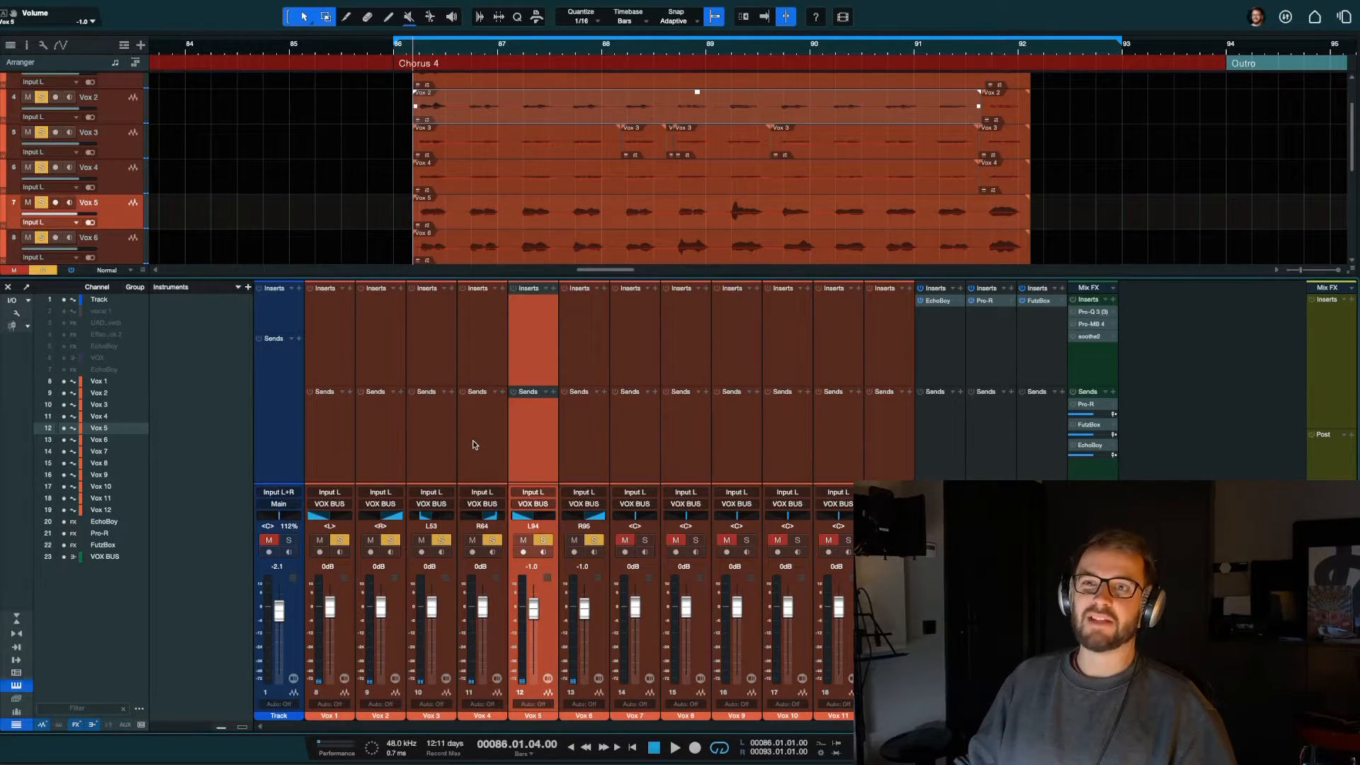
Step: Reset the pan of Vox 1 through Vox 4 to center, then open the browser
{"action": "left_click", "coordinate": [339, 331]}
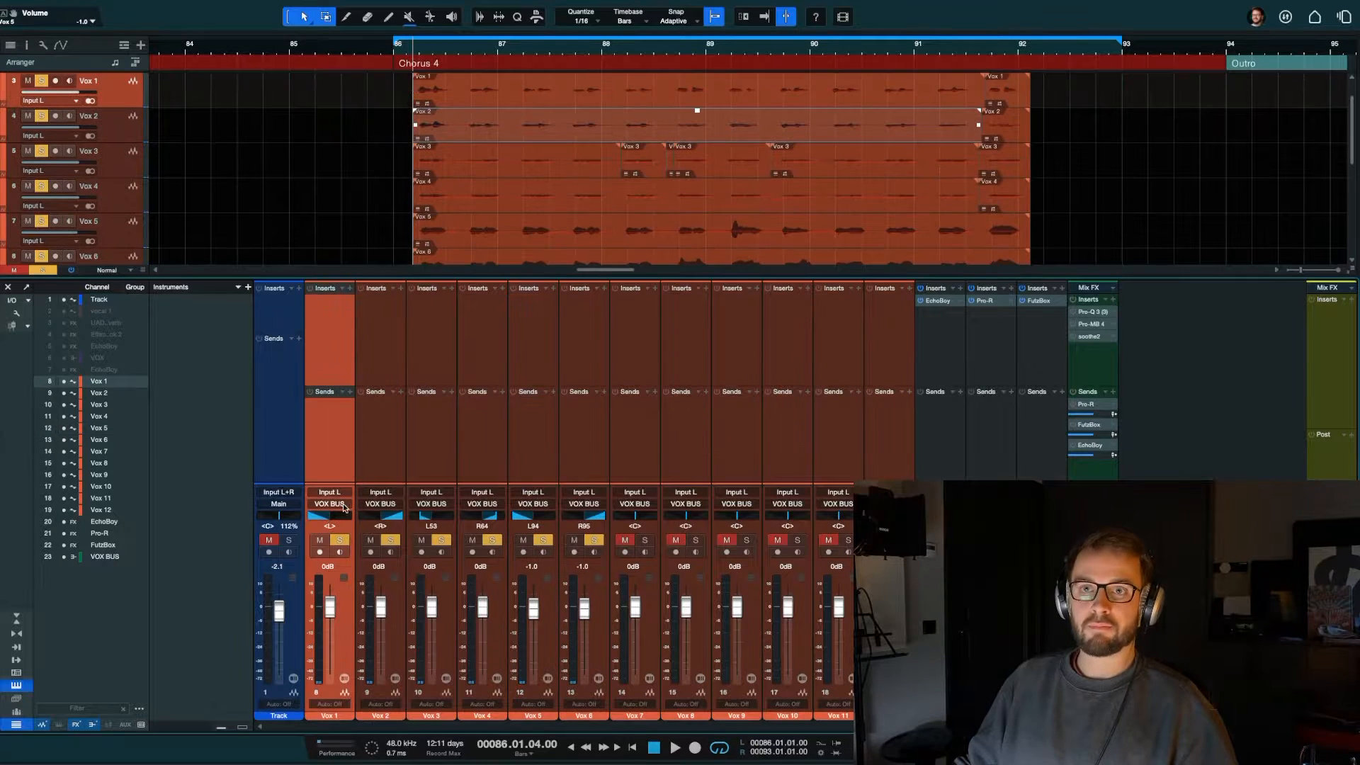
{"action": "left_click", "coordinate": [330, 516], "text": "alt"}
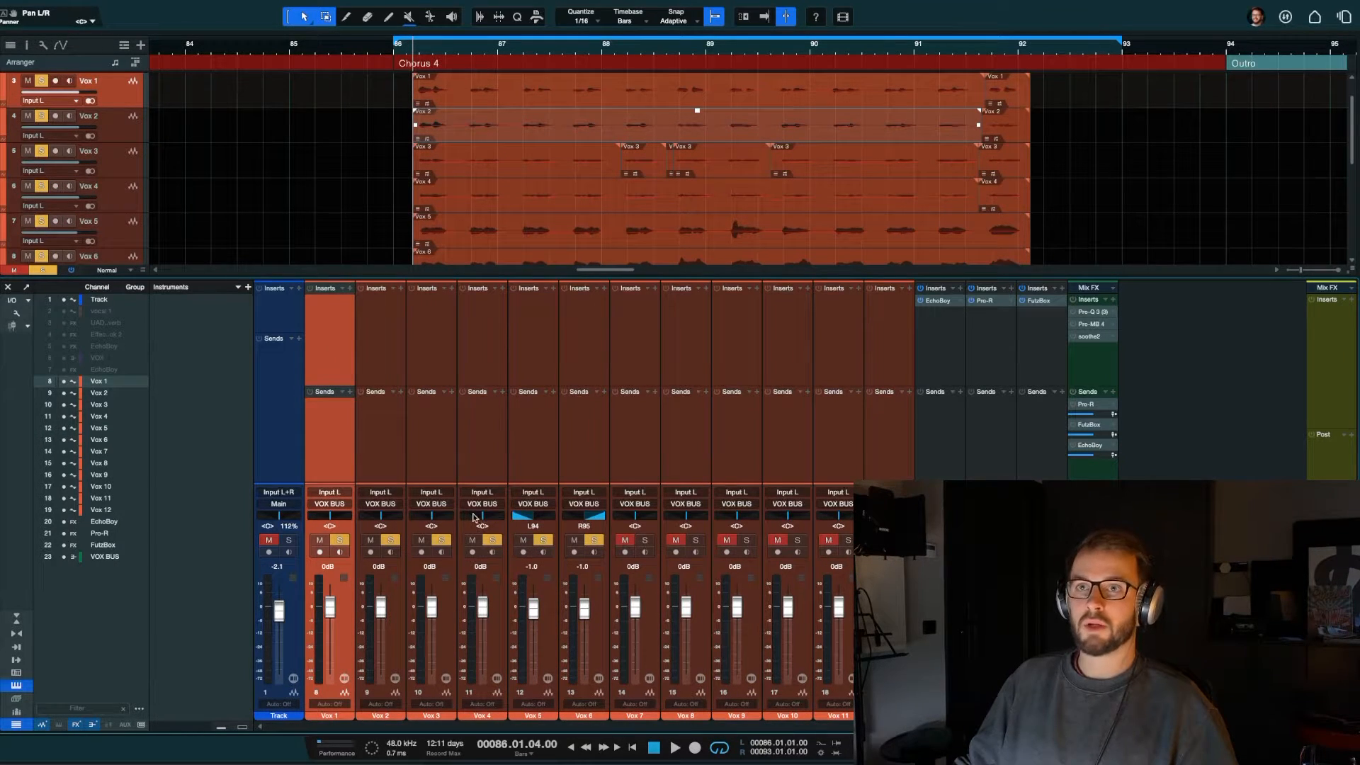
{"action": "key", "text": "F5"}
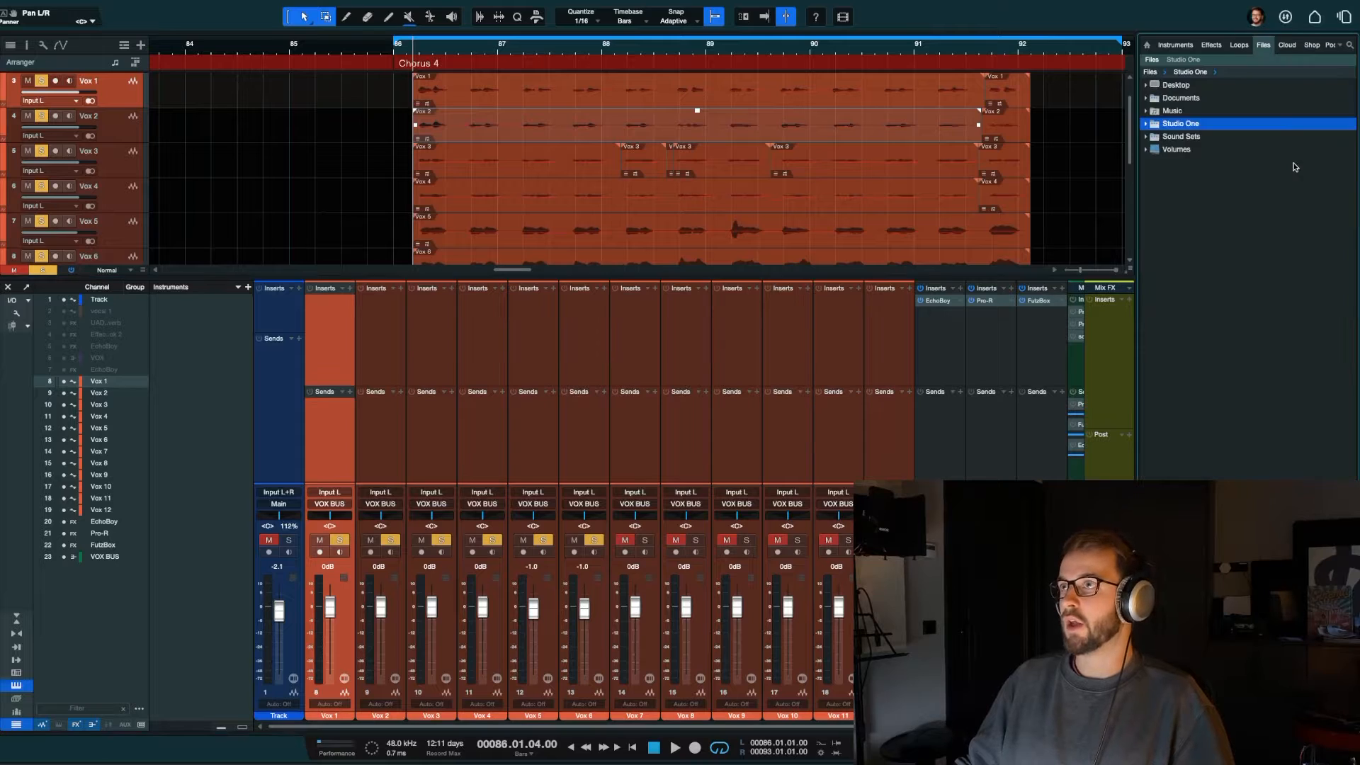
Step: Browse the effects by vendor, collapse the PreSonus folder and find the Soundtoys plug-ins
{"action": "left_click", "coordinate": [1201, 45]}
{"action": "scroll", "coordinate": [1245, 262], "scroll_direction": "up", "scroll_amount": 5}
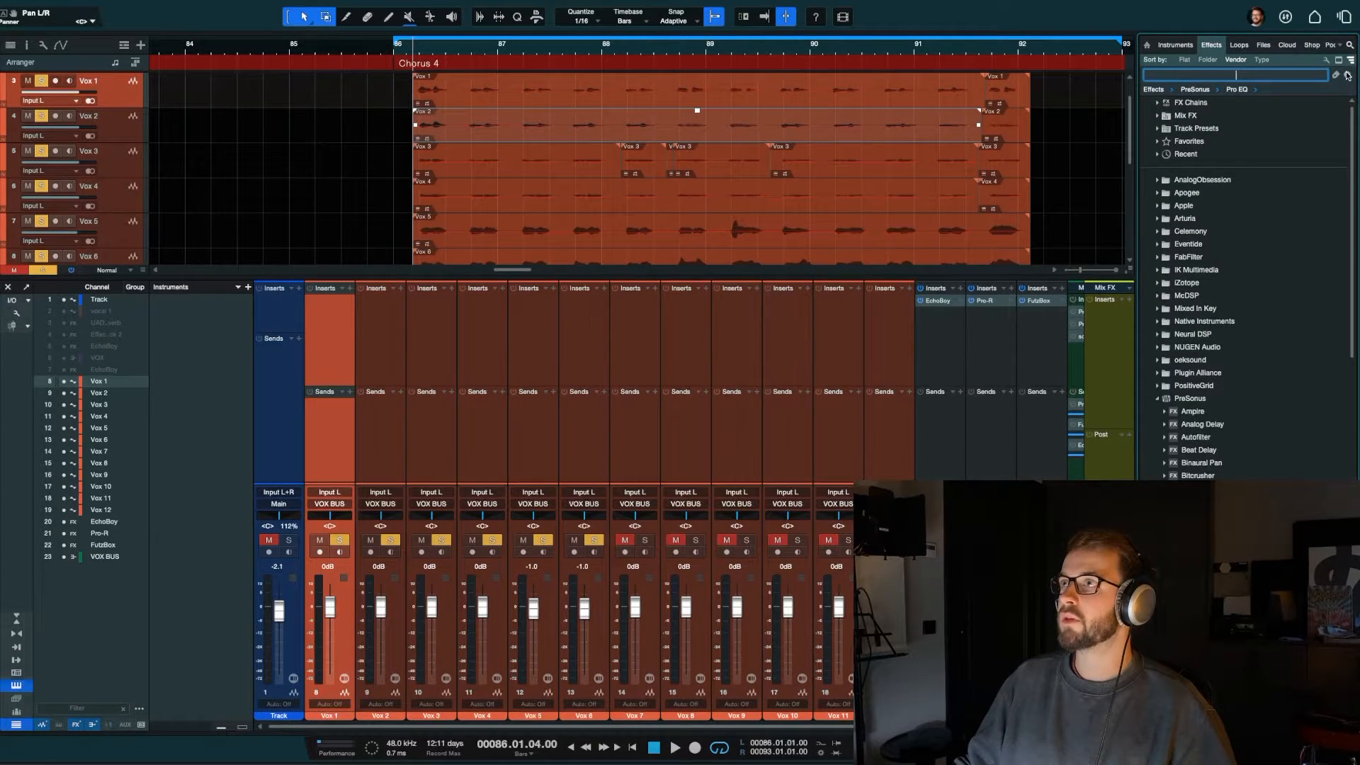
{"action": "left_click", "coordinate": [1213, 63]}
{"action": "left_click", "coordinate": [1240, 61]}
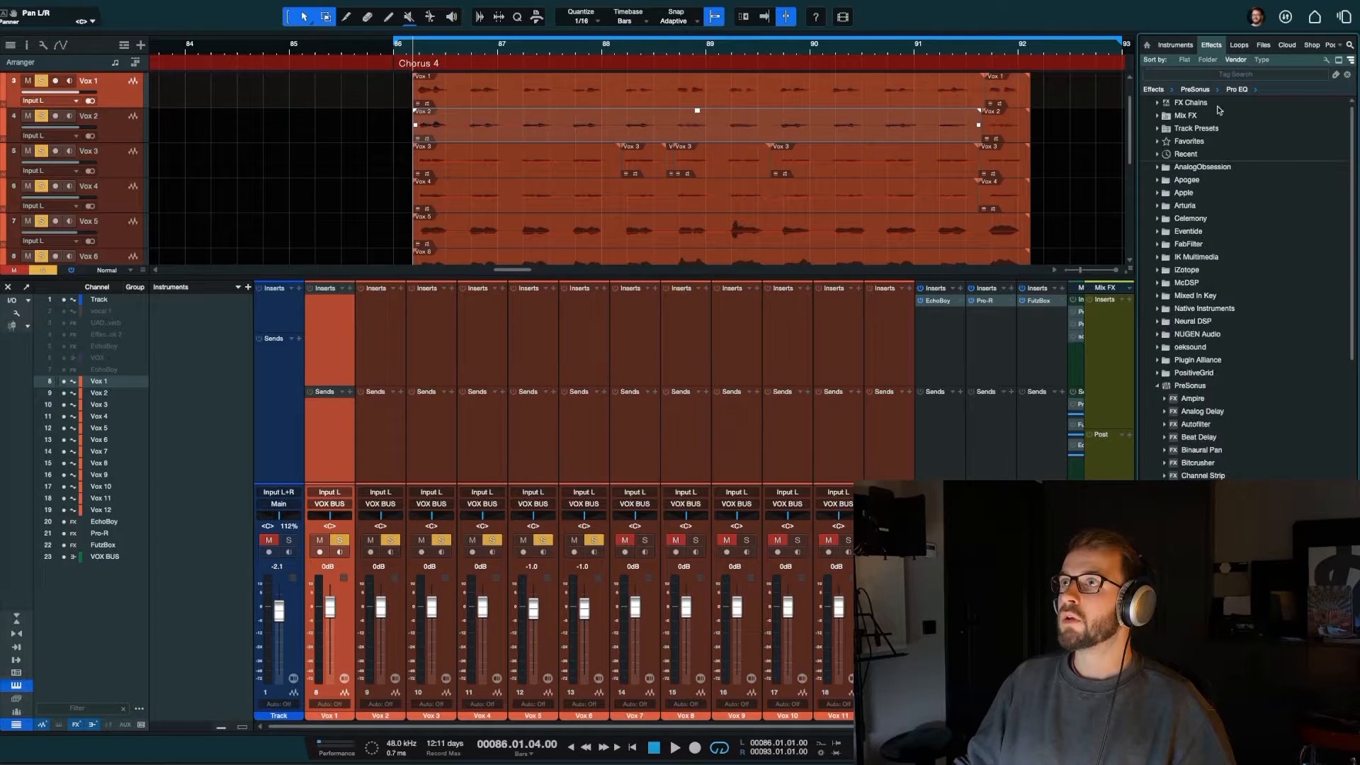
{"action": "double_click", "coordinate": [1194, 385]}
{"action": "scroll", "coordinate": [1183, 333], "scroll_direction": "down", "scroll_amount": 4}
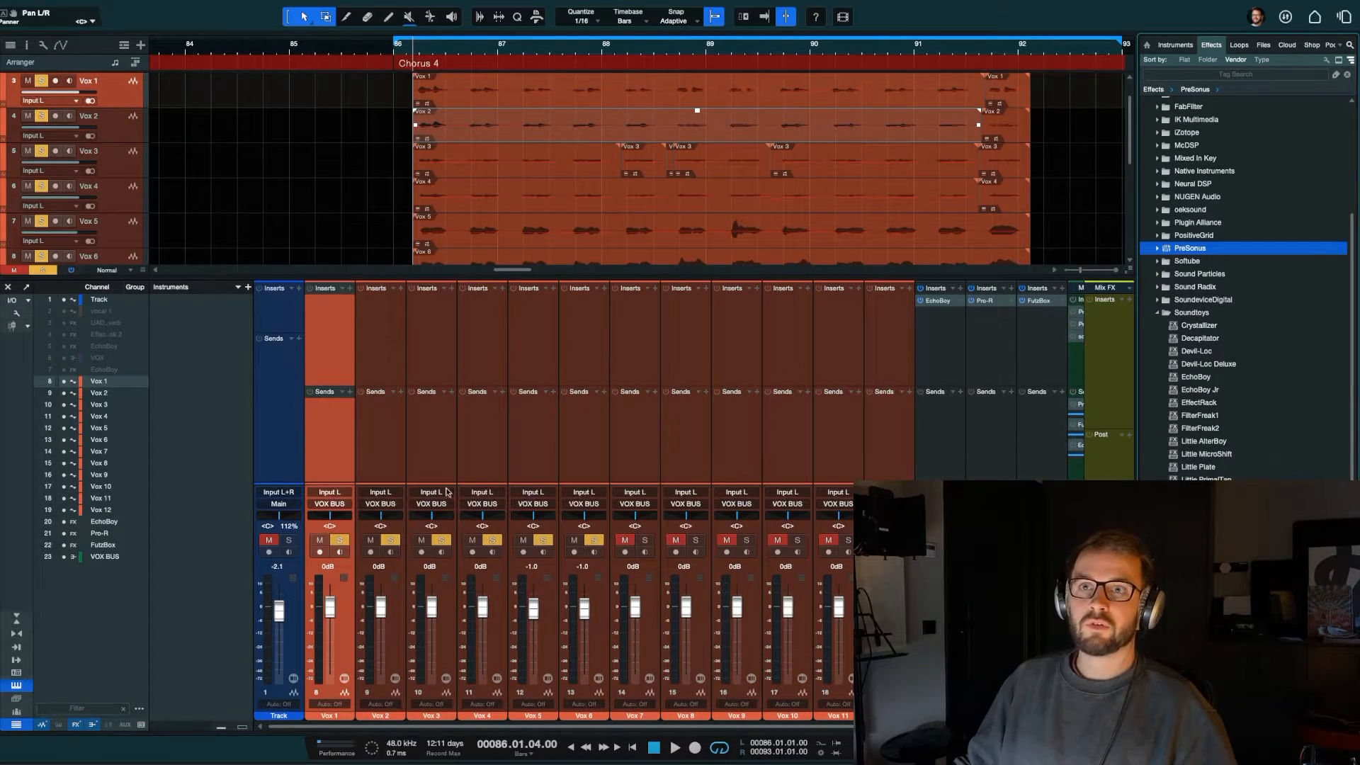
Step: Insert the Soundtoys MicroShift plug-in on the Vox 1 channel
{"action": "left_click", "coordinate": [894, 432], "text": "shift"}
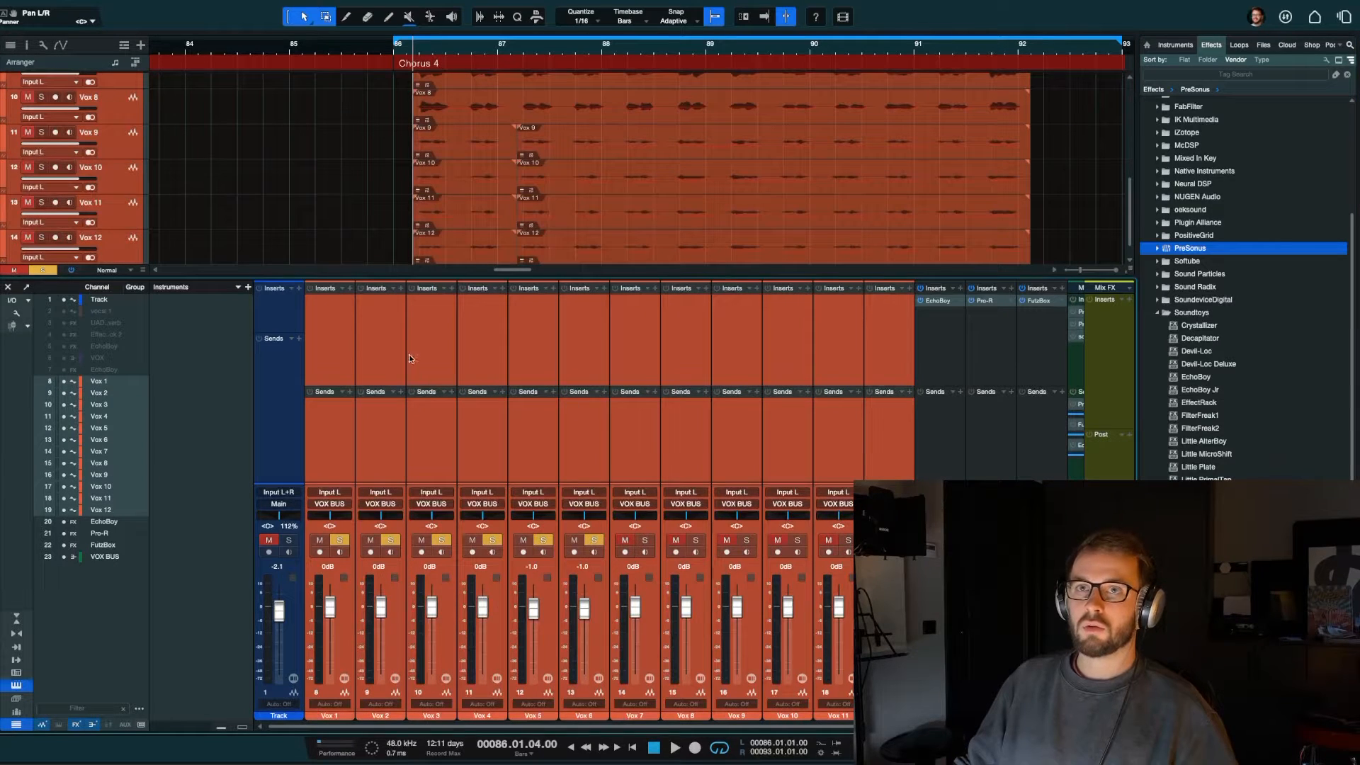
{"action": "left_click", "coordinate": [323, 322]}
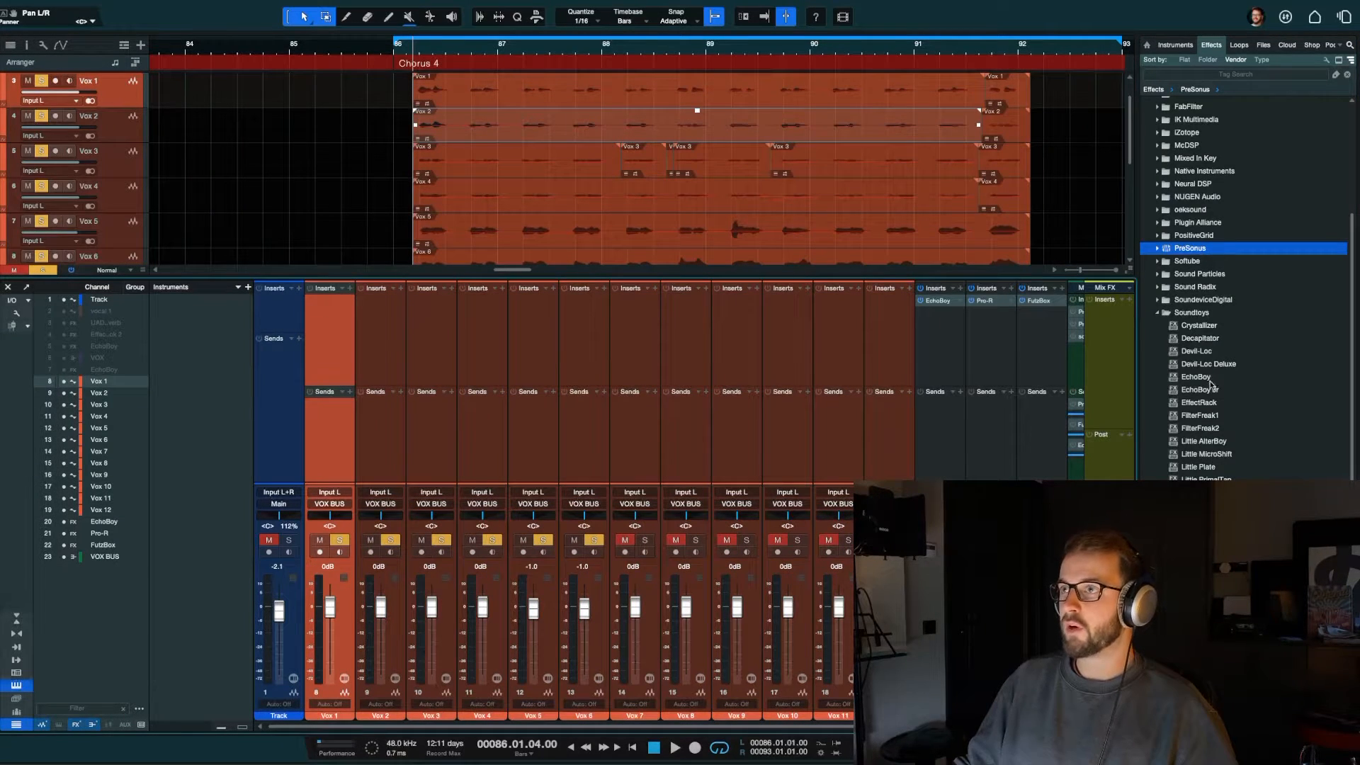
{"action": "left_click_drag", "start_coordinate": [1206, 454], "coordinate": [337, 332]}
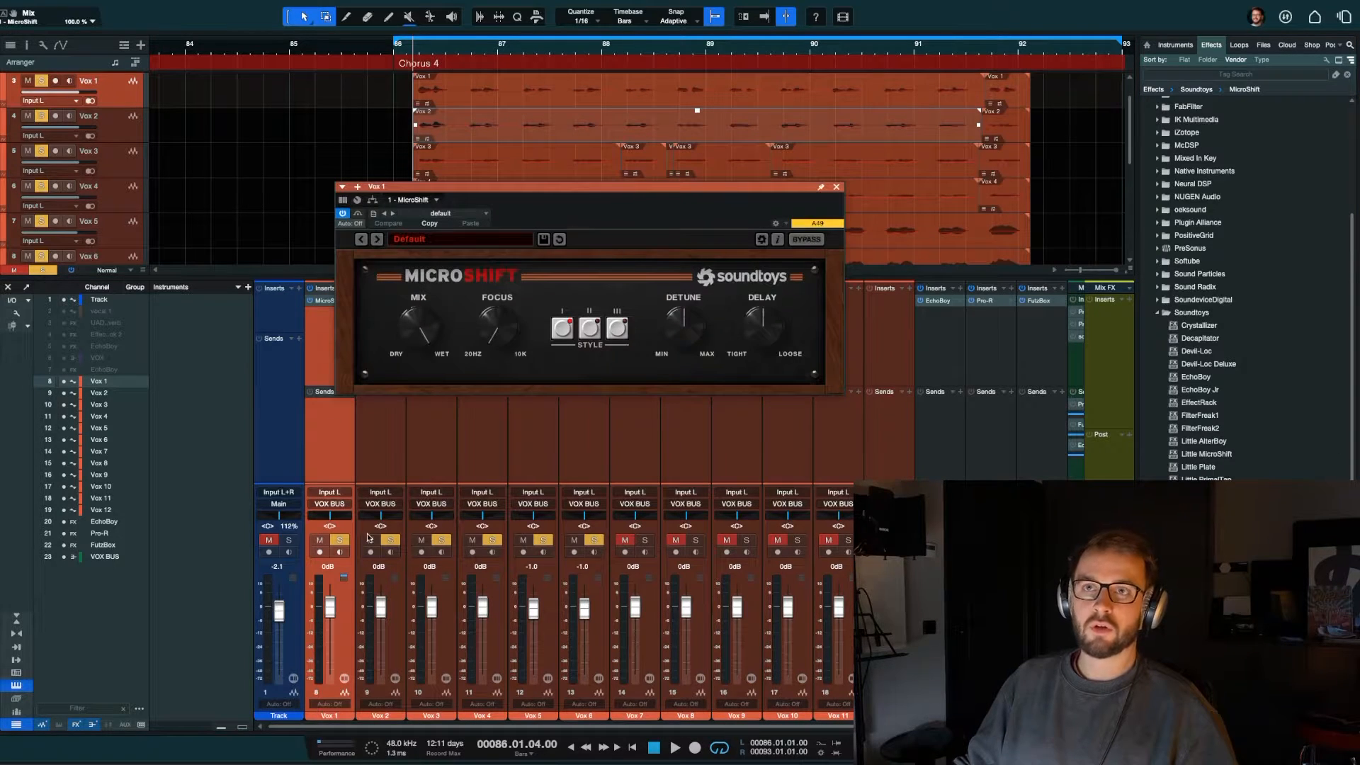
Step: Remove Vox 2 through Vox 6 from the solo and close the open channel window
{"action": "left_click", "coordinate": [580, 443]}
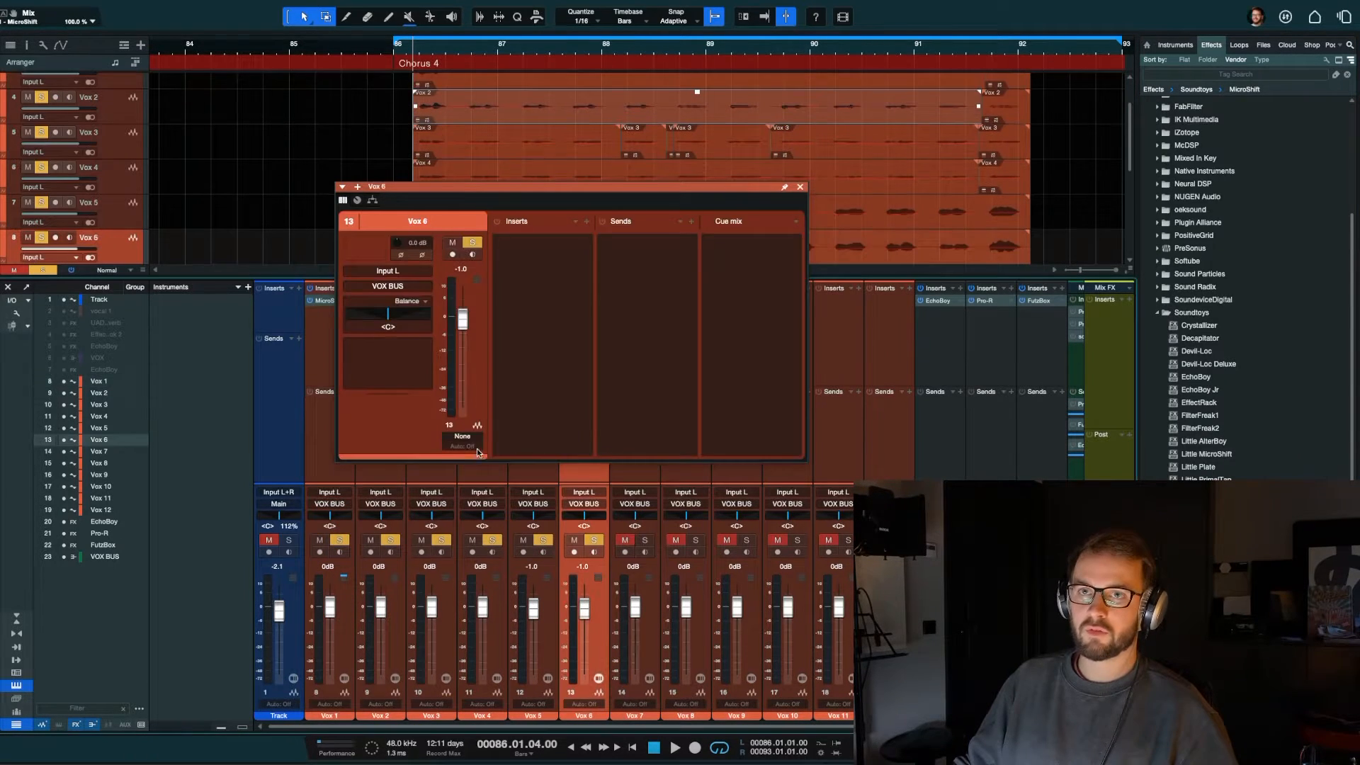
{"action": "left_click", "coordinate": [374, 475], "text": "shift"}
{"action": "key", "text": "s"}
{"action": "key", "text": "space"}
{"action": "left_click", "coordinate": [800, 187]}
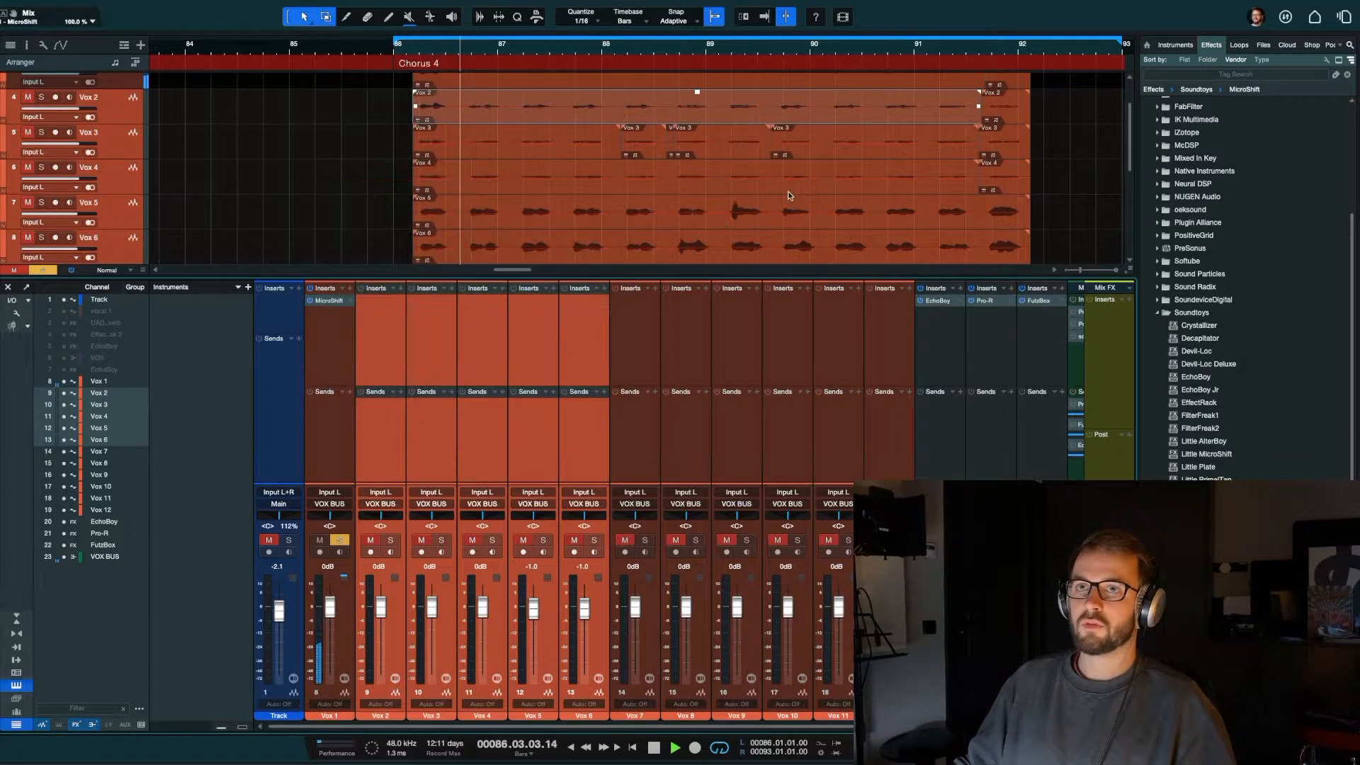
Step: Replay the chorus from its start with only Vox 1 soloed
{"action": "left_click", "coordinate": [333, 462]}
{"action": "key", "text": "space"}
{"action": "left_click", "coordinate": [338, 542]}
{"action": "left_click", "coordinate": [337, 542]}
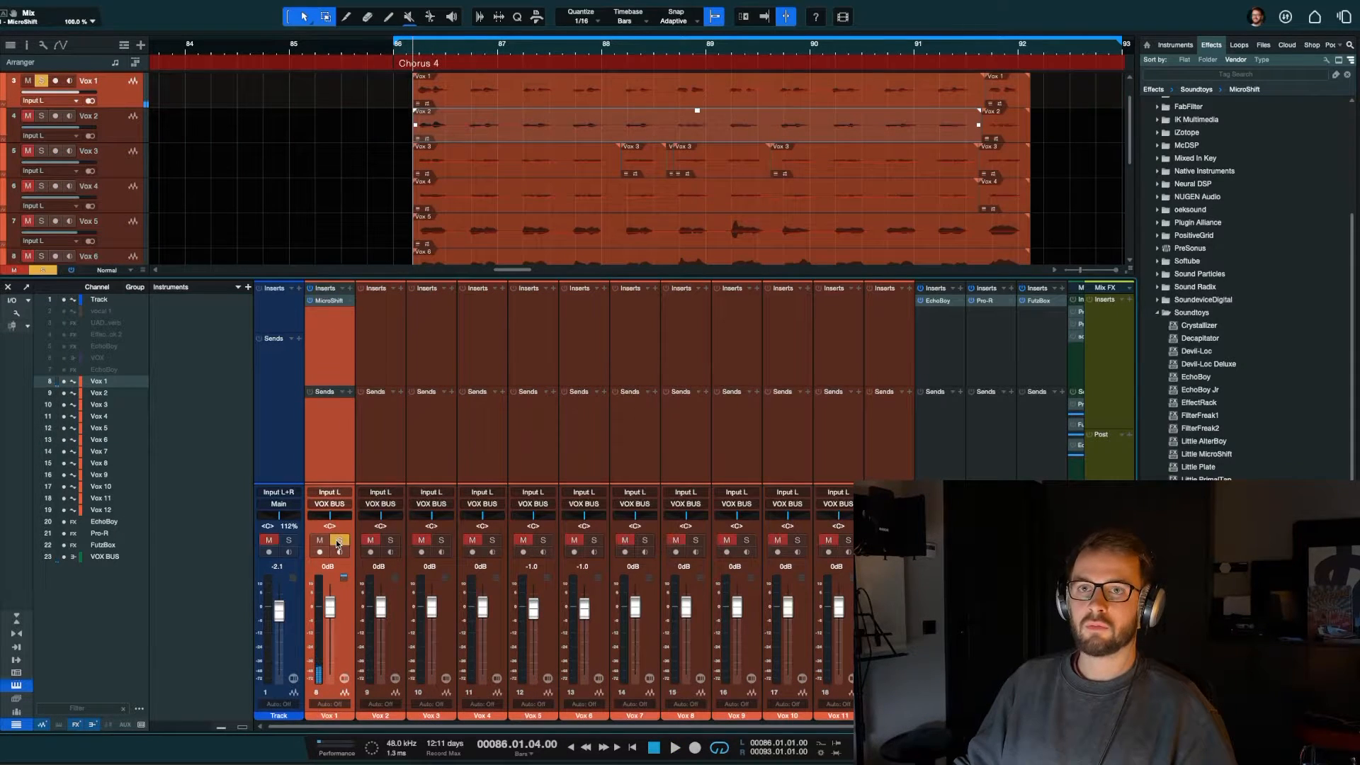
{"action": "key", "text": "space"}
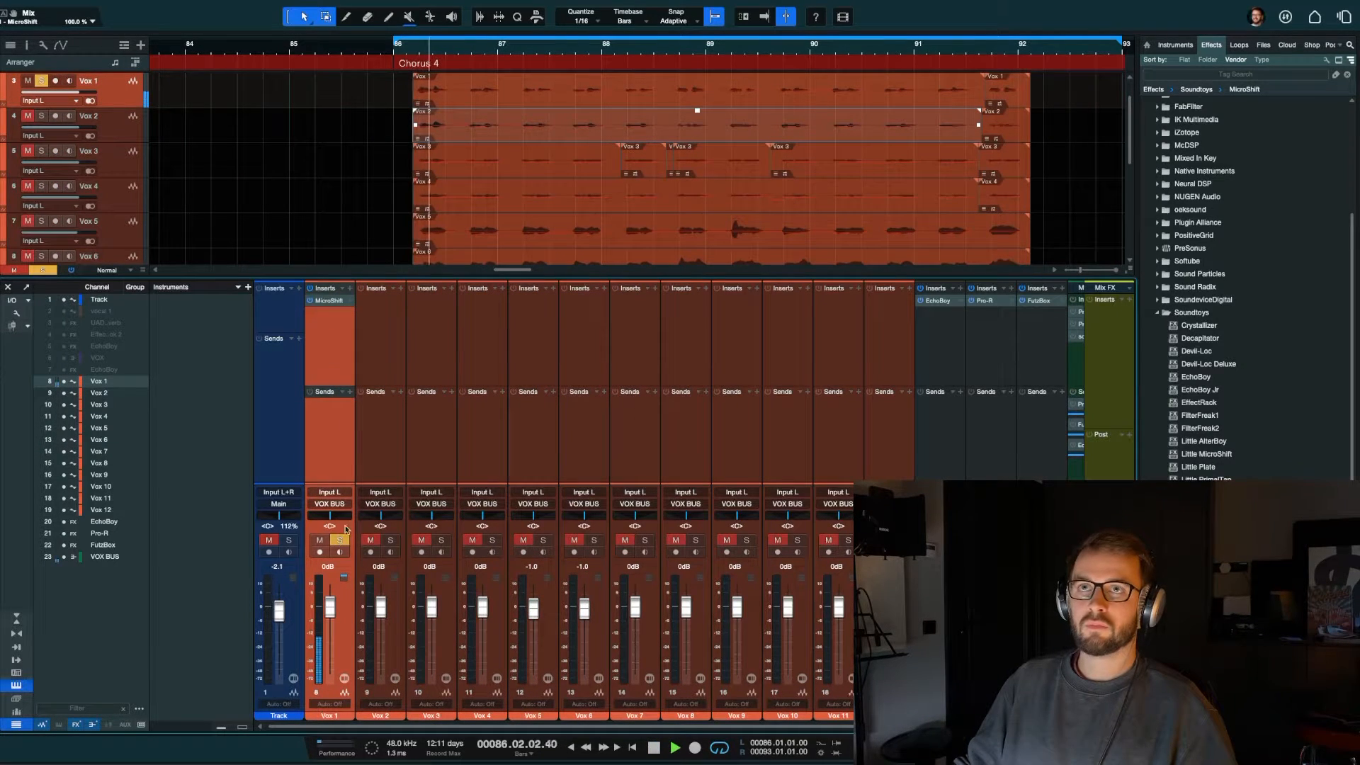
Step: Open MicroShift on Vox 1, stop playback and load the Holy Shift preset
{"action": "left_click", "coordinate": [326, 302]}
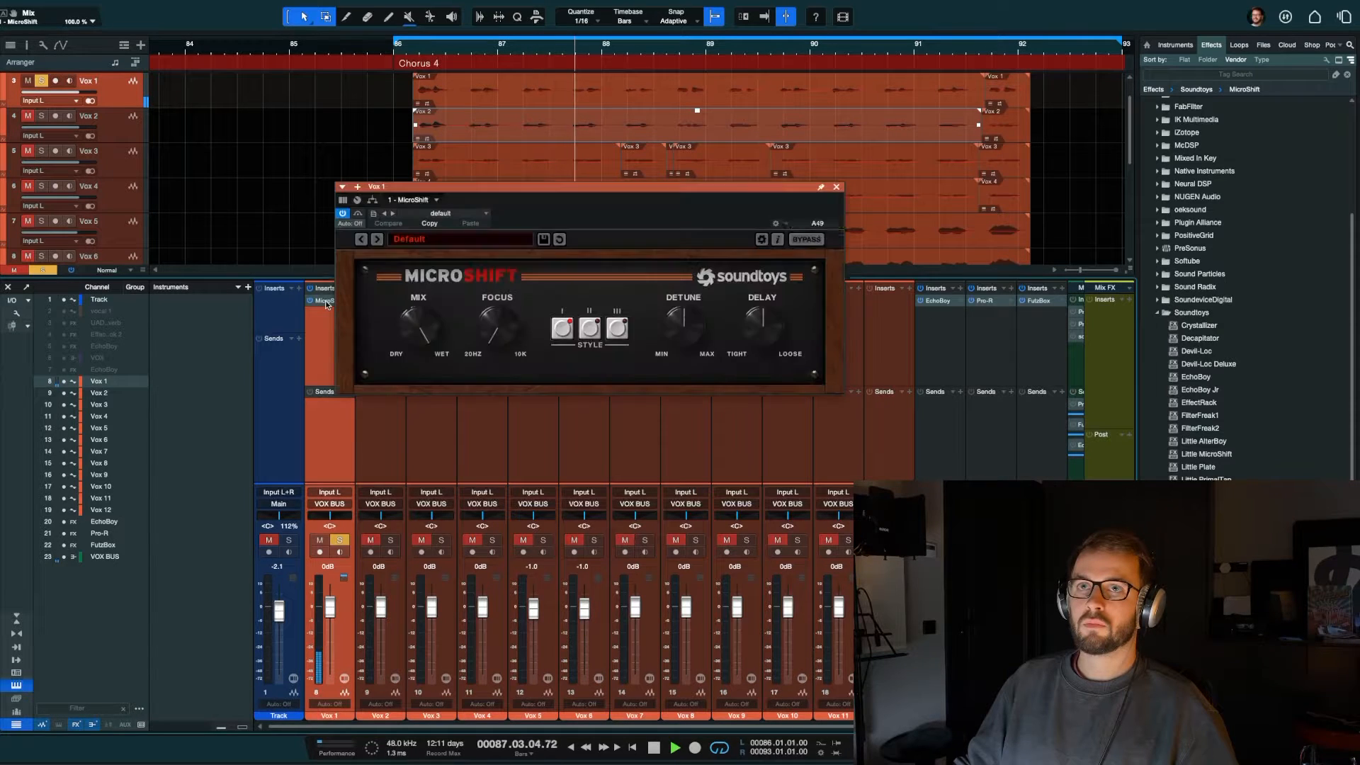
{"action": "left_click_drag", "start_coordinate": [525, 195], "coordinate": [389, 197]}
{"action": "key", "text": "space"}
{"action": "left_click", "coordinate": [316, 242]}
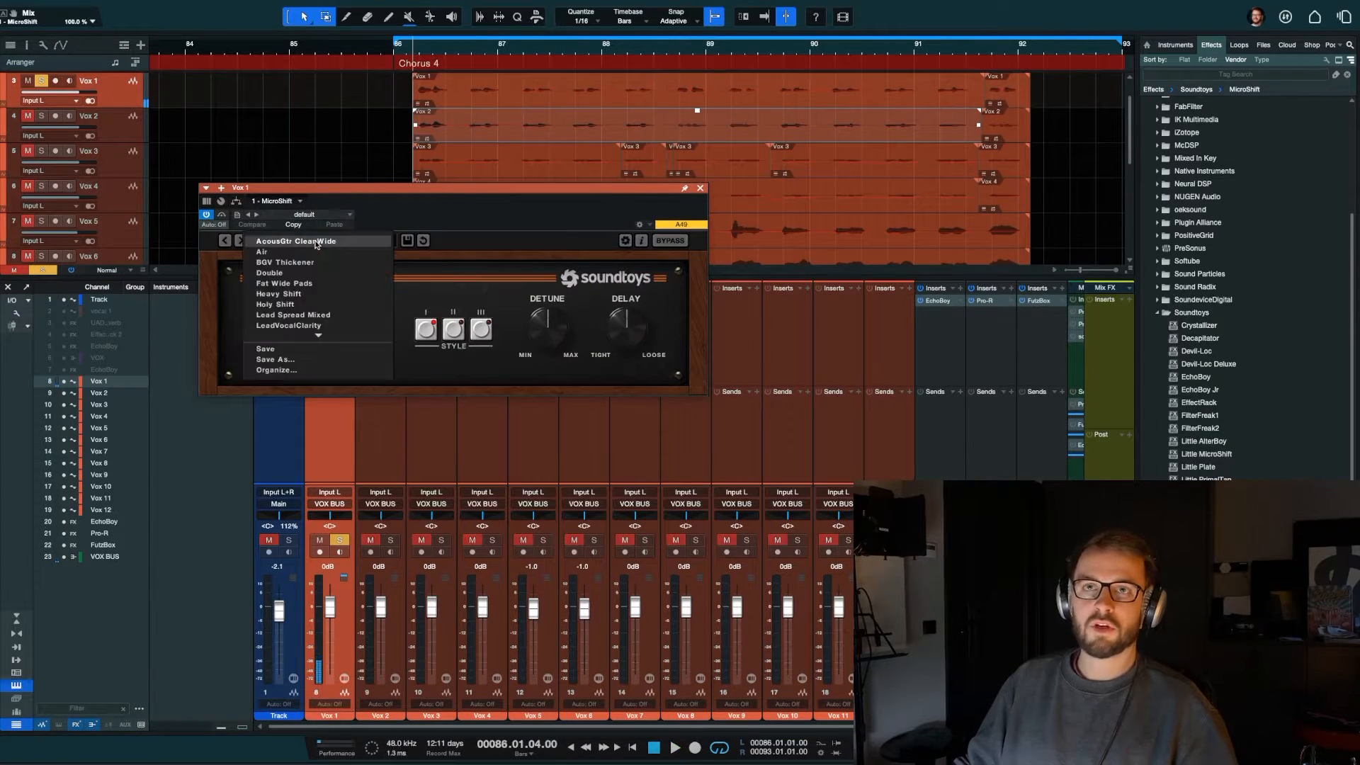
{"action": "left_click", "coordinate": [310, 305]}
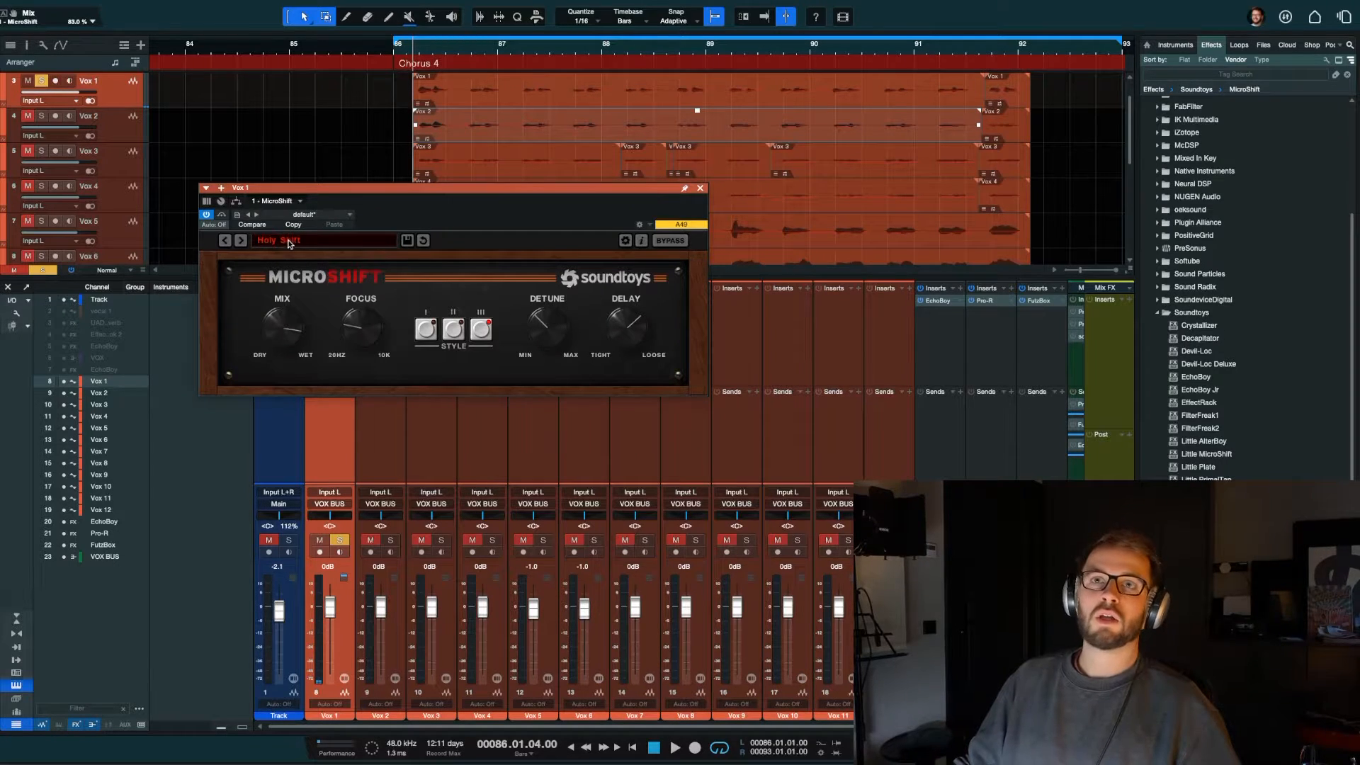
Step: Audition Vox 1 with the Holy Shift preset, then close the MicroShift window
{"action": "key", "text": "space"}
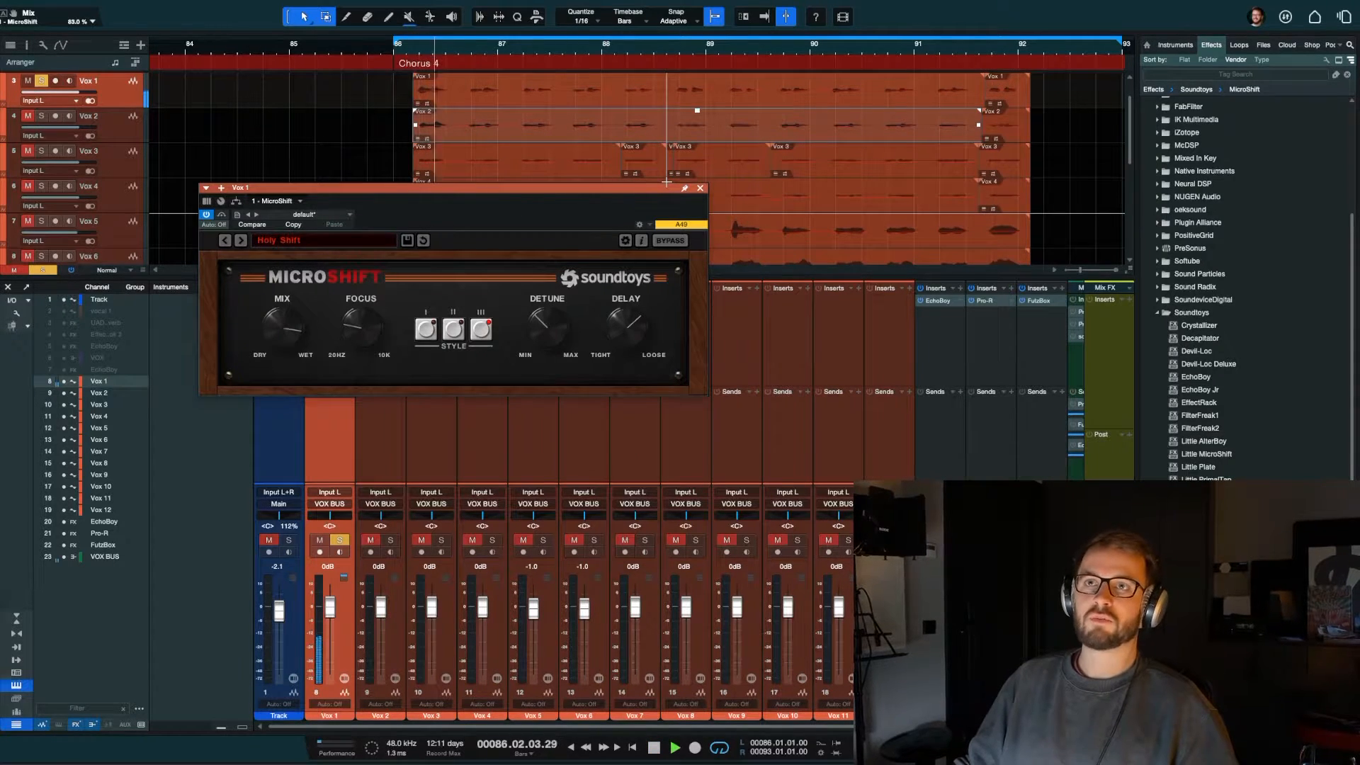
{"action": "key", "text": "space"}
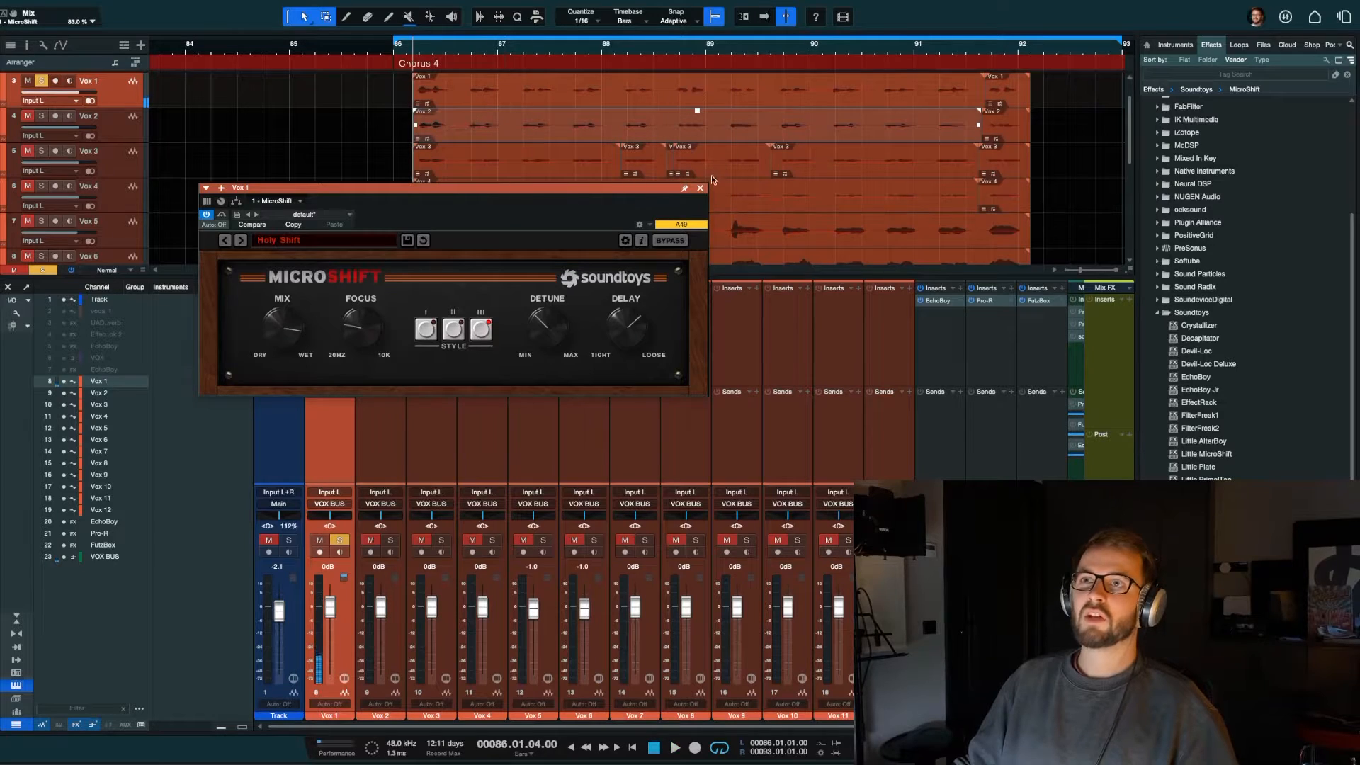
{"action": "left_click", "coordinate": [700, 187]}
Step: Select Vox 2 through Vox 12 and copy the MicroShift insert from Vox 1 onto all of them
{"action": "left_click", "coordinate": [390, 435]}
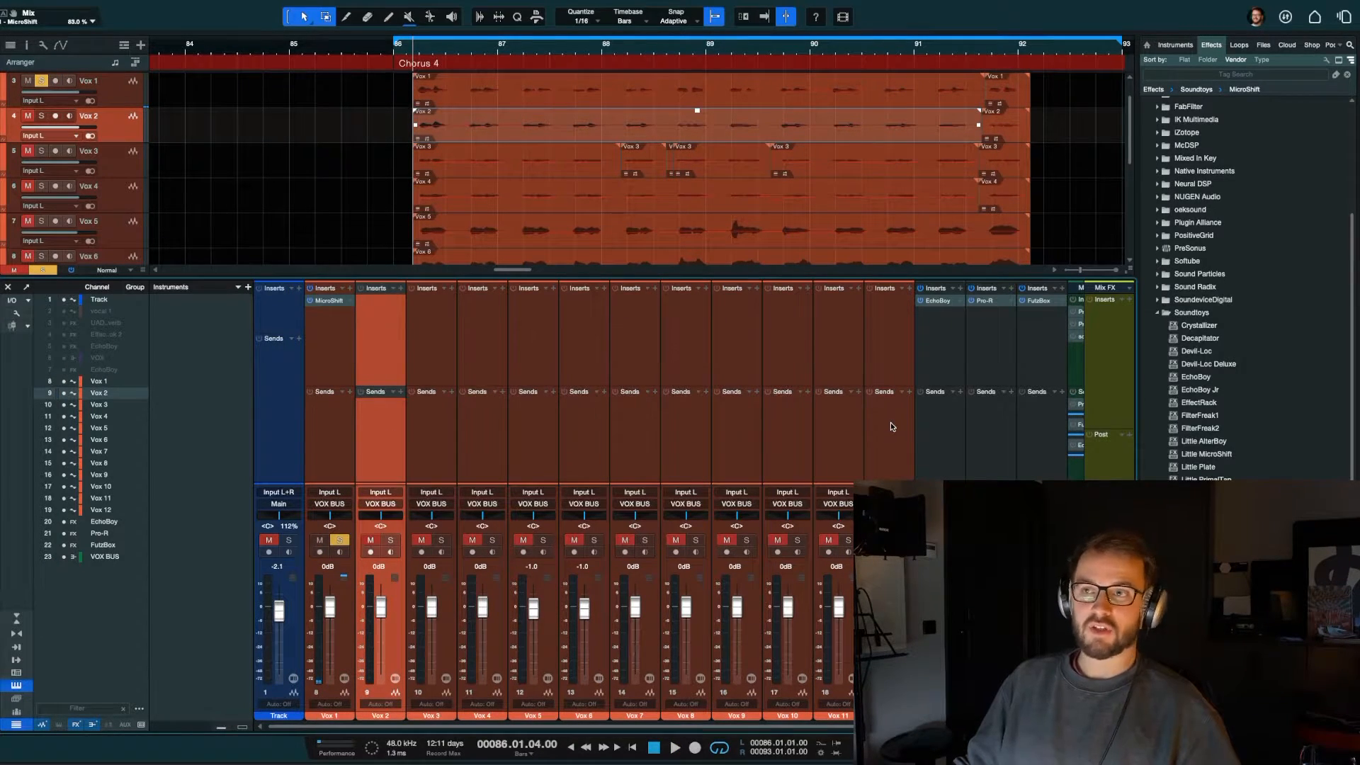
{"action": "left_click", "coordinate": [869, 423], "text": "shift"}
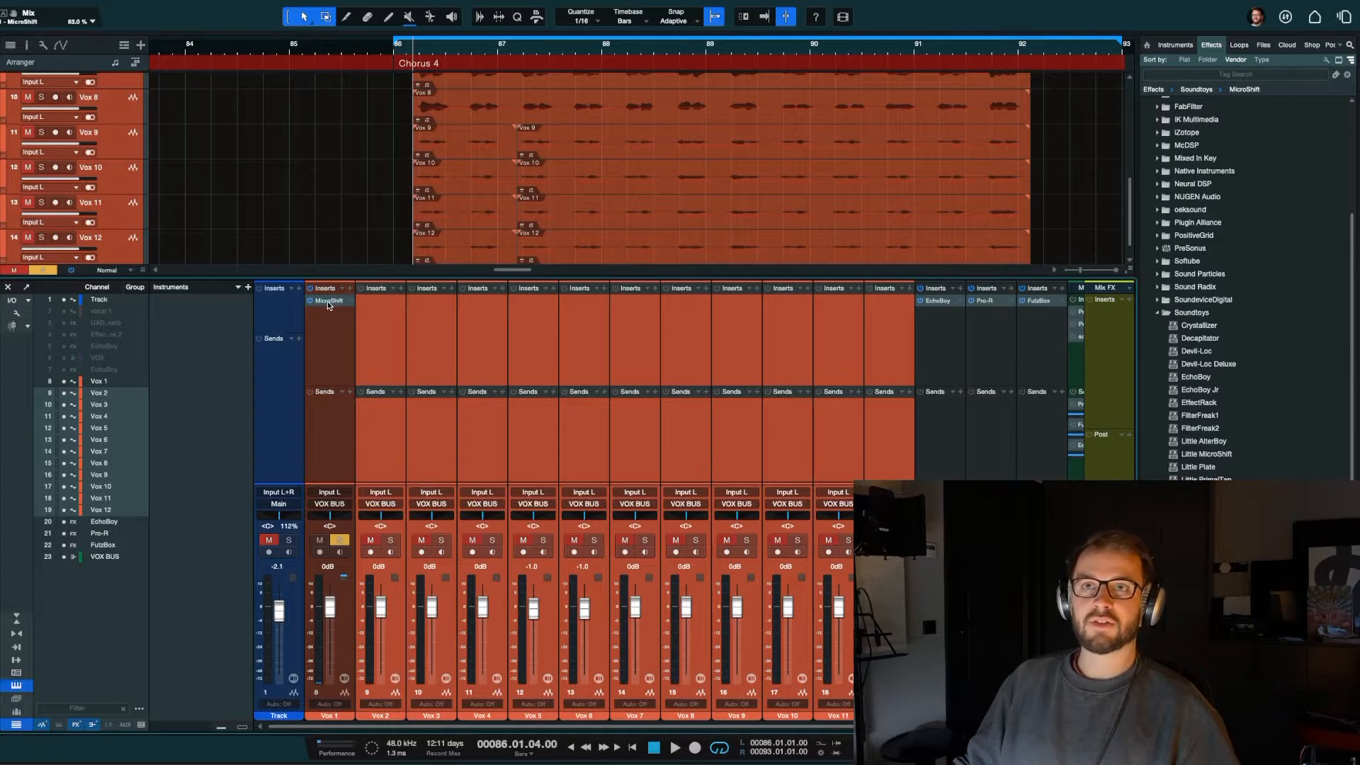
{"action": "left_click_drag", "start_coordinate": [341, 303], "coordinate": [374, 300]}
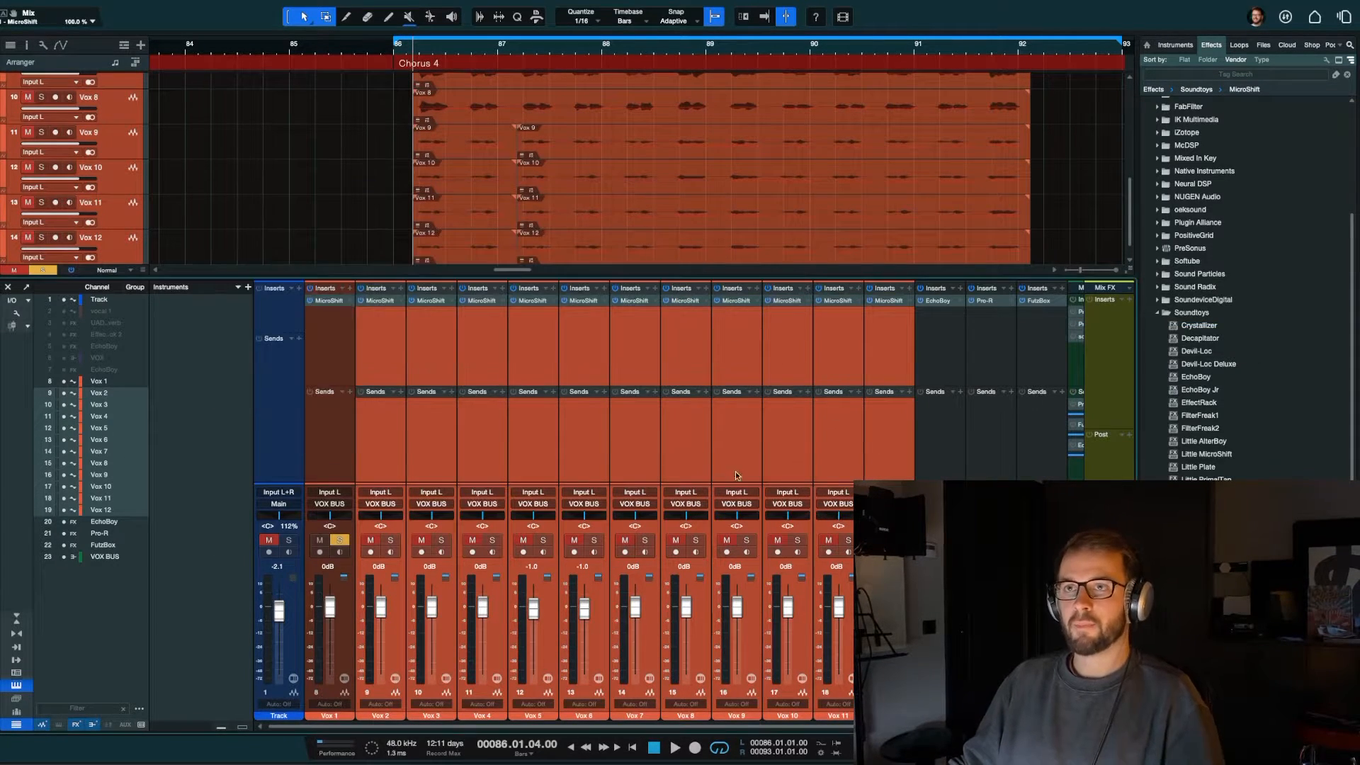
Step: Add Vox 2 through Vox 12 to the solo and audition the full vocal stack
{"action": "key", "text": "s"}
{"action": "scroll", "coordinate": [911, 440], "scroll_direction": "right", "scroll_amount": 2}
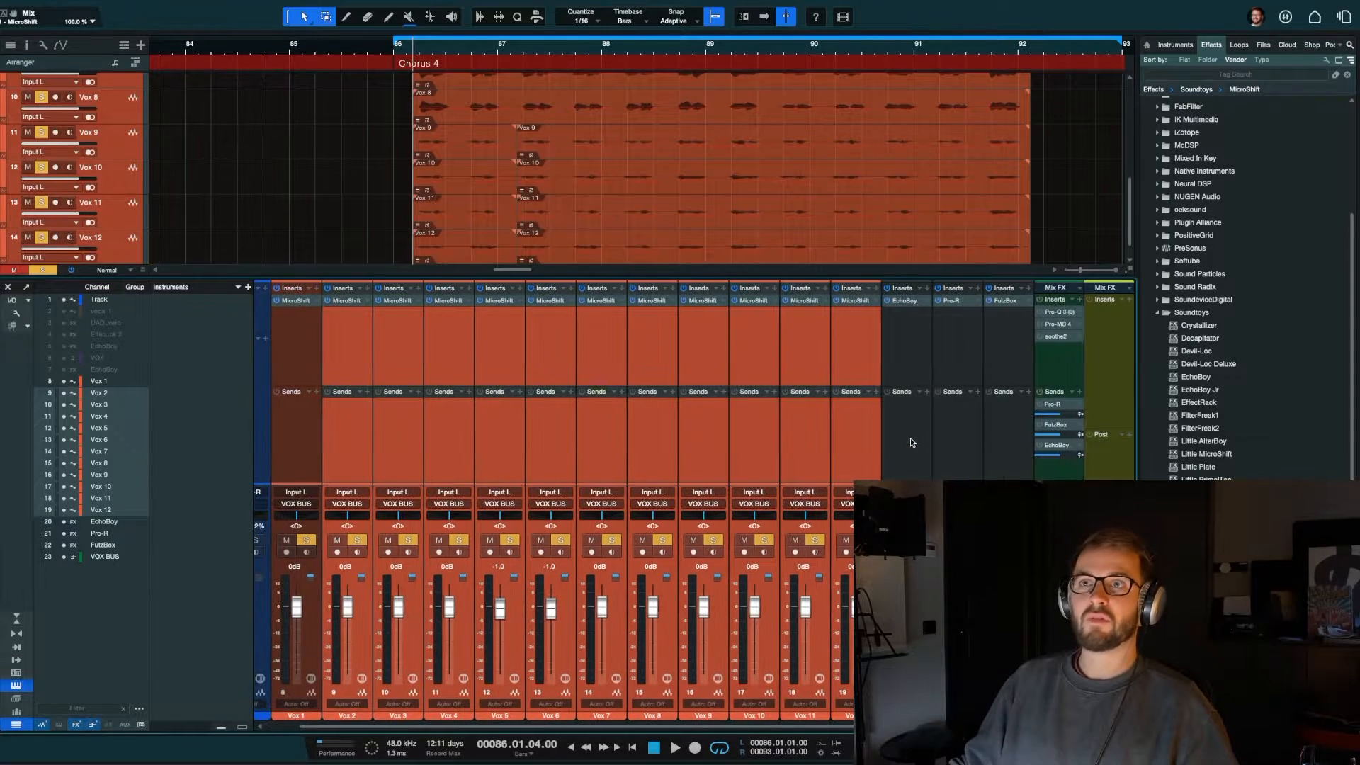
{"action": "key", "text": "space"}
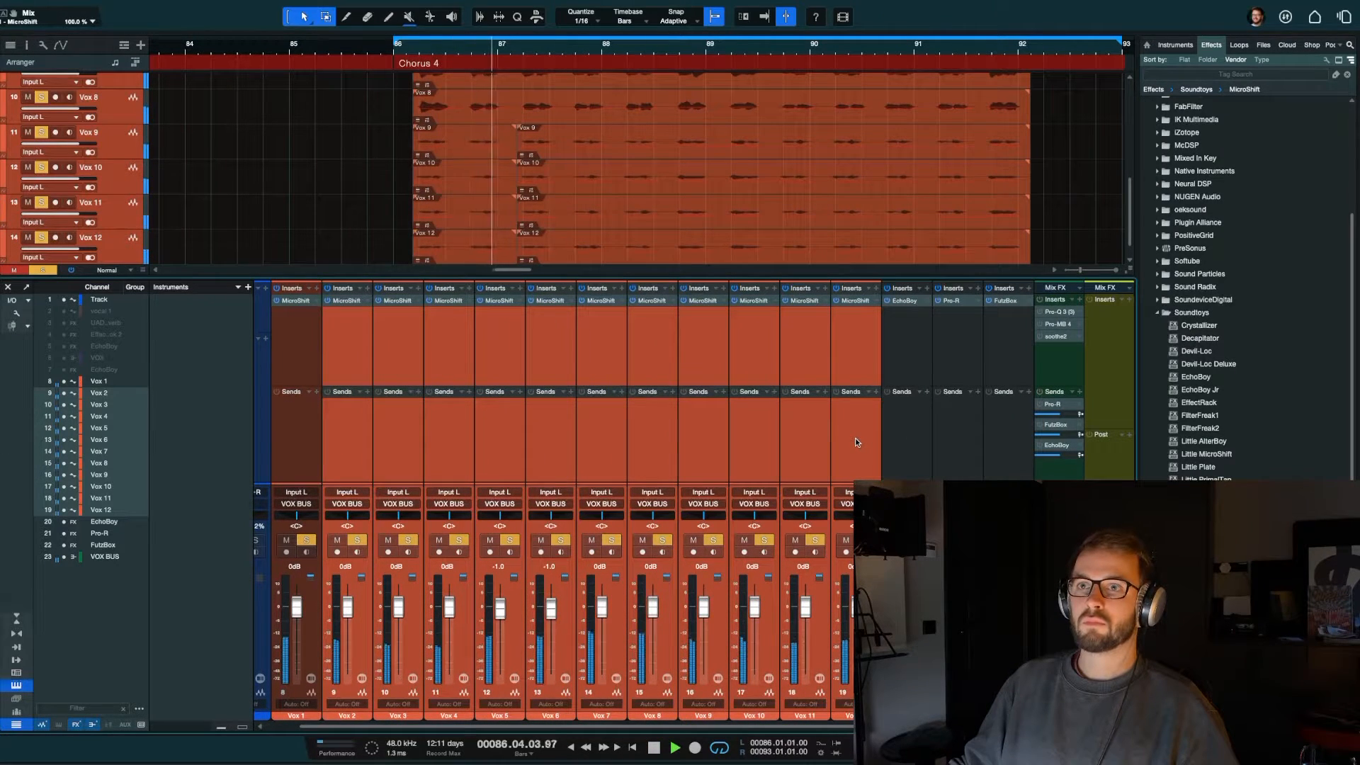
{"action": "left_click", "coordinate": [815, 432]}
{"action": "key", "text": "space"}
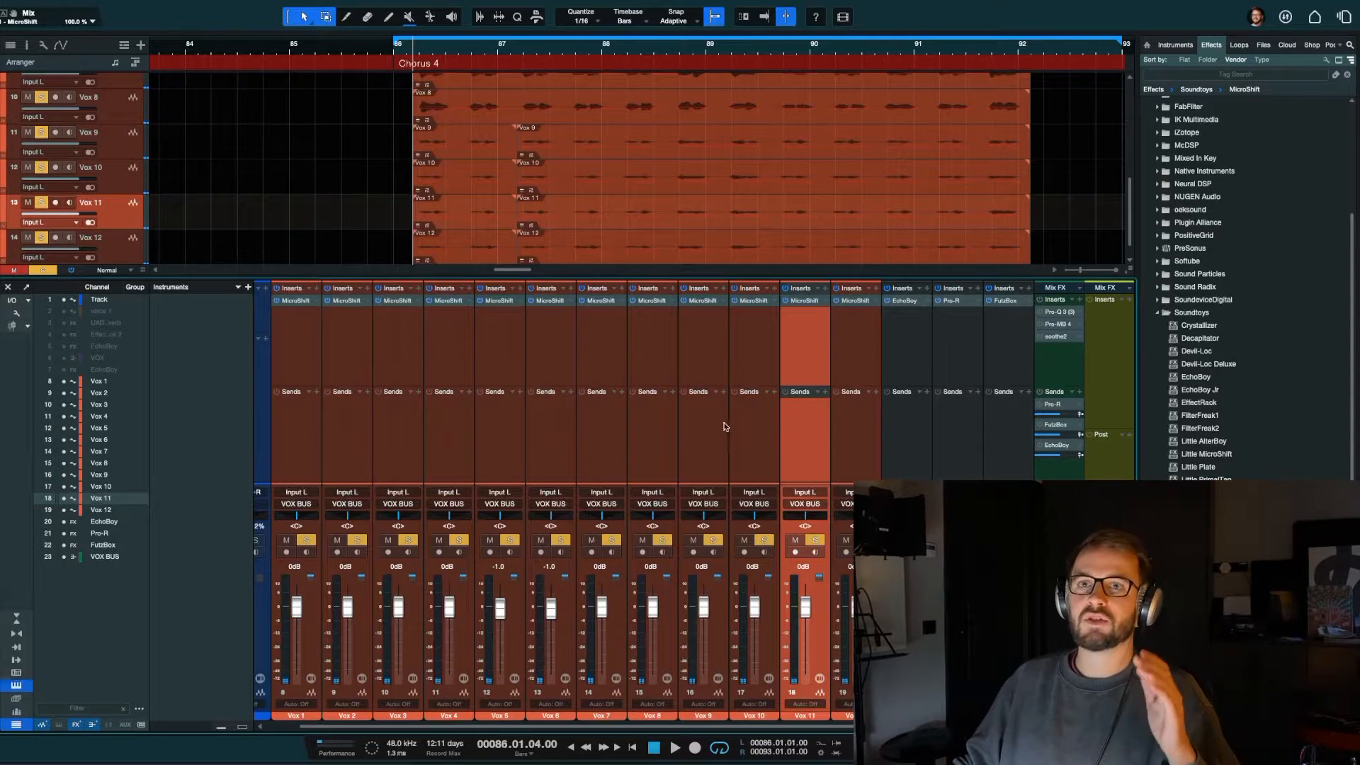
Step: Reset the volume of Vox 5 and Vox 6 to 0 dB
{"action": "left_click", "coordinate": [450, 444]}
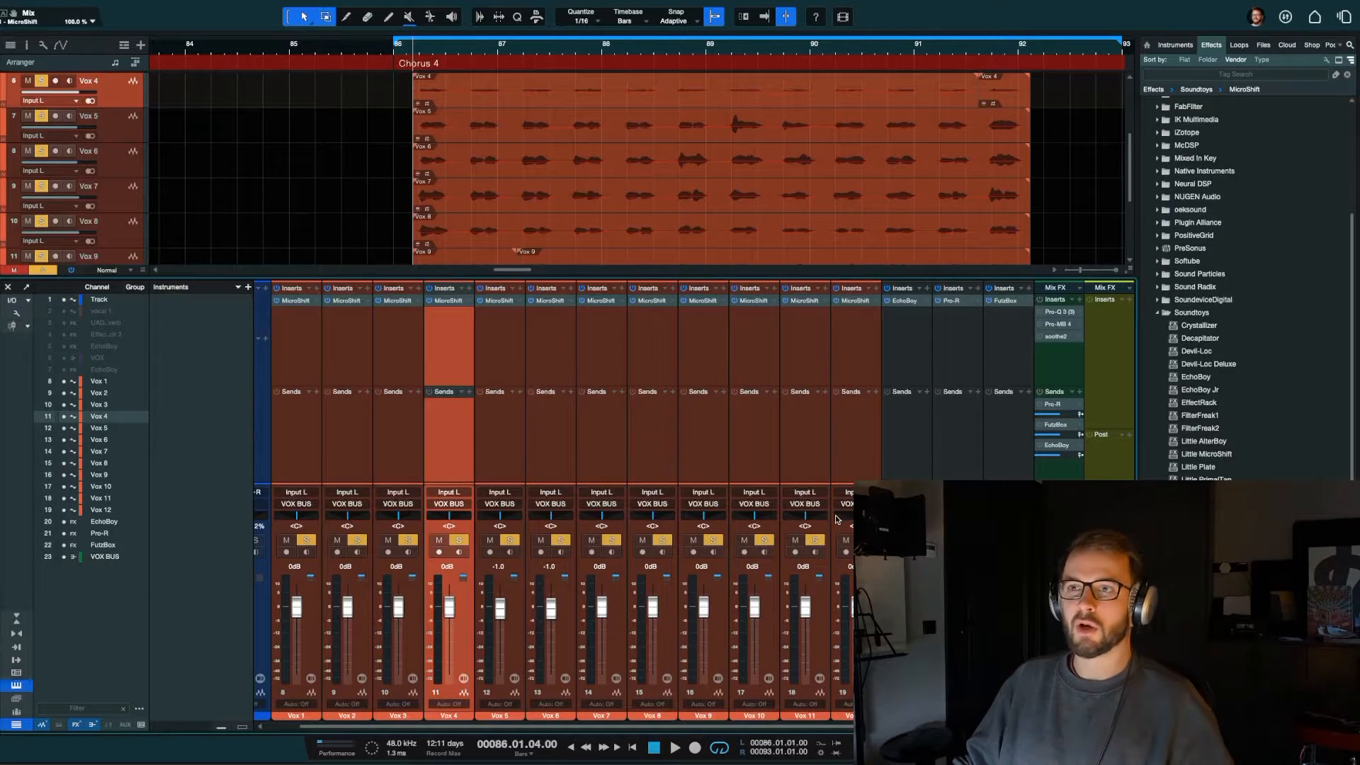
{"action": "left_click", "coordinate": [552, 612], "text": "ctrl"}
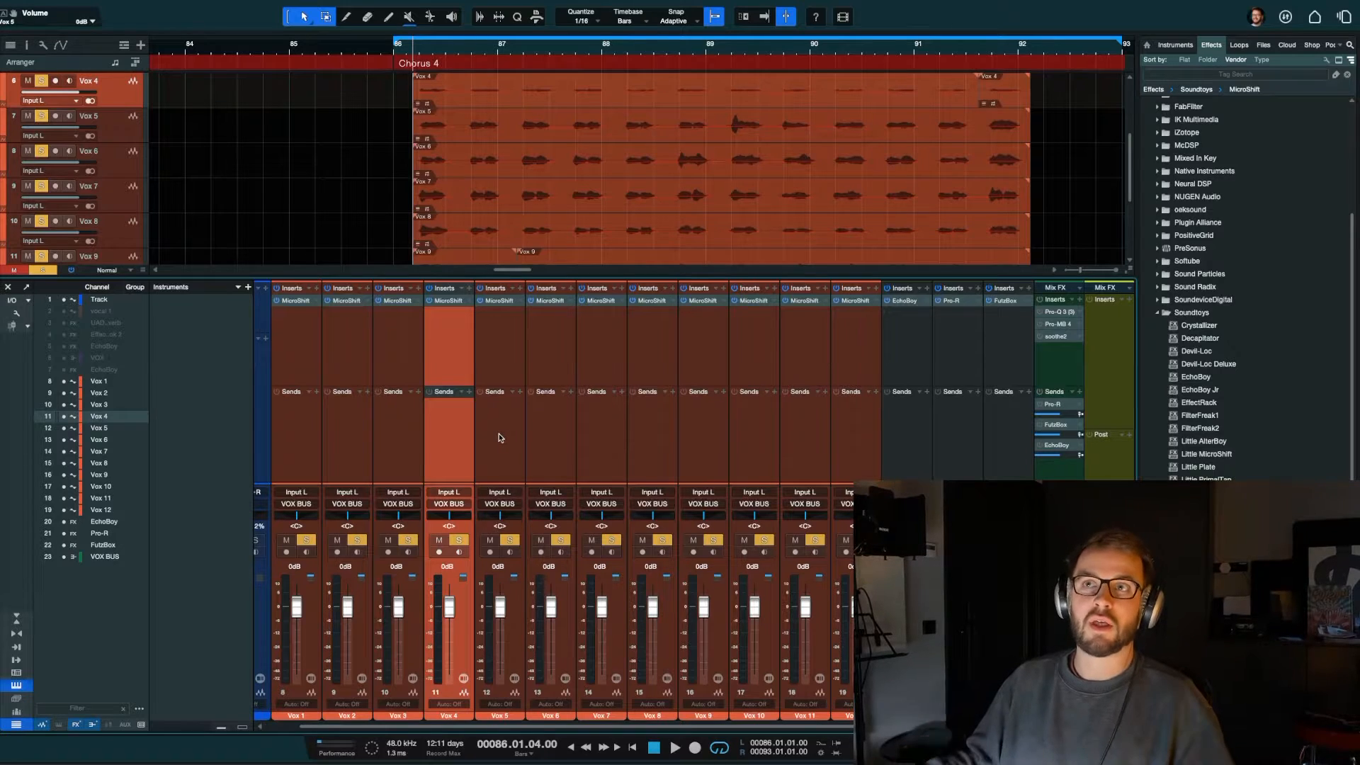
{"action": "key", "text": "F3"}
{"action": "key", "text": "F3"}
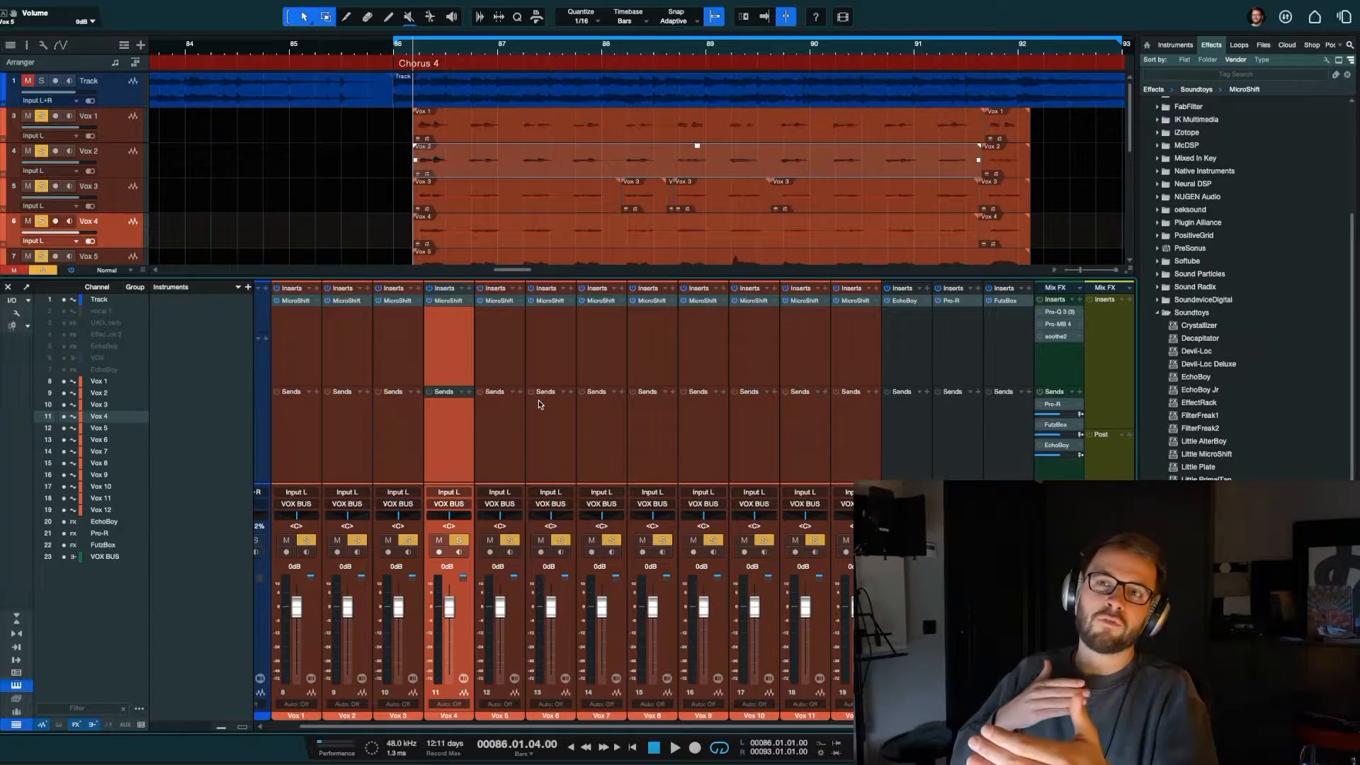
Step: Select Vox 1 and Vox 2 and clear the solo from all vocal channels
{"action": "left_click", "coordinate": [282, 464]}
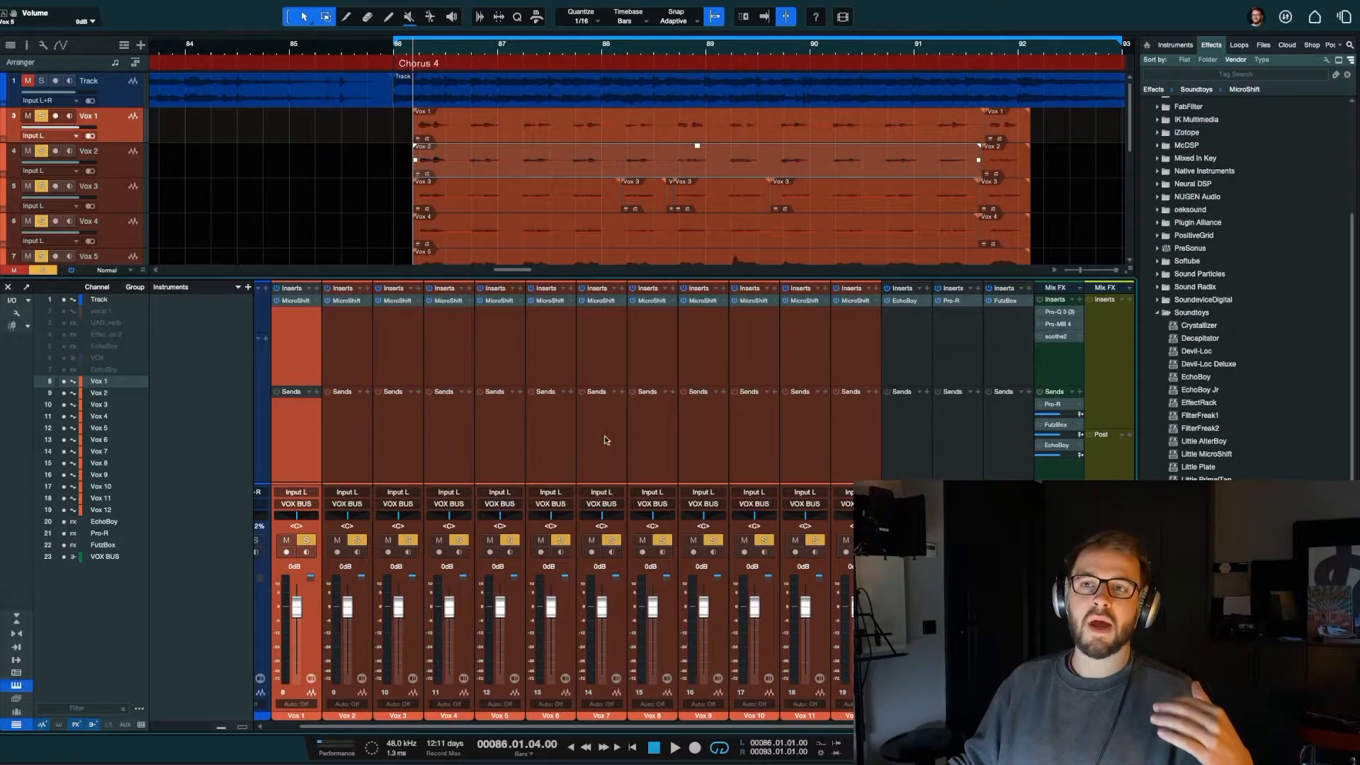
{"action": "left_click", "coordinate": [395, 458]}
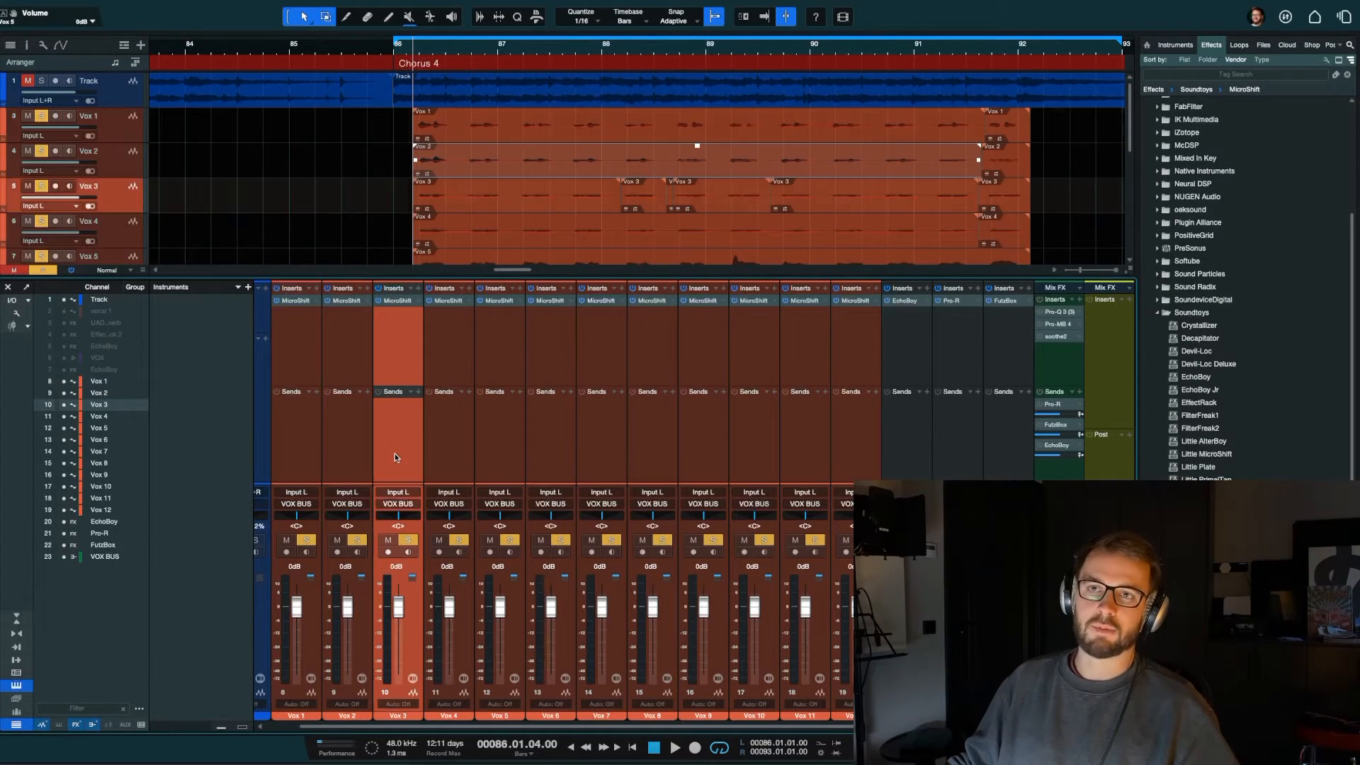
{"action": "left_click", "coordinate": [346, 475]}
{"action": "left_click", "coordinate": [289, 456], "text": "shift"}
{"action": "key", "text": "shift+s"}
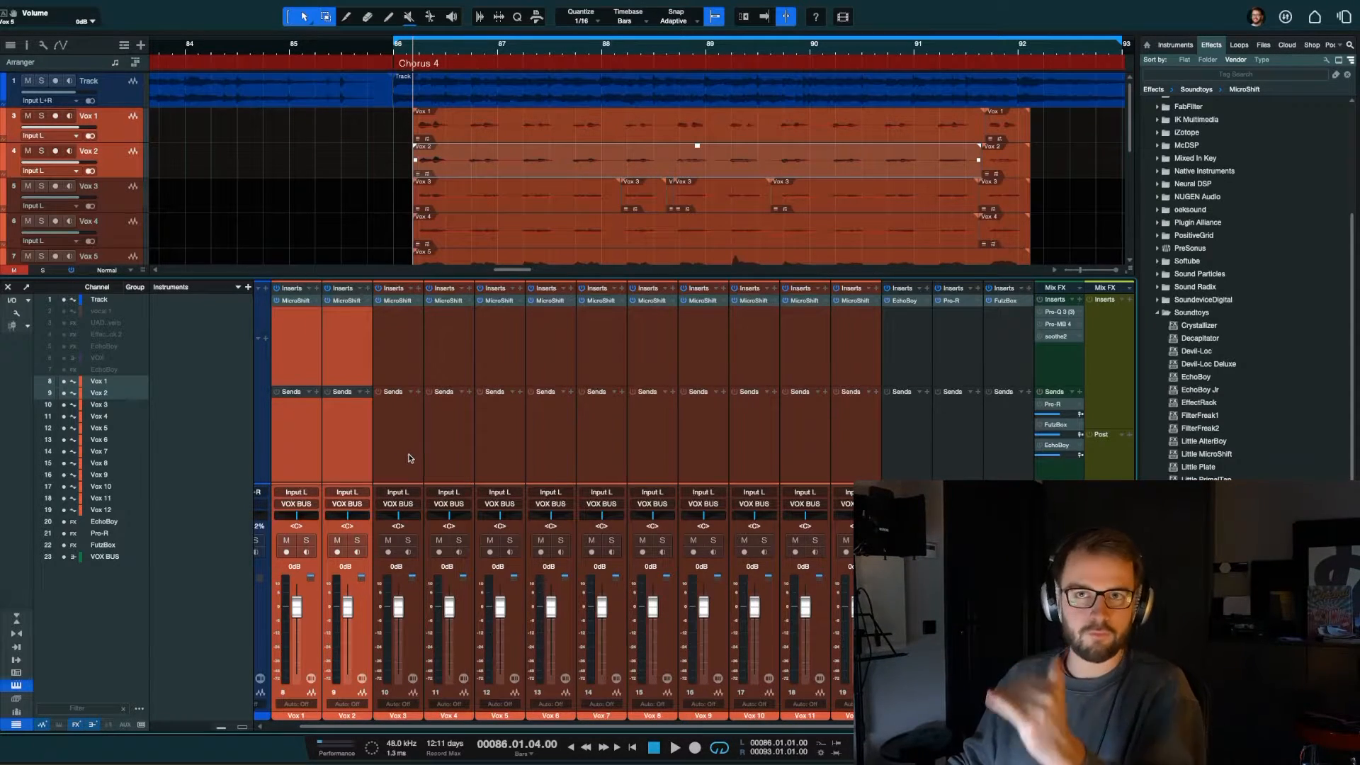
Step: Solo Vox 1 and Vox 2 together and play the chorus
{"action": "left_click", "coordinate": [312, 392]}
{"action": "left_click", "coordinate": [295, 317]}
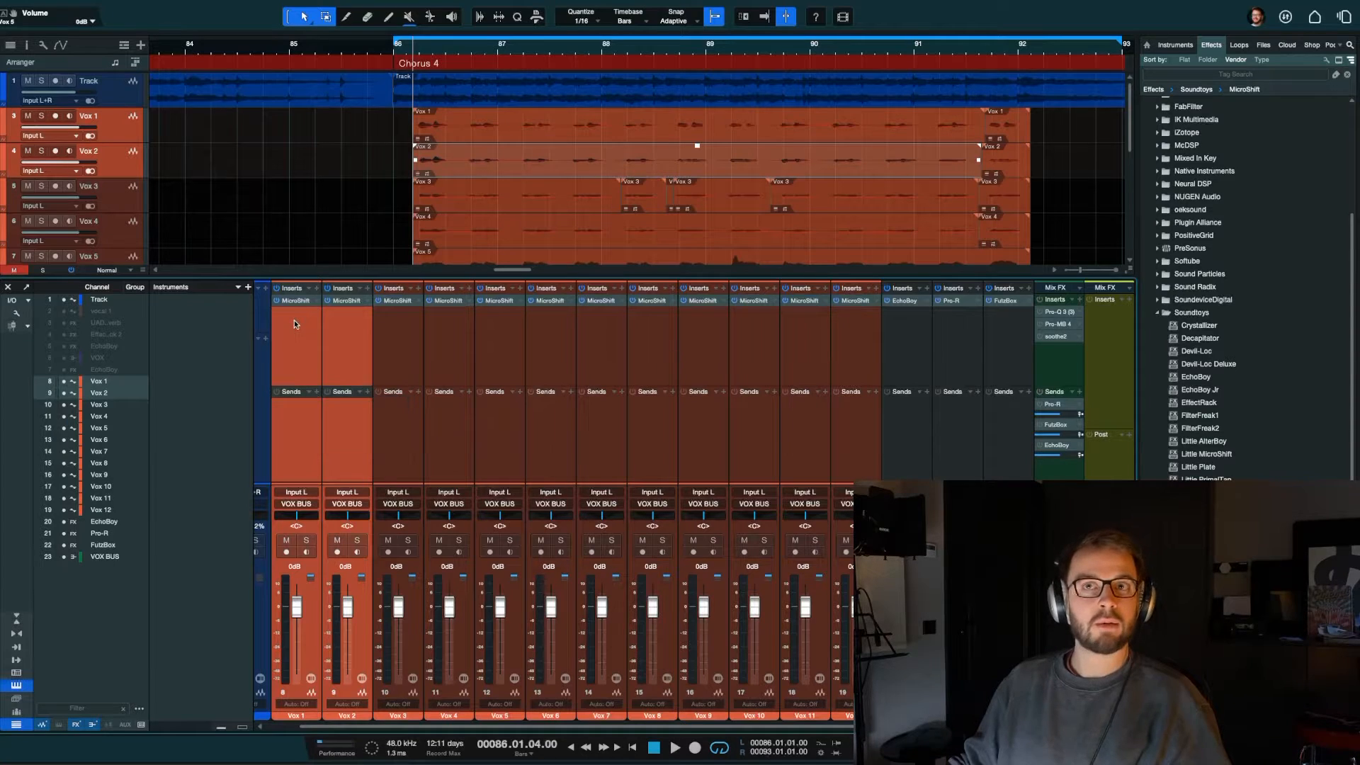
{"action": "left_click", "coordinate": [308, 317]}
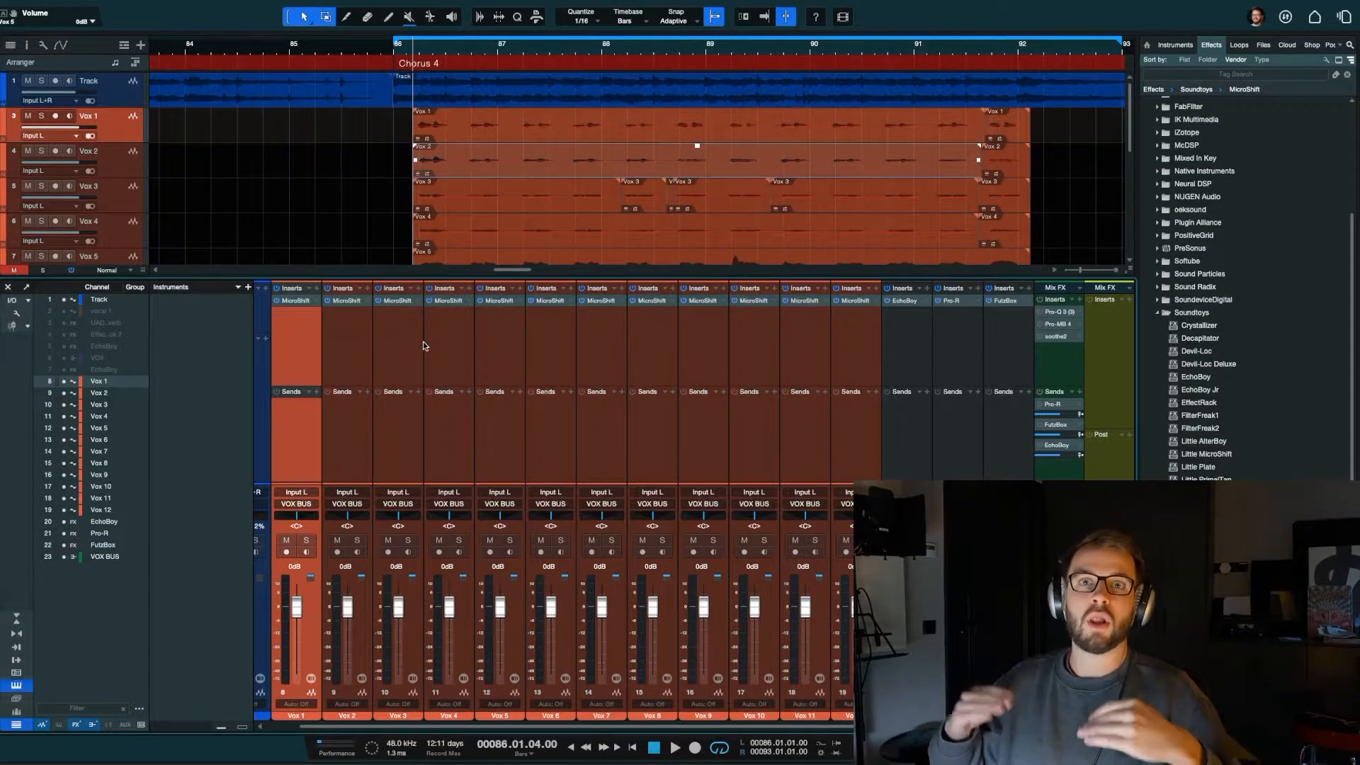
{"action": "left_click", "coordinate": [362, 613]}
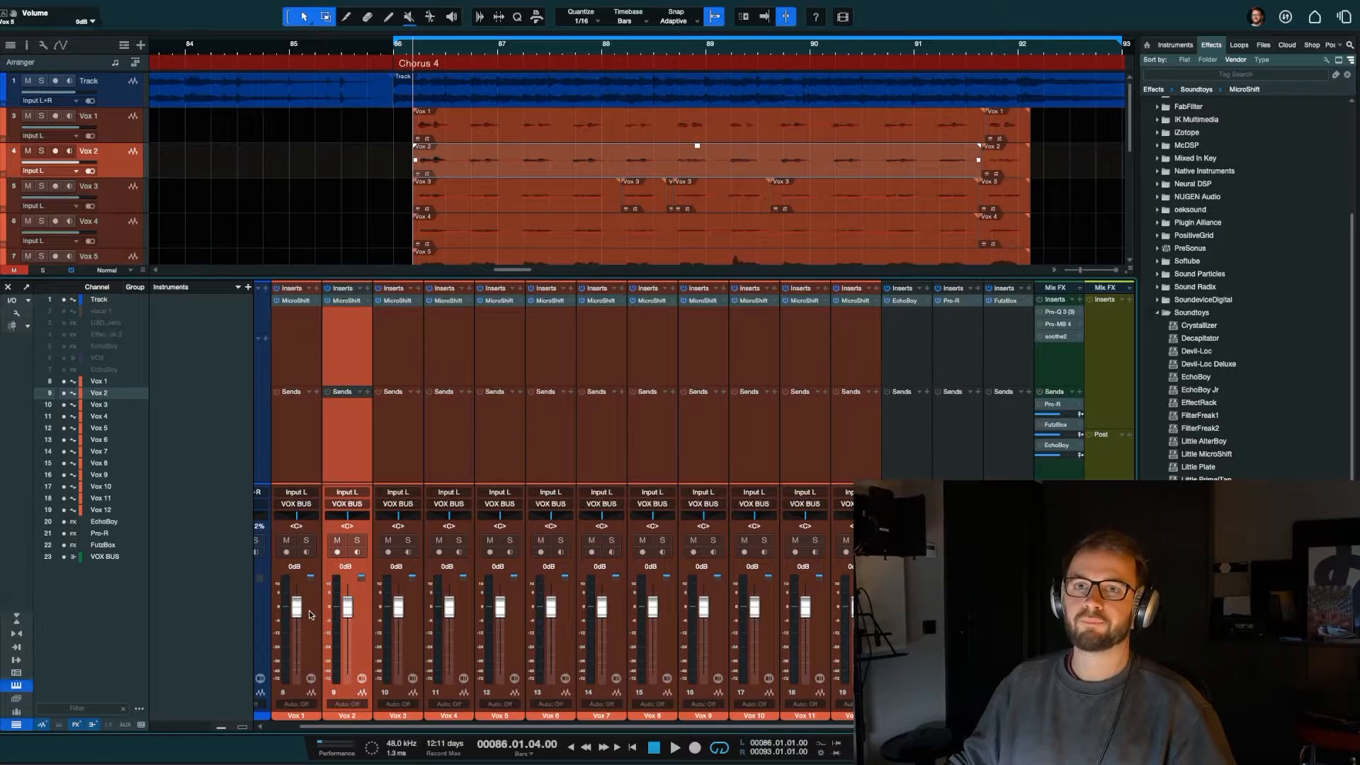
{"action": "left_click", "coordinate": [309, 615], "text": "shift"}
{"action": "key", "text": "s"}
{"action": "key", "text": "space"}
Step: Add Vox 3 and Vox 4 to the solo and lower their volume together to -0.4 dB
{"action": "left_click", "coordinate": [429, 610]}
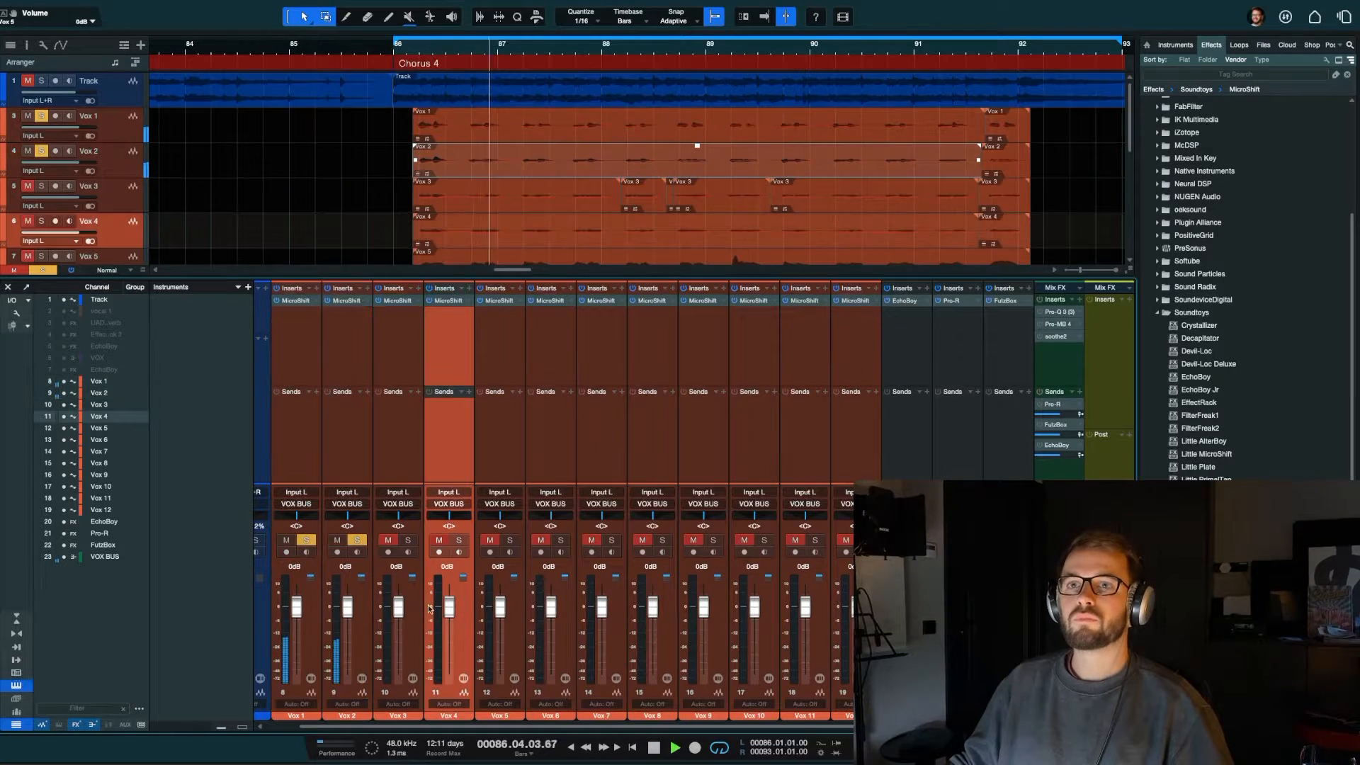
{"action": "left_click", "coordinate": [424, 601], "text": "shift"}
{"action": "key", "text": "s"}
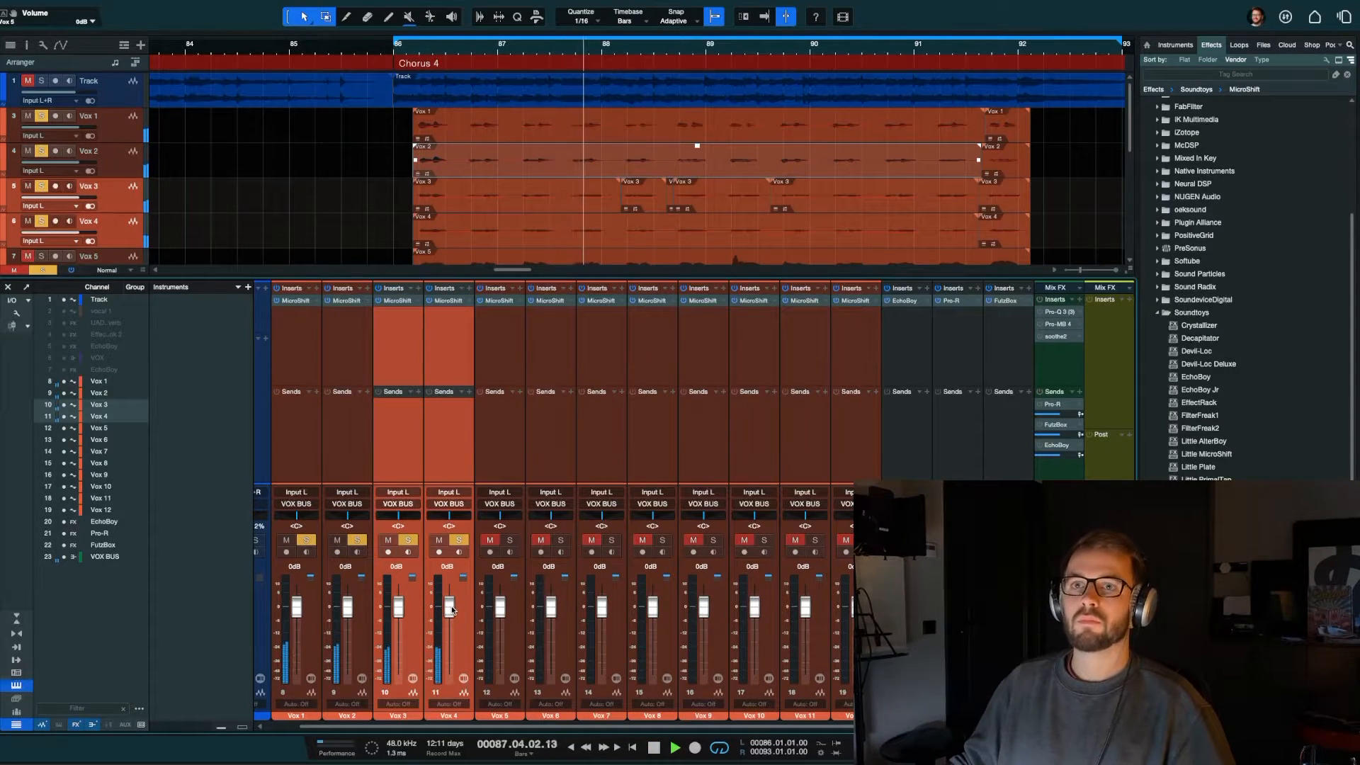
{"action": "left_click_drag", "start_coordinate": [451, 609], "coordinate": [451, 610]}
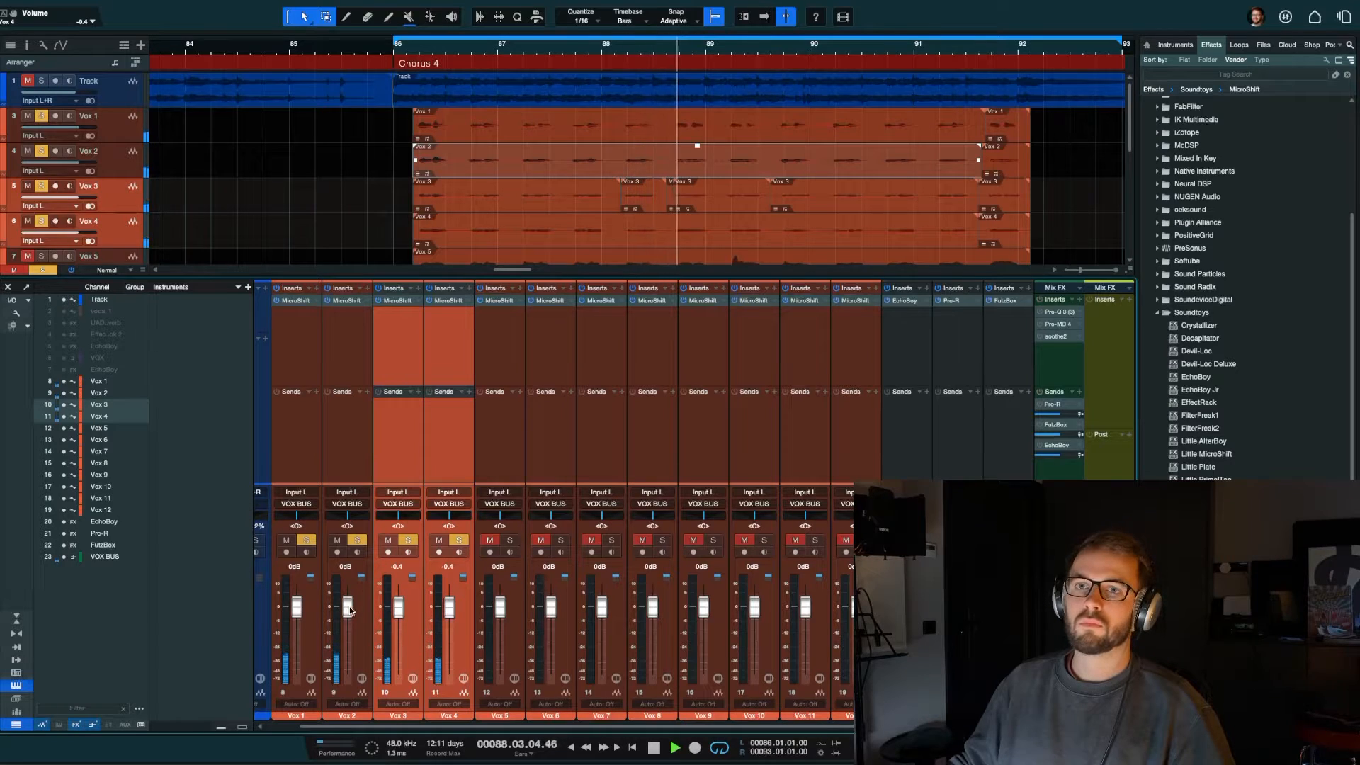
Step: Lower the volume of Vox 1 and Vox 2 together to -3.8 dB
{"action": "left_click_drag", "start_coordinate": [350, 611], "coordinate": [297, 623]}
{"action": "left_click", "coordinate": [348, 619]}
{"action": "left_click", "coordinate": [297, 608], "text": "shift"}
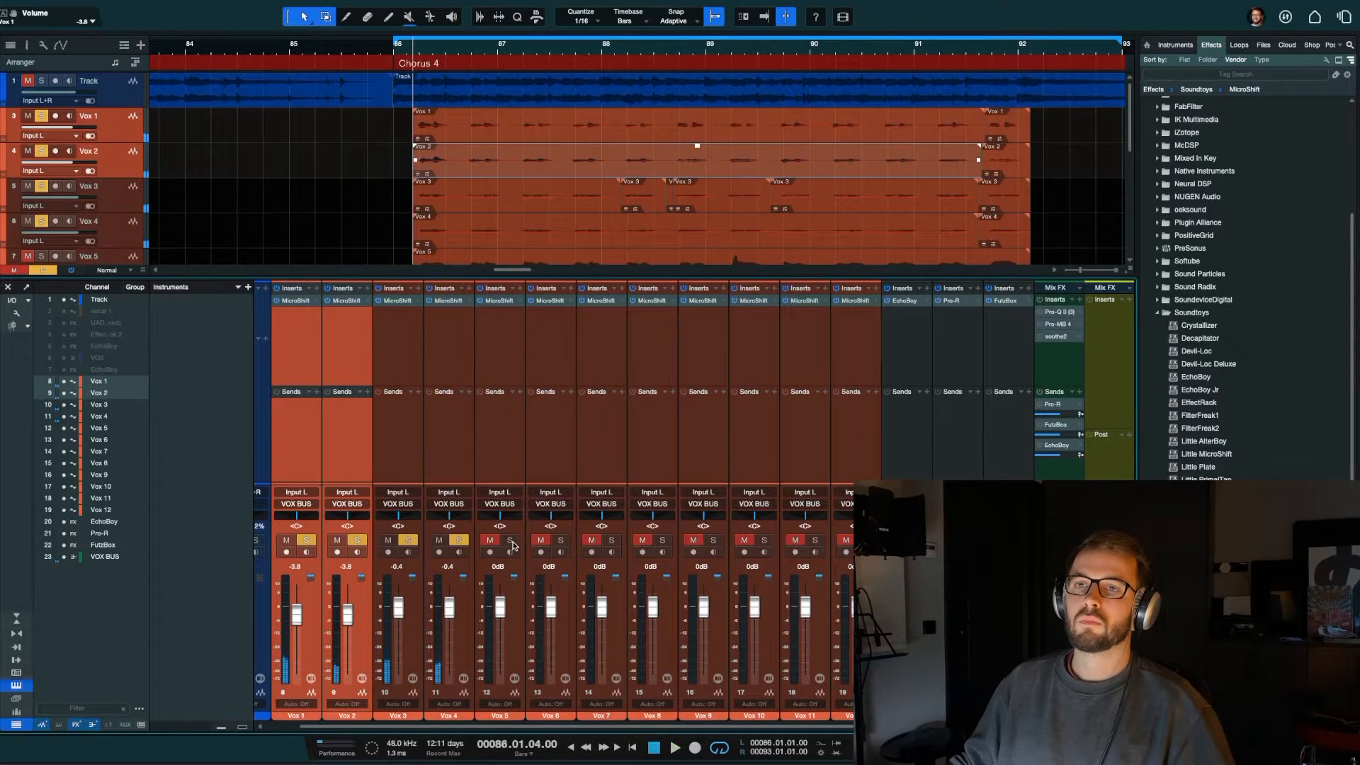
Step: Add Vox 5 and Vox 6 to the soloed channels and lower their volume together to -7.2 dB during playback
{"action": "left_click", "coordinate": [565, 449]}
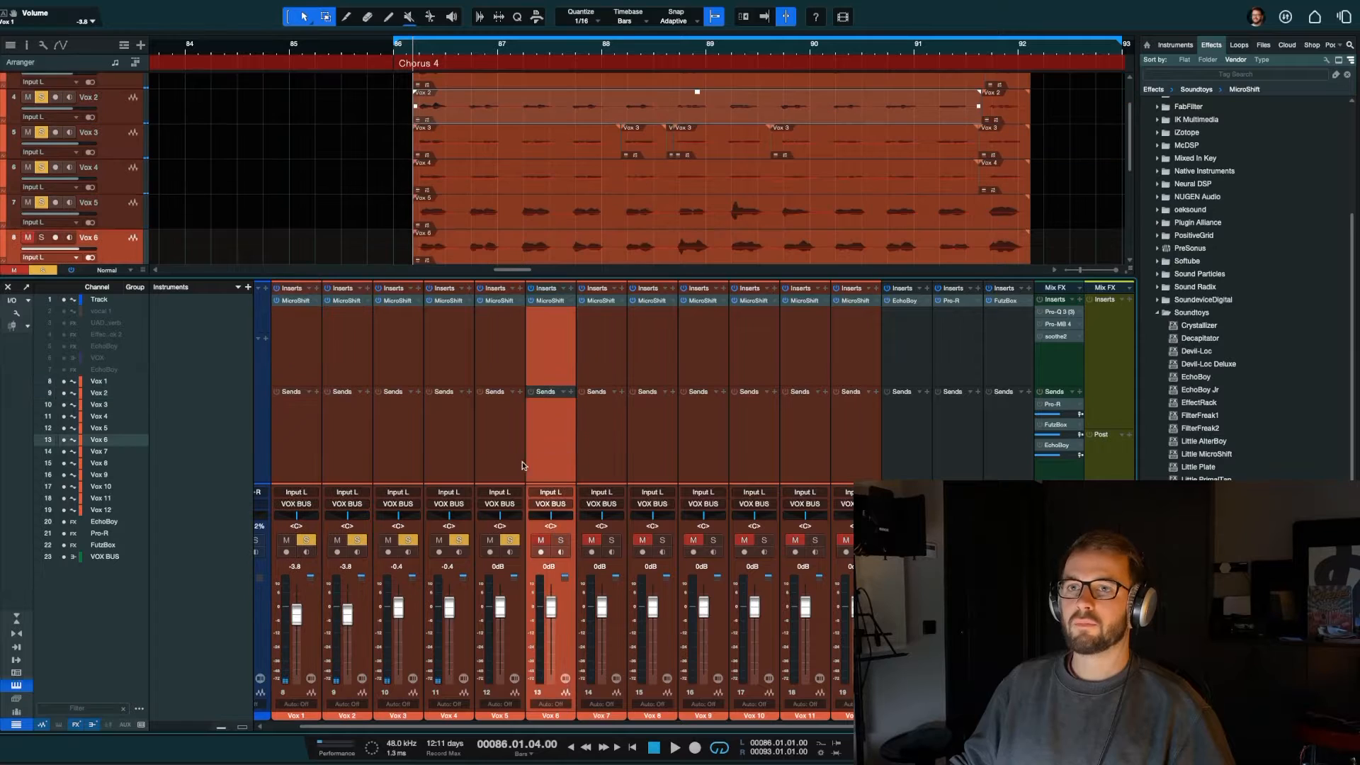
{"action": "left_click", "coordinate": [514, 457], "text": "shift"}
{"action": "key", "text": "space"}
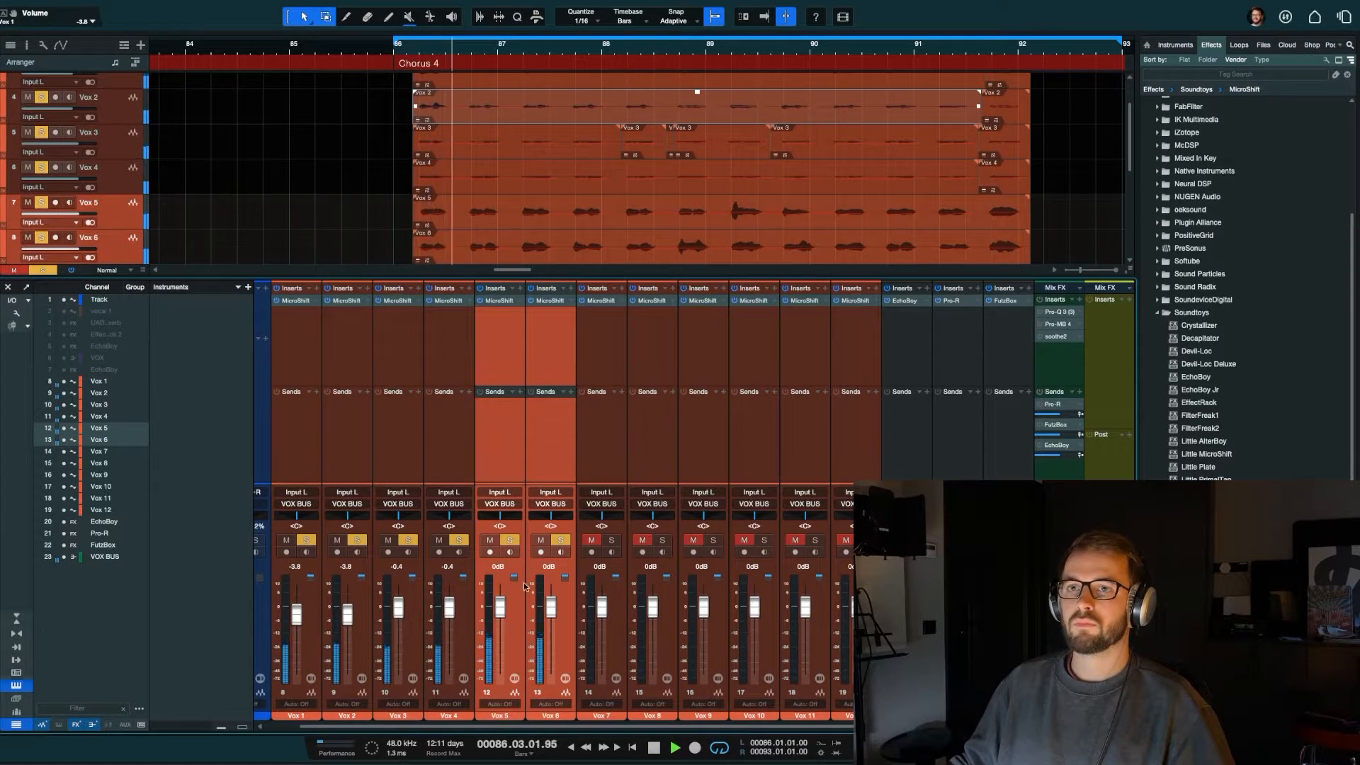
{"action": "left_click_drag", "start_coordinate": [549, 610], "coordinate": [549, 627]}
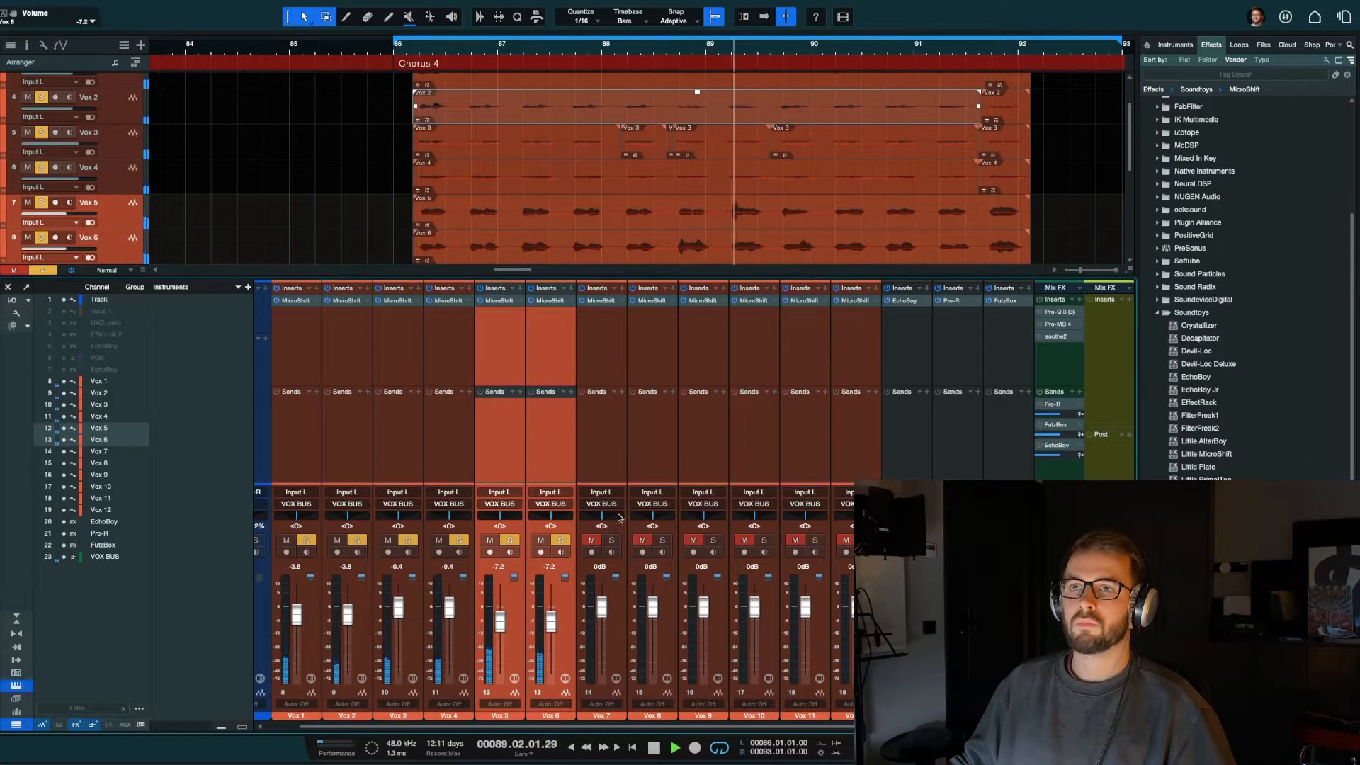
Step: Add Vox 7 and Vox 8 to the soloed channels and lower their volume together to -8.6 dB during playback
{"action": "left_click", "coordinate": [603, 472]}
{"action": "left_click", "coordinate": [660, 455], "text": "ctrl"}
{"action": "key", "text": "space"}
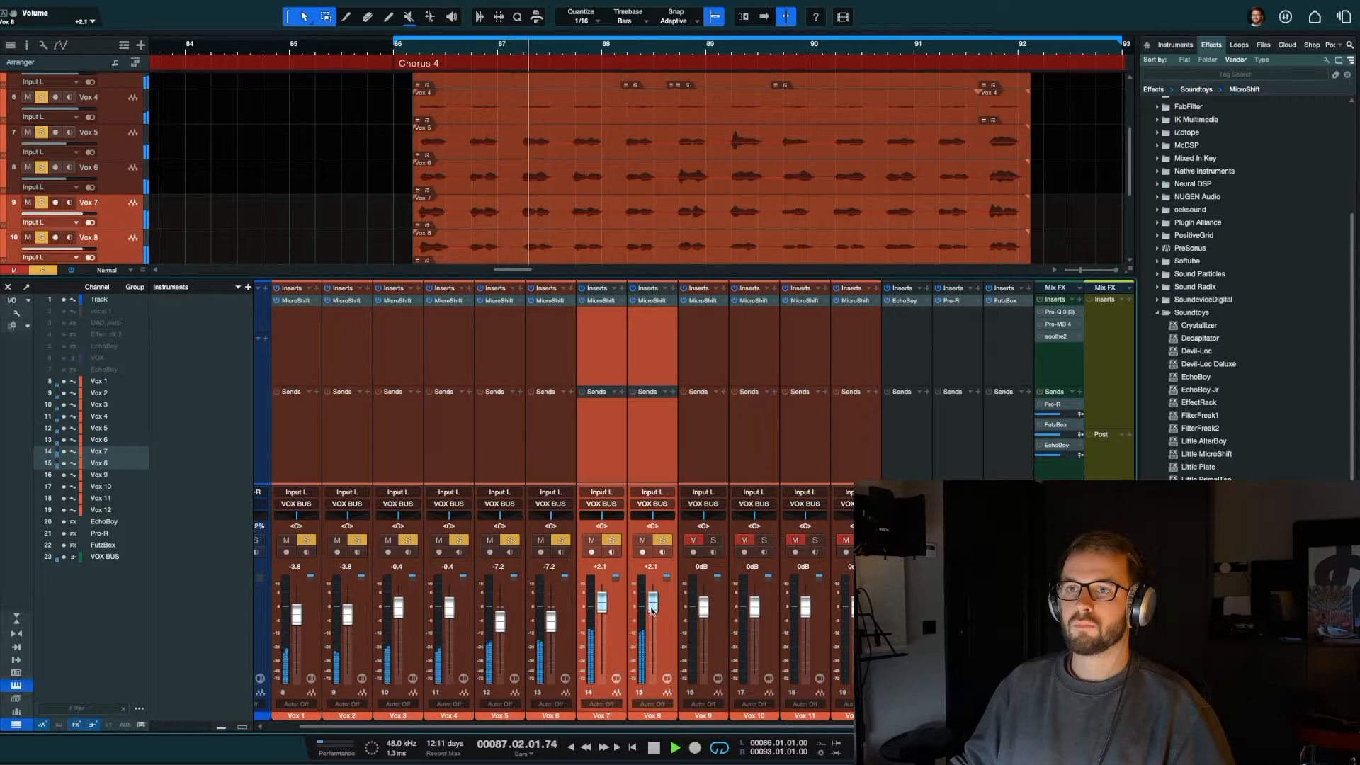
{"action": "mouse_move", "coordinate": [653, 613]}
{"action": "left_mouse_down"}
{"action": "mouse_move", "coordinate": [653, 652]}
{"action": "mouse_move", "coordinate": [648, 632]}
{"action": "left_mouse_up"}
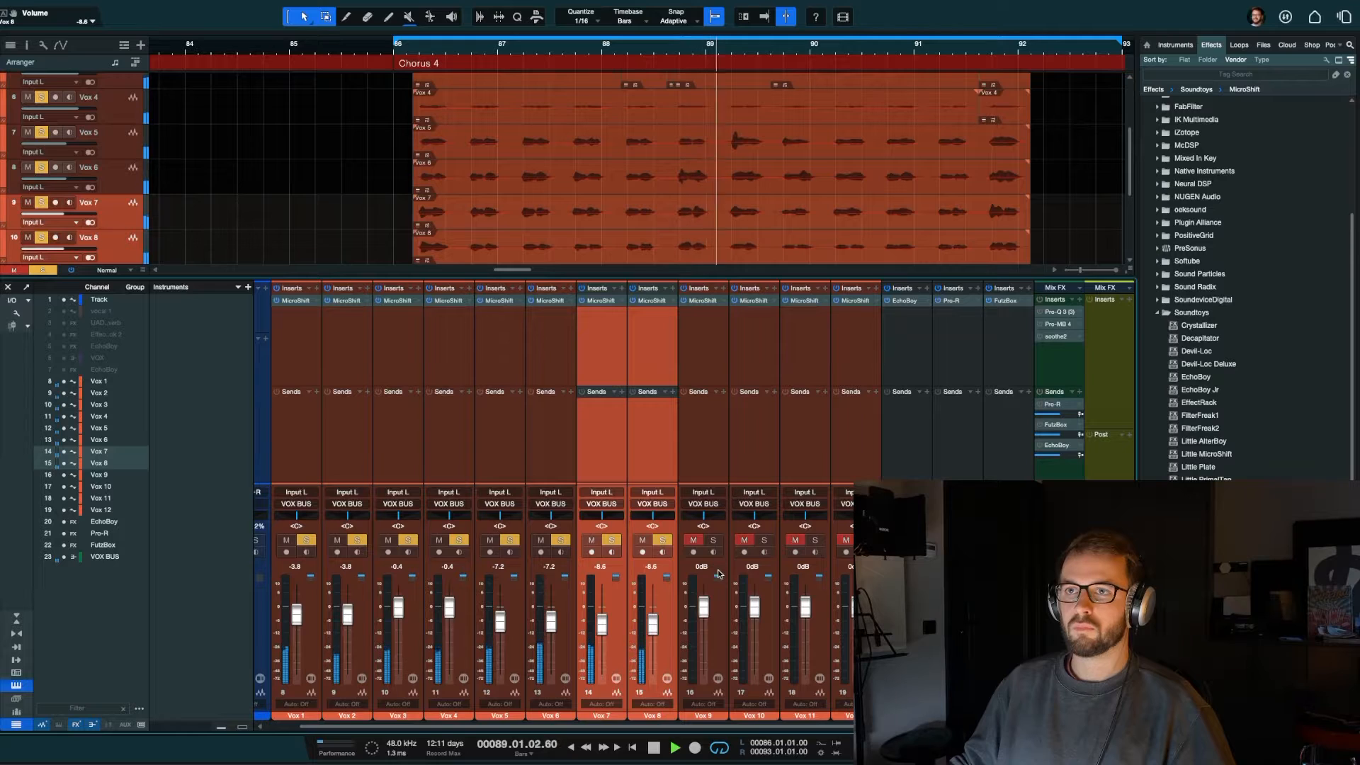
Step: Add Vox 9 and Vox 10 to the soloed channels and lower their volume together to -1.0 dB
{"action": "left_click", "coordinate": [712, 468]}
{"action": "left_click", "coordinate": [741, 462], "text": "ctrl"}
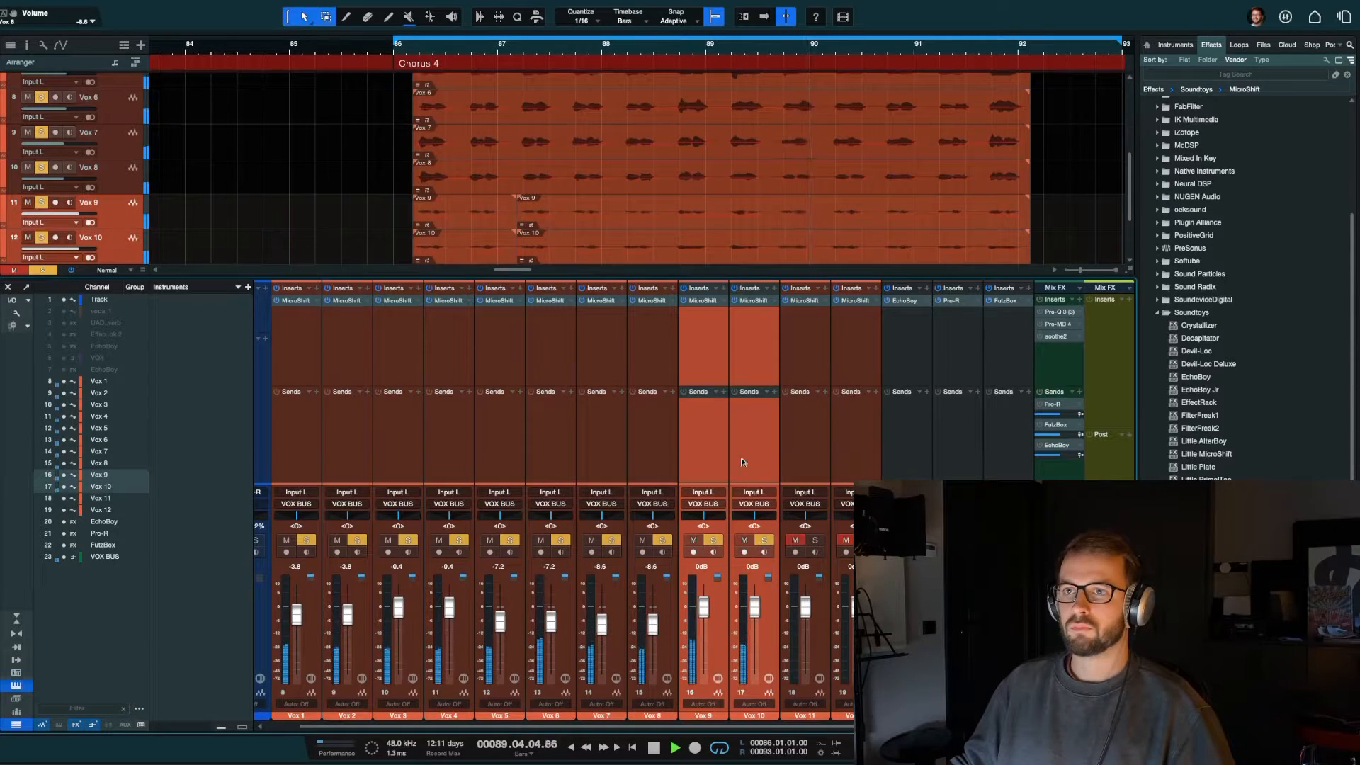
{"action": "left_click_drag", "start_coordinate": [755, 614], "coordinate": [756, 616]}
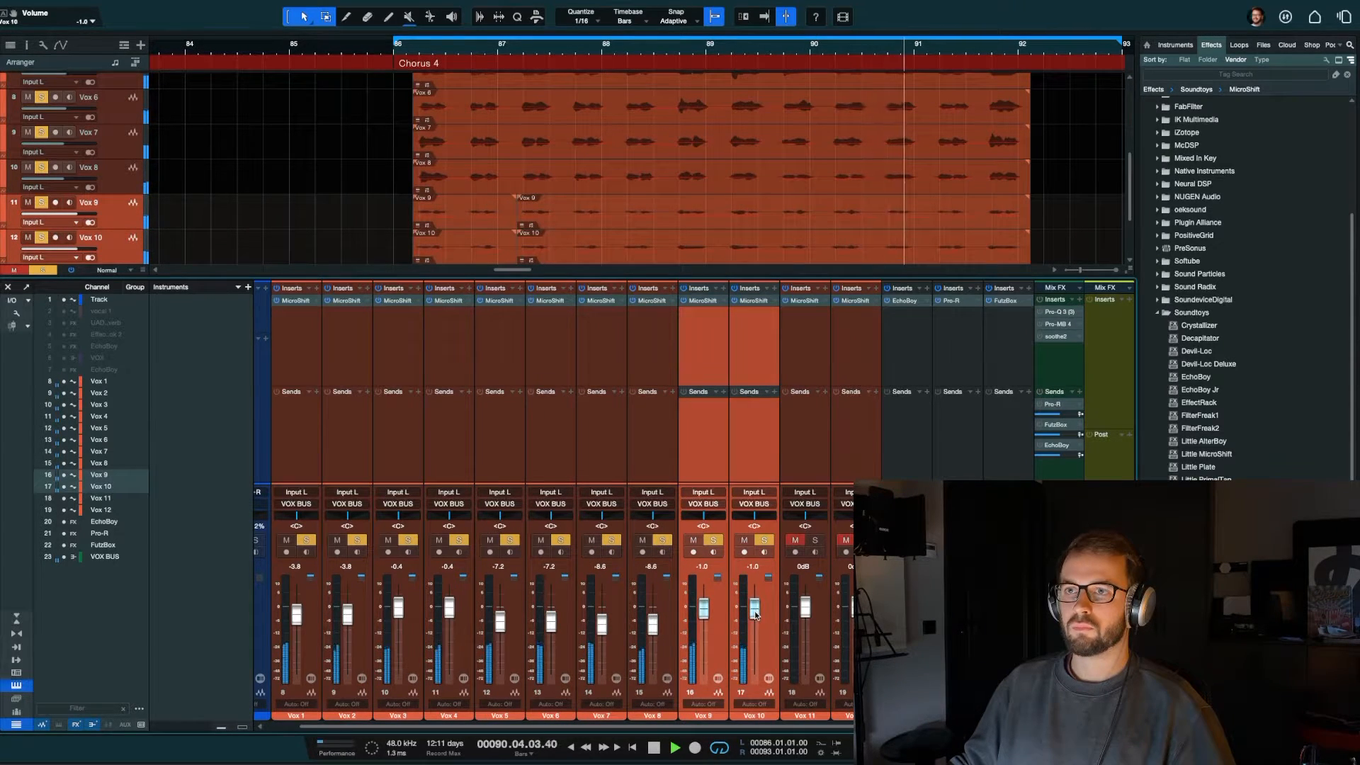
Step: Add Vox 11 and Vox 12 to the soloed channels, lower their volume together to -4.6 dB and stop playback
{"action": "left_click", "coordinate": [812, 468]}
{"action": "left_click", "coordinate": [844, 462], "text": "shift"}
{"action": "key", "text": "s"}
{"action": "mouse_move", "coordinate": [857, 607]}
{"action": "left_mouse_down"}
{"action": "mouse_move", "coordinate": [856, 631]}
{"action": "mouse_move", "coordinate": [856, 617]}
{"action": "left_mouse_up"}
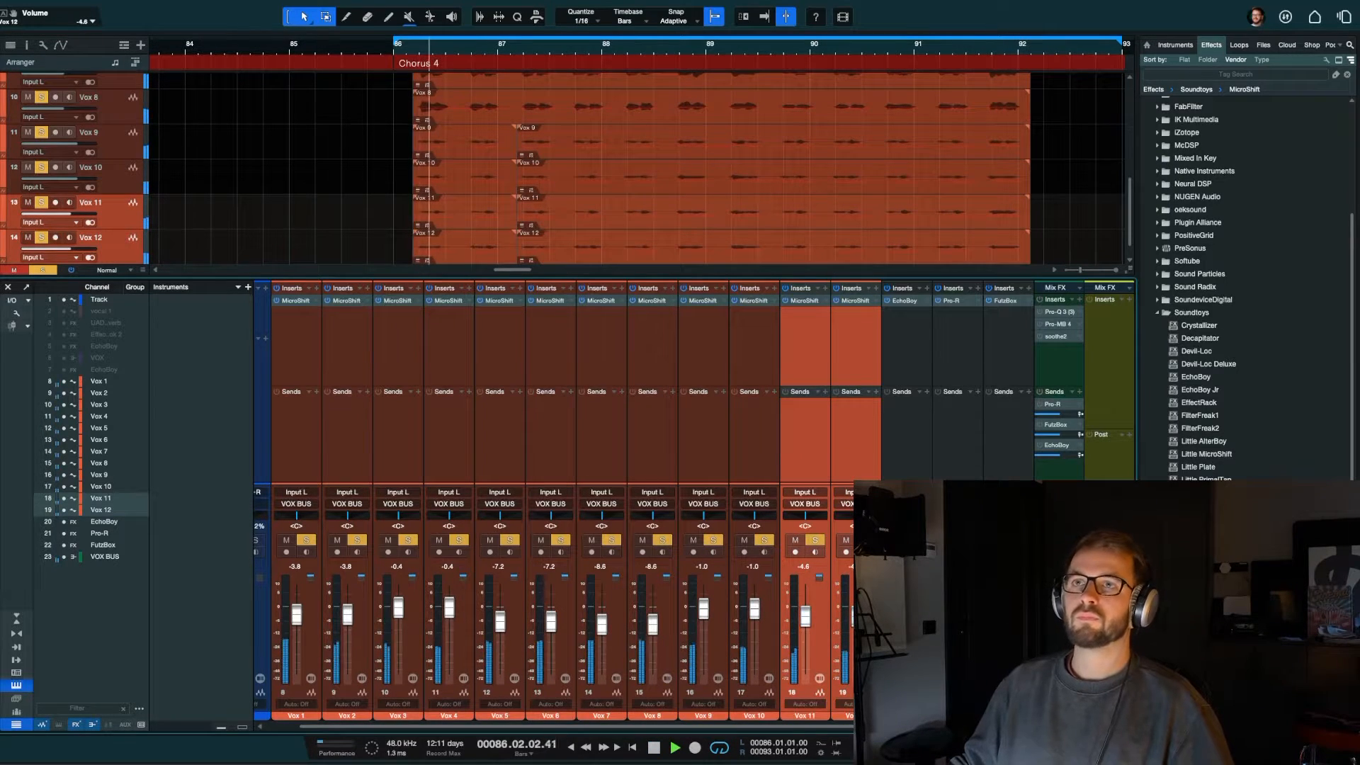
{"action": "key", "text": "space"}
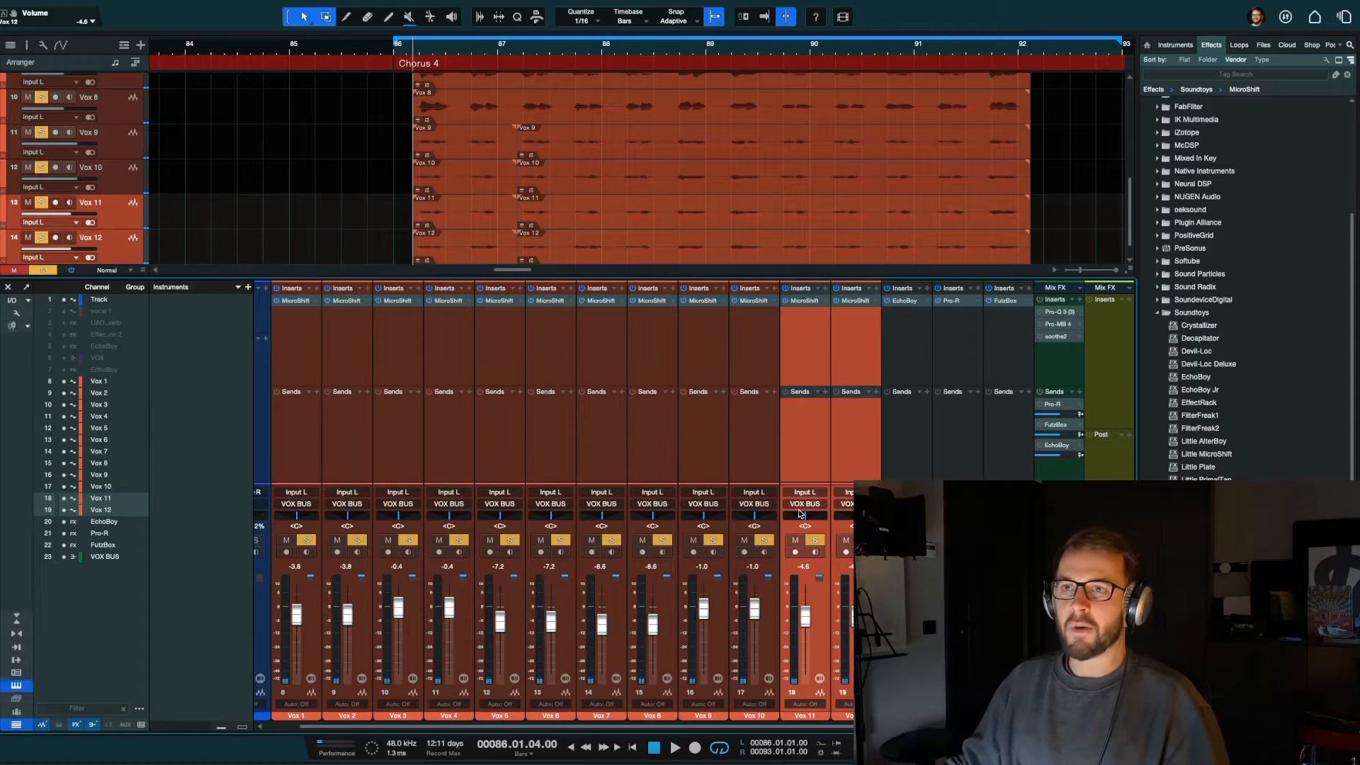
Step: Review the vocal routing by selecting all channels from Vox 1 to Vox 12, the Pro-R effect channel and the VOX BUS
{"action": "left_click", "coordinate": [863, 438]}
{"action": "left_click", "coordinate": [319, 430]}
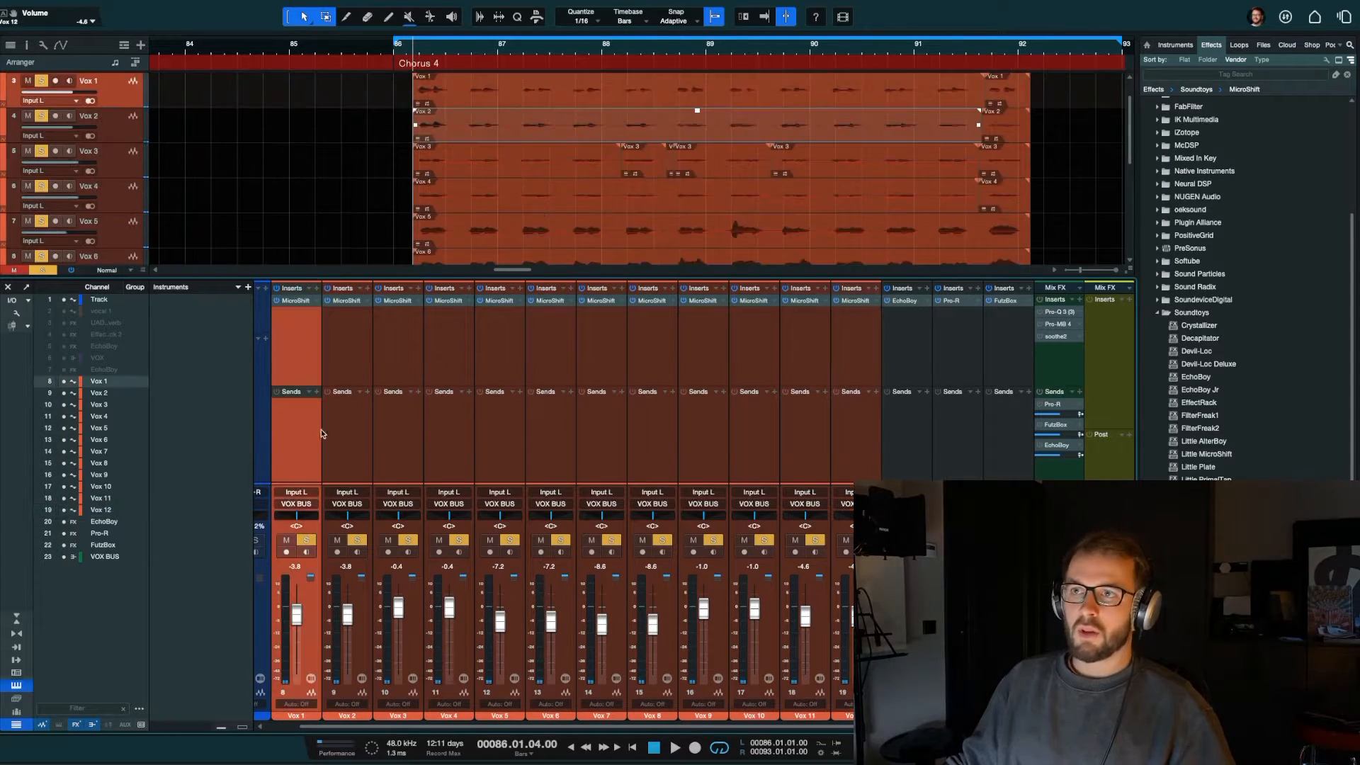
{"action": "left_click", "coordinate": [858, 461], "text": "shift"}
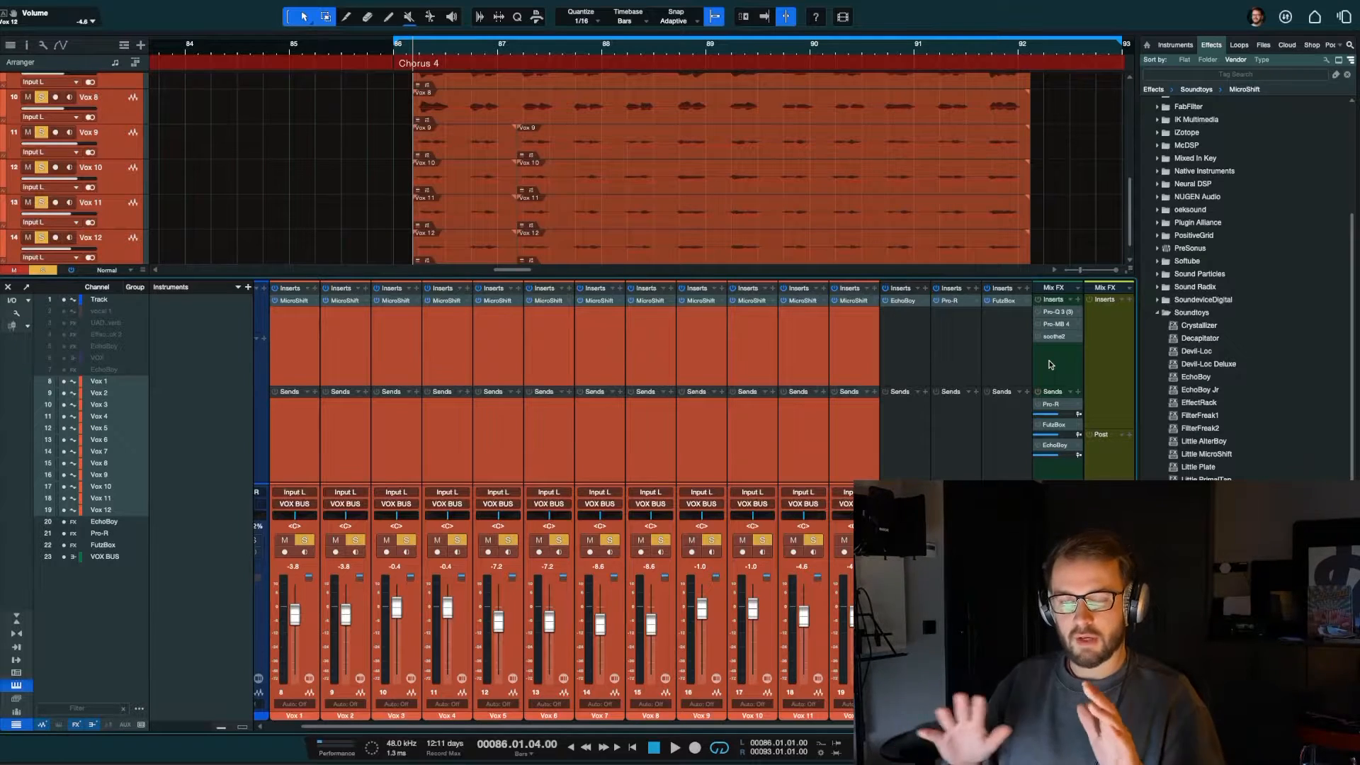
{"action": "left_click", "coordinate": [937, 427]}
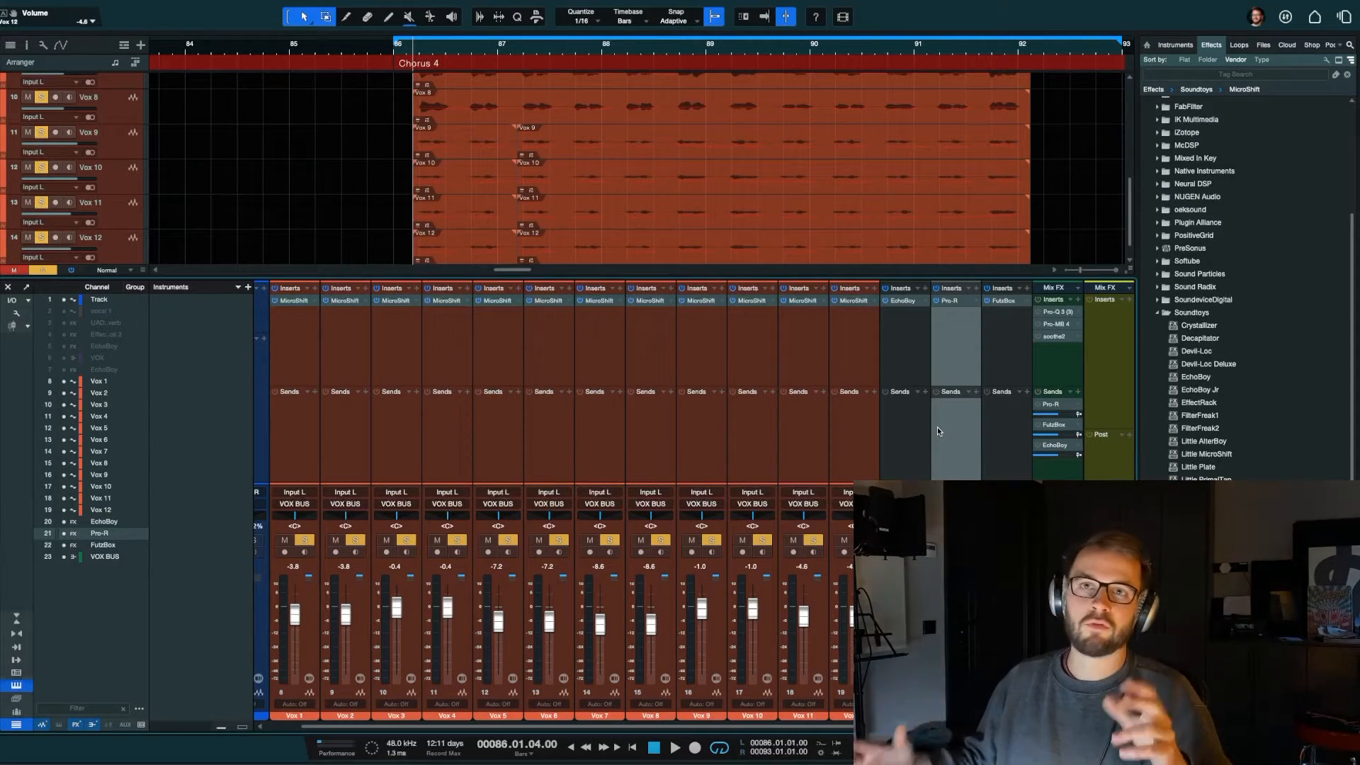
{"action": "left_click", "coordinate": [1049, 358]}
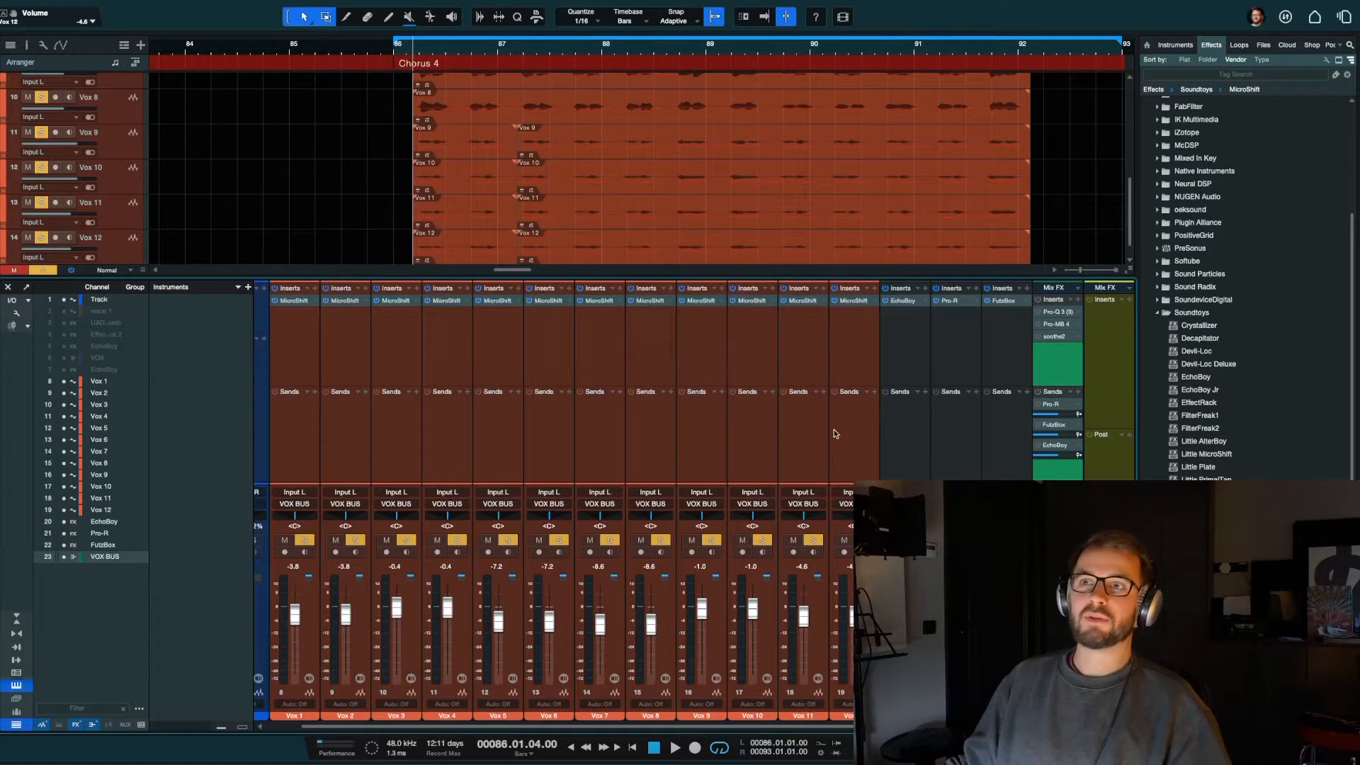
{"action": "left_click", "coordinate": [858, 439]}
{"action": "left_click", "coordinate": [291, 457], "text": "shift"}
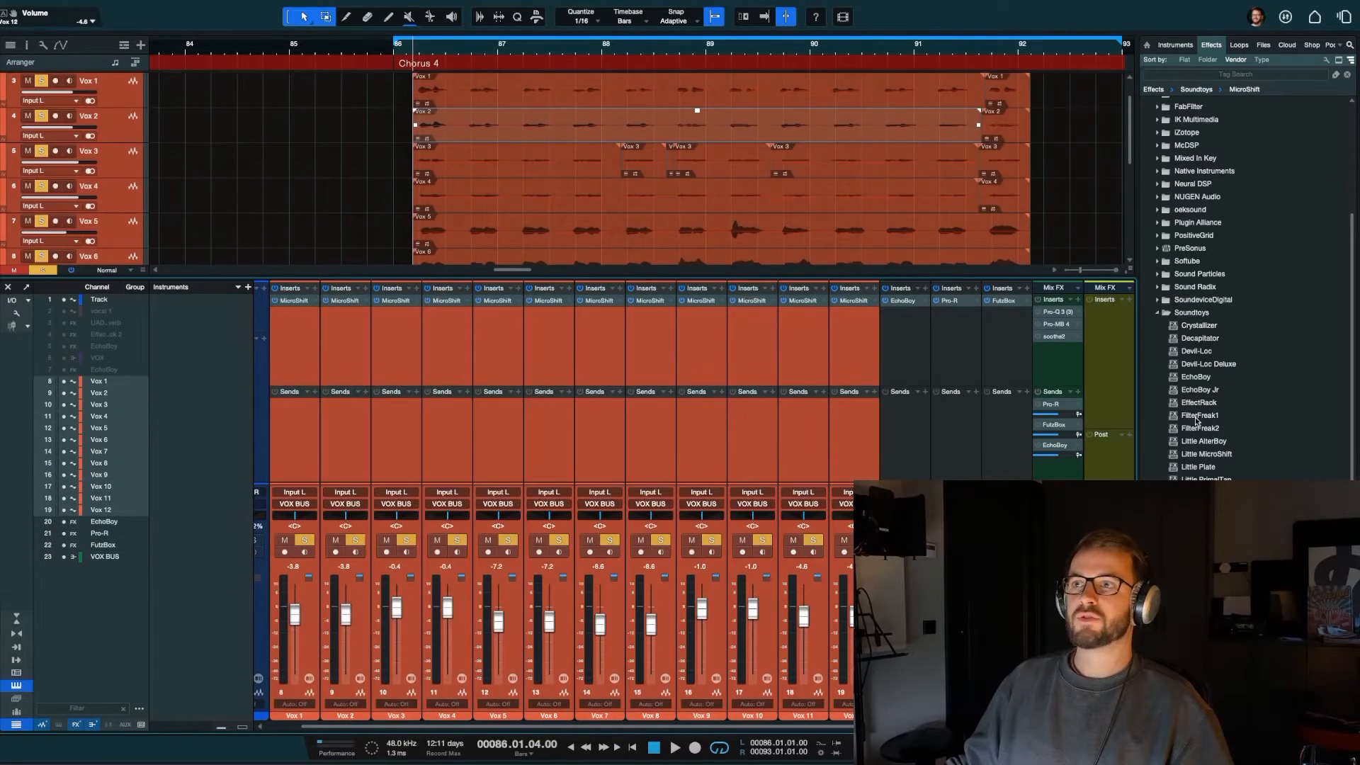
Step: Move the VOX BUS channel in the mixer so it sits directly before Vox 1
{"action": "left_click", "coordinate": [1055, 371]}
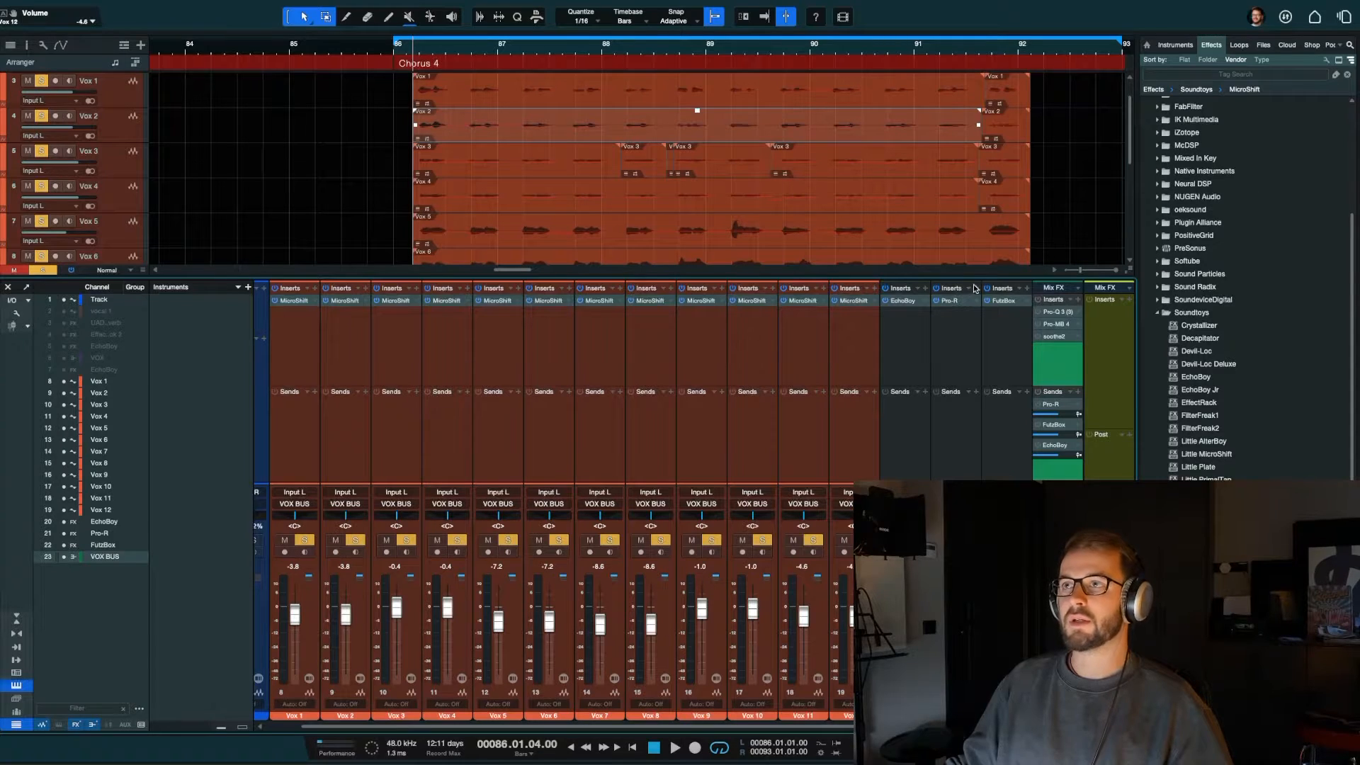
{"action": "left_click_drag", "start_coordinate": [218, 397], "coordinate": [286, 404]}
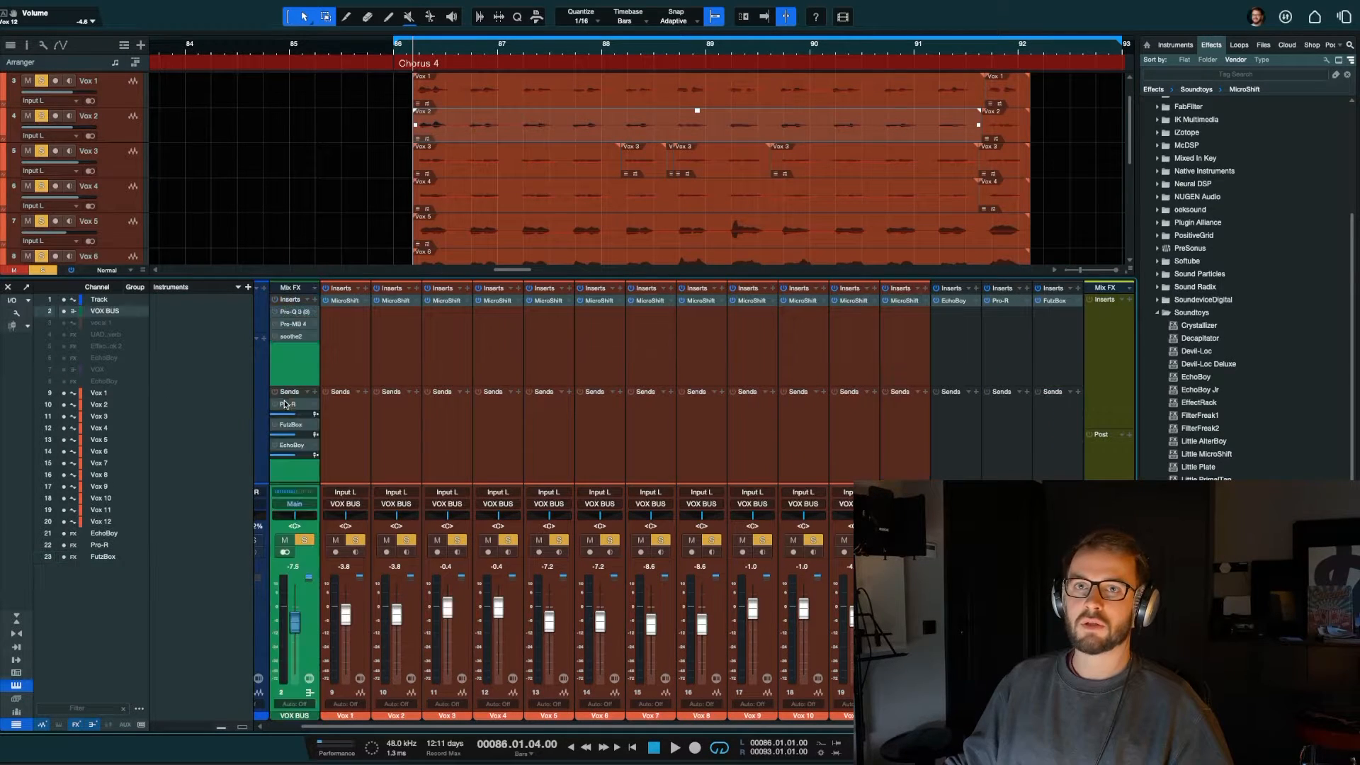
{"action": "scroll", "coordinate": [397, 360], "scroll_direction": "left", "scroll_amount": 2}
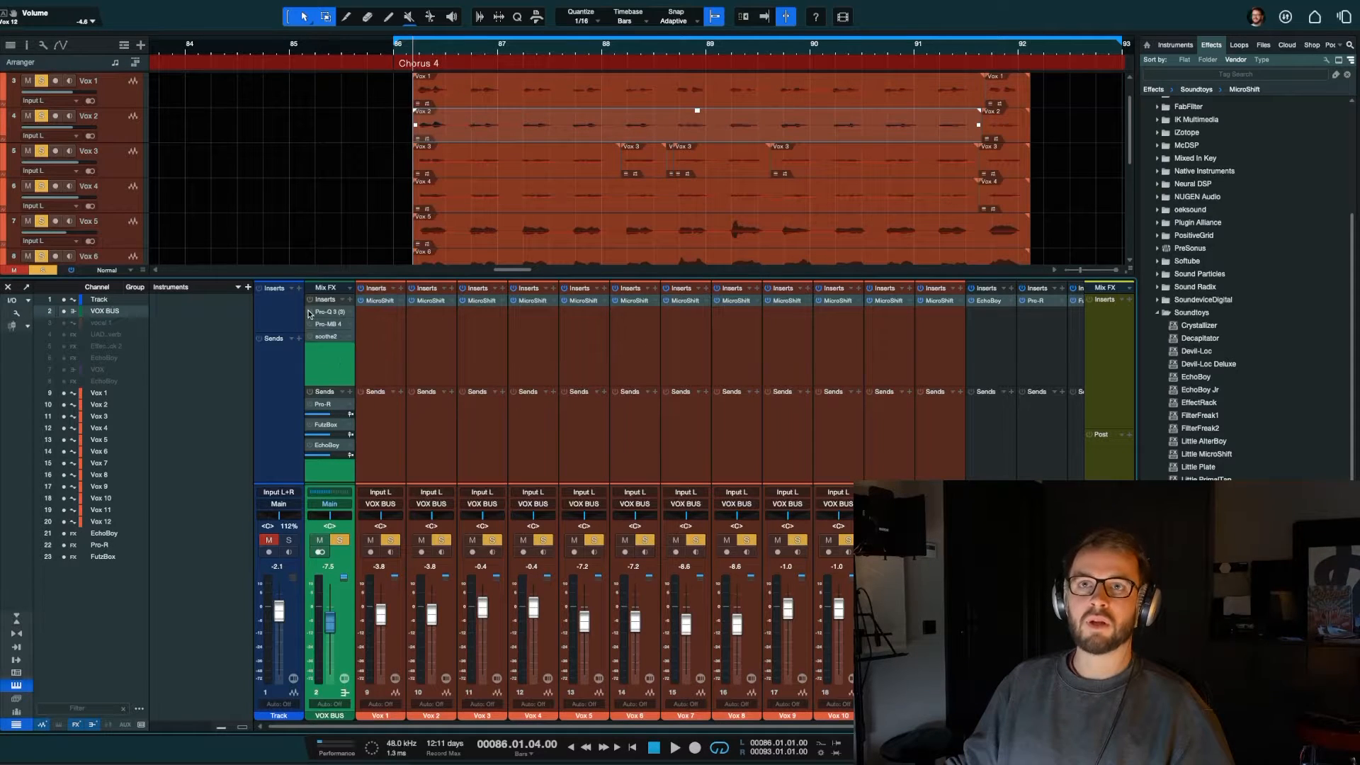
Step: Activate Pro-Q 3 on the VOX BUS, open it and audition its 100 Hz low-cut band while the chorus plays
{"action": "right_click", "coordinate": [325, 314]}
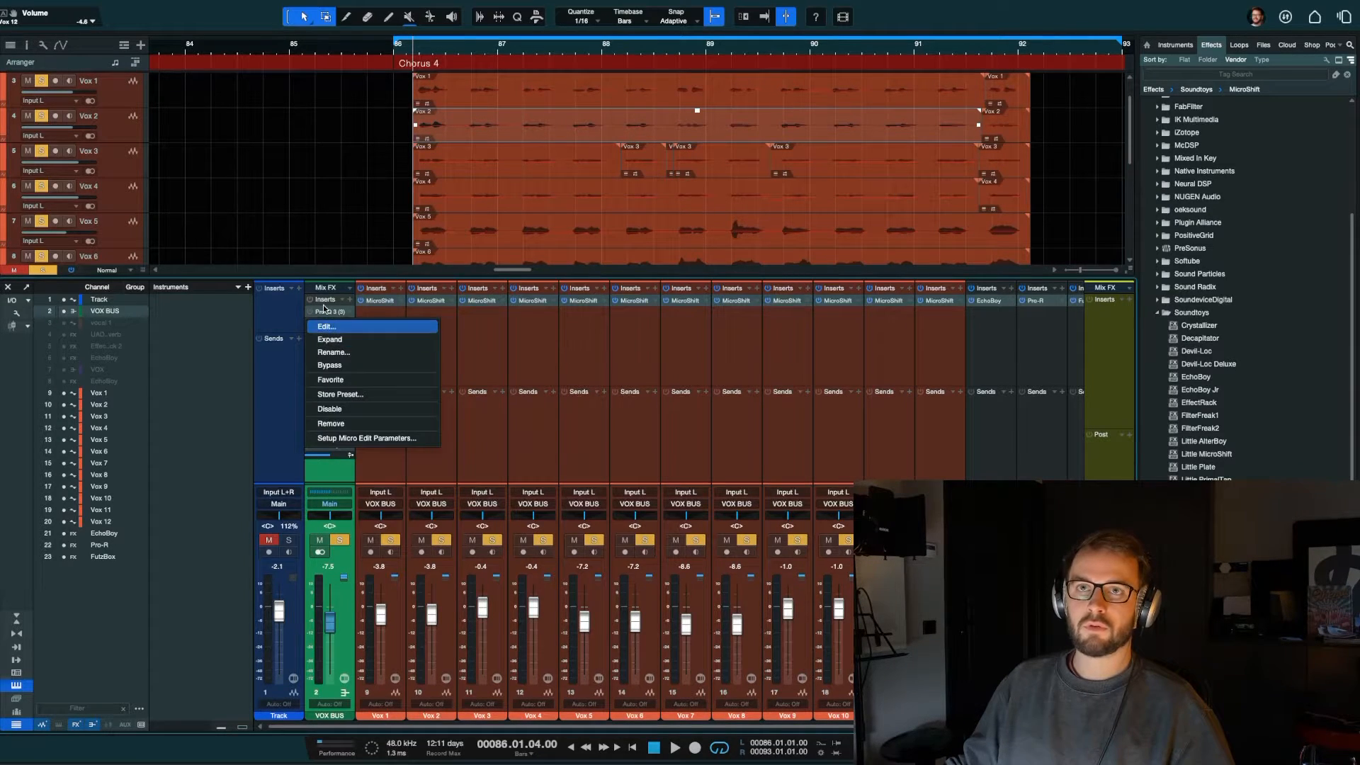
{"action": "left_click", "coordinate": [309, 314]}
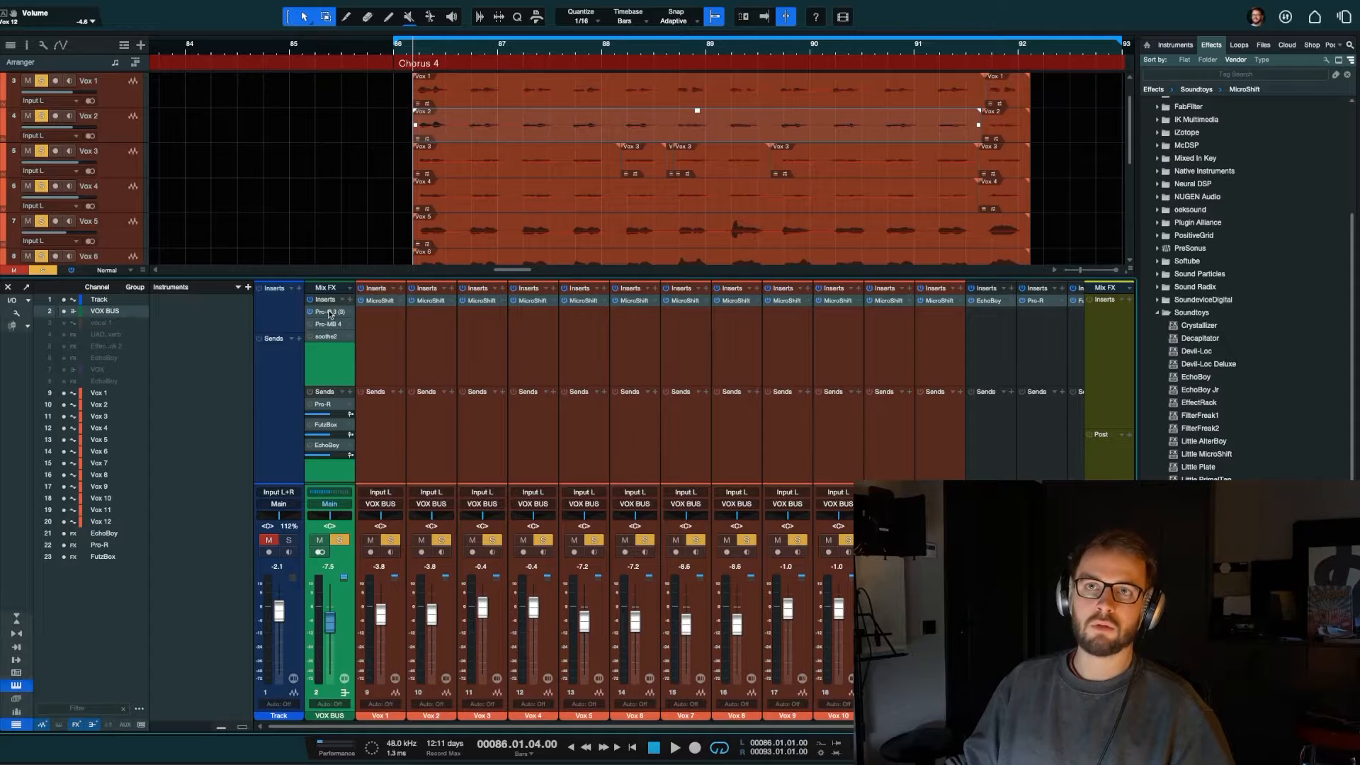
{"action": "left_click", "coordinate": [329, 313]}
{"action": "key", "text": "space"}
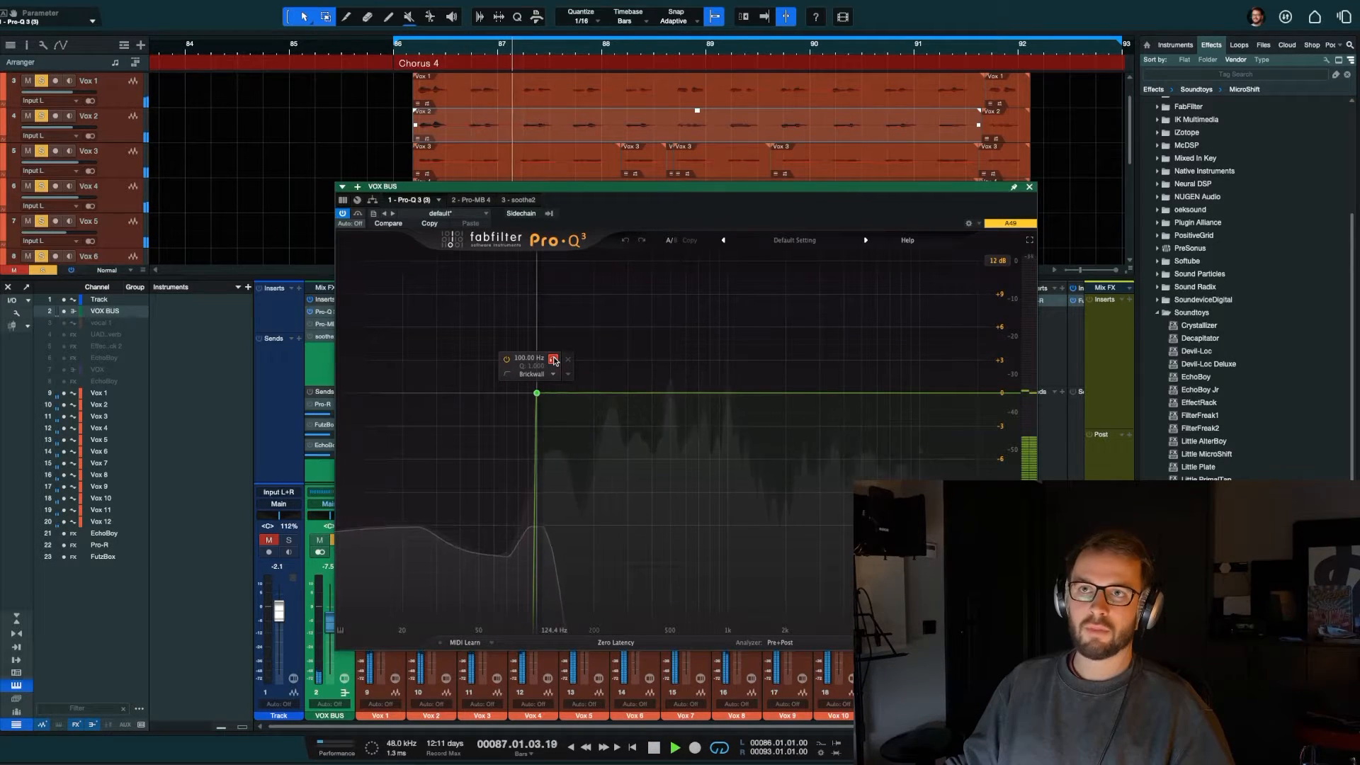
{"action": "left_click", "coordinate": [554, 360]}
{"action": "key", "text": "space"}
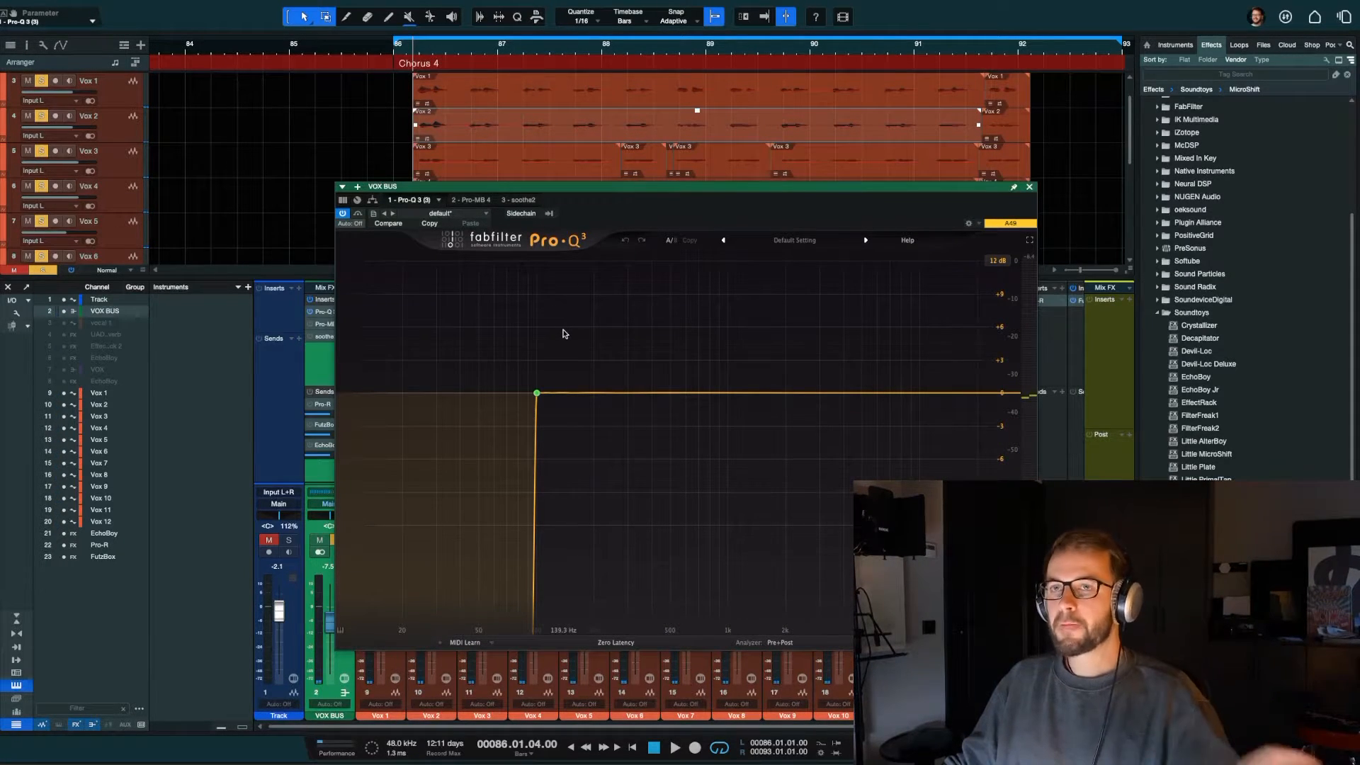
Step: Set the 100 Hz low-cut slope to 72 dB/oct, close the EQ and play the chorus to check it
{"action": "mouse_move", "coordinate": [526, 394]}
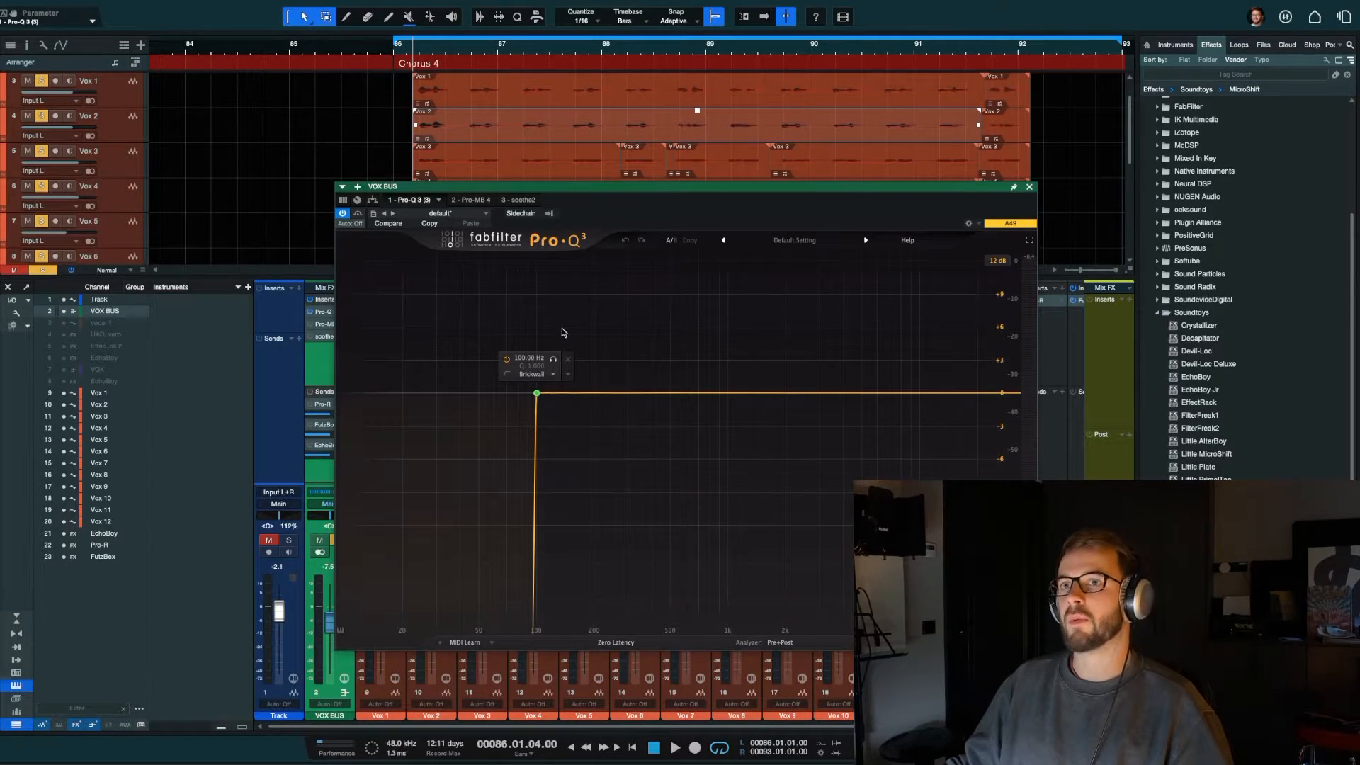
{"action": "left_click", "coordinate": [536, 393], "text": "alt+shift"}
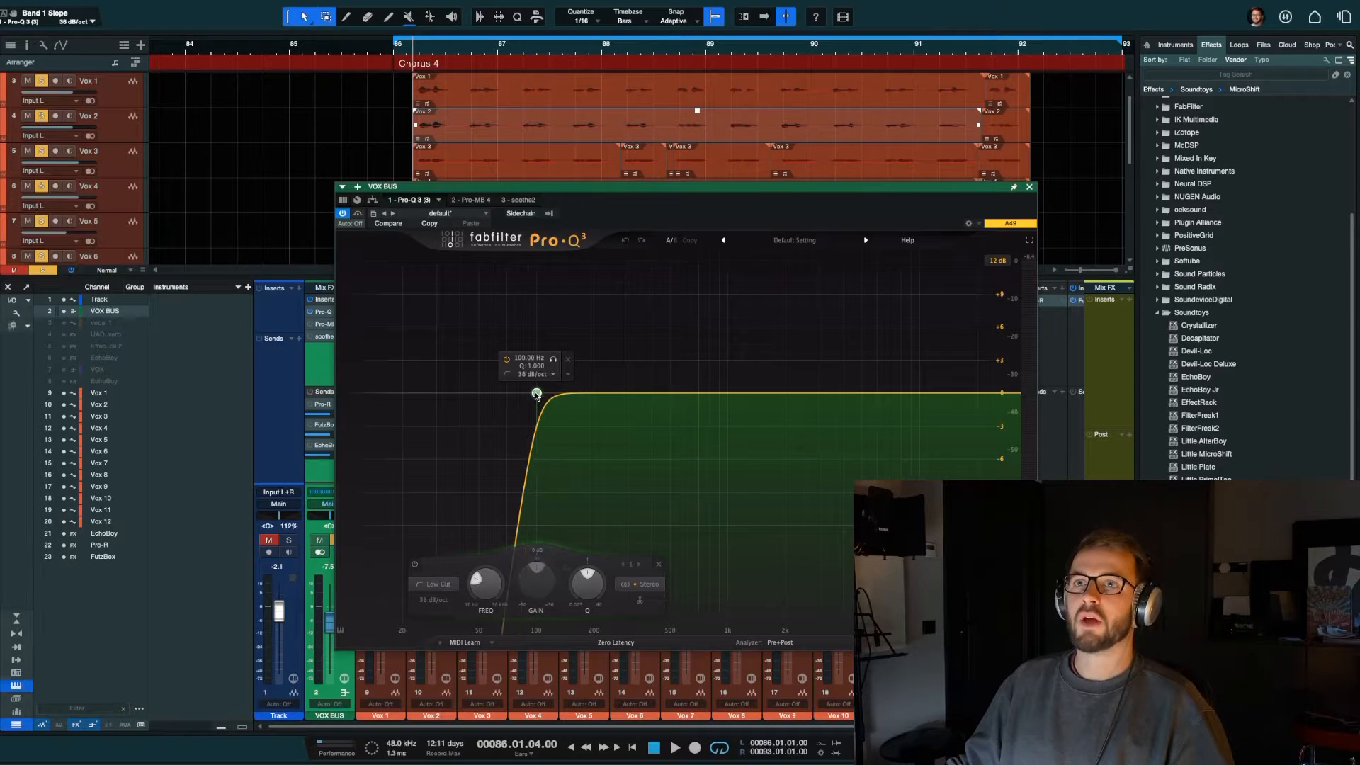
{"action": "scroll", "coordinate": [536, 395], "scroll_direction": "up", "scroll_amount": 4}
{"action": "scroll", "coordinate": [536, 395], "scroll_direction": "down", "scroll_amount": 1}
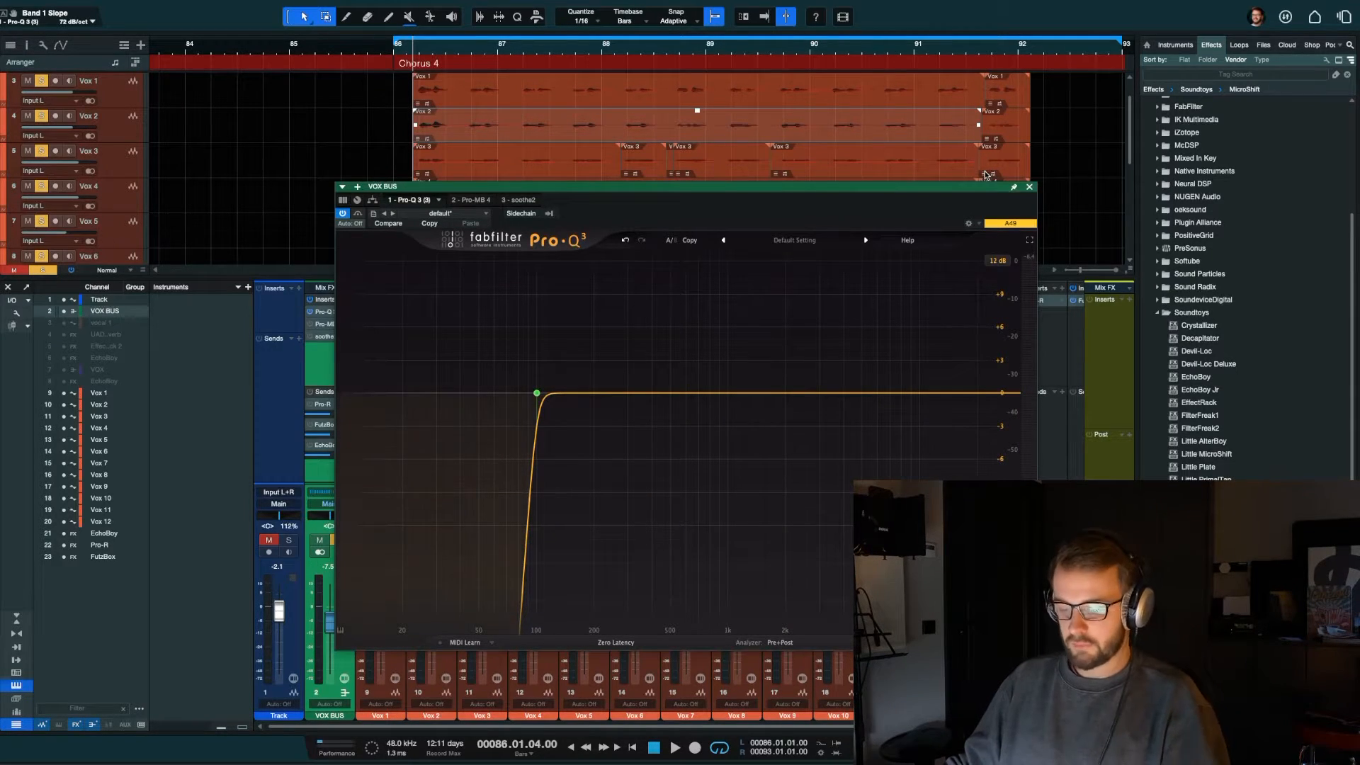
{"action": "left_click", "coordinate": [1030, 186]}
{"action": "key", "text": "space"}
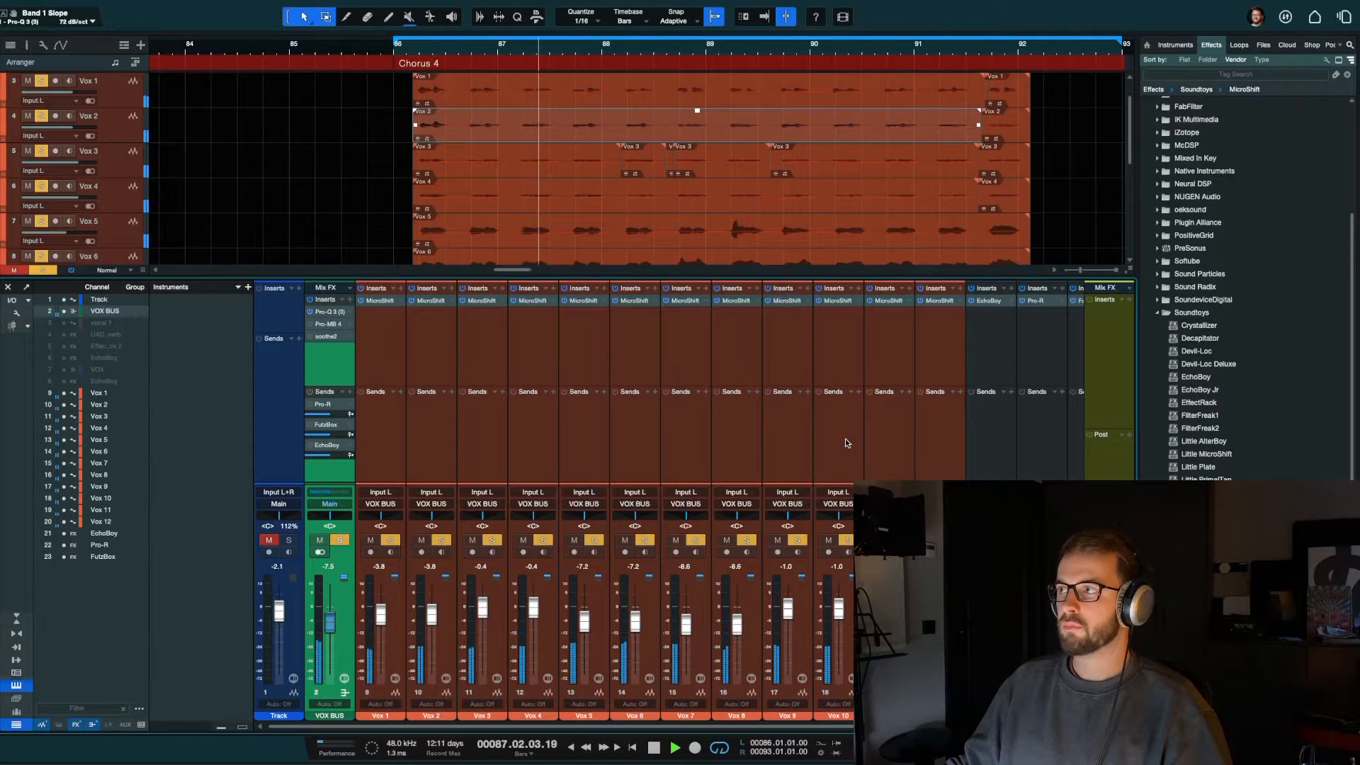
{"action": "key", "text": "space"}
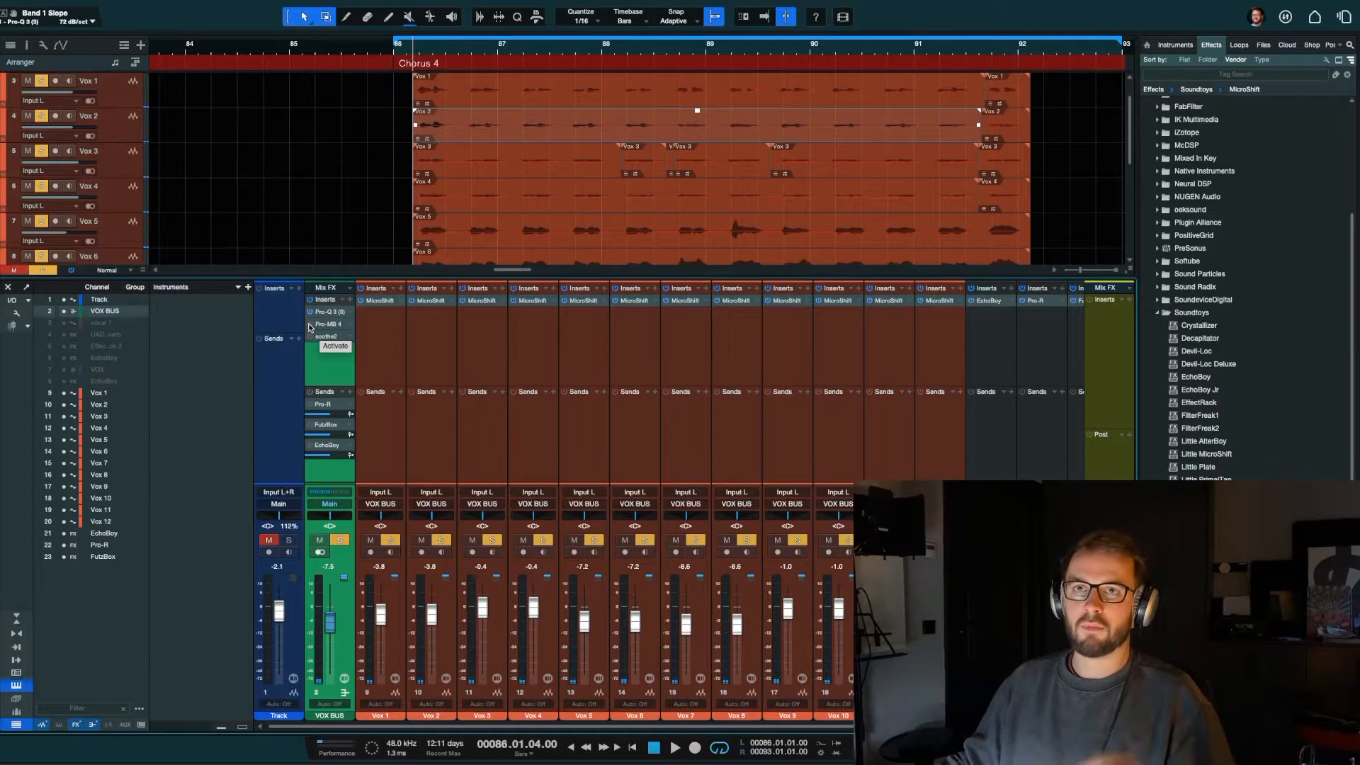
Step: Activate and open Pro-MB on the VOX BUS and remove its high-frequency band
{"action": "left_click", "coordinate": [330, 324]}
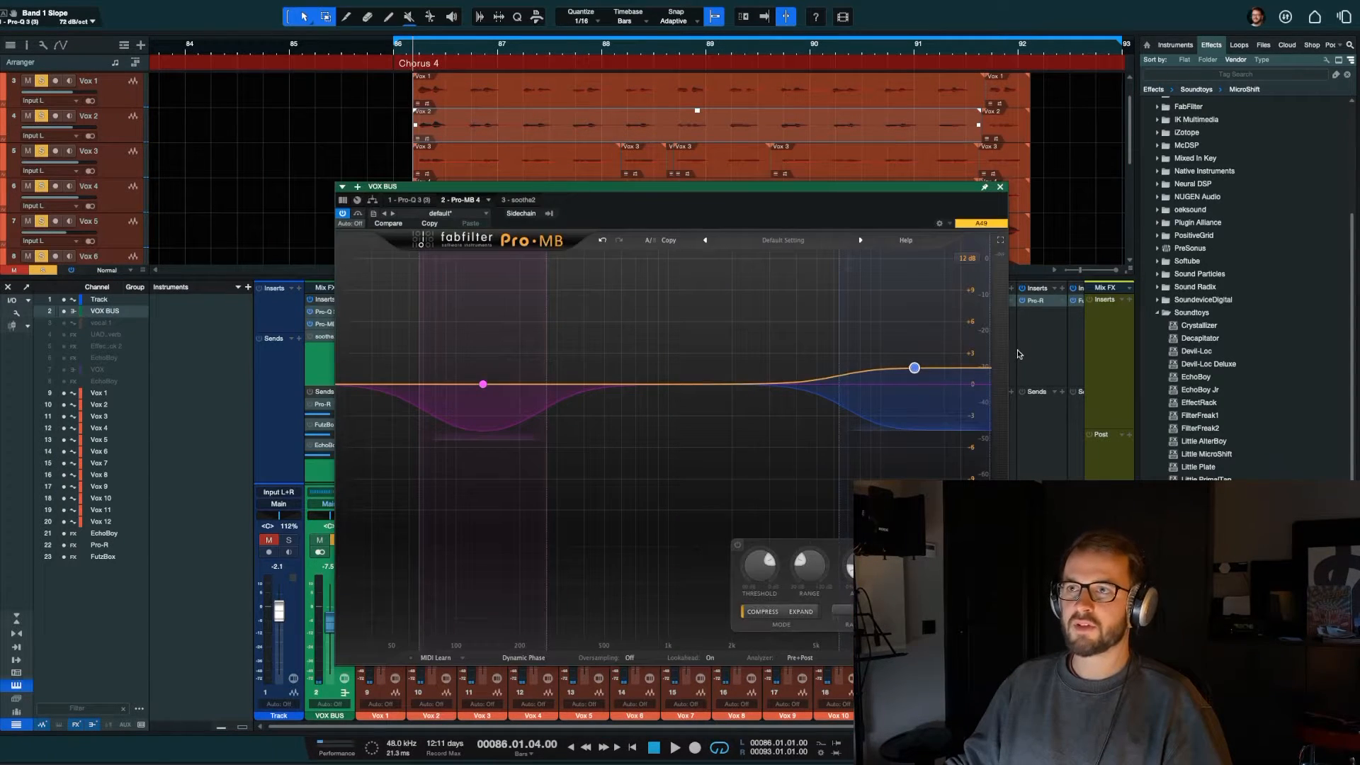
{"action": "left_click", "coordinate": [992, 545]}
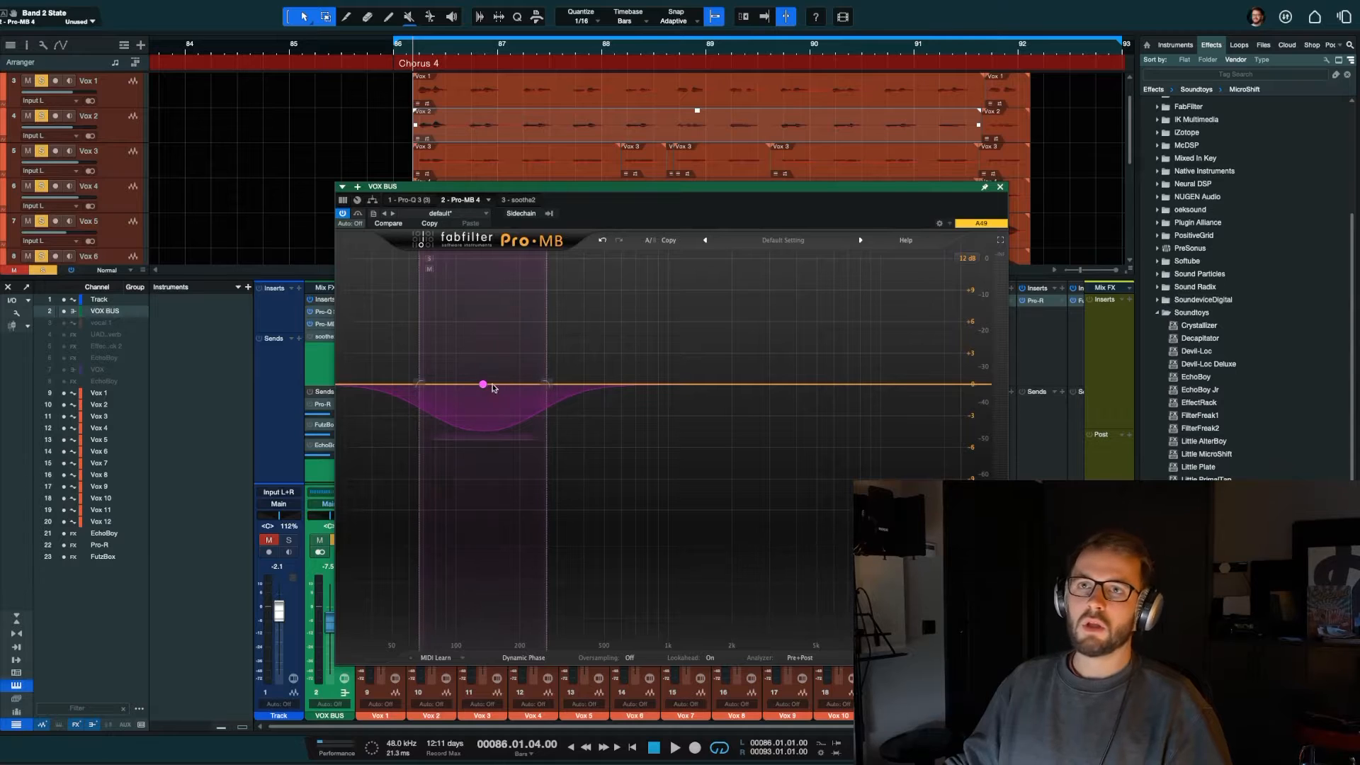
Step: Solo the low Pro-MB band, shift its centre to about 146 Hz during playback and clear the solo
{"action": "left_click", "coordinate": [484, 384]}
{"action": "left_click", "coordinate": [429, 260]}
{"action": "key", "text": "space"}
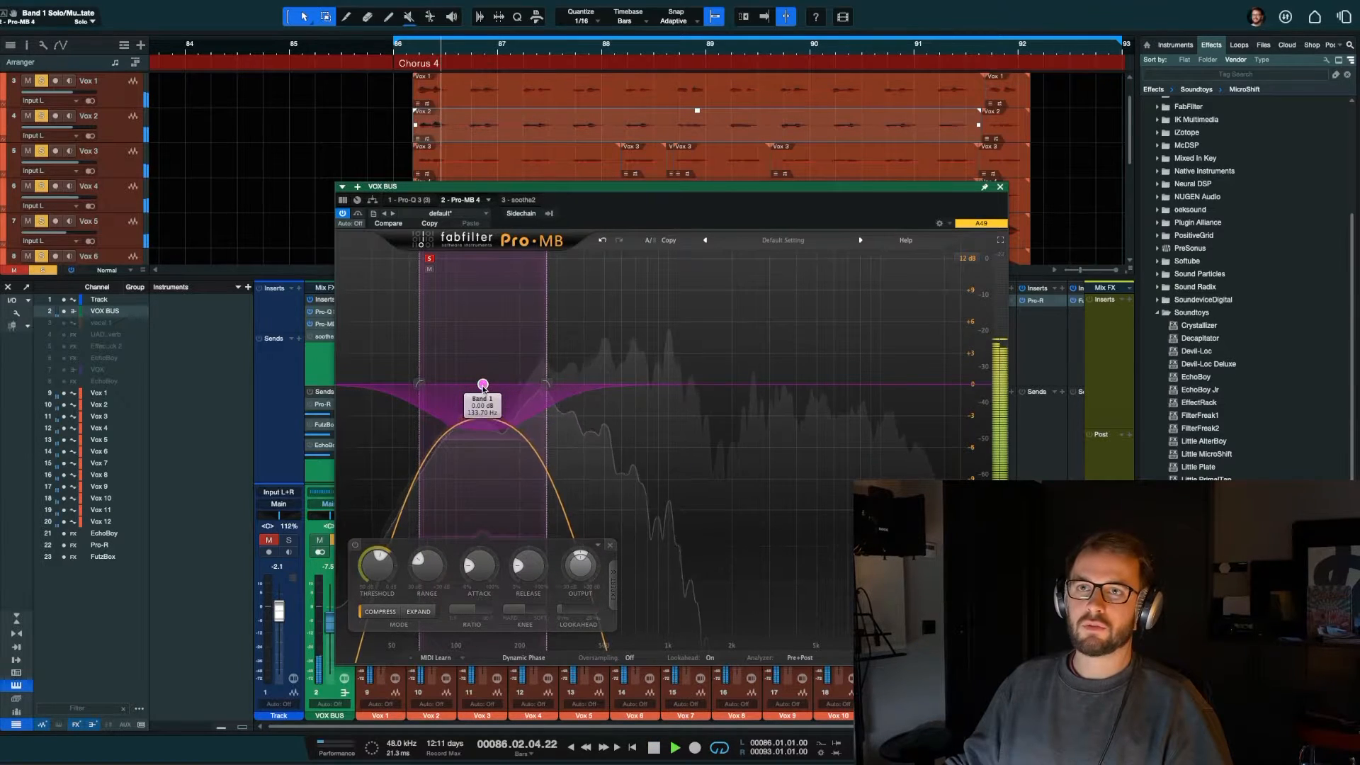
{"action": "left_click_drag", "start_coordinate": [482, 387], "coordinate": [491, 387]}
{"action": "key", "text": "space"}
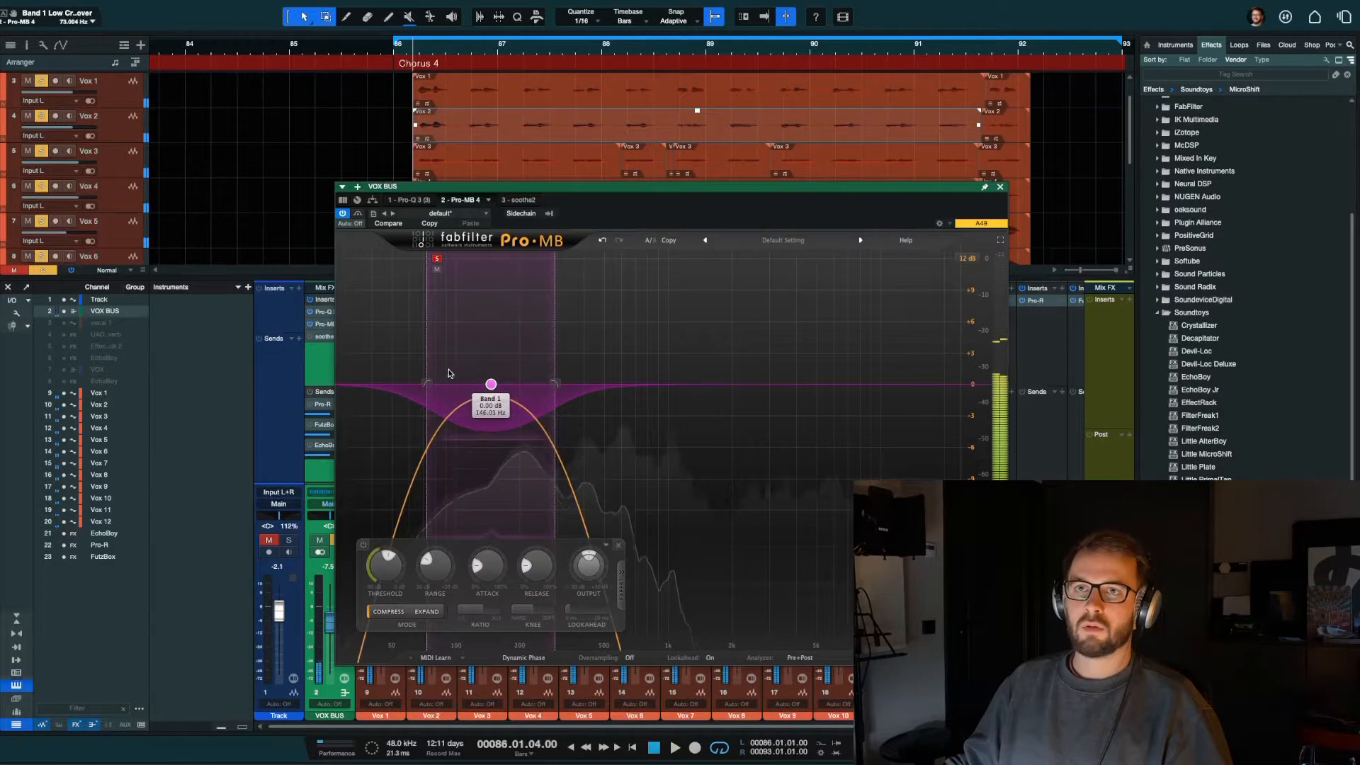
{"action": "left_click", "coordinate": [437, 263]}
Step: Play the chorus and compare the vocals with the low Pro-MB band disabled and enabled
{"action": "key", "text": "space"}
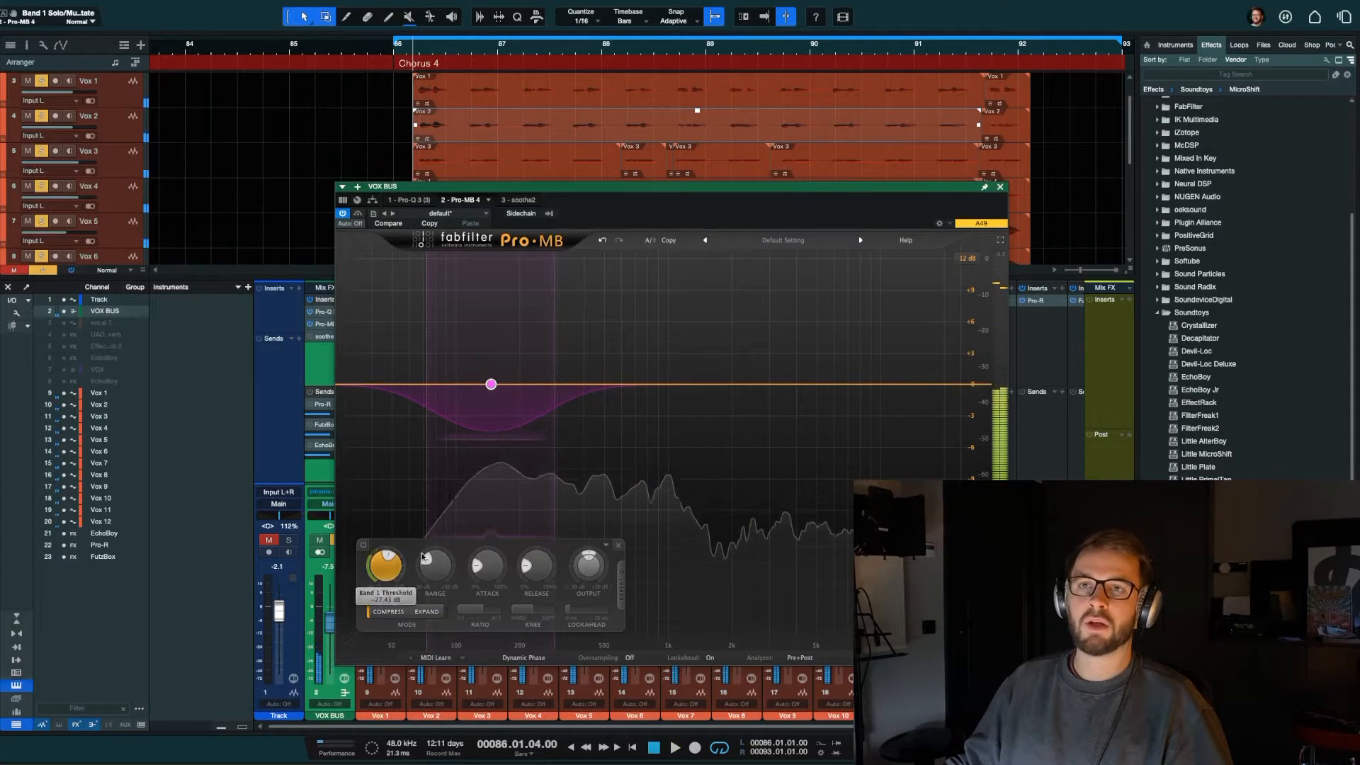
{"action": "key", "text": "space"}
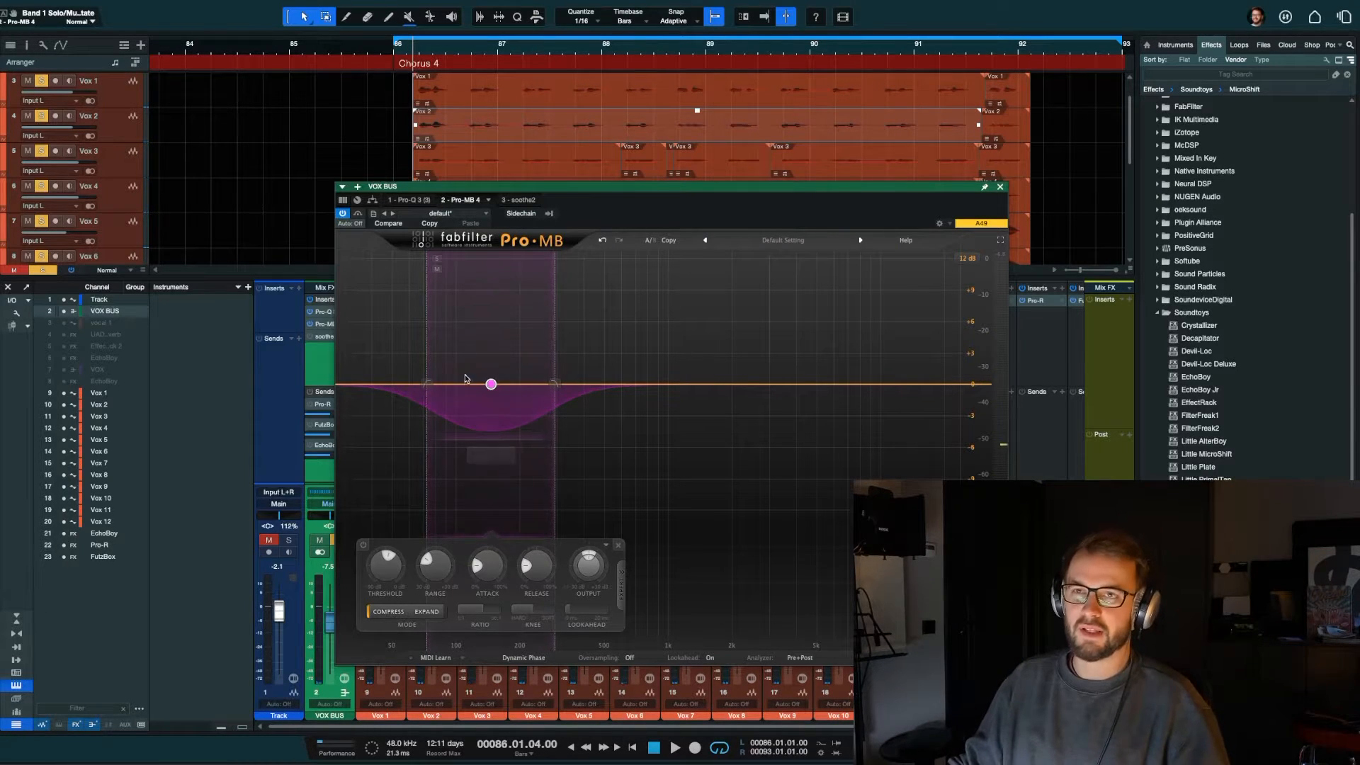
{"action": "key", "text": "space"}
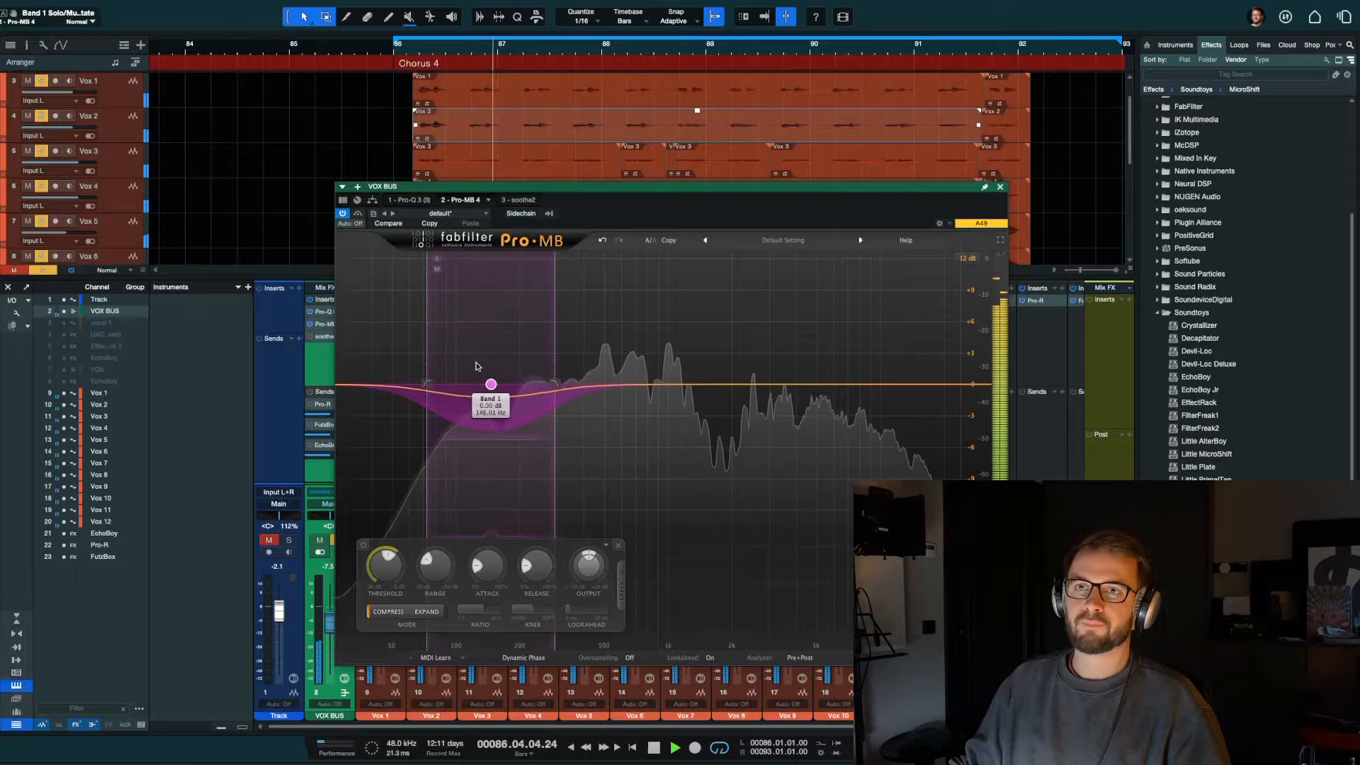
{"action": "left_click", "coordinate": [364, 546]}
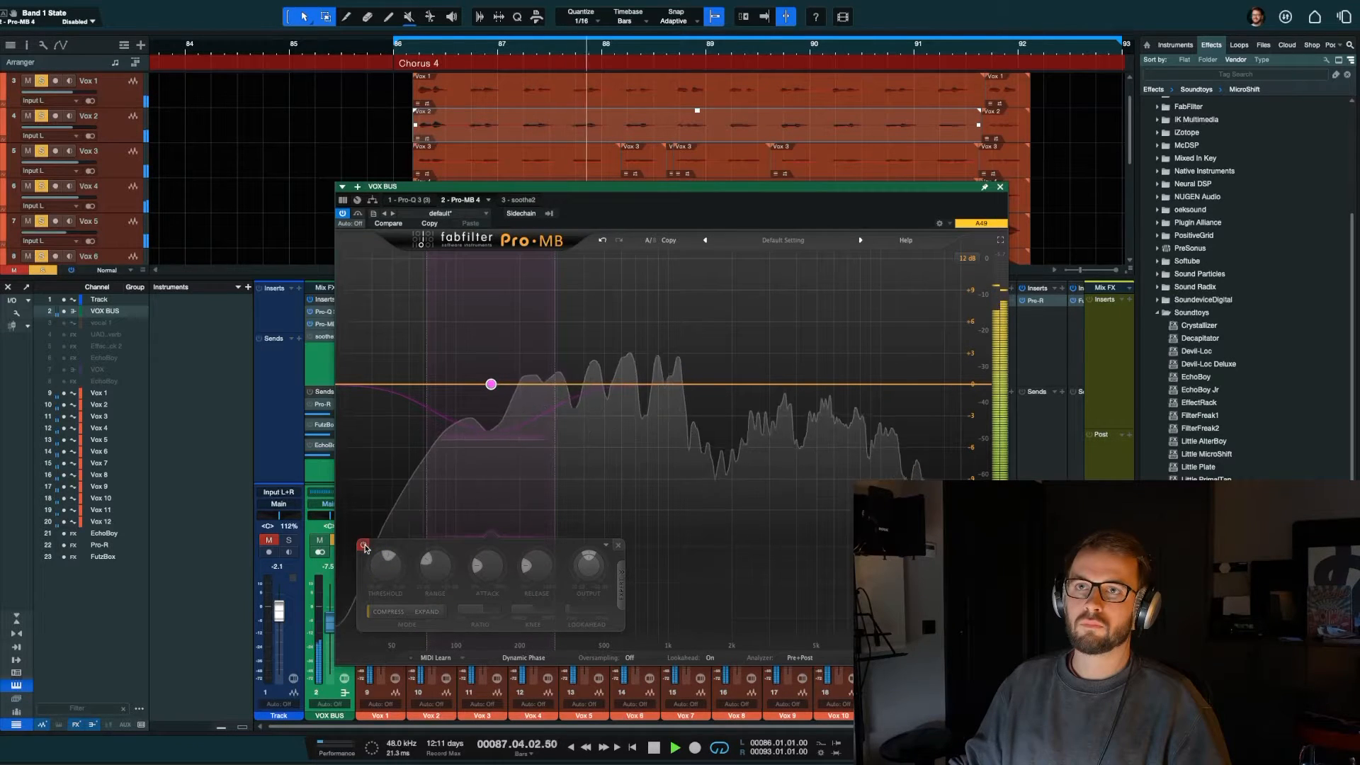
{"action": "left_click", "coordinate": [364, 545]}
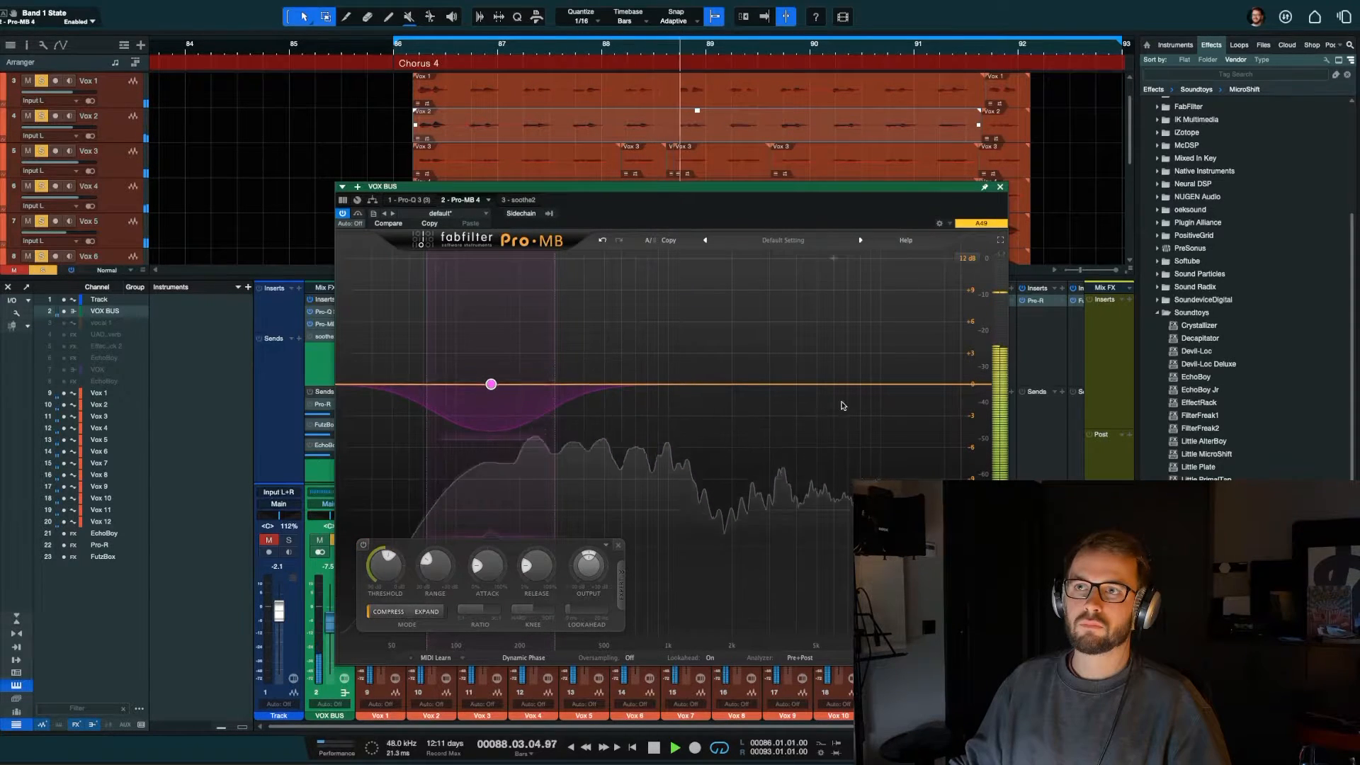
Step: Stop playback, add a high-frequency band in Pro-MB and raise its level to about +6.9 dB
{"action": "key", "text": "space"}
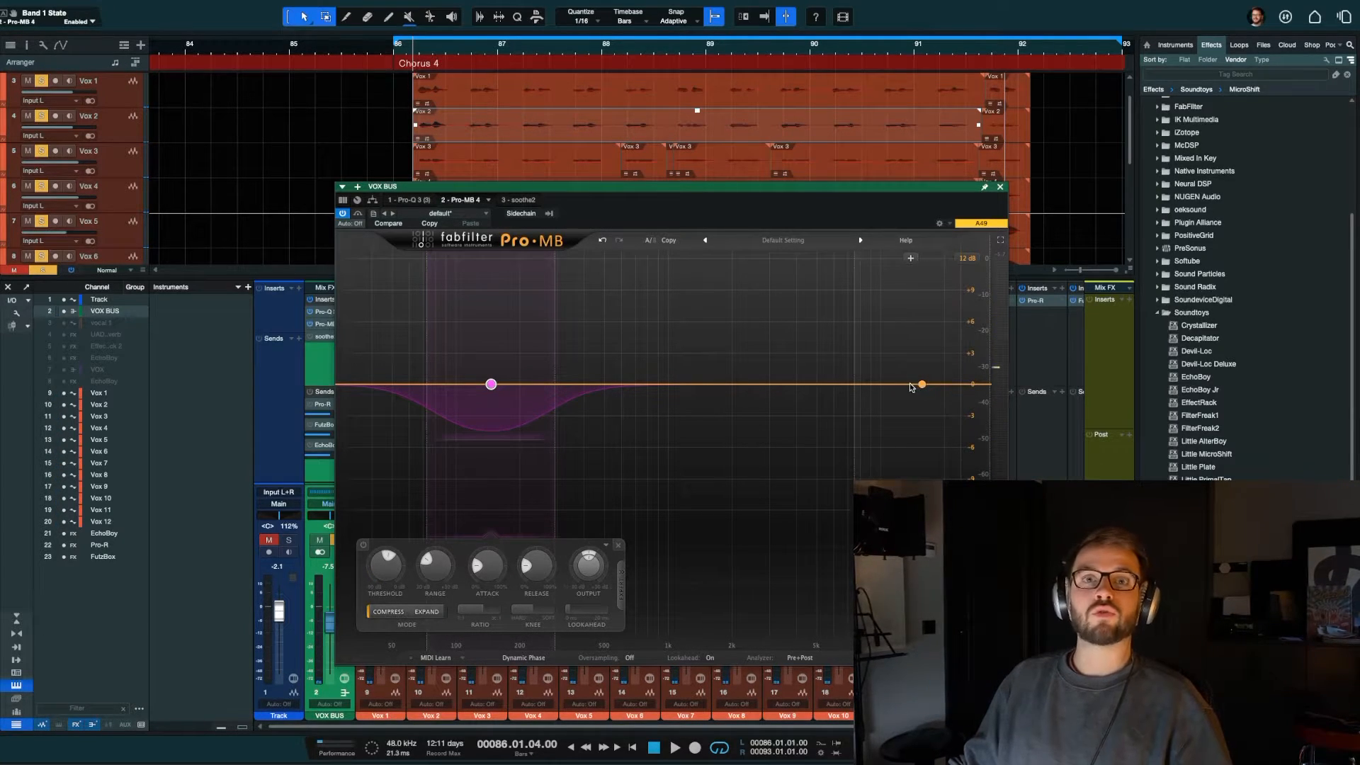
{"action": "left_click", "coordinate": [912, 386]}
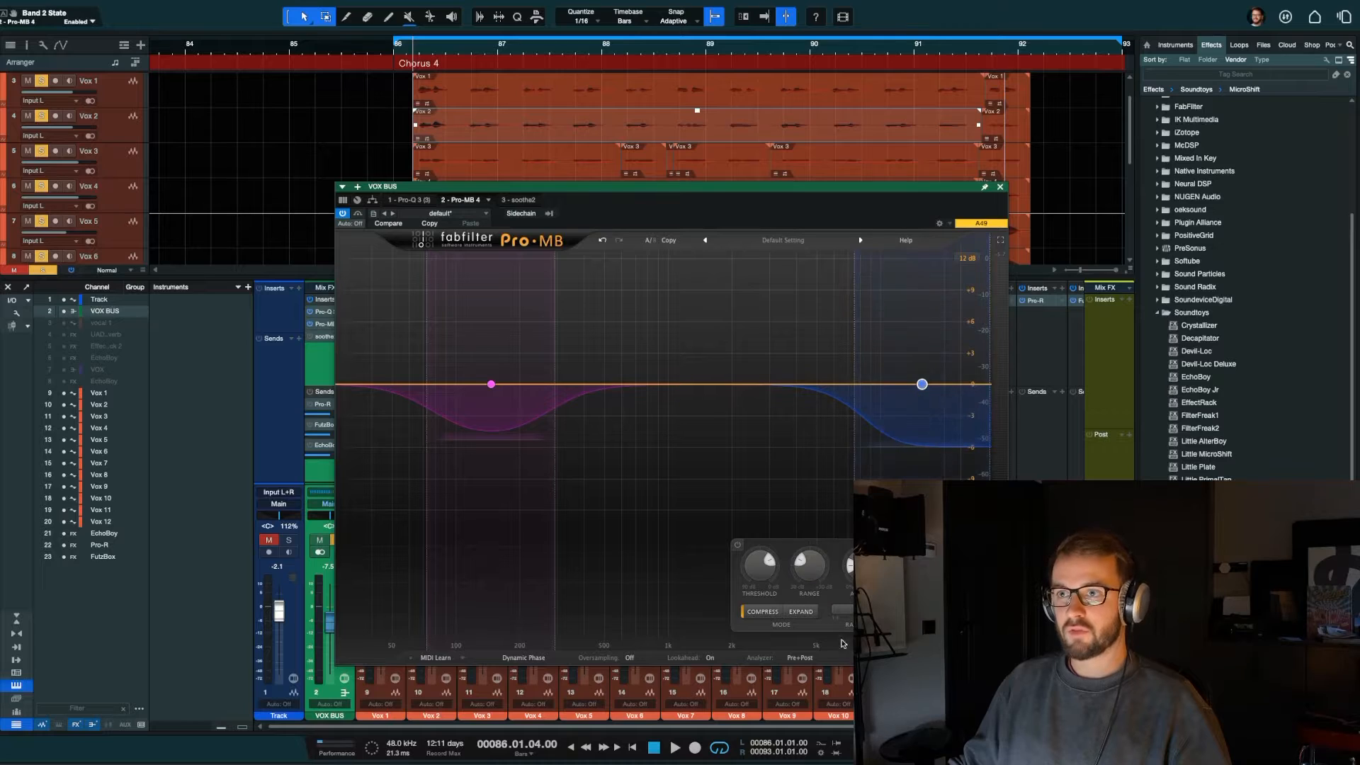
{"action": "left_click_drag", "start_coordinate": [877, 196], "coordinate": [789, 176]}
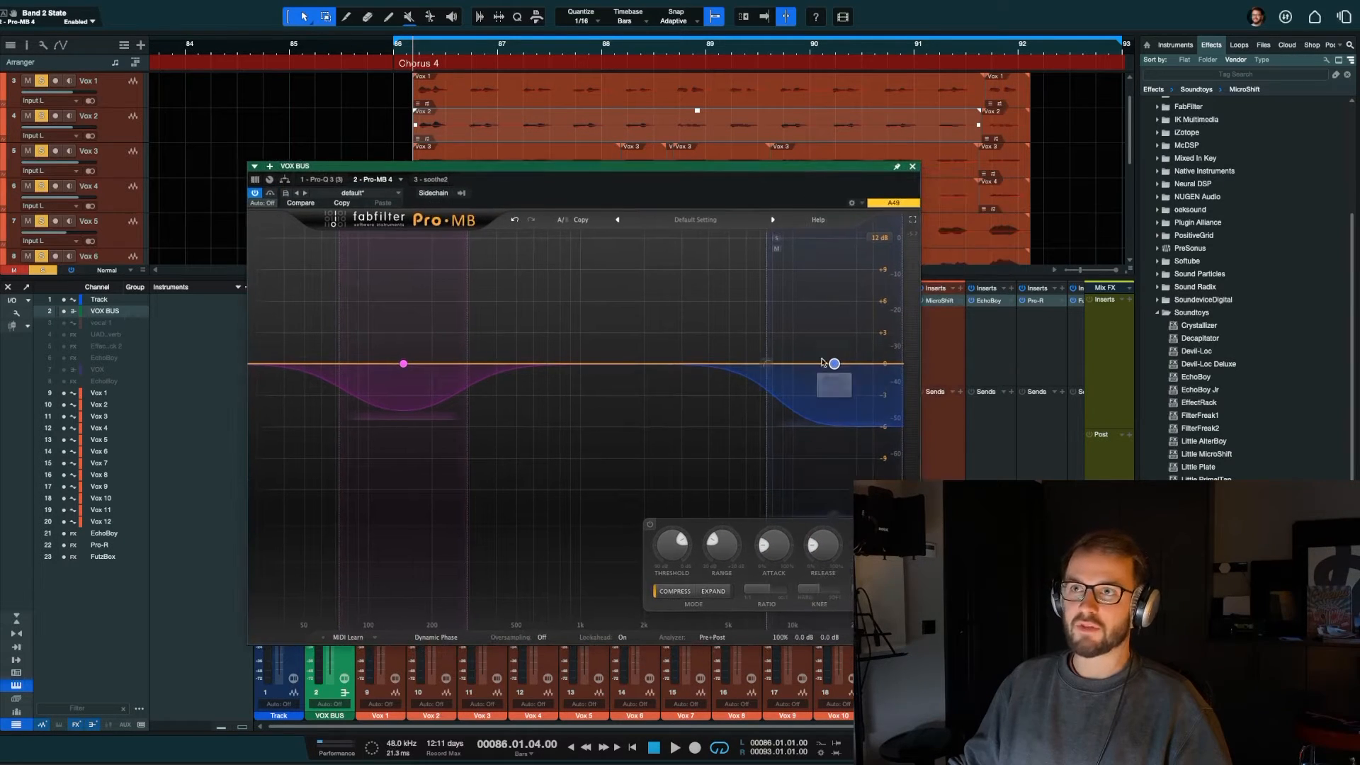
{"action": "left_click_drag", "start_coordinate": [834, 365], "coordinate": [835, 293]}
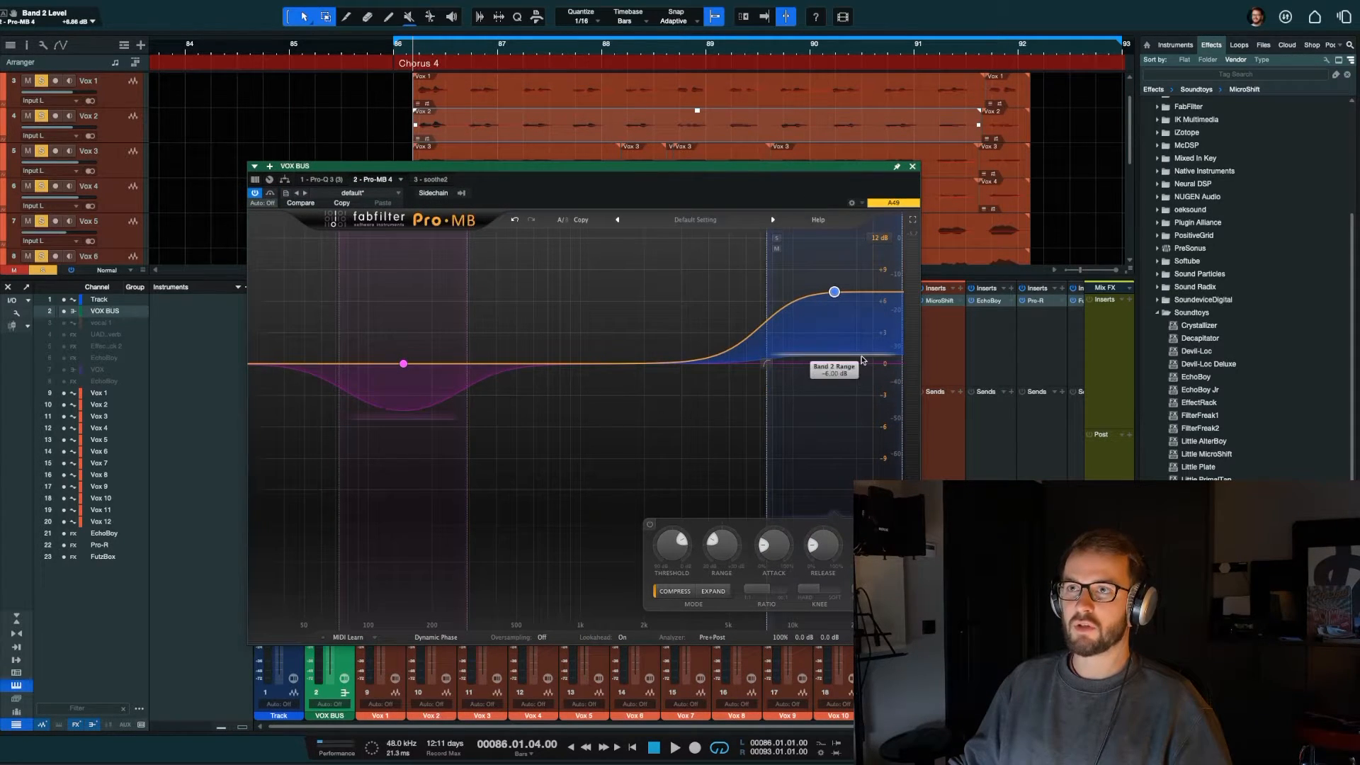
Step: Lower the high Pro-MB band's threshold to about -46 dB while the chorus plays
{"action": "key", "text": "space"}
{"action": "left_click_drag", "start_coordinate": [672, 544], "coordinate": [668, 609]}
{"action": "key", "text": "space"}
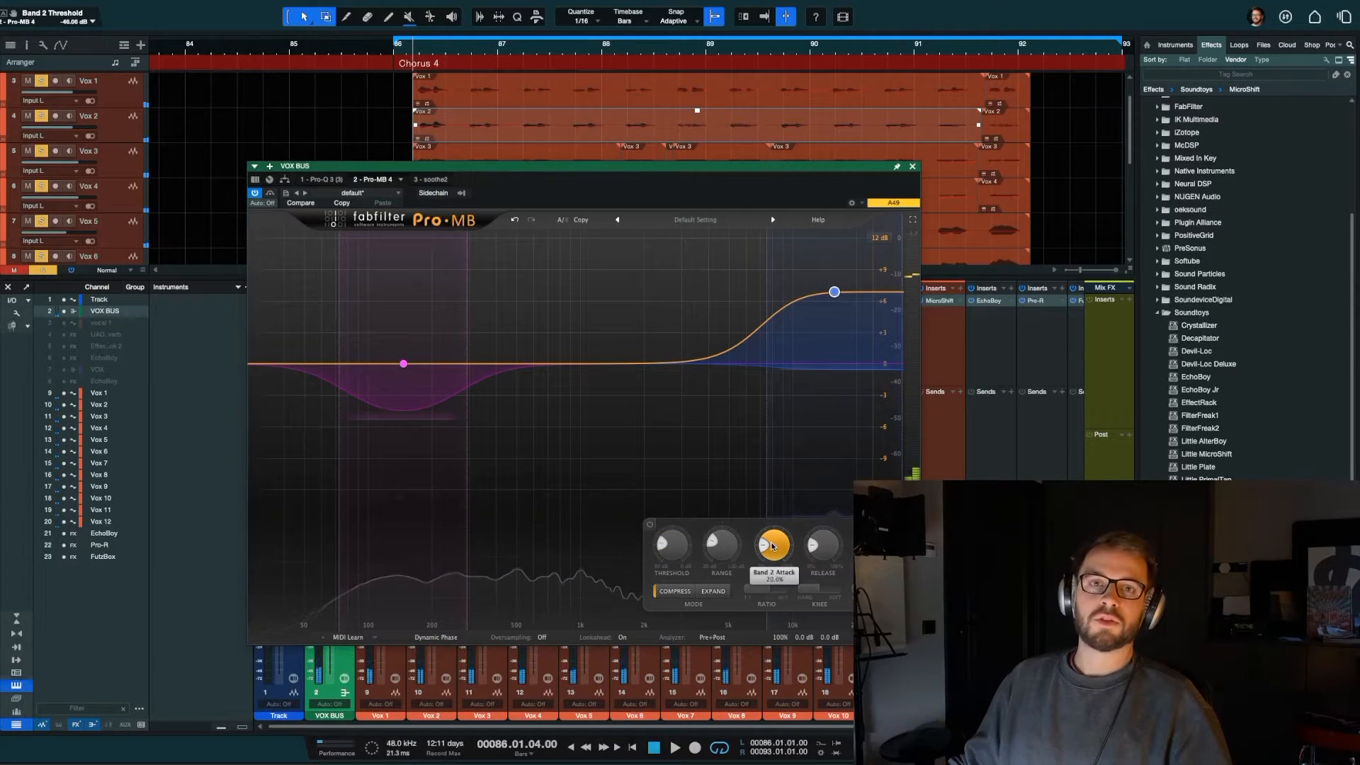
{"action": "mouse_move", "coordinate": [772, 546]}
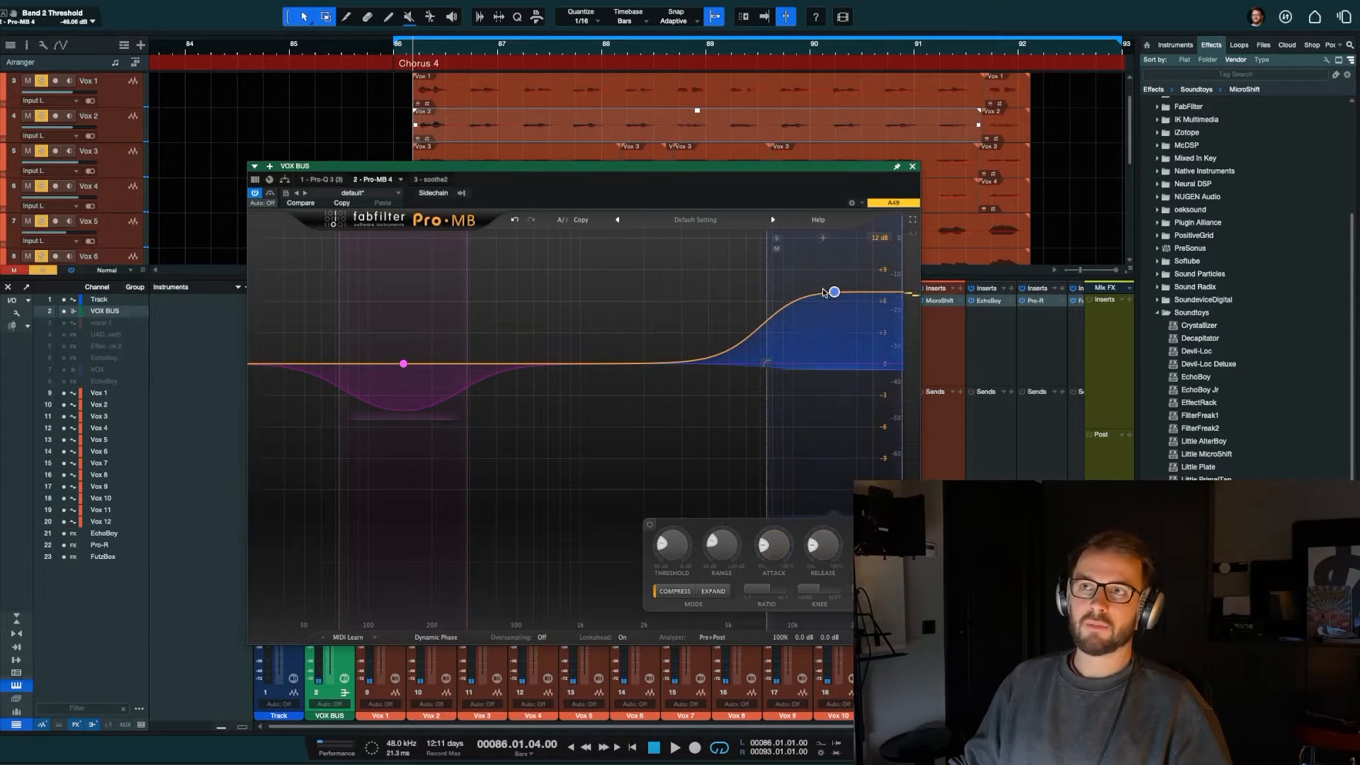
Step: During playback, extend the high Pro-MB band down to a low crossover of about 4.9 kHz, with its high crossover at 30 kHz
{"action": "key", "text": "space"}
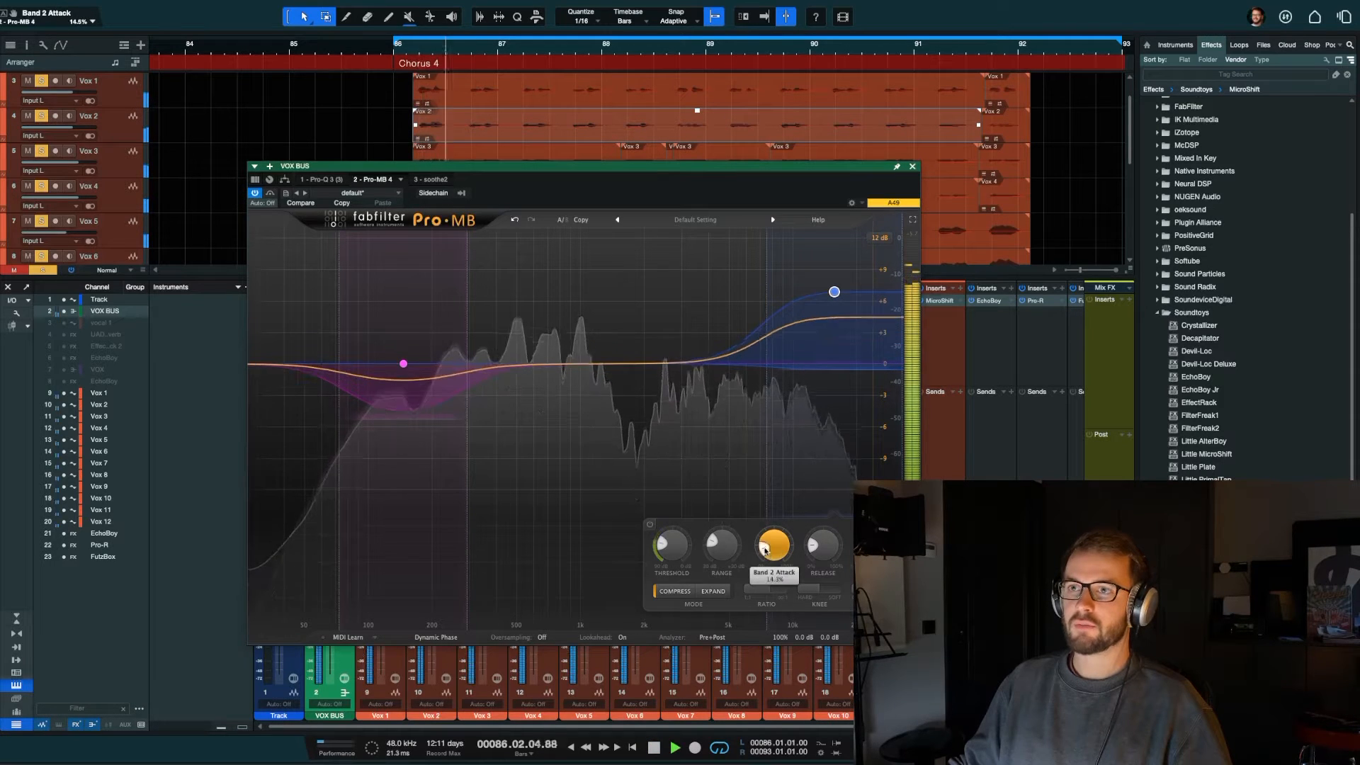
{"action": "left_click_drag", "start_coordinate": [835, 292], "coordinate": [792, 292]}
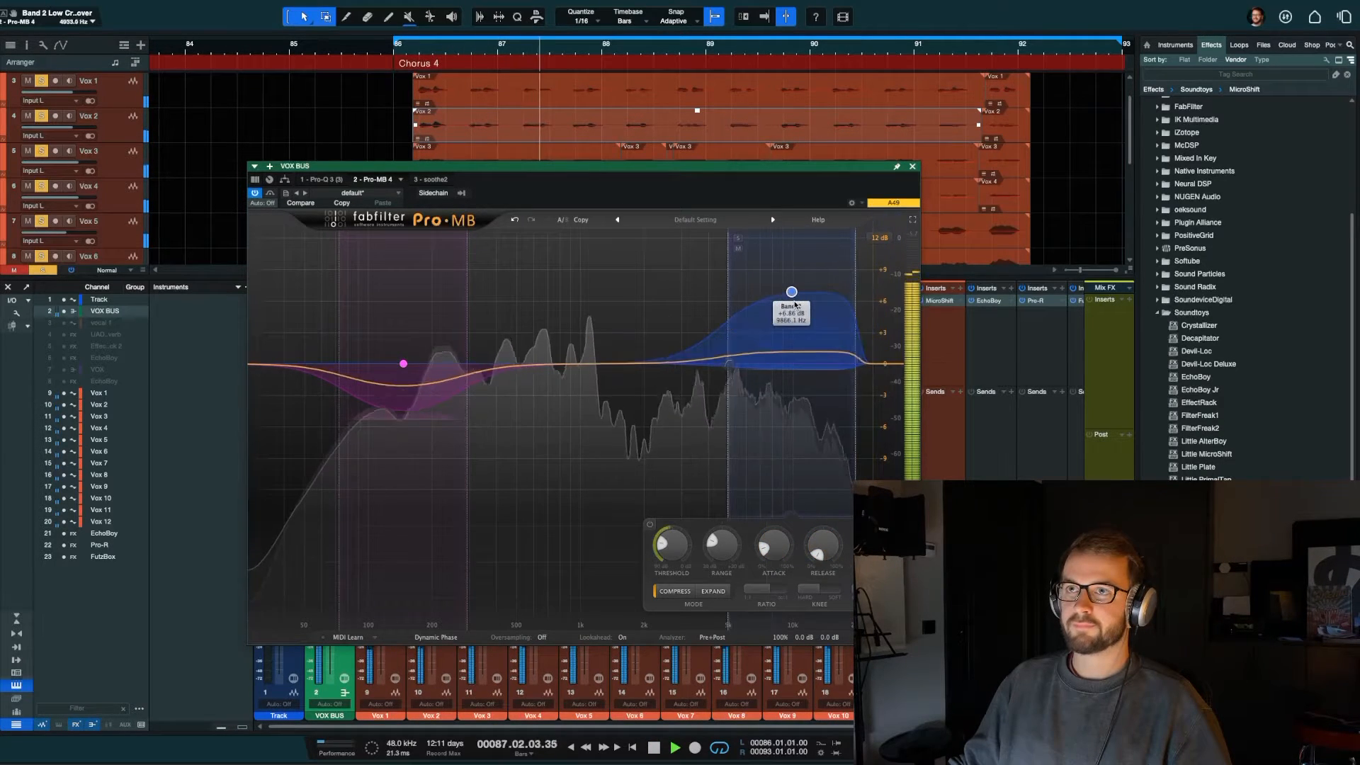
{"action": "left_click_drag", "start_coordinate": [858, 372], "coordinate": [910, 367]}
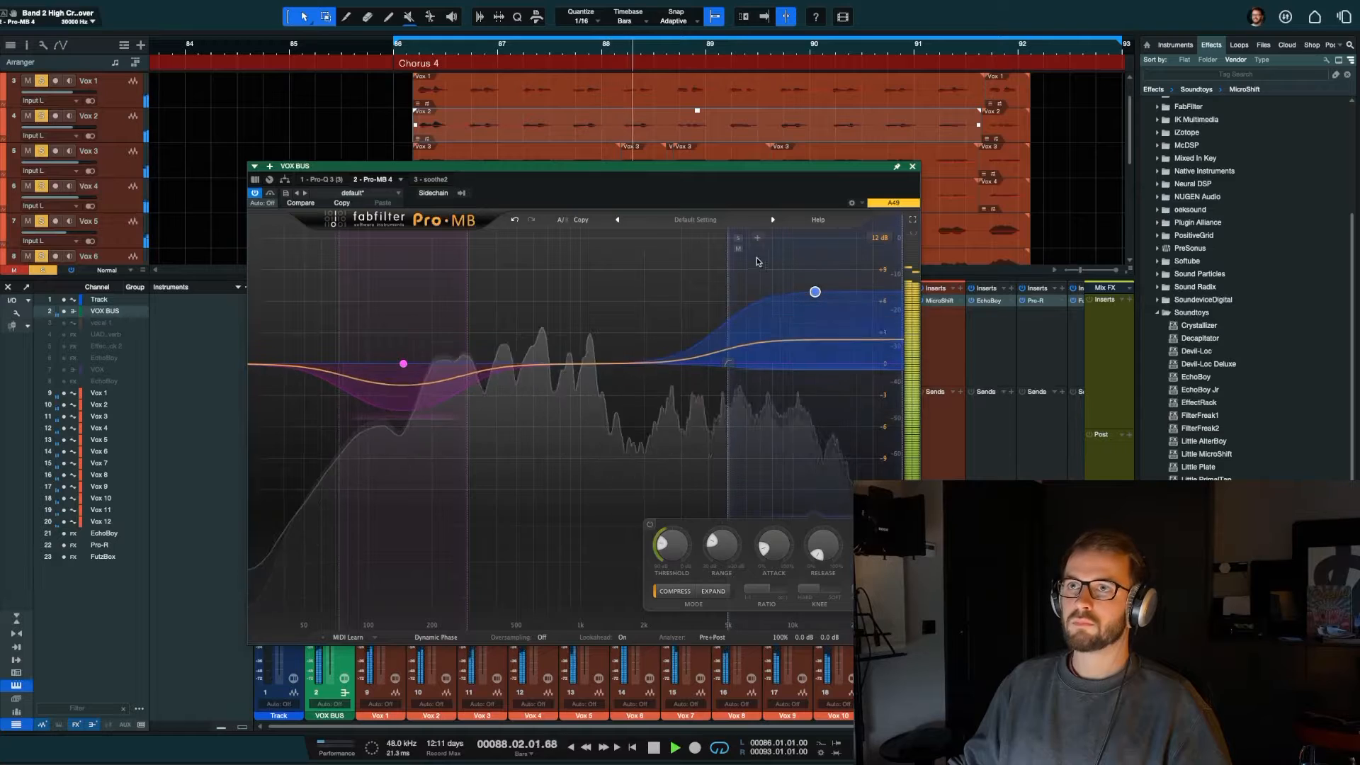
{"action": "key", "text": "space"}
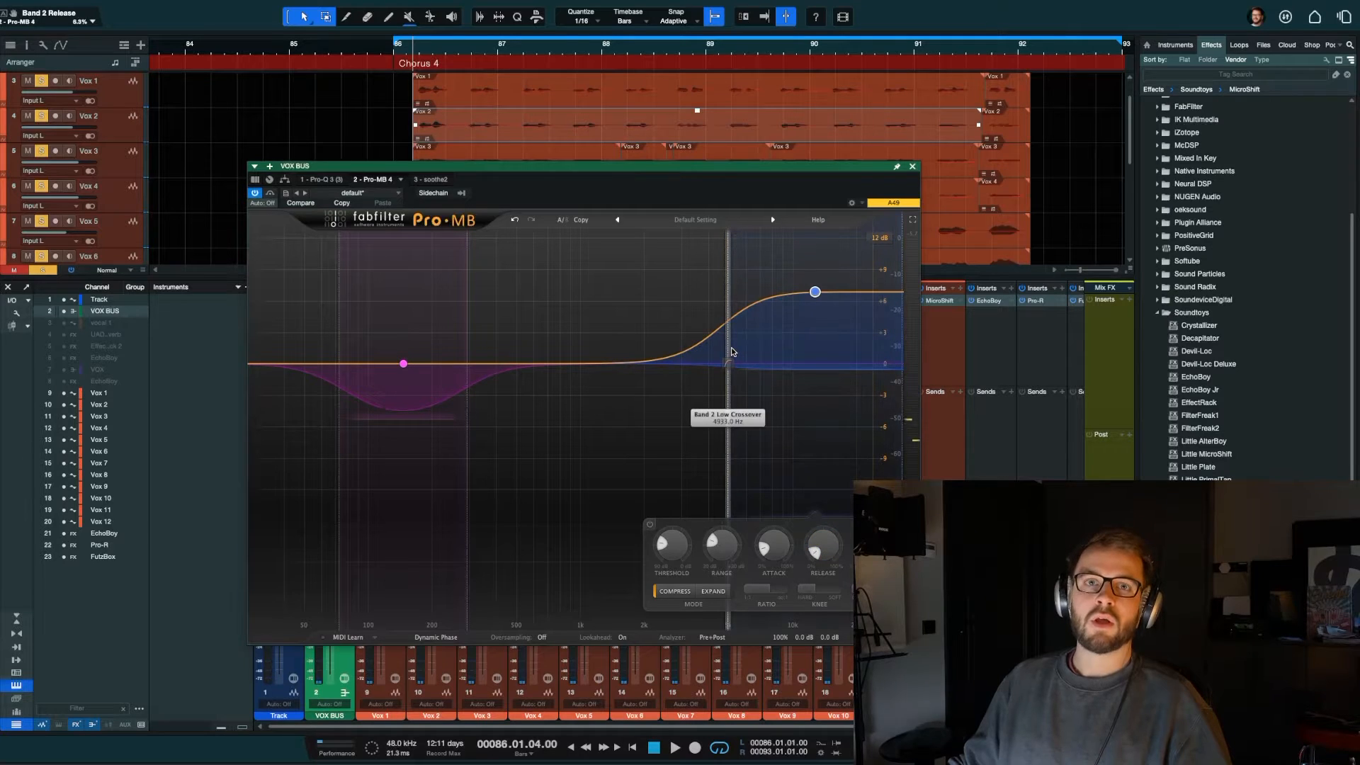
Step: Play the chorus to compare the vocals with the high Pro-MB band disabled and enabled, and close Pro-MB
{"action": "key", "text": "space"}
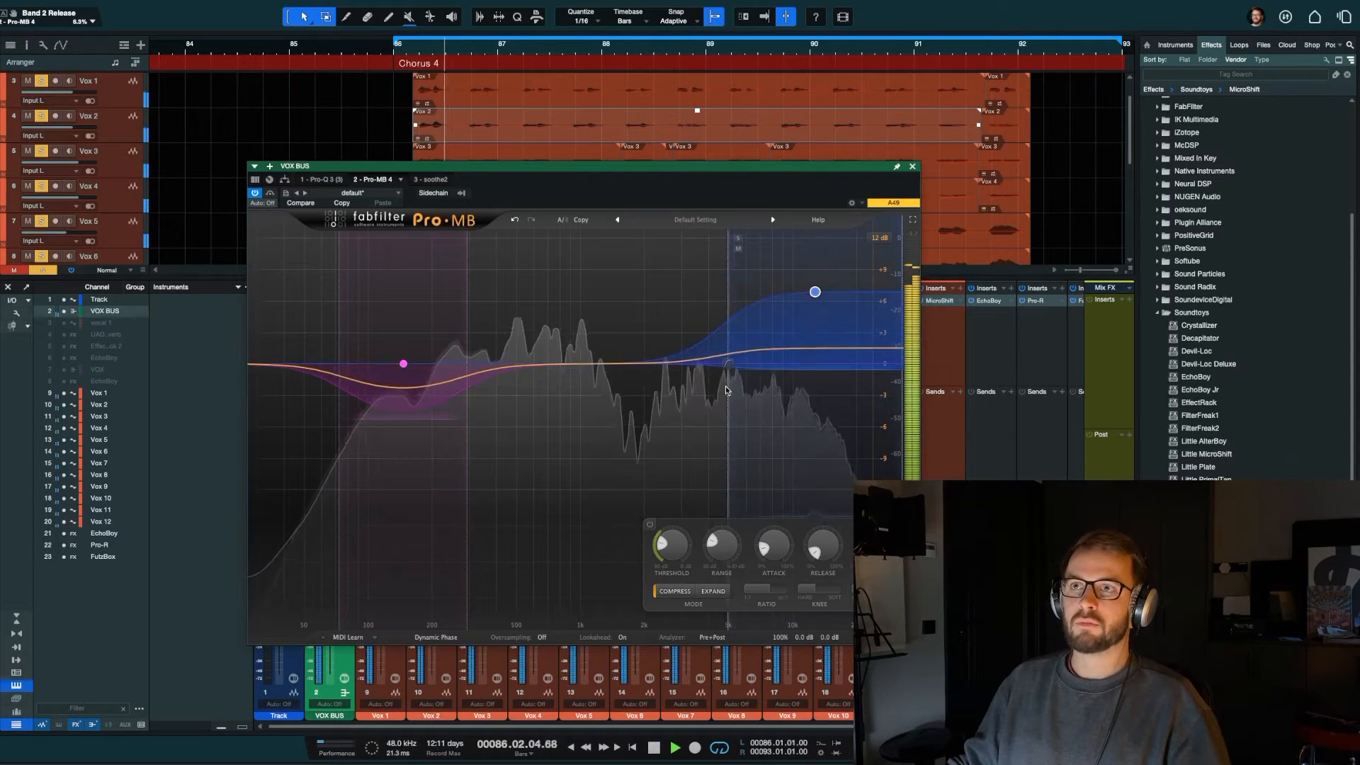
{"action": "left_click", "coordinate": [649, 525]}
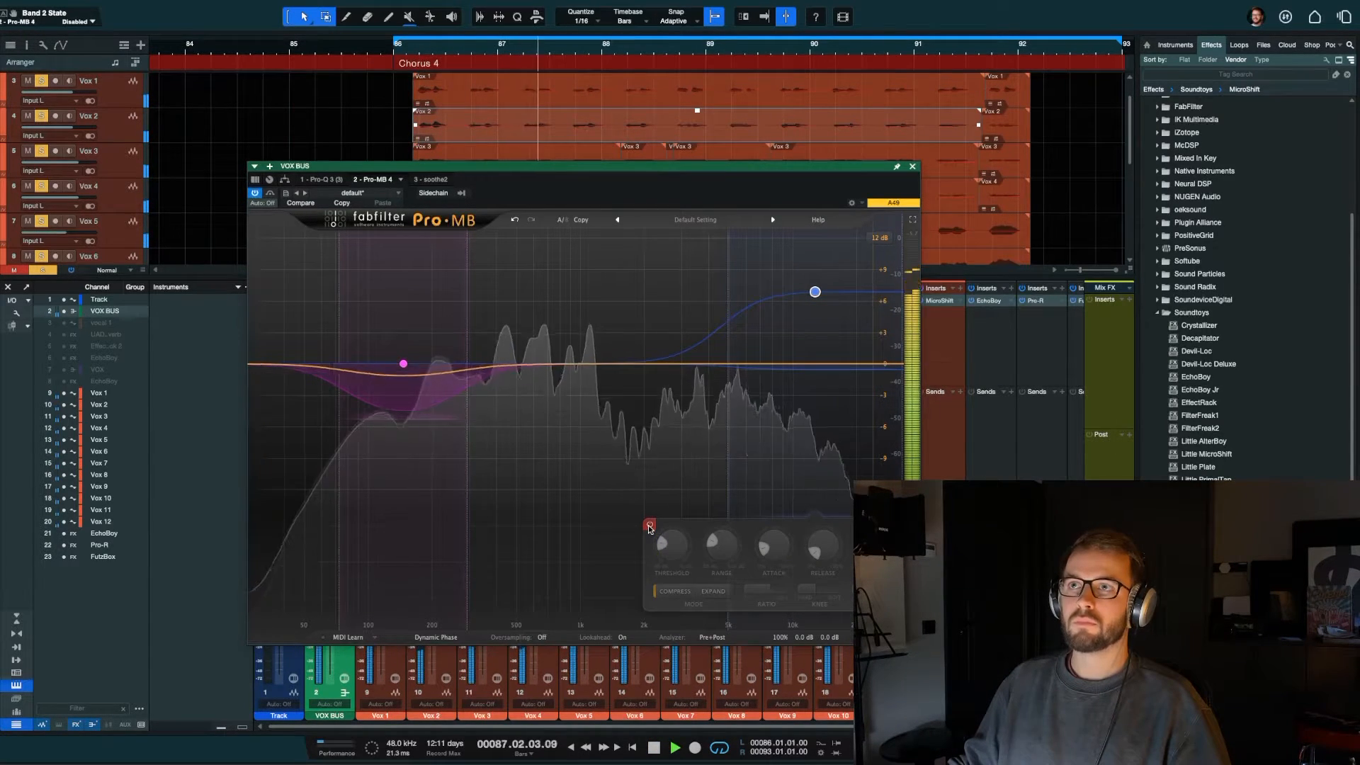
{"action": "left_click", "coordinate": [649, 525]}
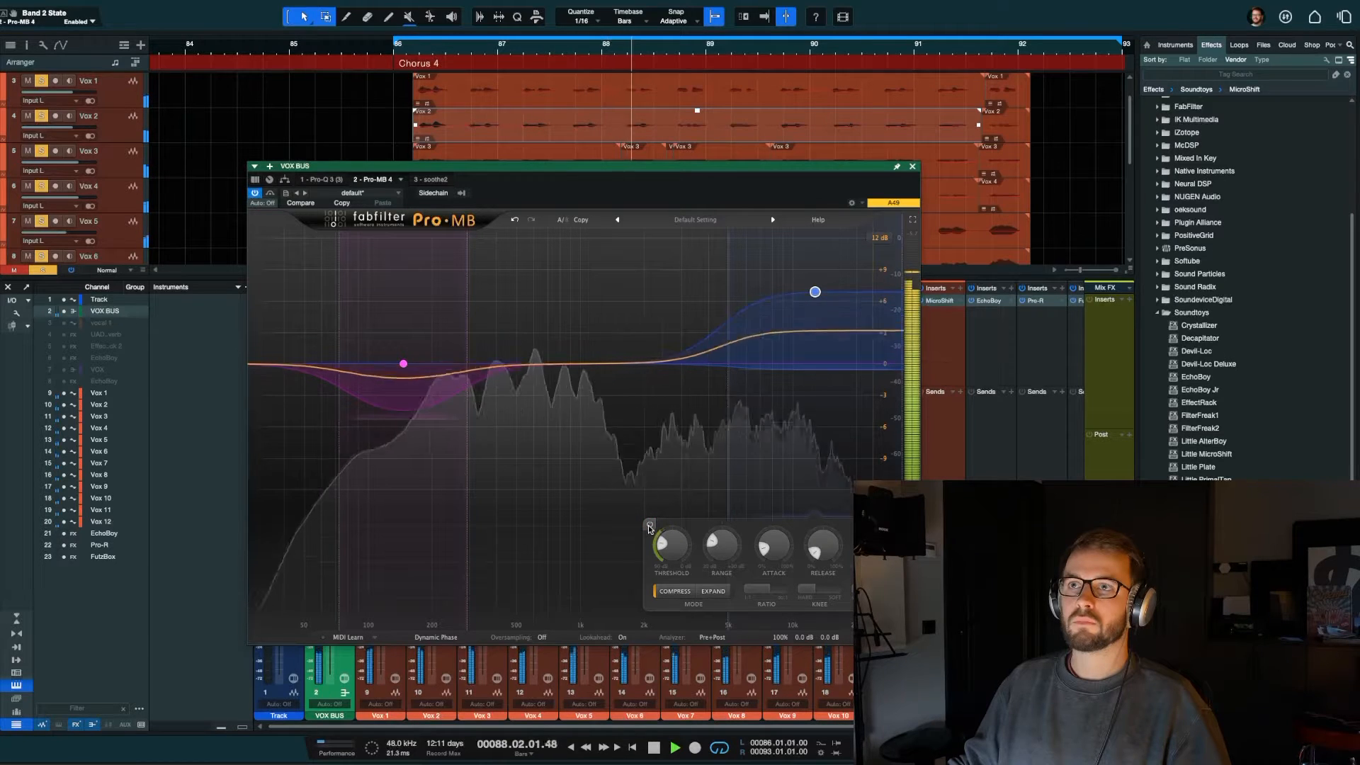
{"action": "key", "text": "space"}
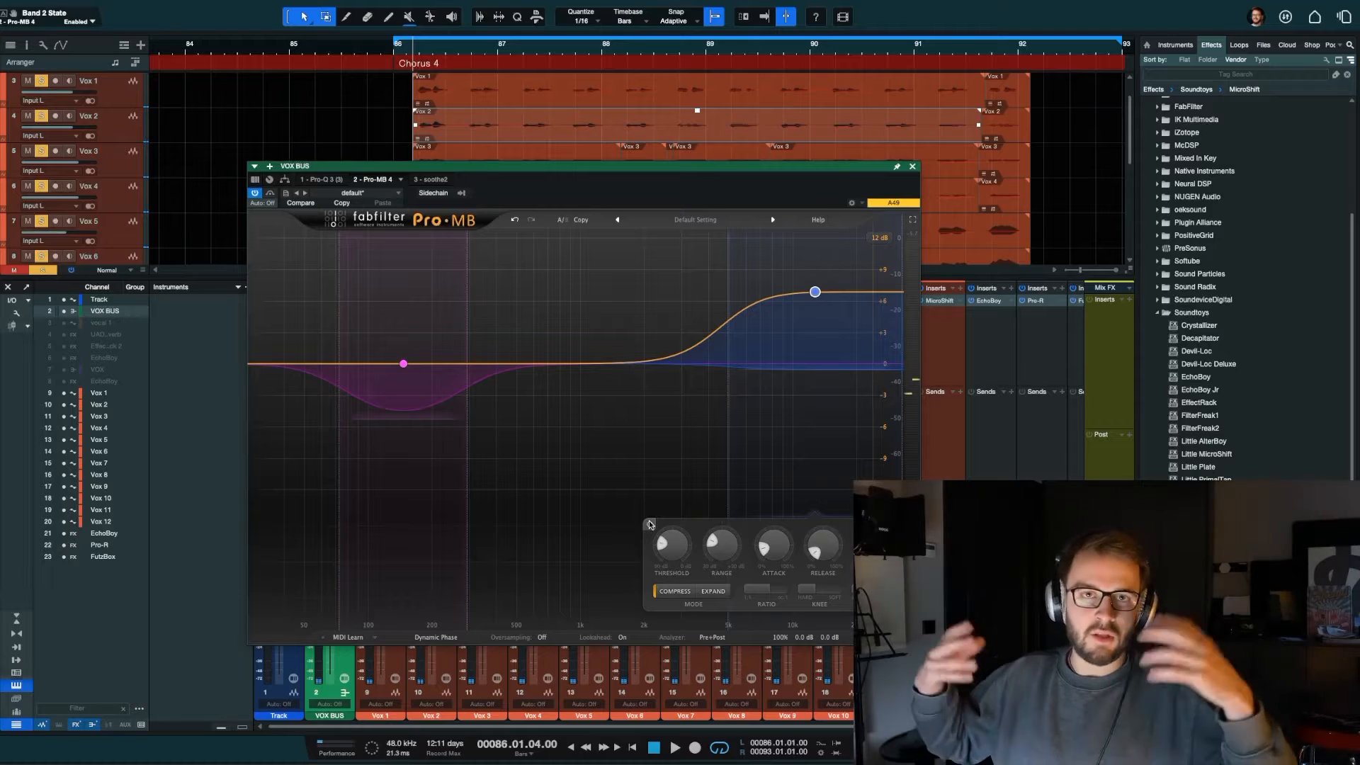
{"action": "left_click", "coordinate": [912, 165]}
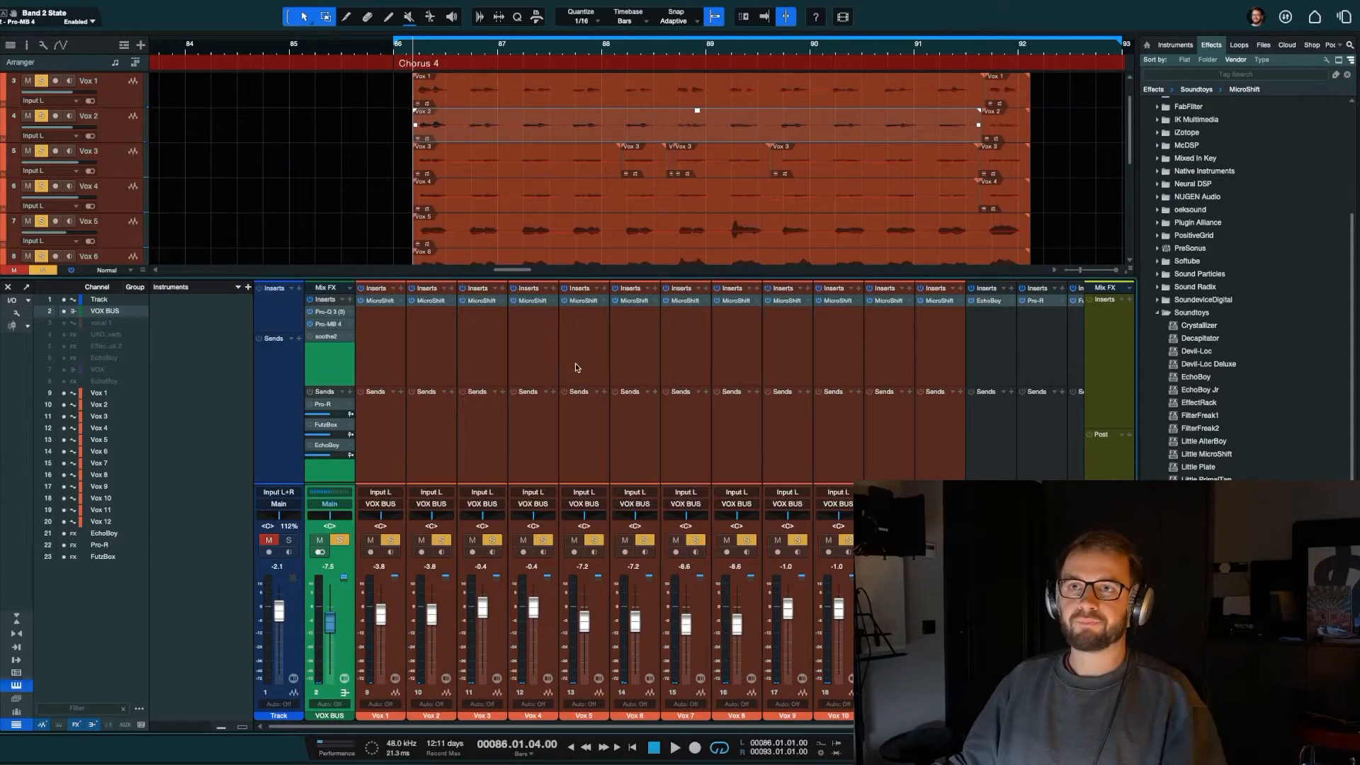
Step: Activate and open soothe2 on the VOX BUS and browse its preset categories
{"action": "scroll", "coordinate": [326, 339], "scroll_direction": "right", "scroll_amount": 1}
{"action": "left_click", "coordinate": [321, 335]}
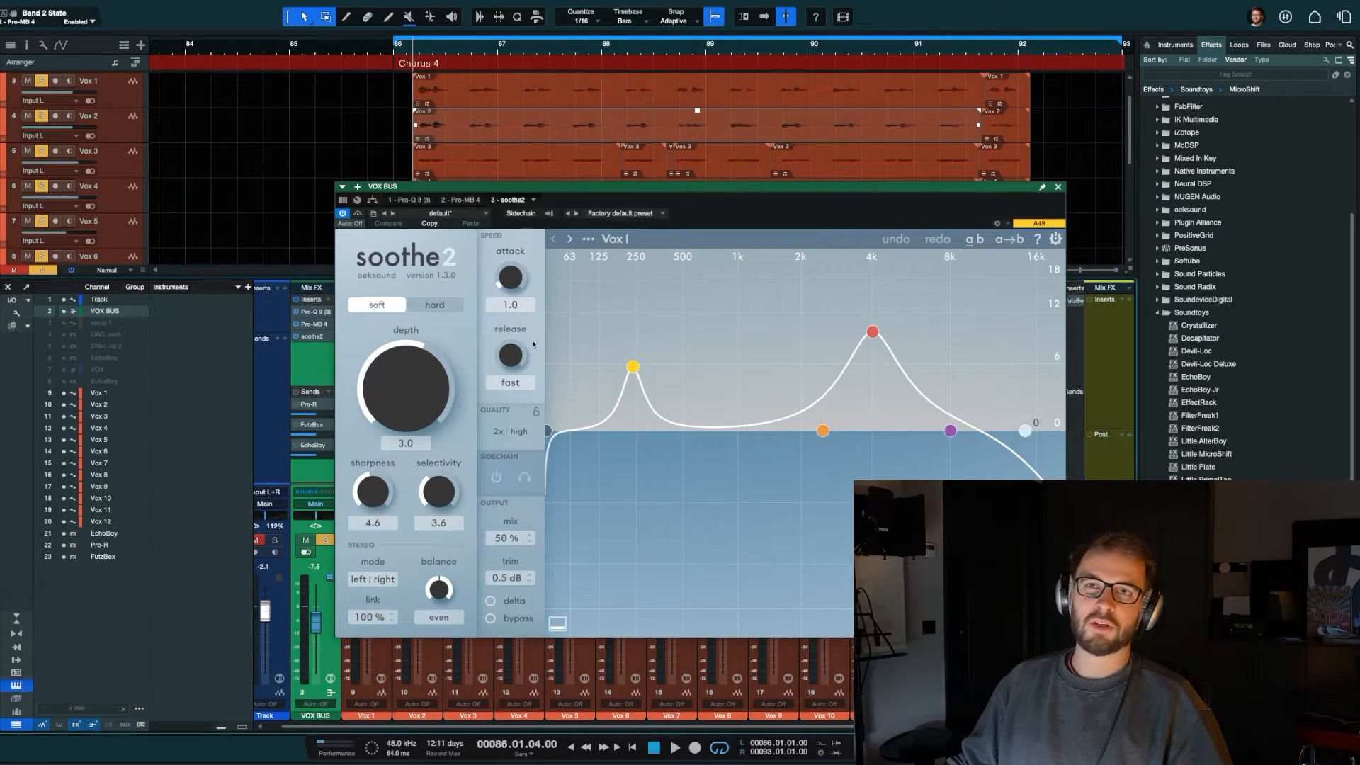
{"action": "left_click", "coordinate": [615, 239]}
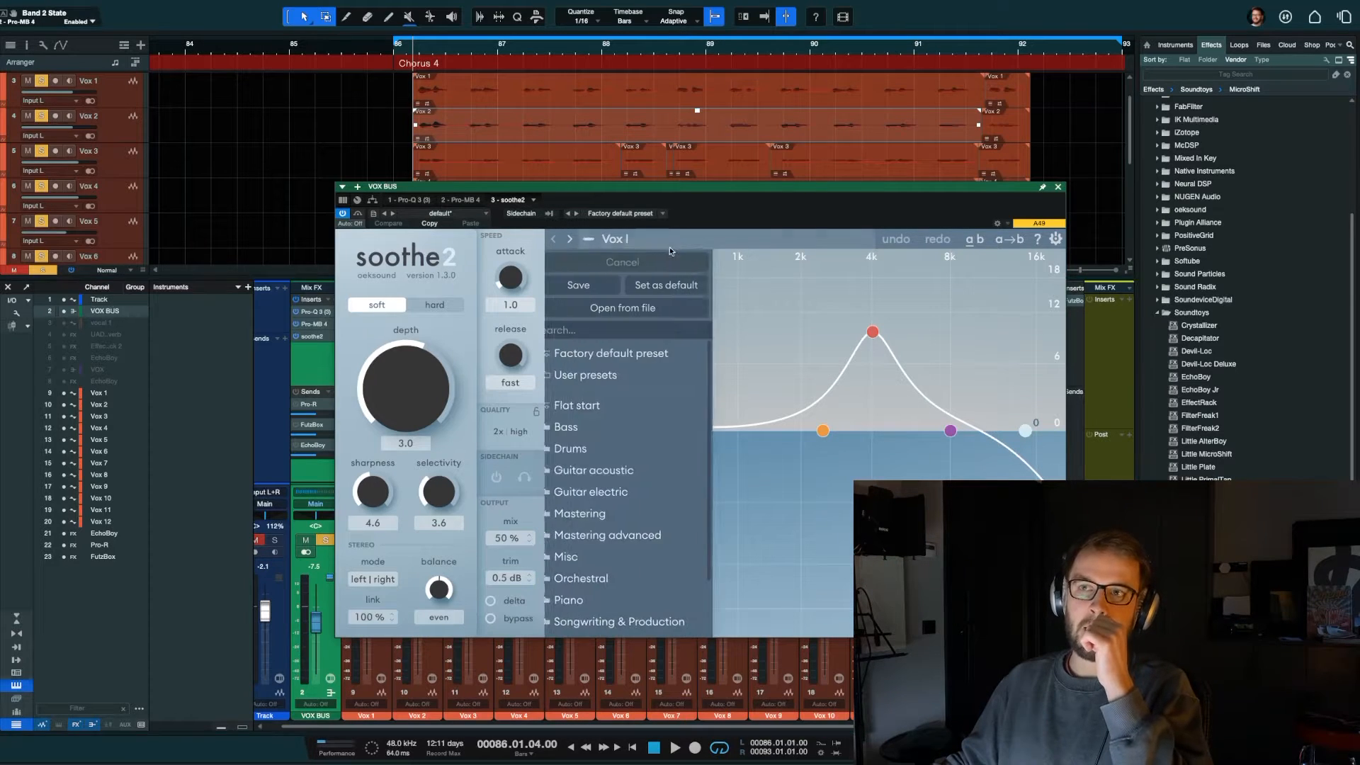
{"action": "scroll", "coordinate": [639, 507], "scroll_direction": "down", "scroll_amount": 3}
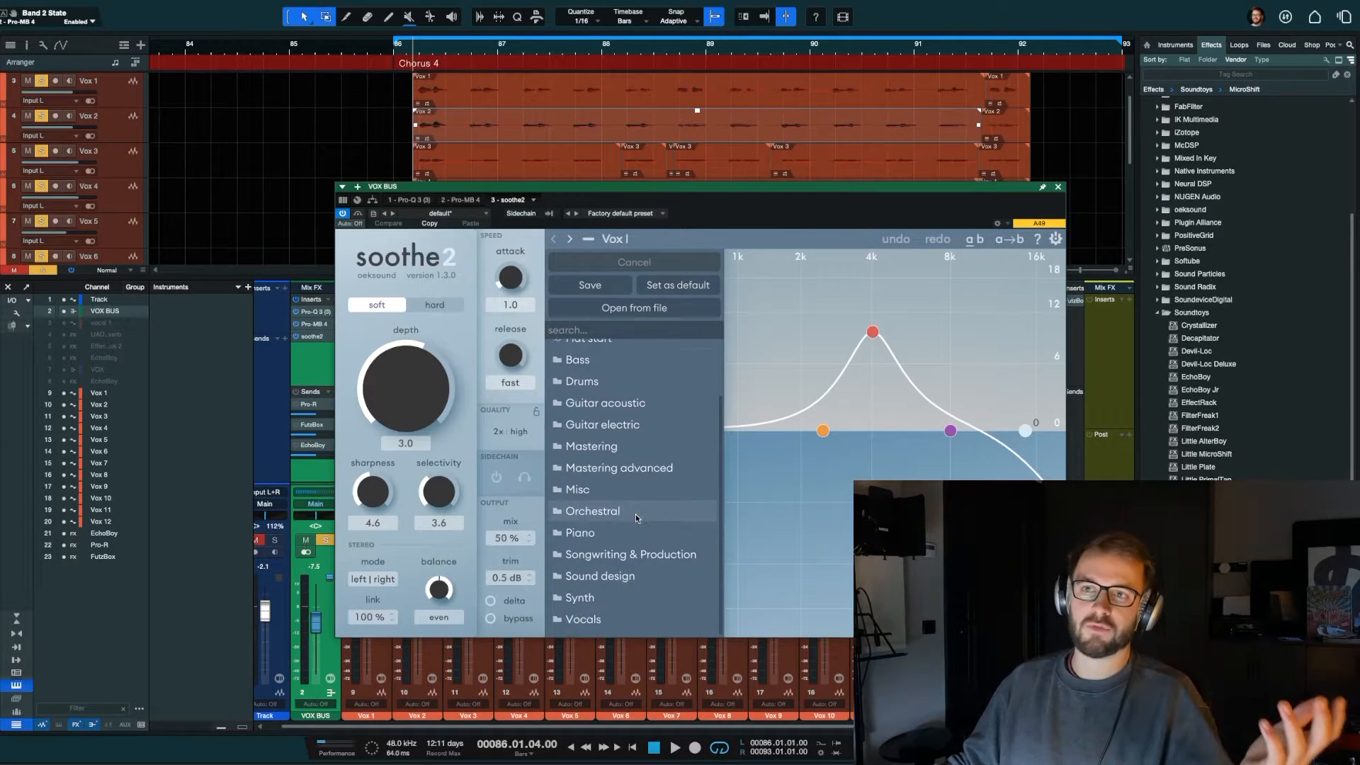
{"action": "scroll", "coordinate": [623, 371], "scroll_direction": "up", "scroll_amount": 2}
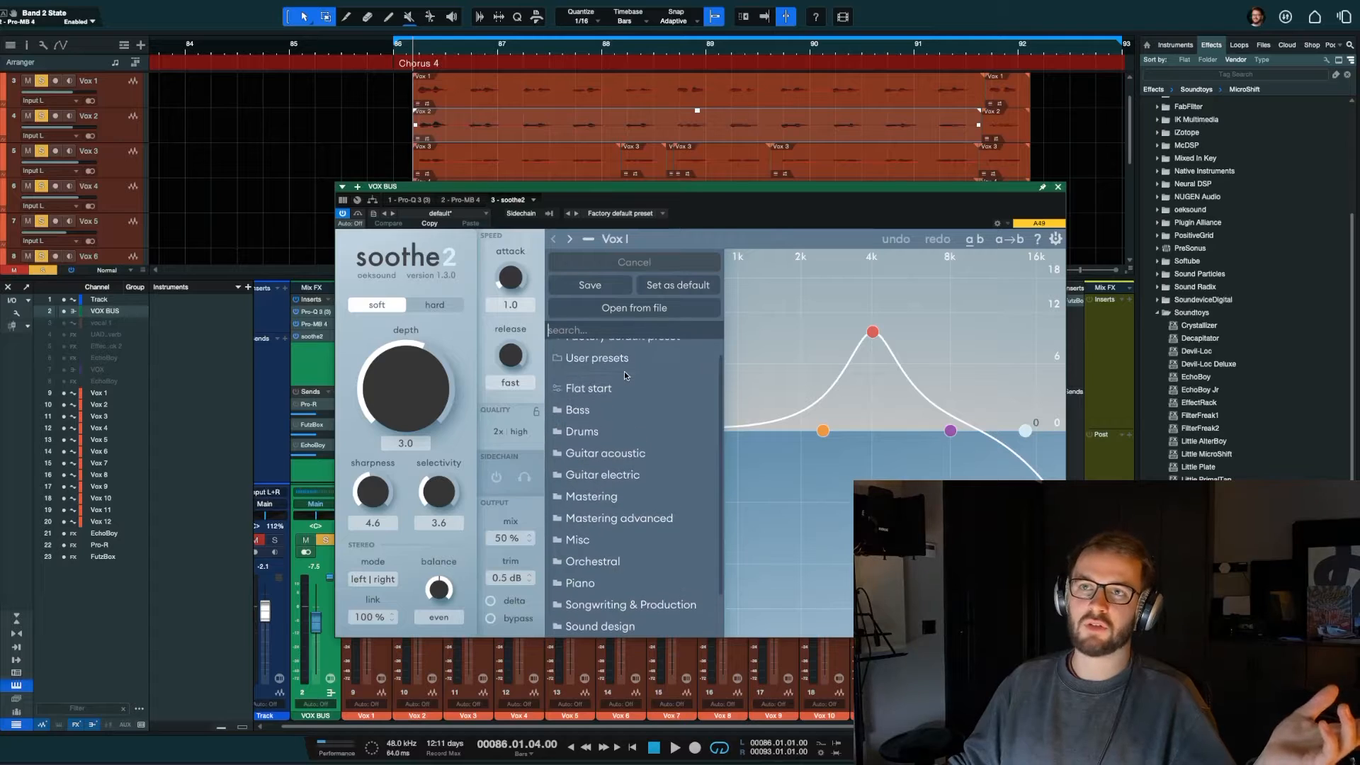
{"action": "left_click", "coordinate": [831, 304]}
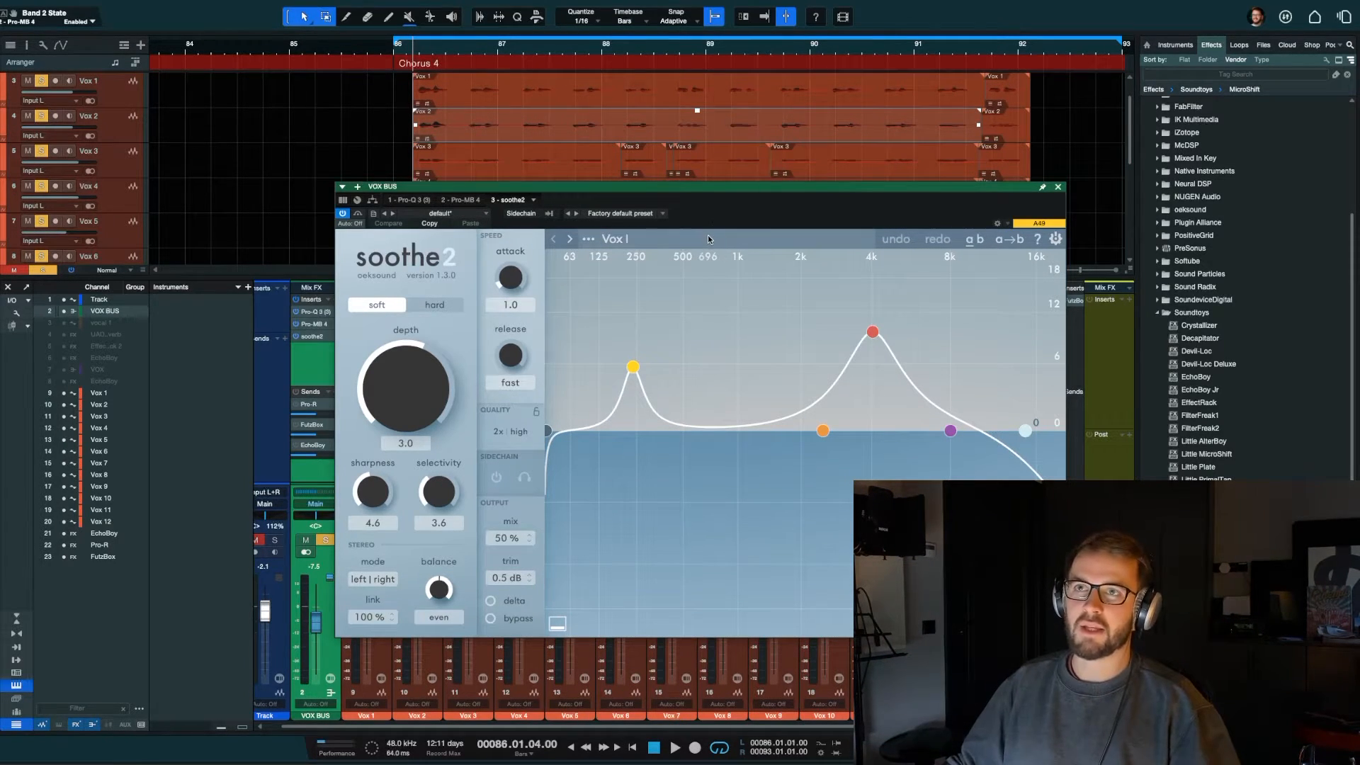
Step: Load the Vox II preset from soothe2's Vocals presets and play the chorus to check it
{"action": "left_click", "coordinate": [588, 238]}
{"action": "scroll", "coordinate": [594, 508], "scroll_direction": "down", "scroll_amount": 3}
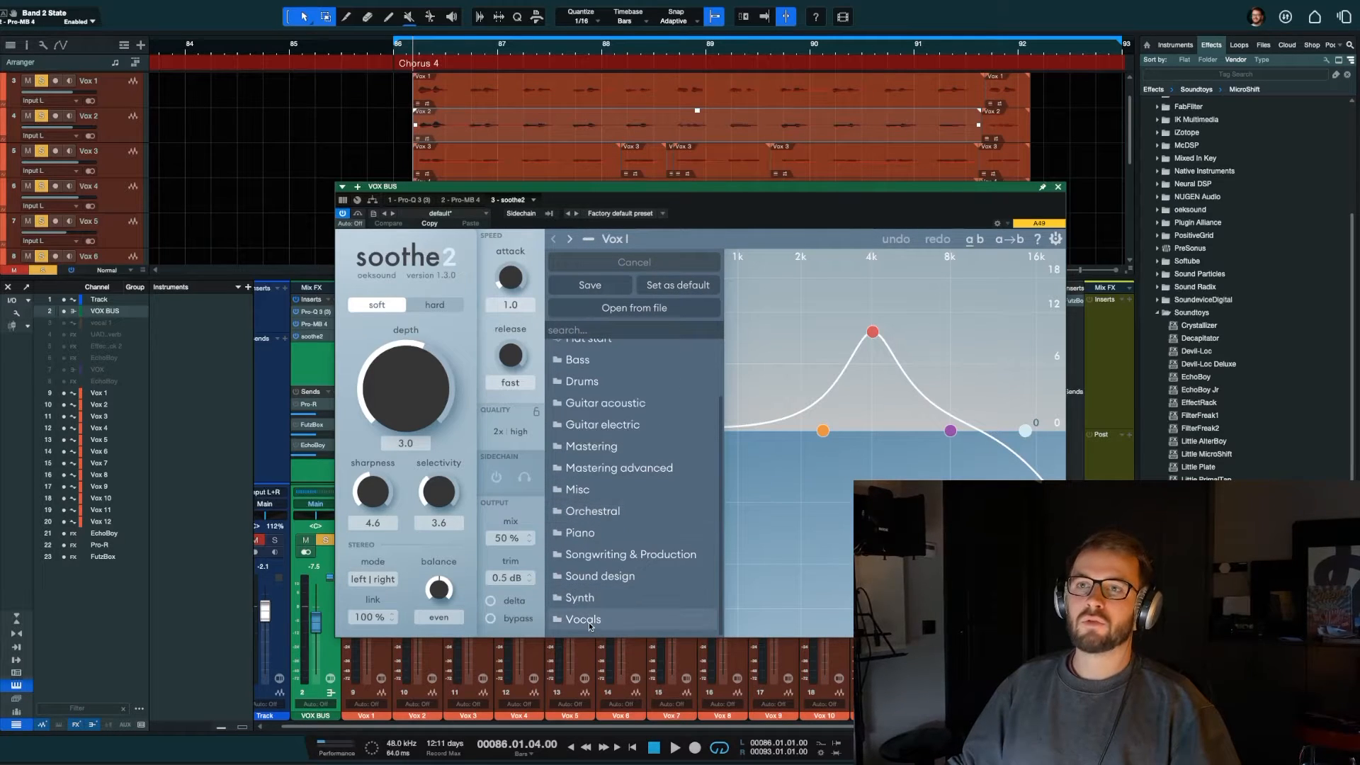
{"action": "mouse_move", "coordinate": [624, 619]}
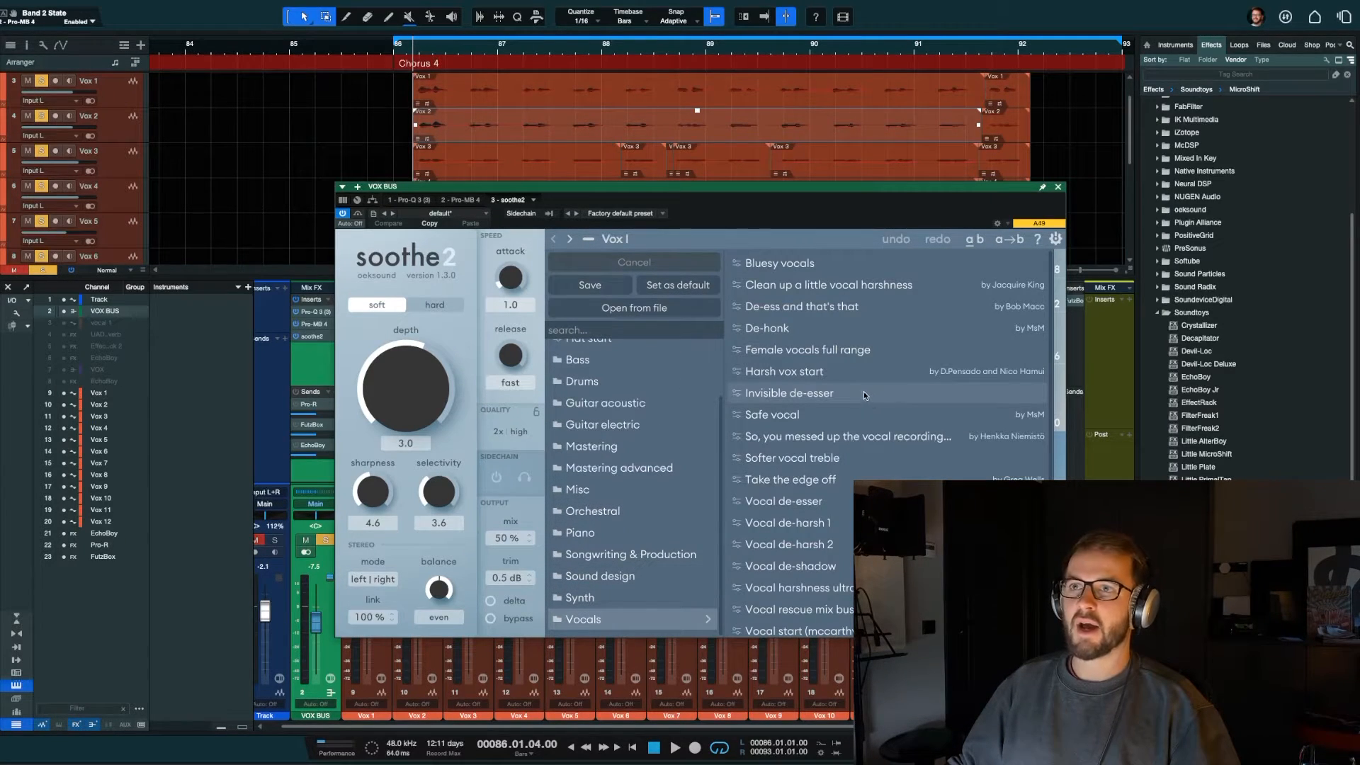
{"action": "scroll", "coordinate": [864, 391], "scroll_direction": "down", "scroll_amount": 5}
{"action": "left_click", "coordinate": [787, 574]}
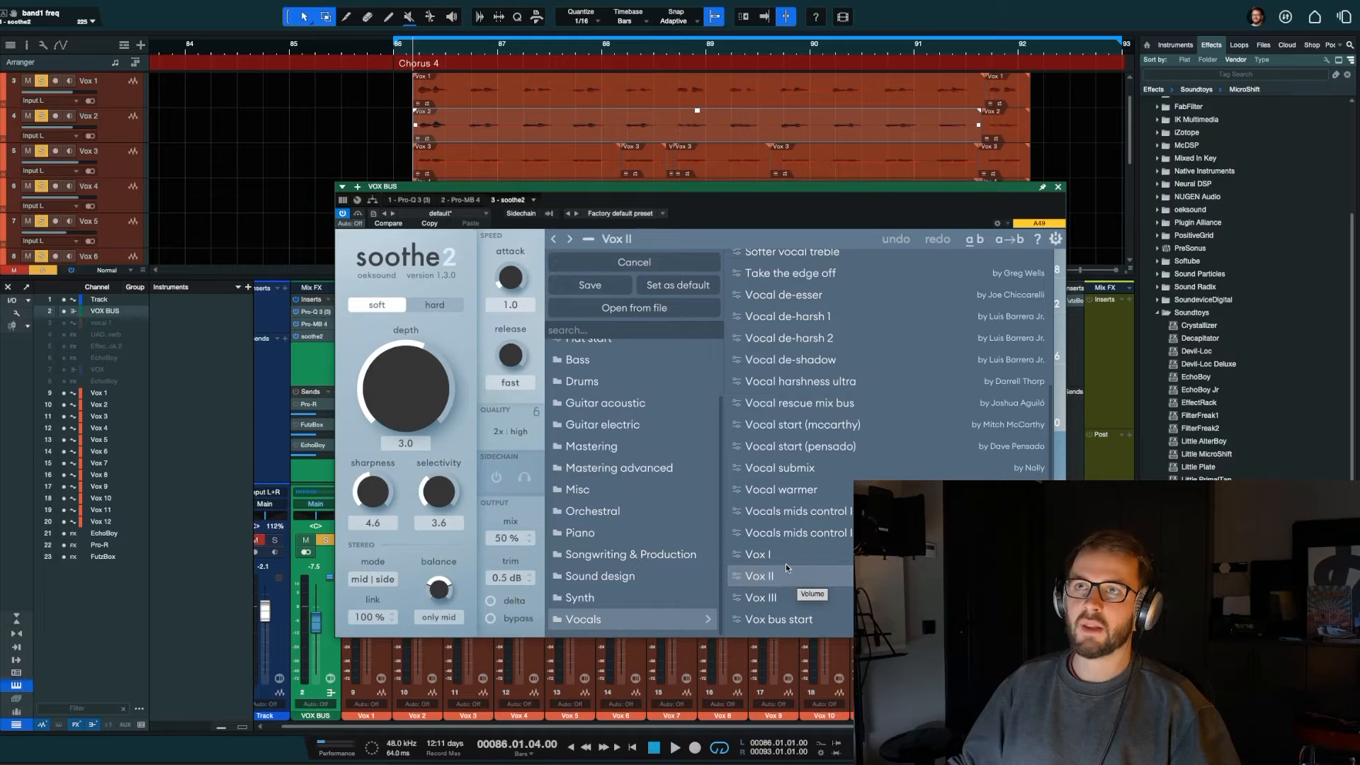
{"action": "left_click_drag", "start_coordinate": [634, 223], "coordinate": [634, 224]}
{"action": "left_click", "coordinate": [589, 239]}
{"action": "key", "text": "space"}
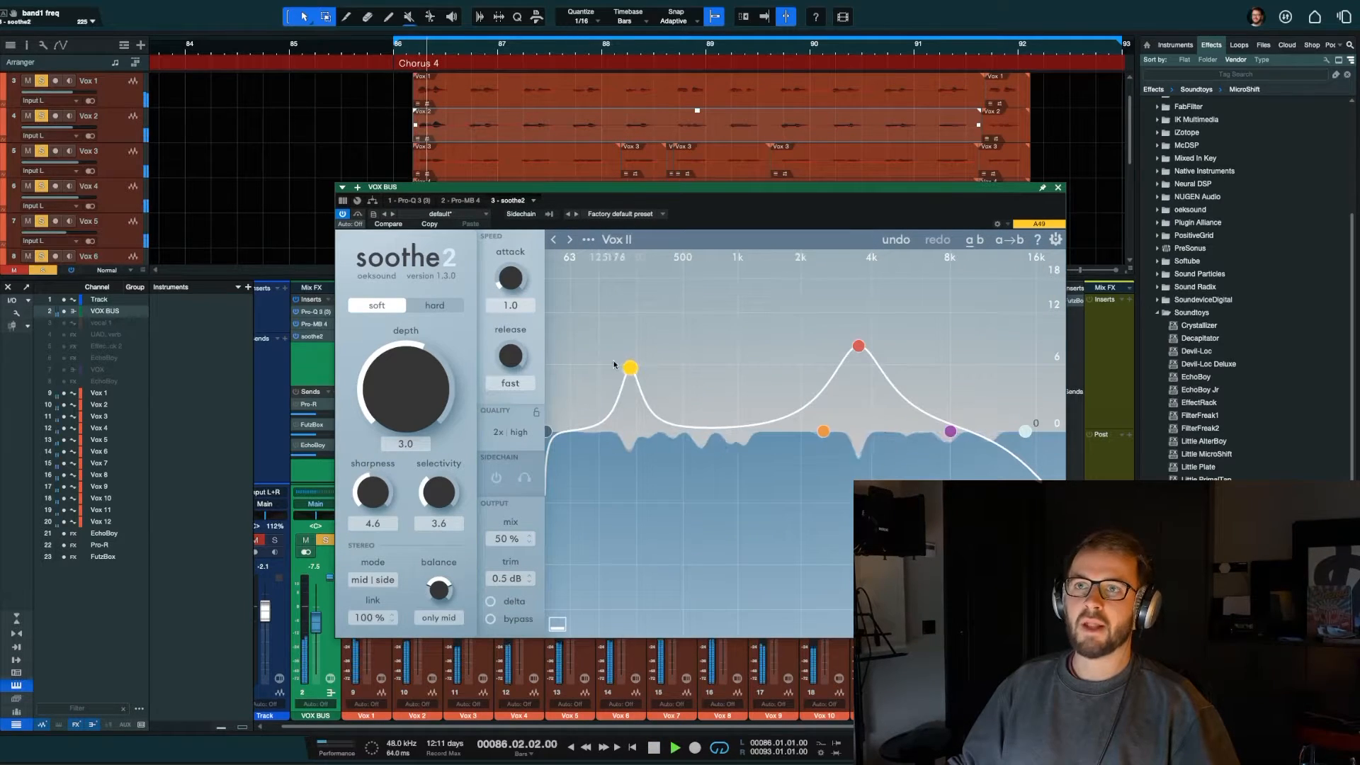
{"action": "key", "text": "space"}
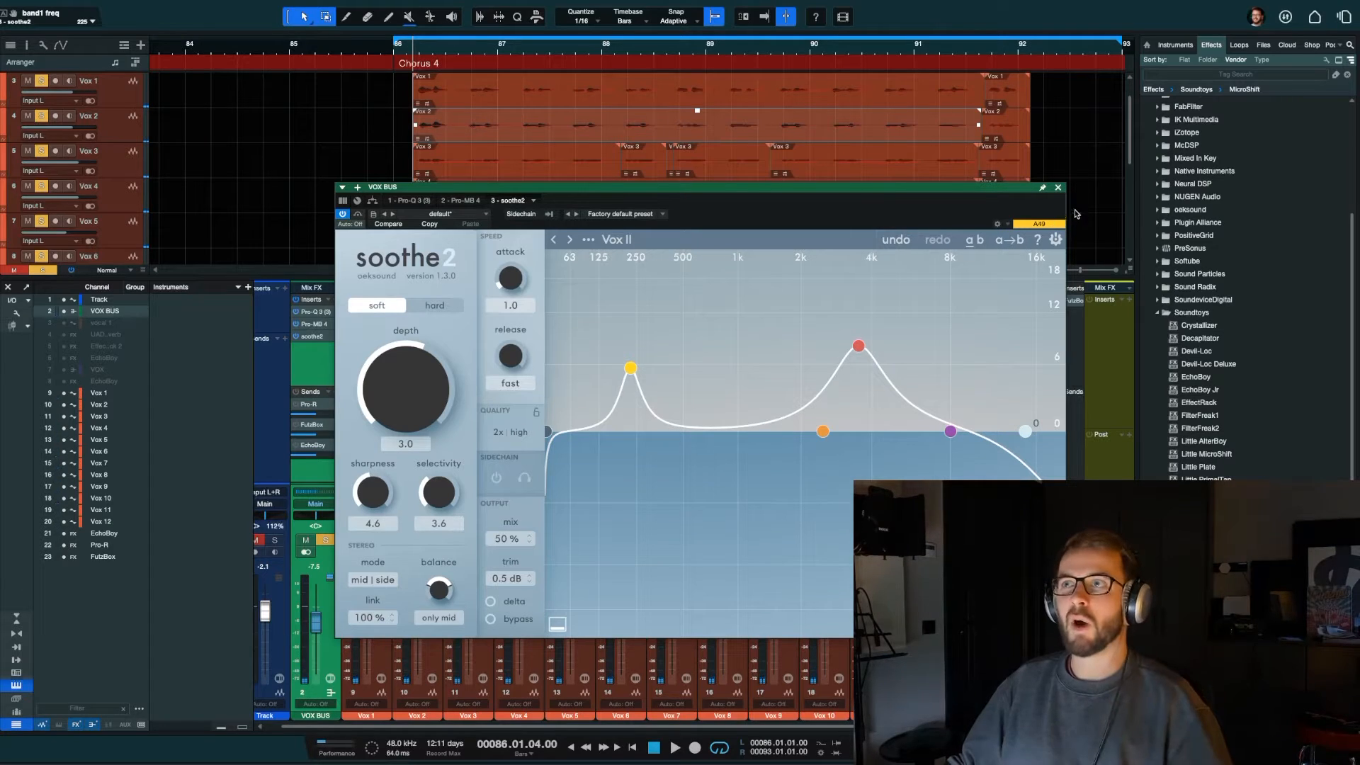
Step: Play the chorus through the VOX BUS inserts and close soothe2
{"action": "key", "text": "space"}
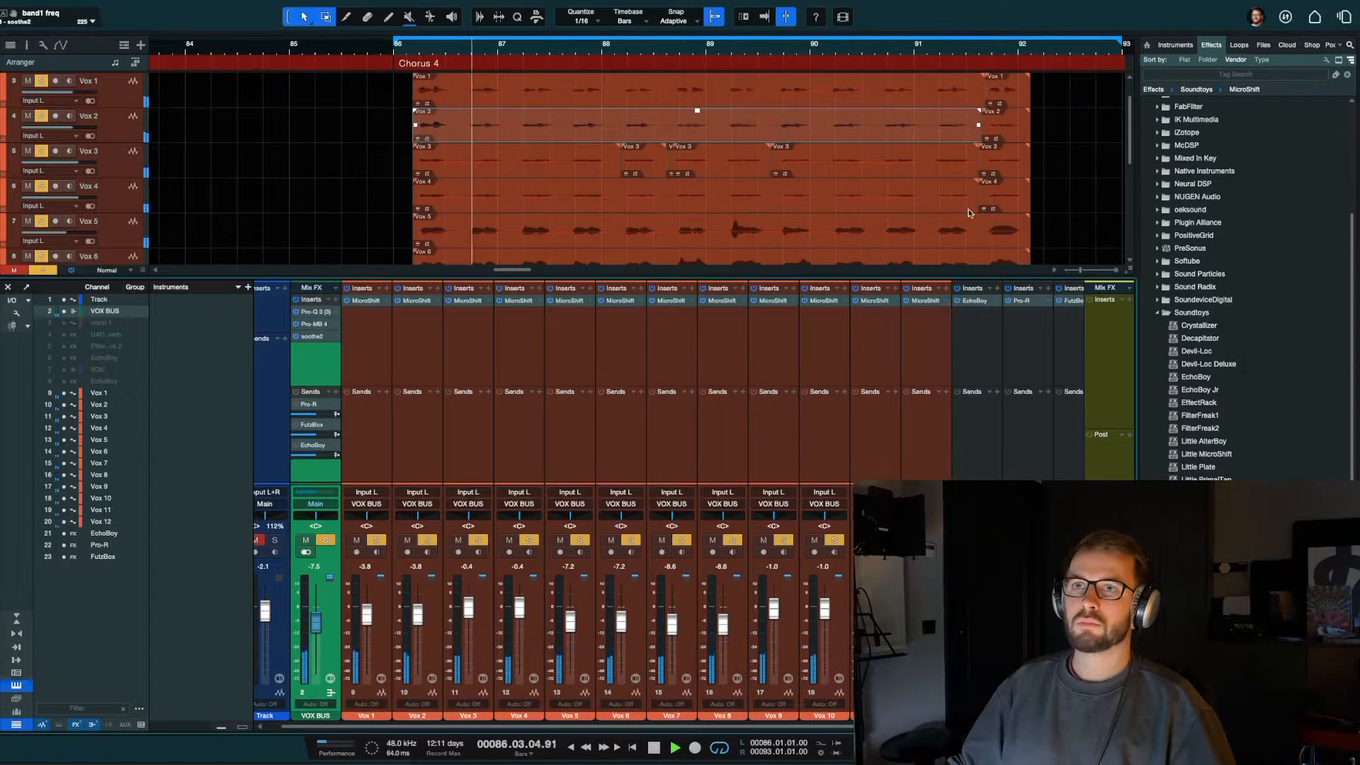
{"action": "left_click", "coordinate": [1058, 187]}
{"action": "scroll", "coordinate": [699, 365], "scroll_direction": "left", "scroll_amount": 1}
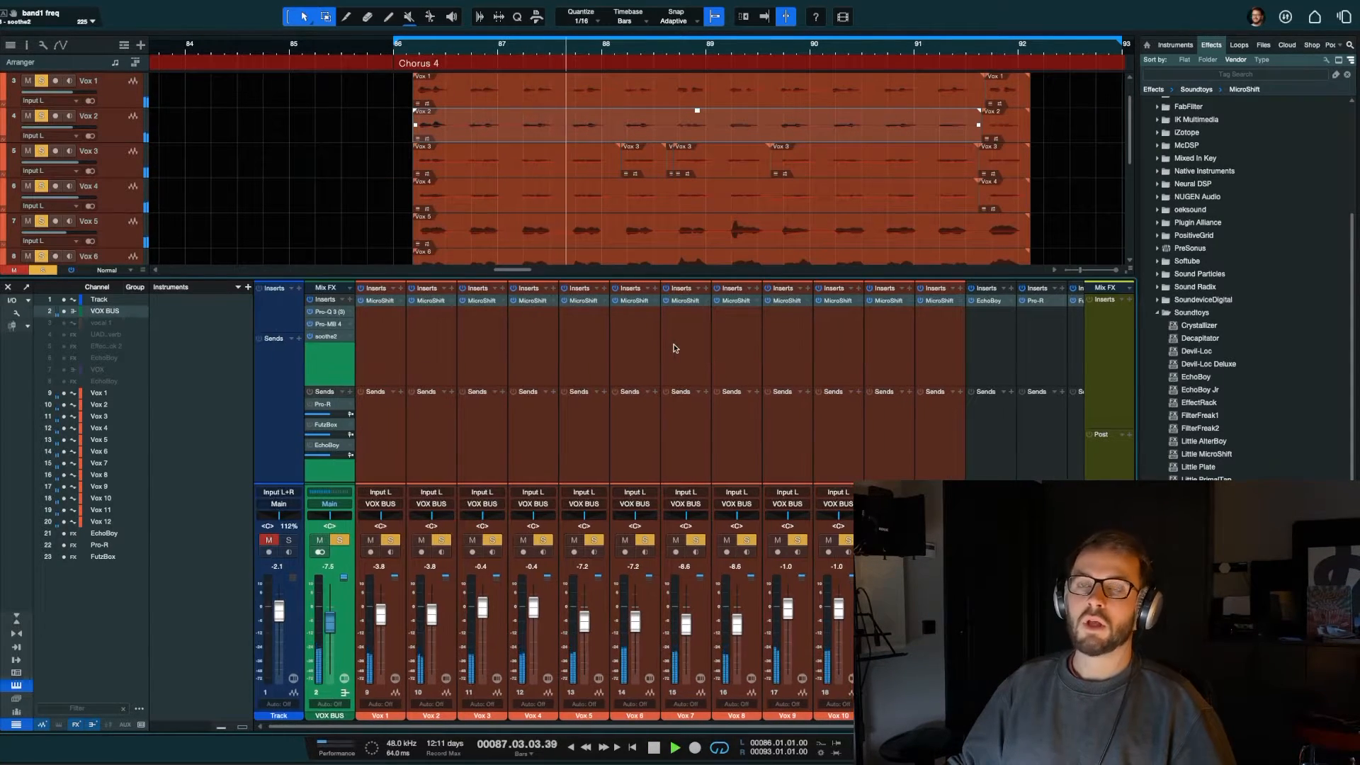
{"action": "key", "text": "space"}
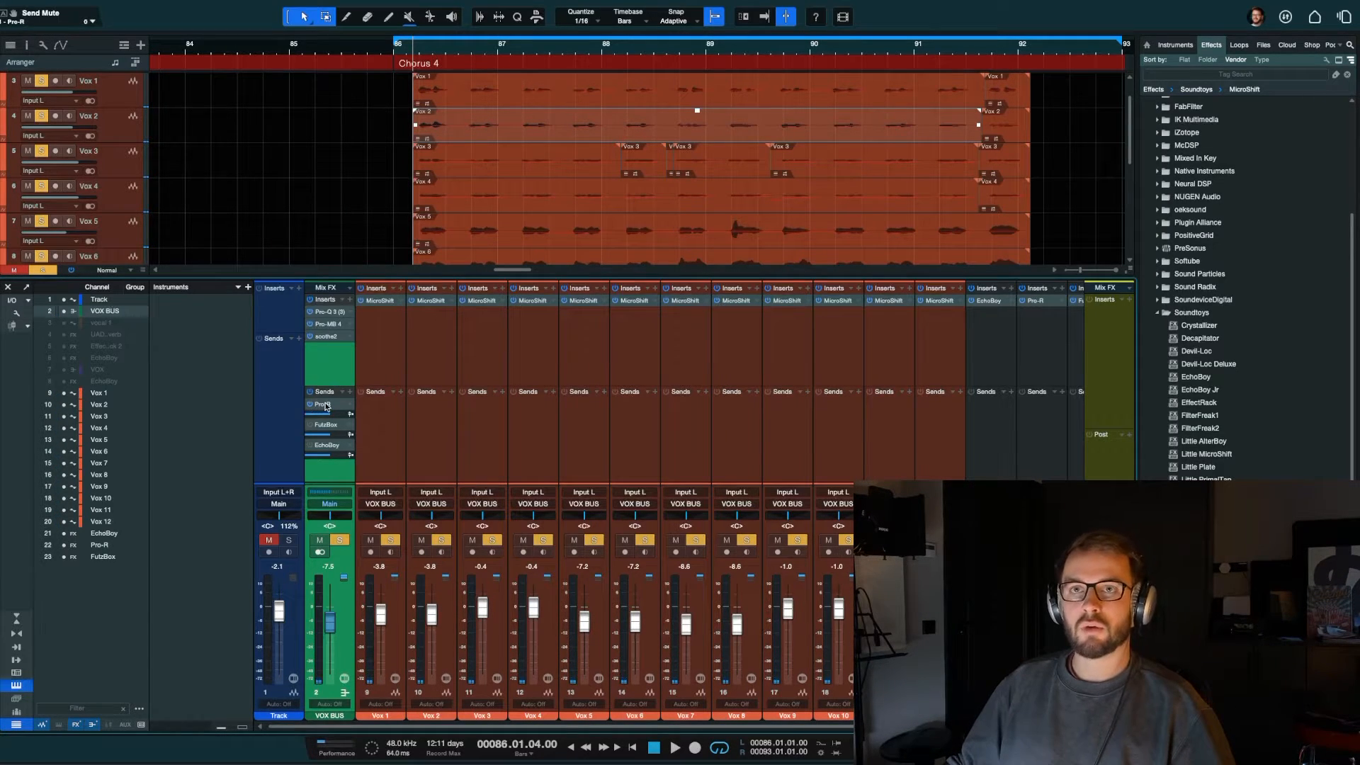
Step: Inspect the Pro-R reverb from the VOX BUS sends, close it and locate Little Plate among the Soundtoys effects
{"action": "left_click", "coordinate": [325, 405]}
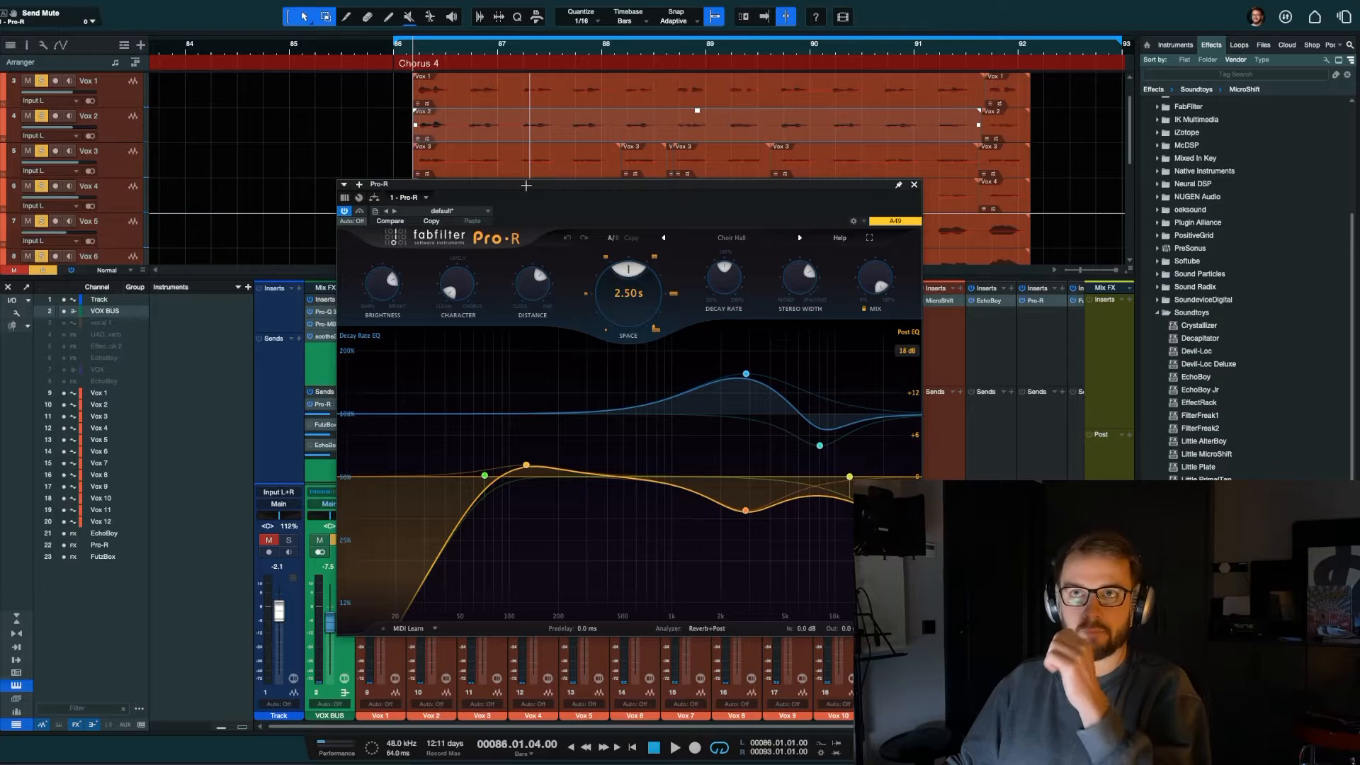
{"action": "left_click_drag", "start_coordinate": [525, 185], "coordinate": [375, 108]}
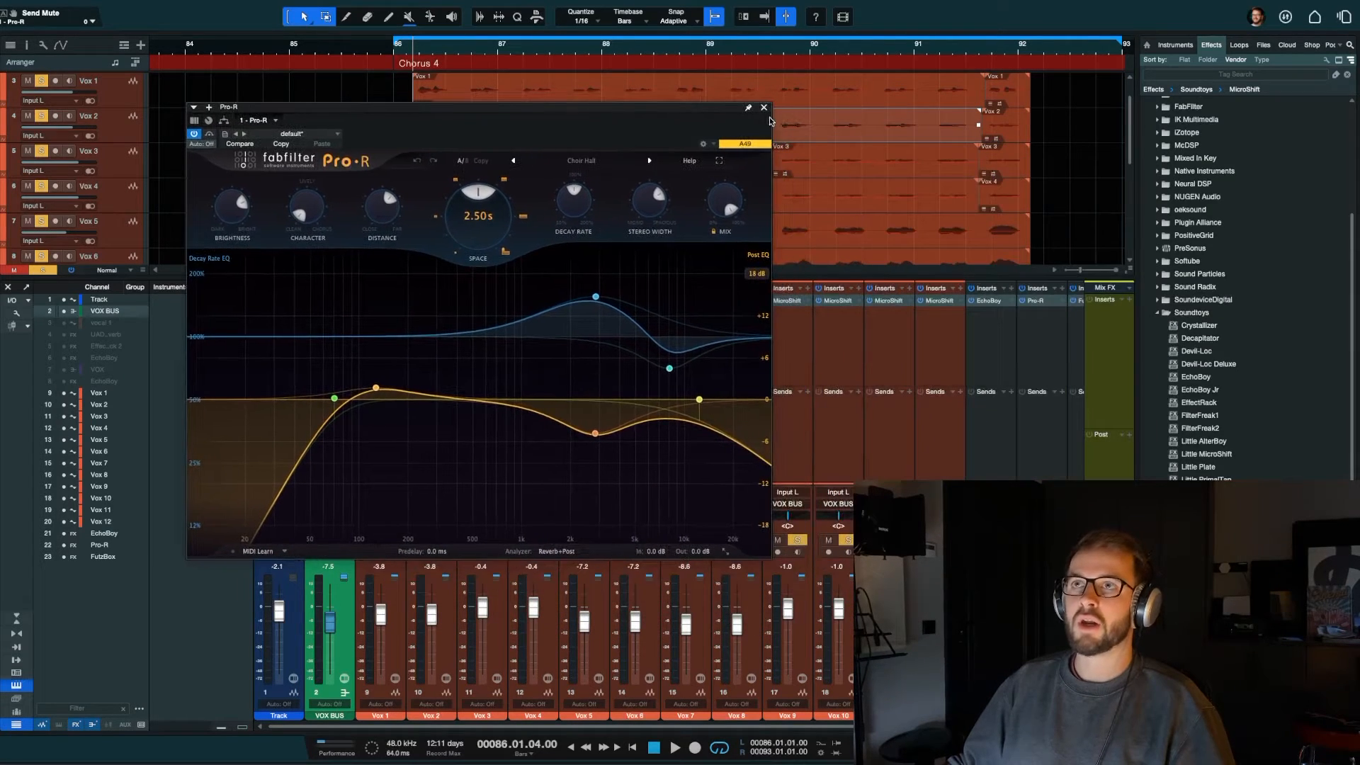
{"action": "left_click", "coordinate": [764, 107]}
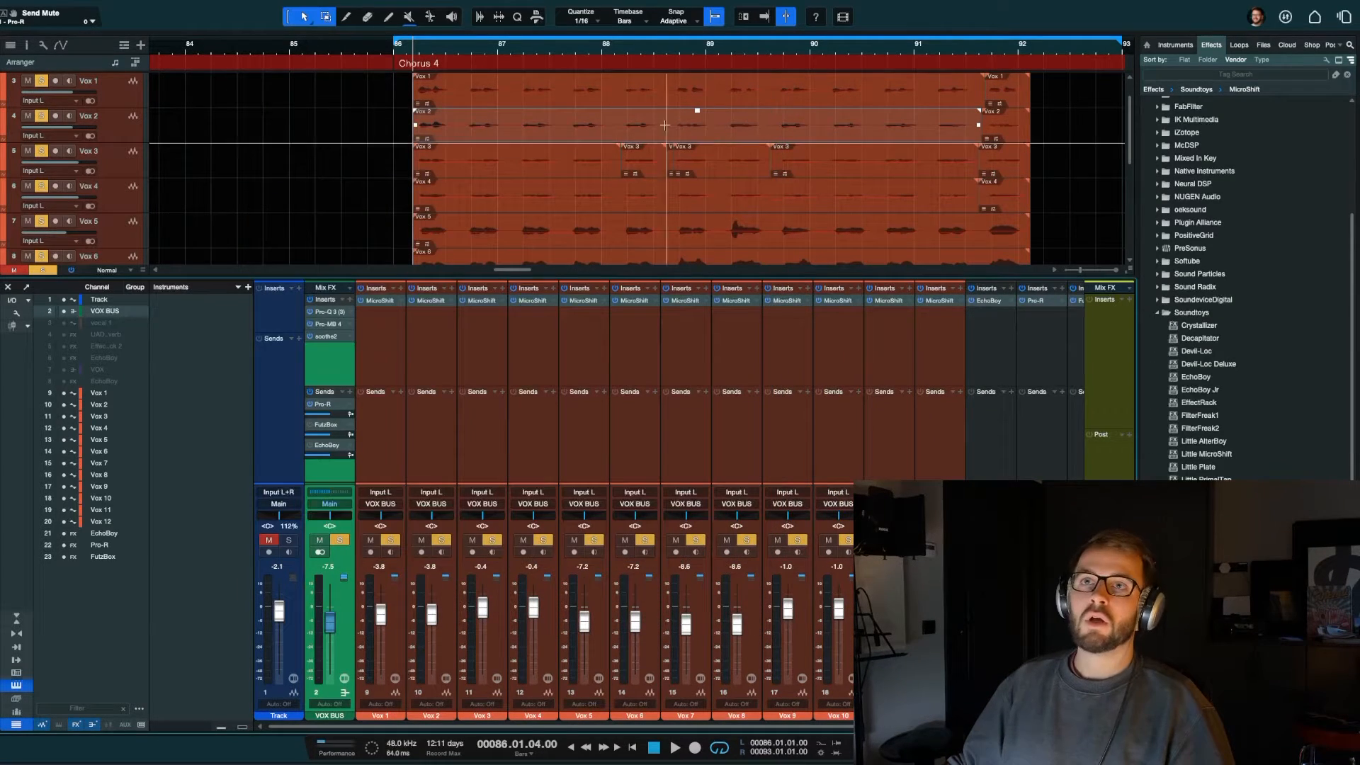
{"action": "left_click", "coordinate": [1213, 315]}
{"action": "left_click", "coordinate": [1210, 469]}
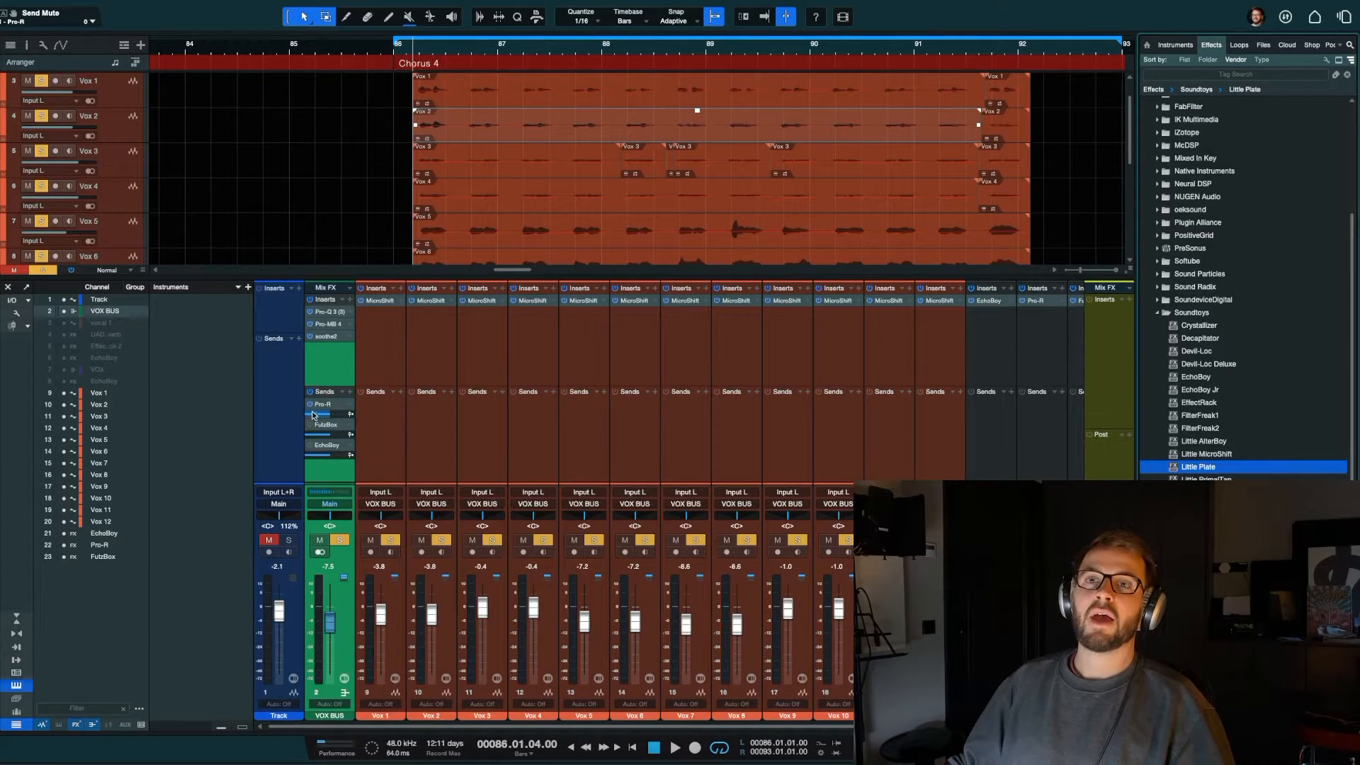
Step: Play the chorus with the Pro-R send, reopen Pro-R and examine its Space setting
{"action": "key", "text": "space"}
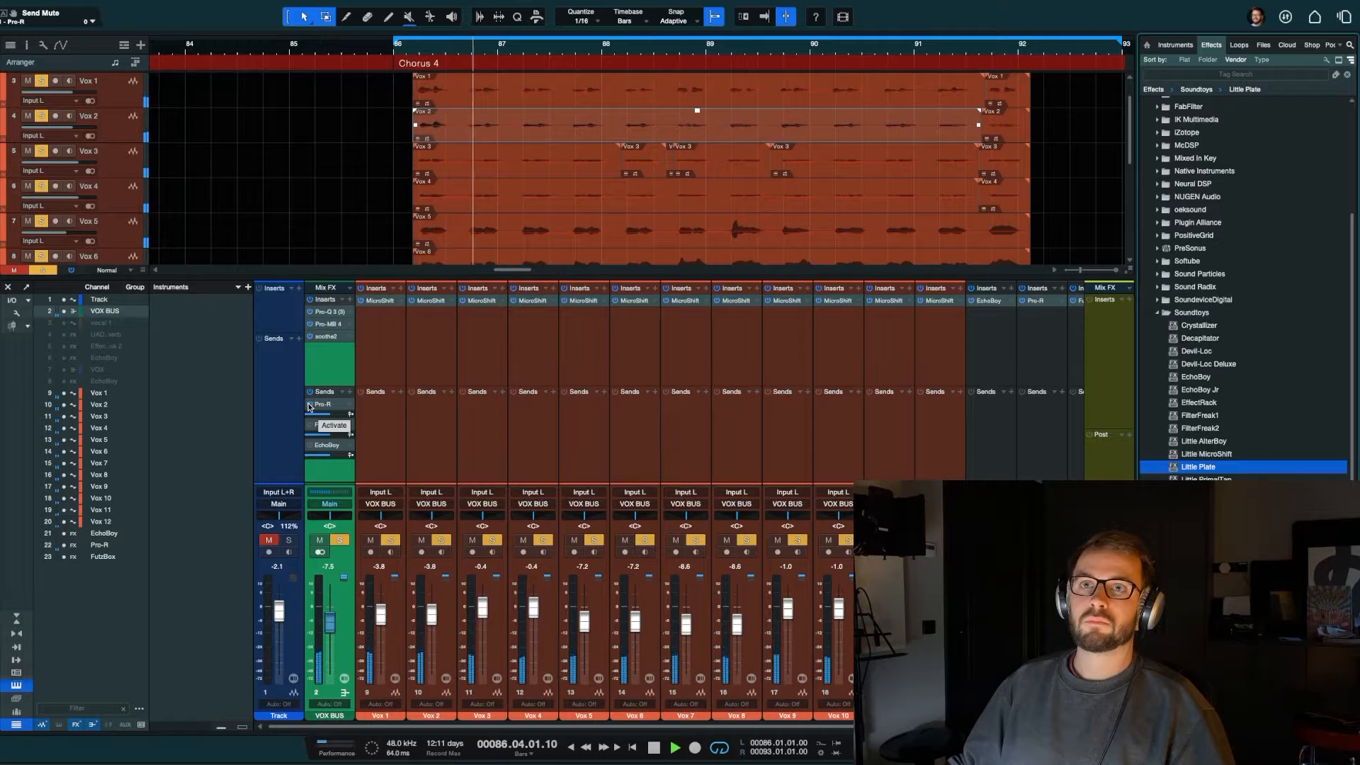
{"action": "left_click", "coordinate": [325, 404]}
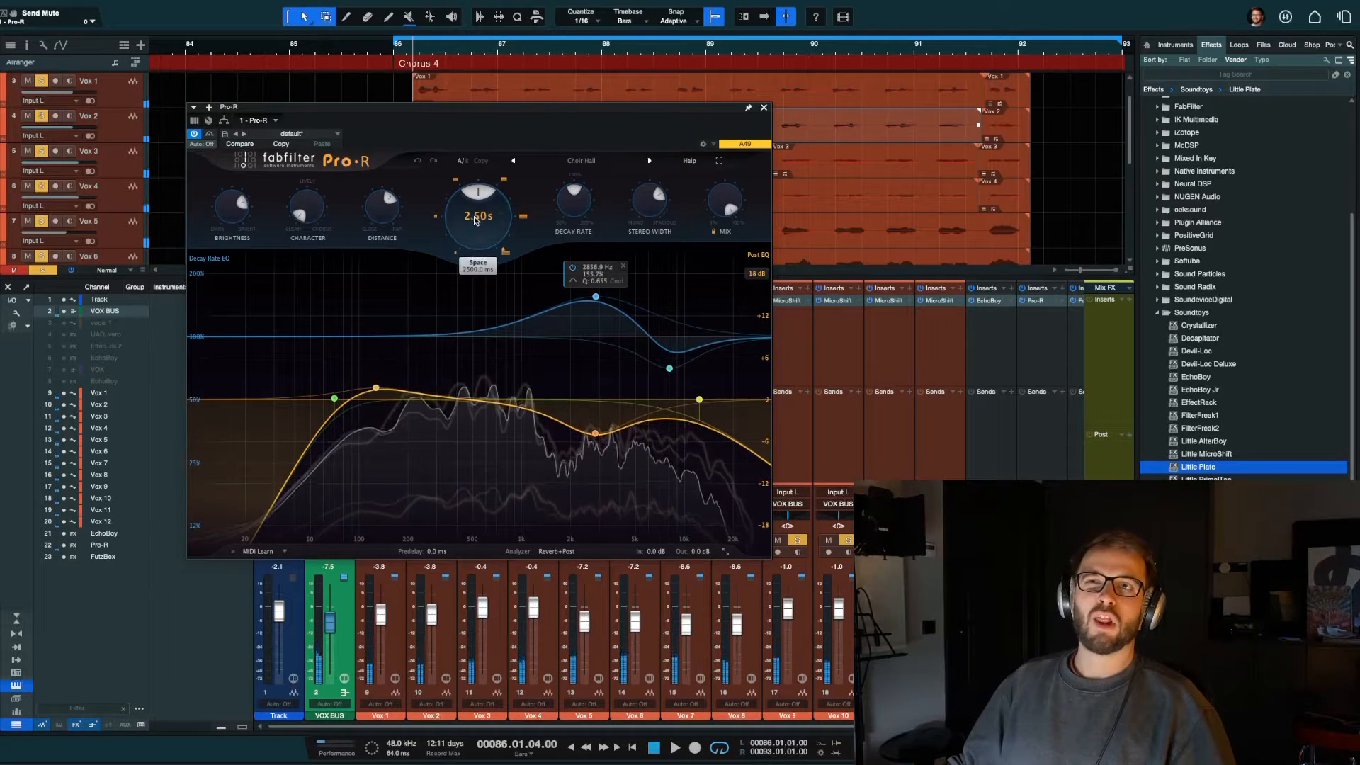
{"action": "key", "text": "space"}
{"action": "mouse_move", "coordinate": [471, 217]}
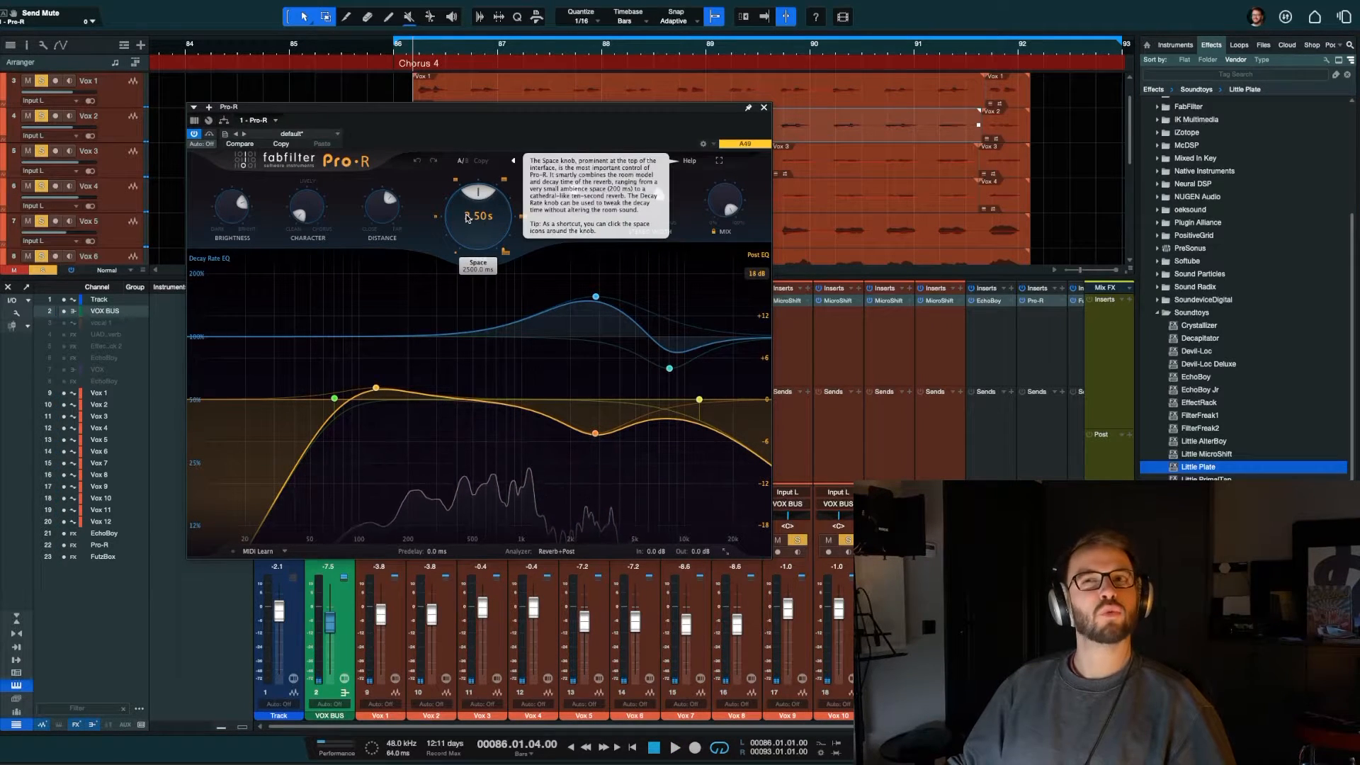
Step: Play the chorus from bar 86 and shorten Pro-R's Space to 2.12 s
{"action": "left_click", "coordinate": [439, 49]}
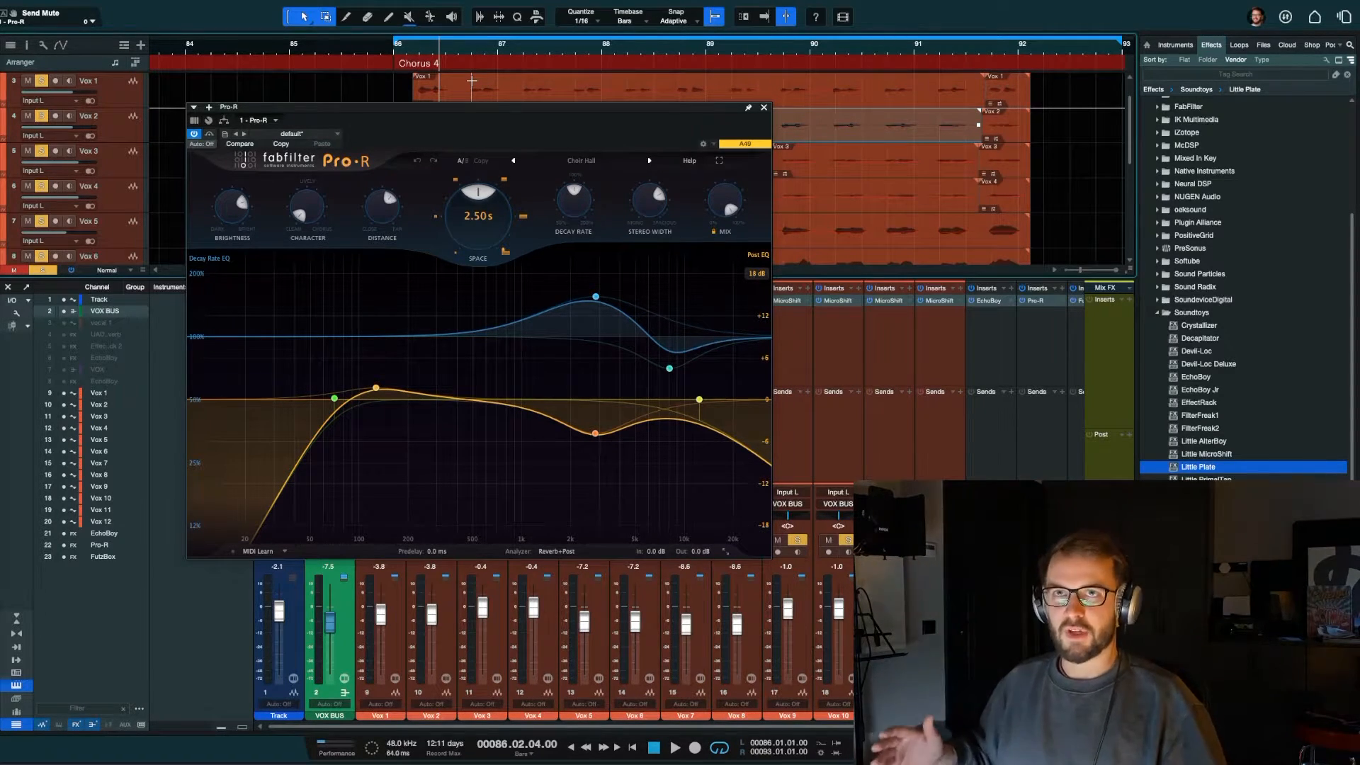
{"action": "key", "text": "space"}
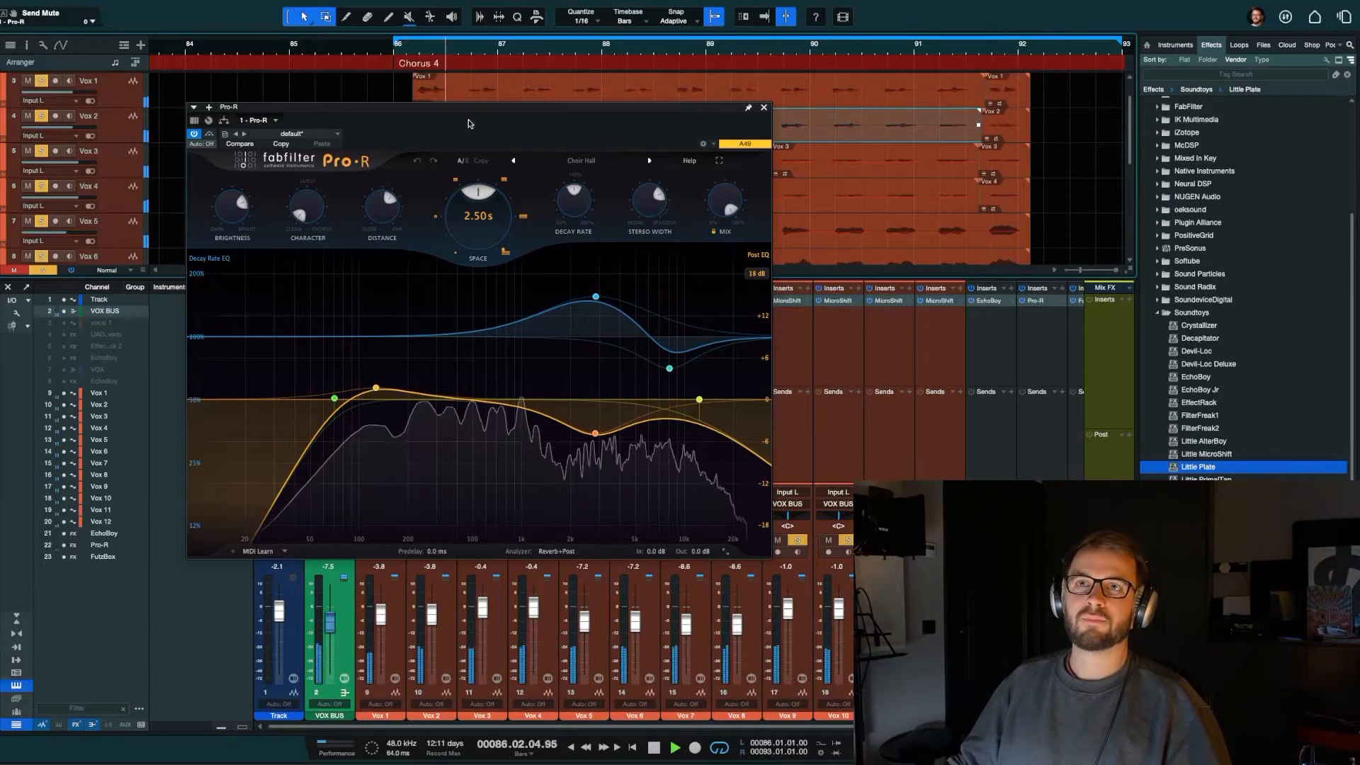
{"action": "left_click_drag", "start_coordinate": [473, 216], "coordinate": [468, 220]}
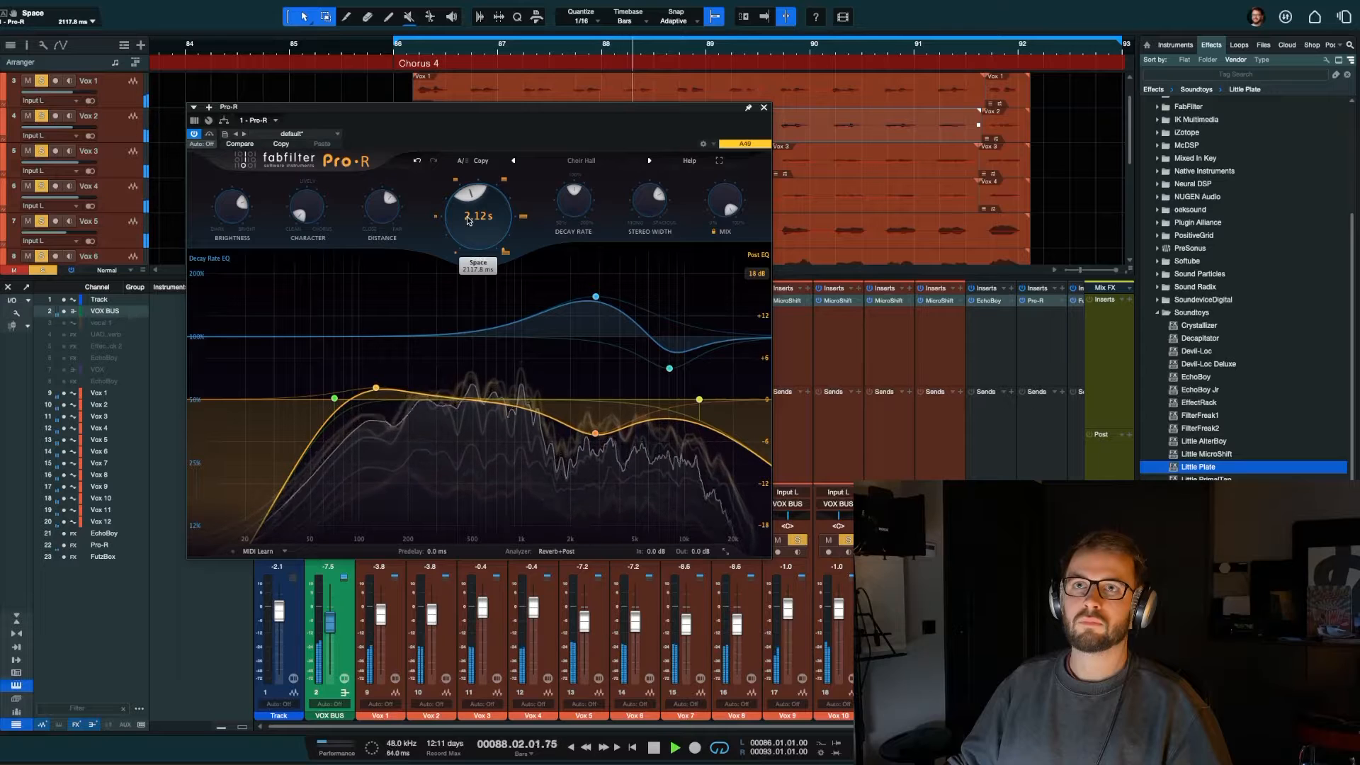
{"action": "key", "text": "space"}
Step: Look over Pro-R's preset categories without changing the preset and close the reverb
{"action": "left_click", "coordinate": [603, 160]}
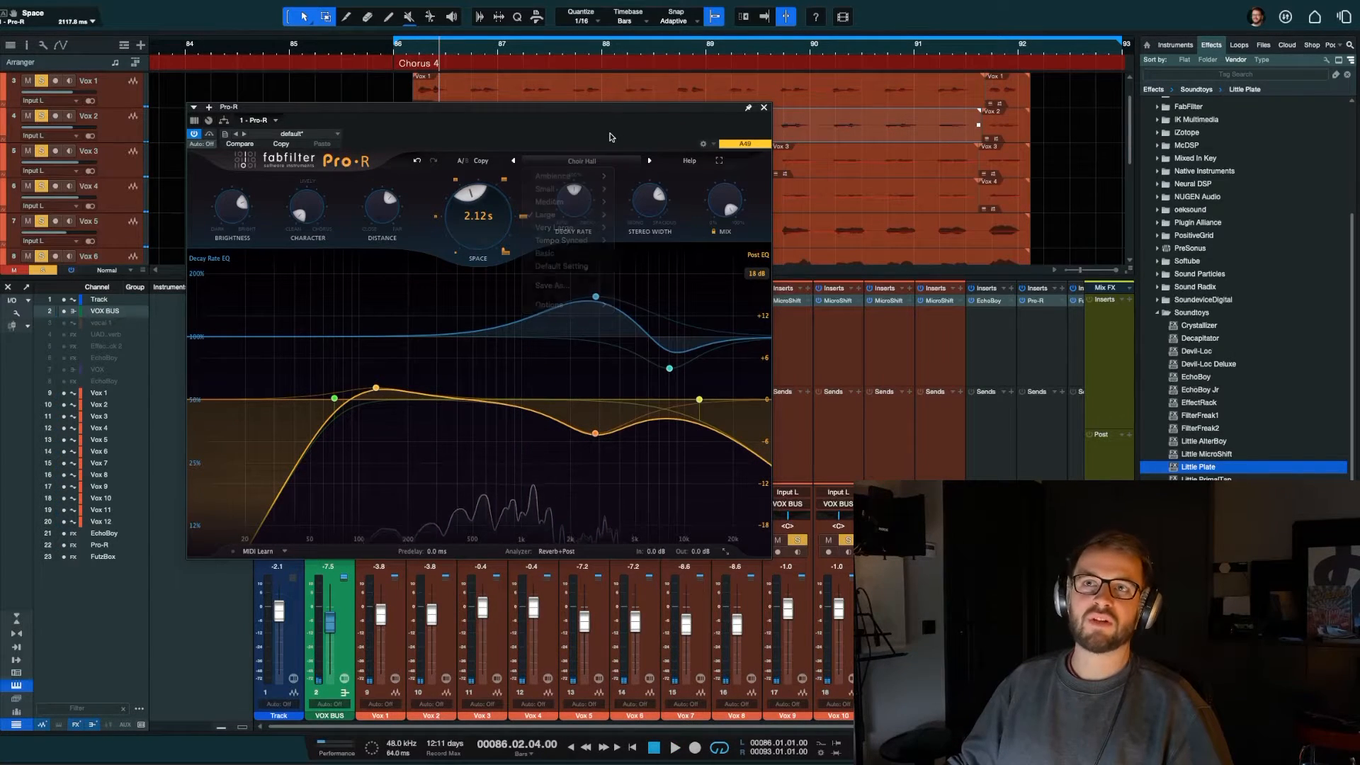
{"action": "mouse_move", "coordinate": [567, 215]}
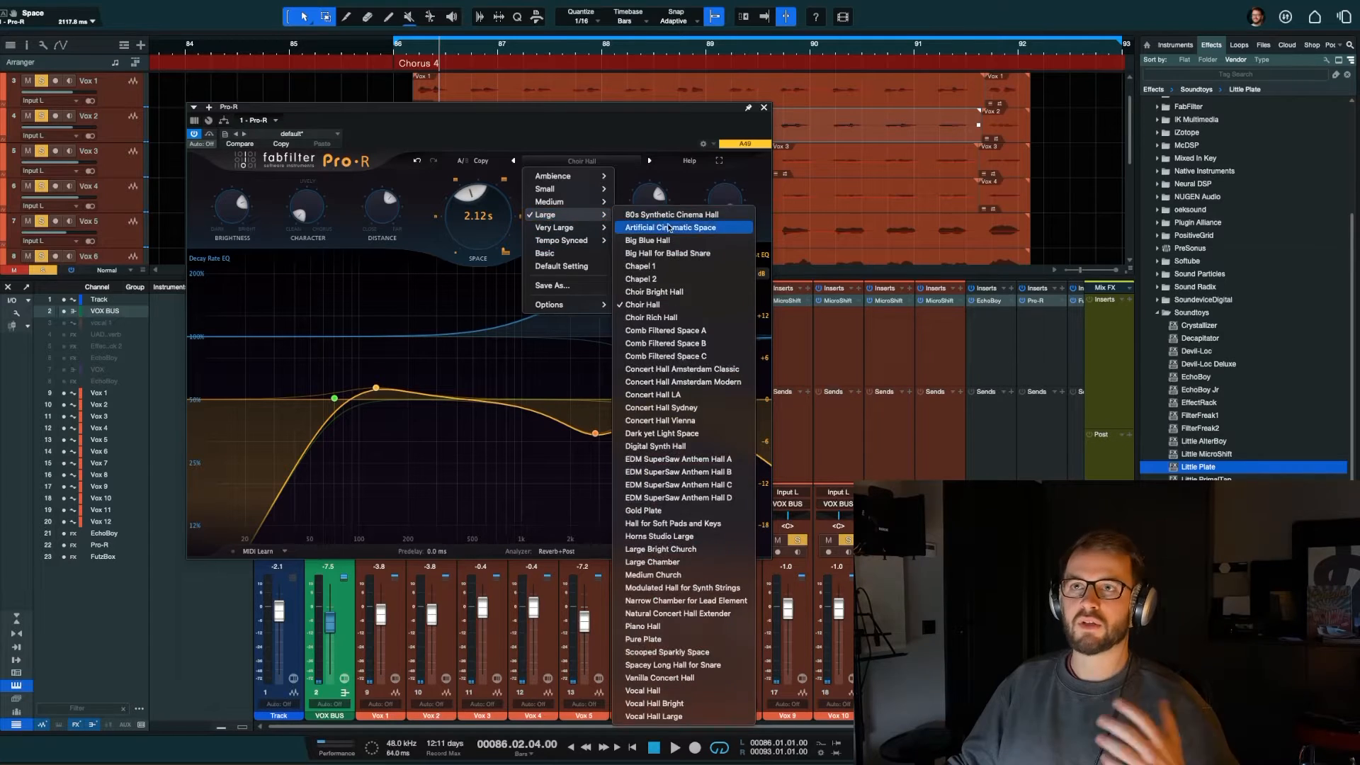
{"action": "left_click", "coordinate": [571, 130]}
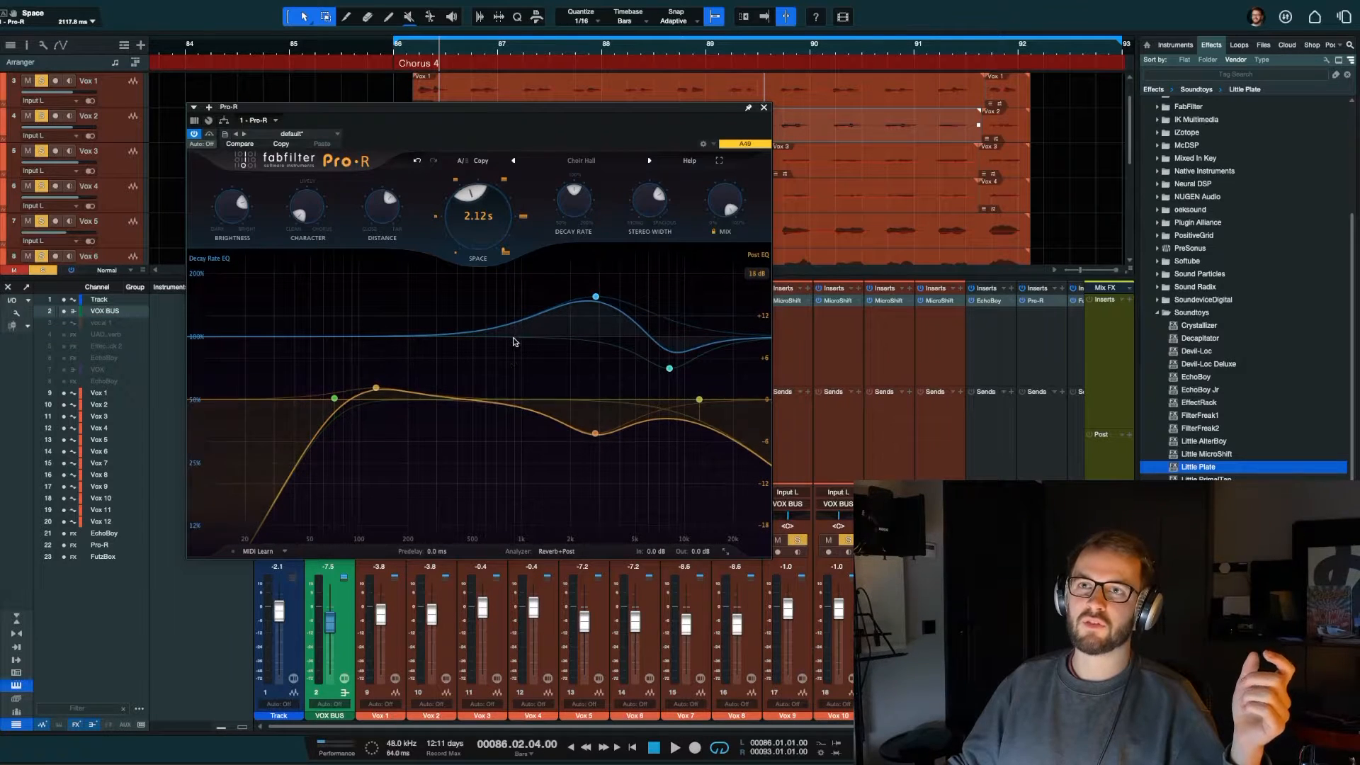
{"action": "left_click", "coordinate": [764, 108]}
Step: Play the chorus and slightly raise the VOX BUS send level to Pro-R
{"action": "key", "text": "space"}
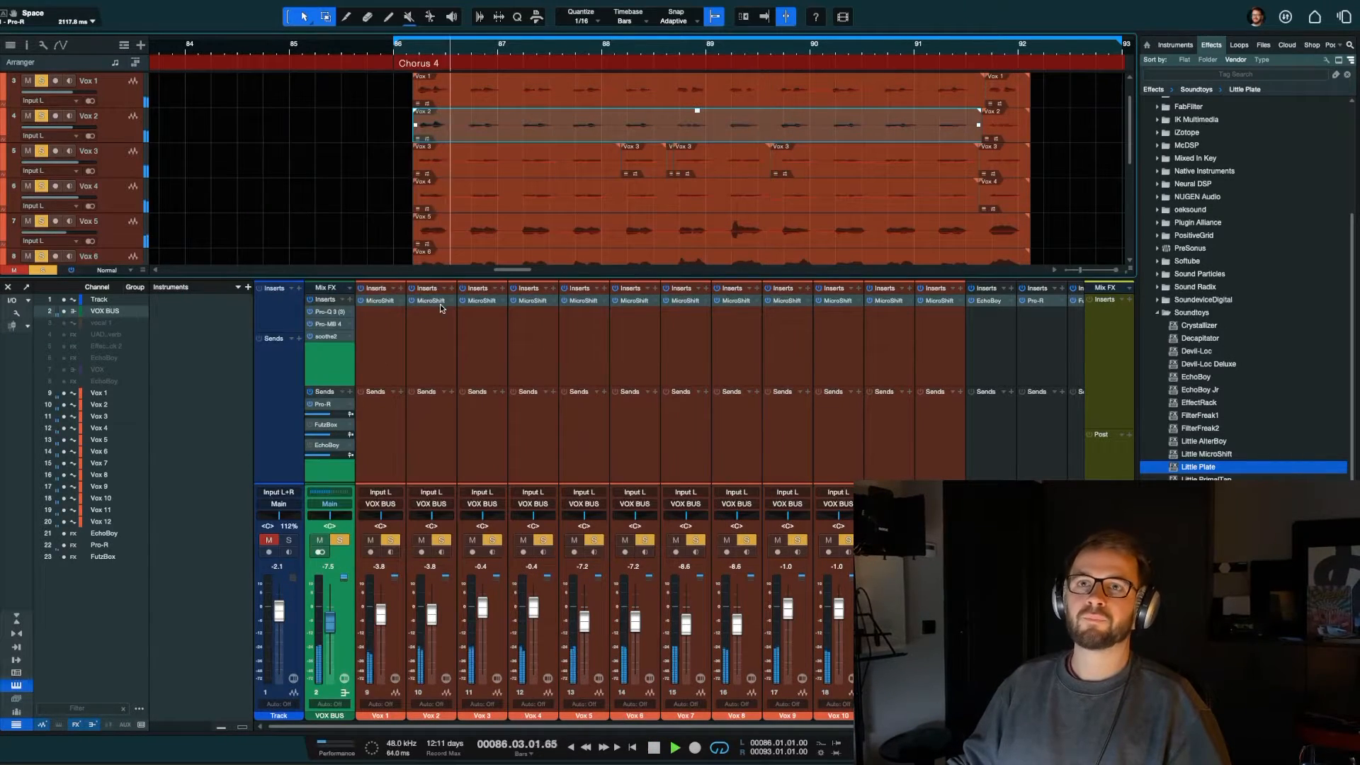
{"action": "mouse_move", "coordinate": [330, 414]}
{"action": "left_mouse_down"}
{"action": "mouse_move", "coordinate": [346, 415]}
{"action": "mouse_move", "coordinate": [334, 414]}
{"action": "left_mouse_up"}
{"action": "key", "text": "space"}
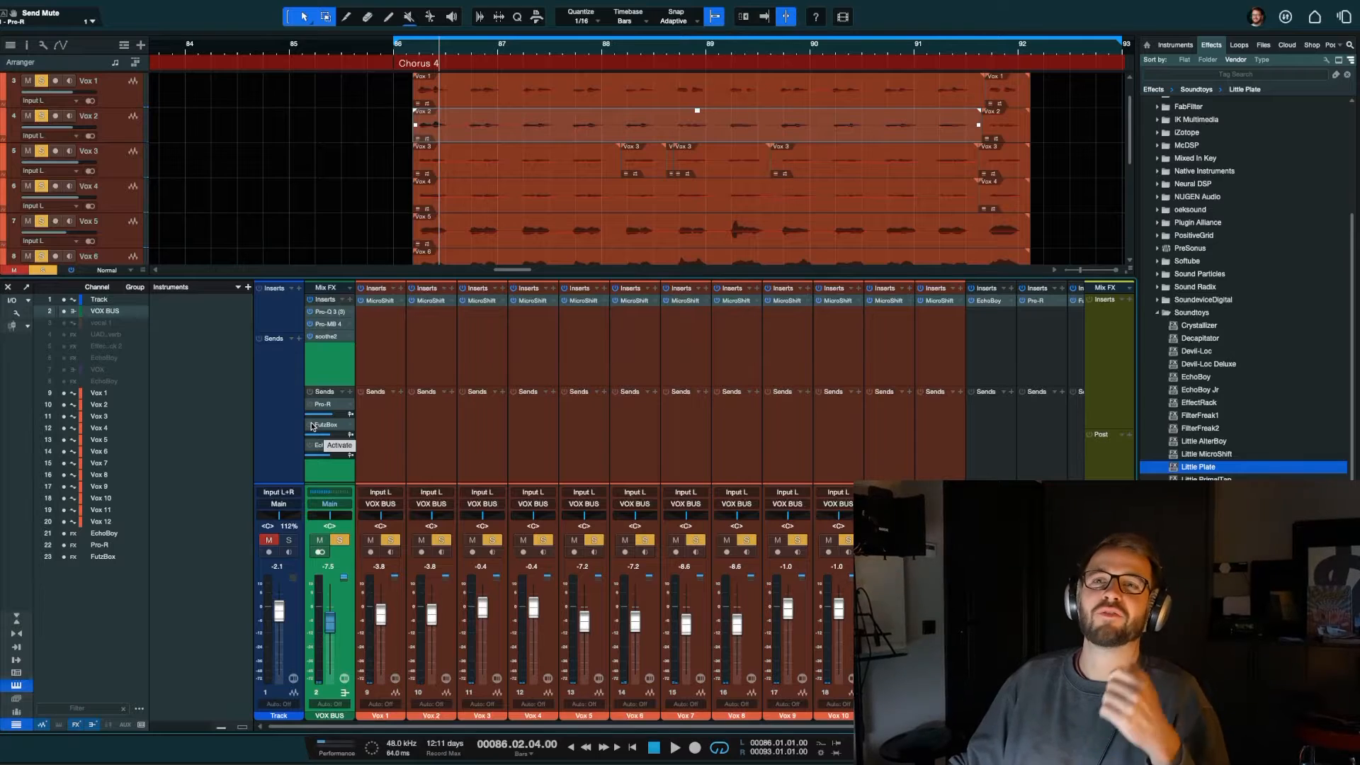
Step: Activate the FutzBox send on the VOX BUS and move the FutzBox effect channel directly beside the VOX BUS
{"action": "left_click", "coordinate": [313, 425]}
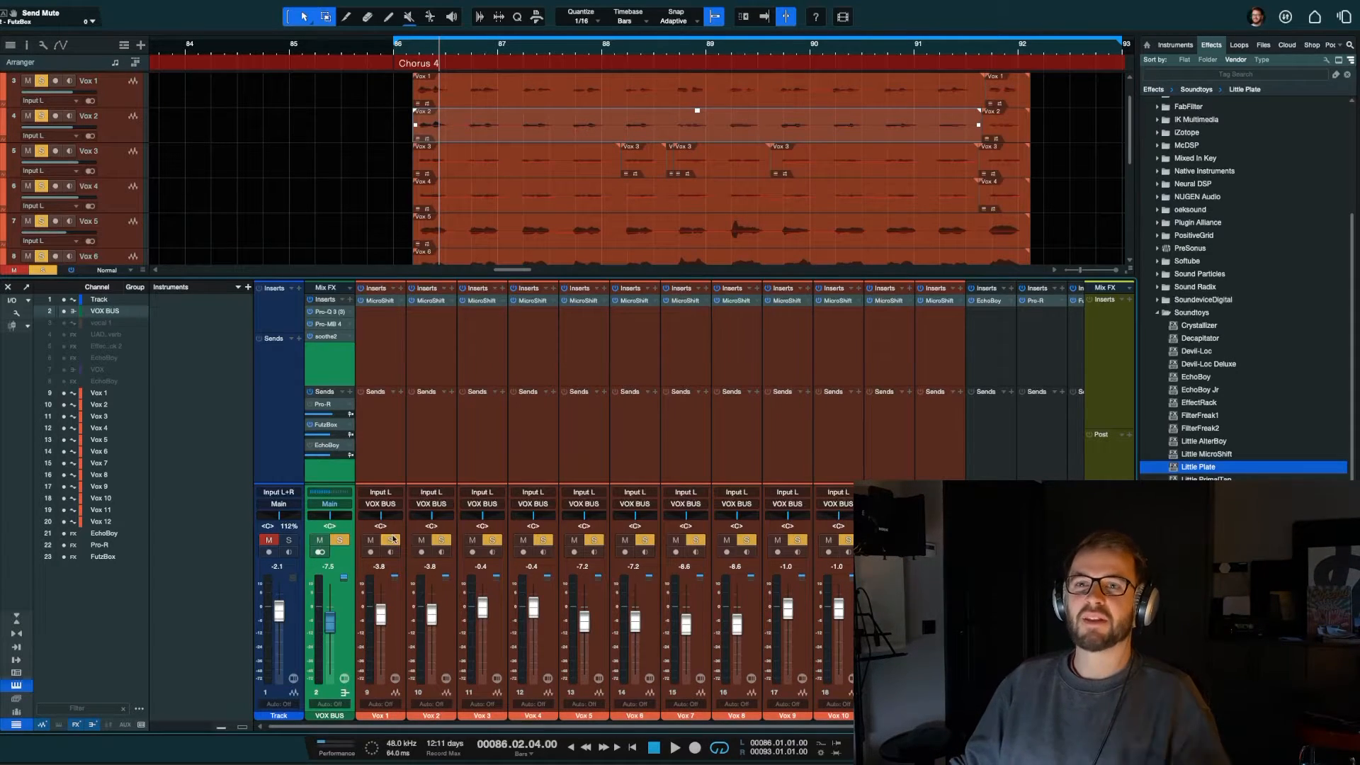
{"action": "left_click", "coordinate": [1014, 446]}
{"action": "scroll", "coordinate": [1018, 443], "scroll_direction": "right", "scroll_amount": 1}
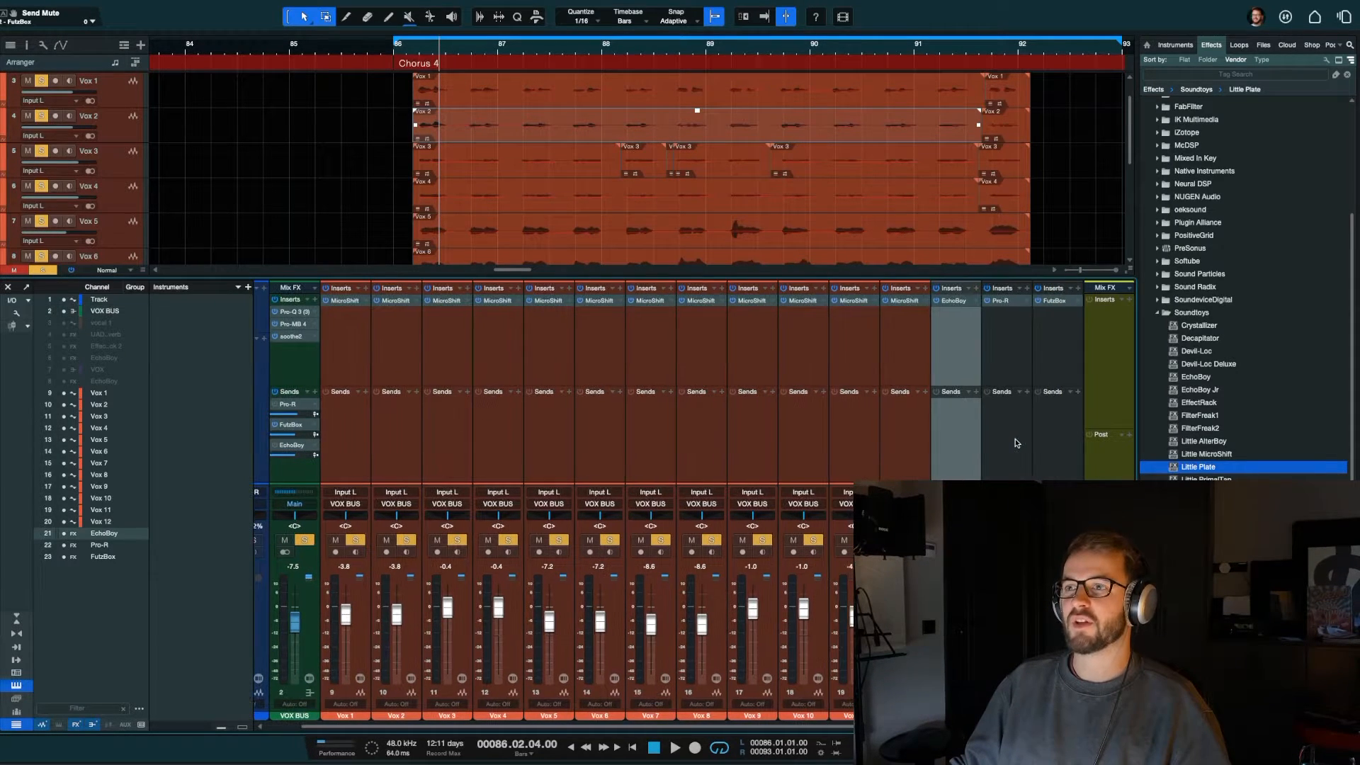
{"action": "left_click", "coordinate": [1039, 441]}
{"action": "left_click_drag", "start_coordinate": [524, 432], "coordinate": [314, 445]}
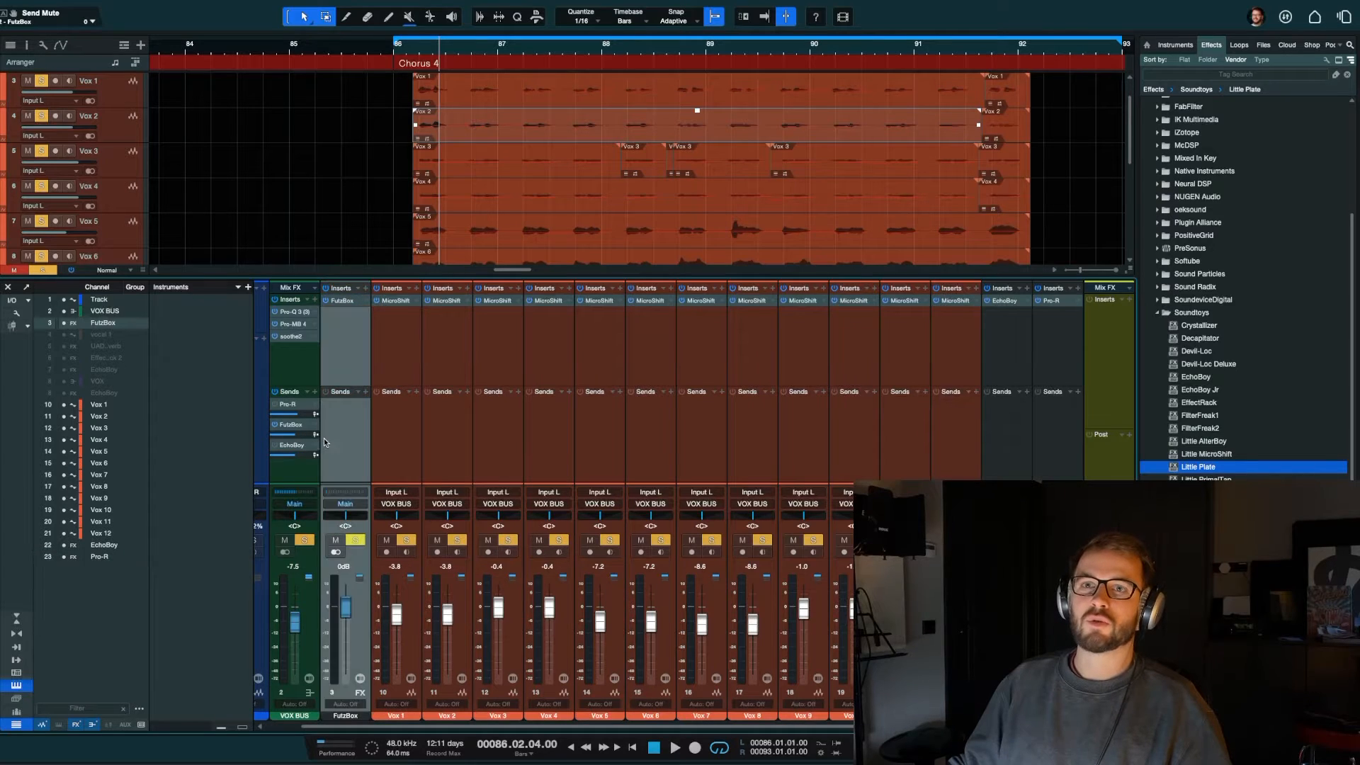
Step: Play the chorus, set the FutzBox channel level to -3.2 dB and toggle its VOX BUS send to compare
{"action": "key", "text": "space"}
{"action": "mouse_move", "coordinate": [345, 608]}
{"action": "left_mouse_down"}
{"action": "mouse_move", "coordinate": [356, 574]}
{"action": "mouse_move", "coordinate": [347, 617]}
{"action": "left_mouse_up"}
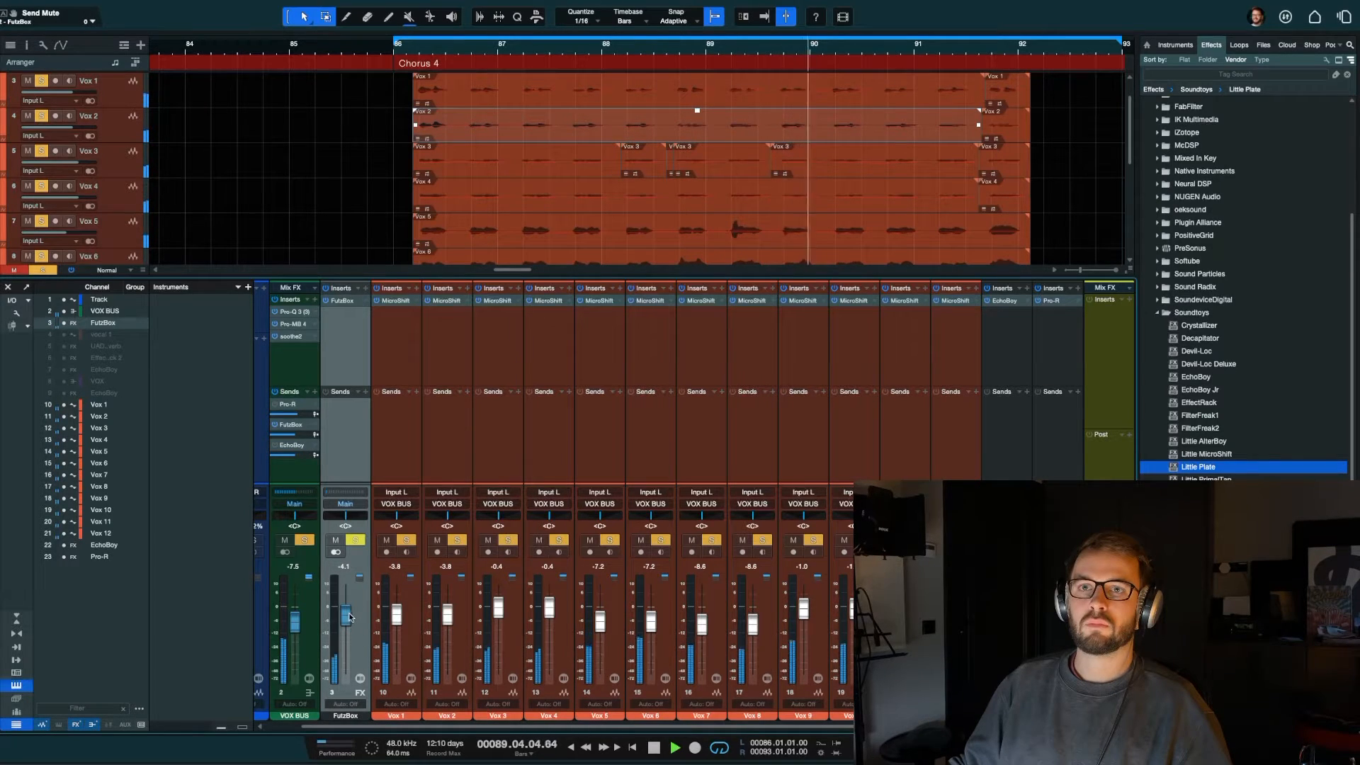
{"action": "left_click_drag", "start_coordinate": [346, 618], "coordinate": [348, 615]}
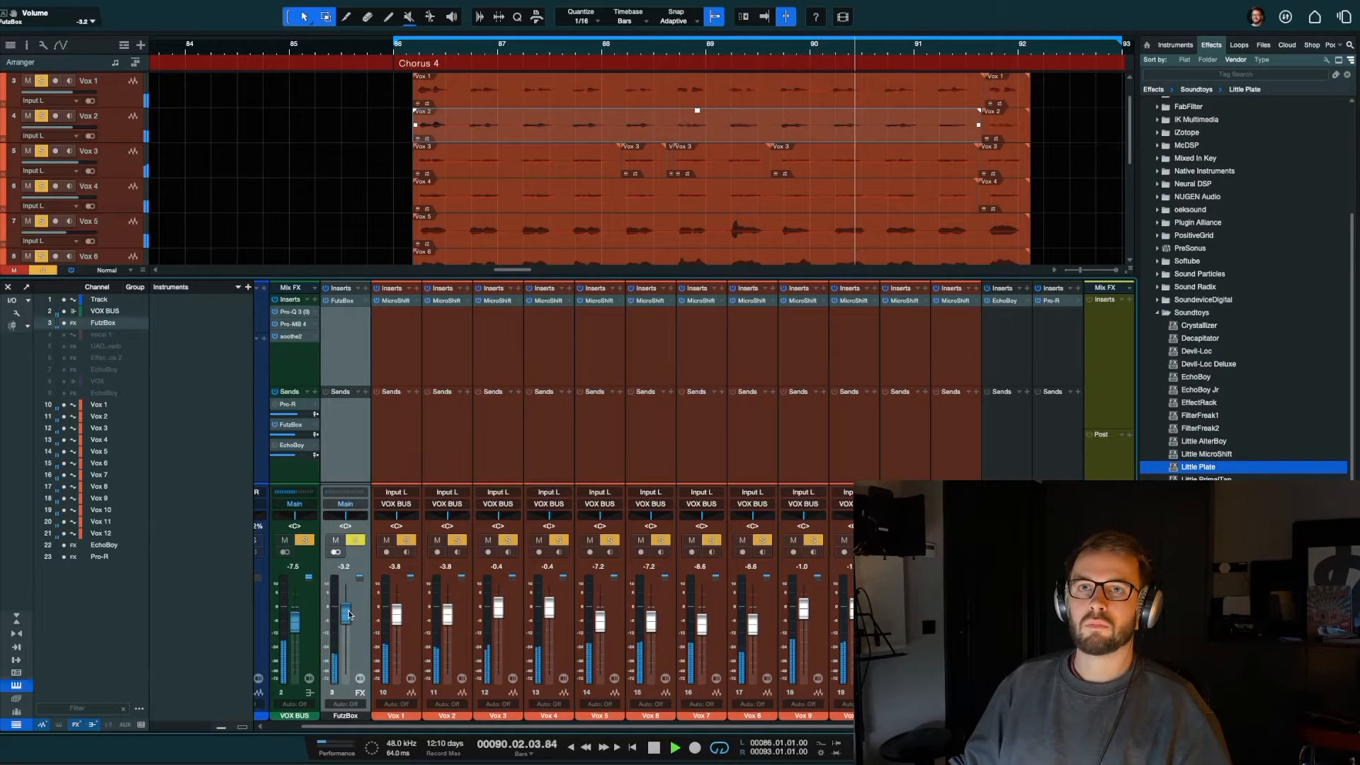
{"action": "left_click", "coordinate": [276, 427]}
{"action": "key", "text": "space"}
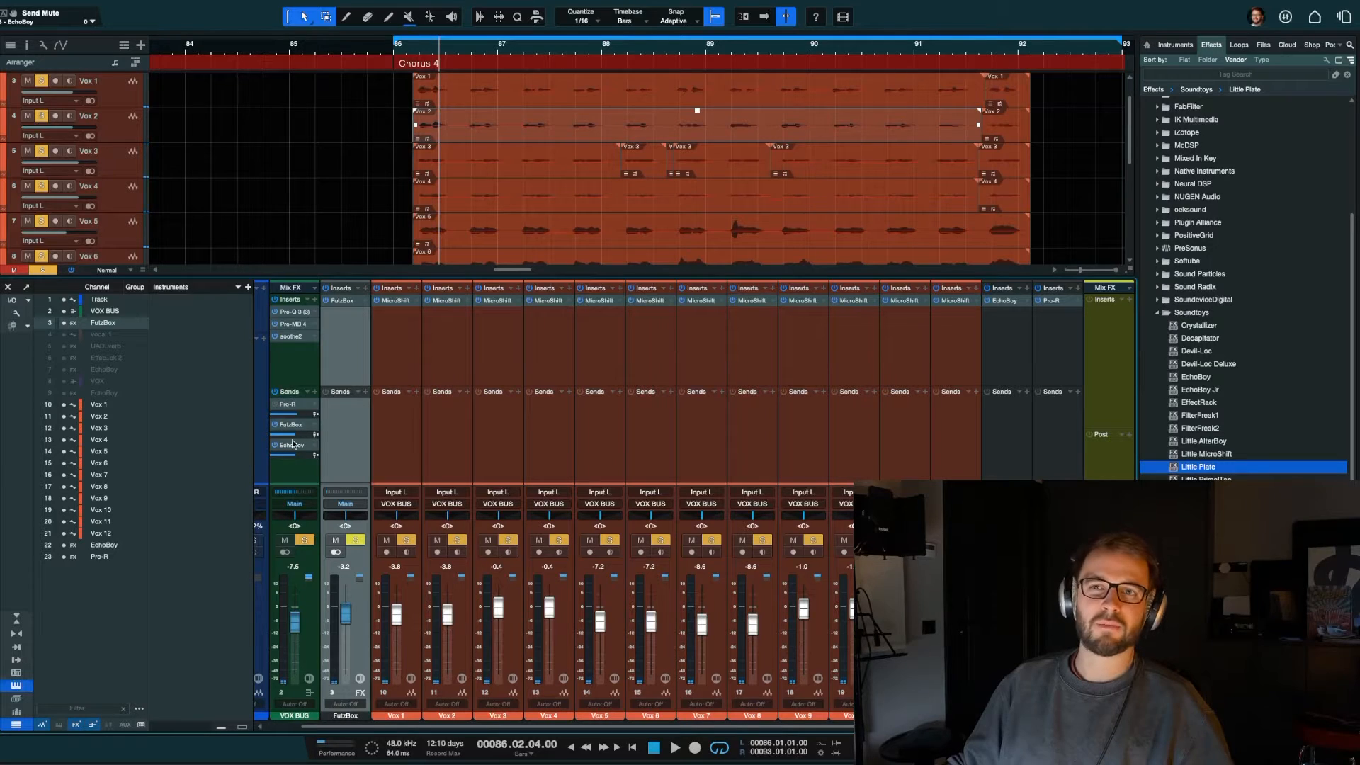
Step: Open EchoBoy from the VOX BUS sends, move its window over the mixer and audition the chorus
{"action": "double_click", "coordinate": [291, 449]}
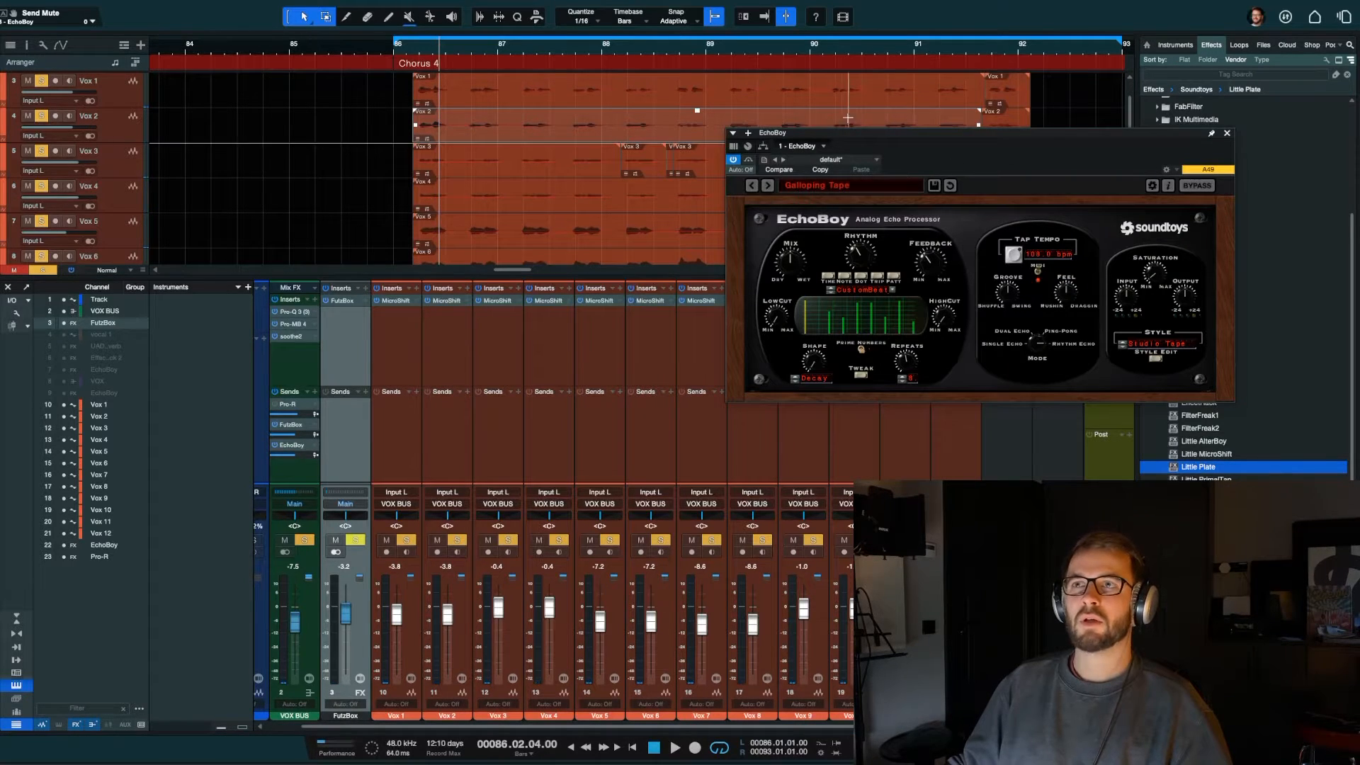
{"action": "left_click_drag", "start_coordinate": [836, 136], "coordinate": [725, 138]}
{"action": "left_click_drag", "start_coordinate": [844, 140], "coordinate": [634, 148]}
{"action": "key", "text": "space"}
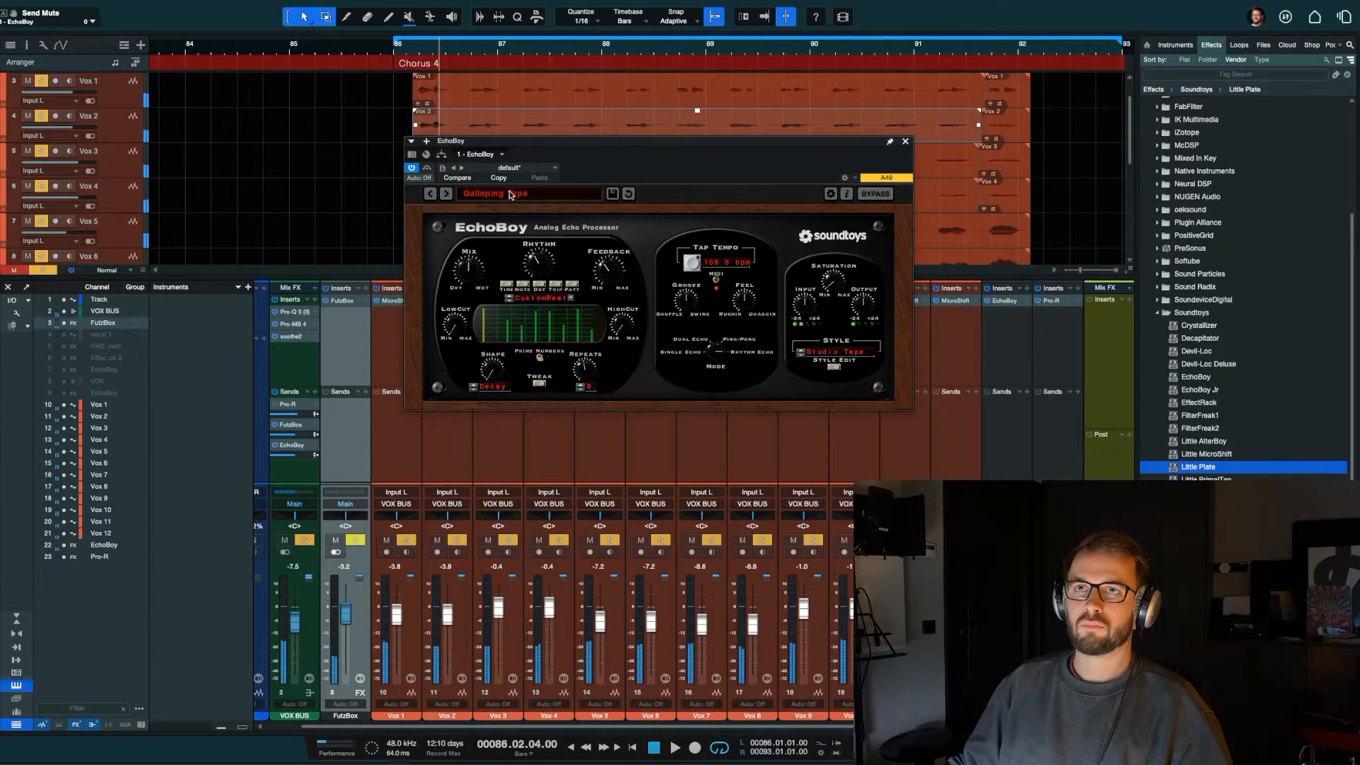
Step: Load the Default preset in EchoBoy
{"action": "left_click", "coordinate": [509, 194]}
{"action": "mouse_move", "coordinate": [490, 206]}
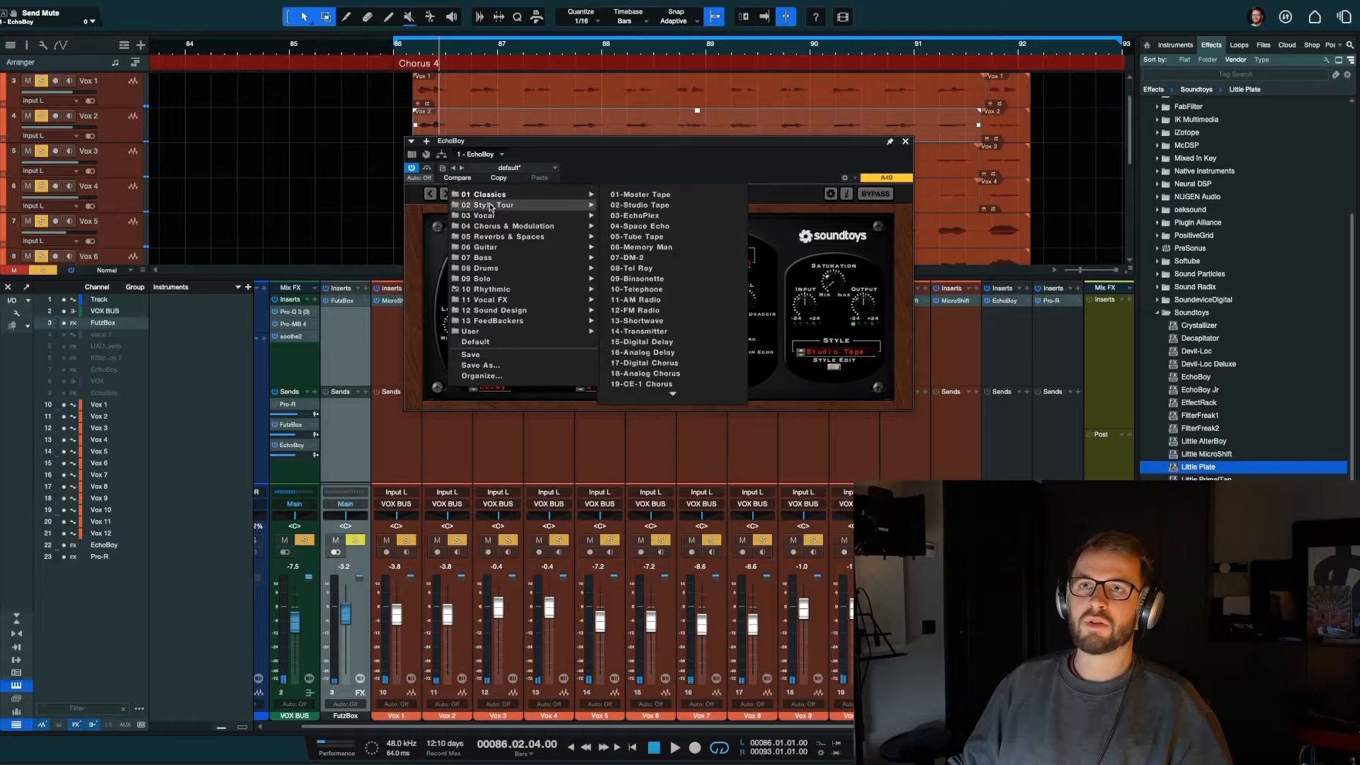
{"action": "left_click", "coordinate": [496, 342]}
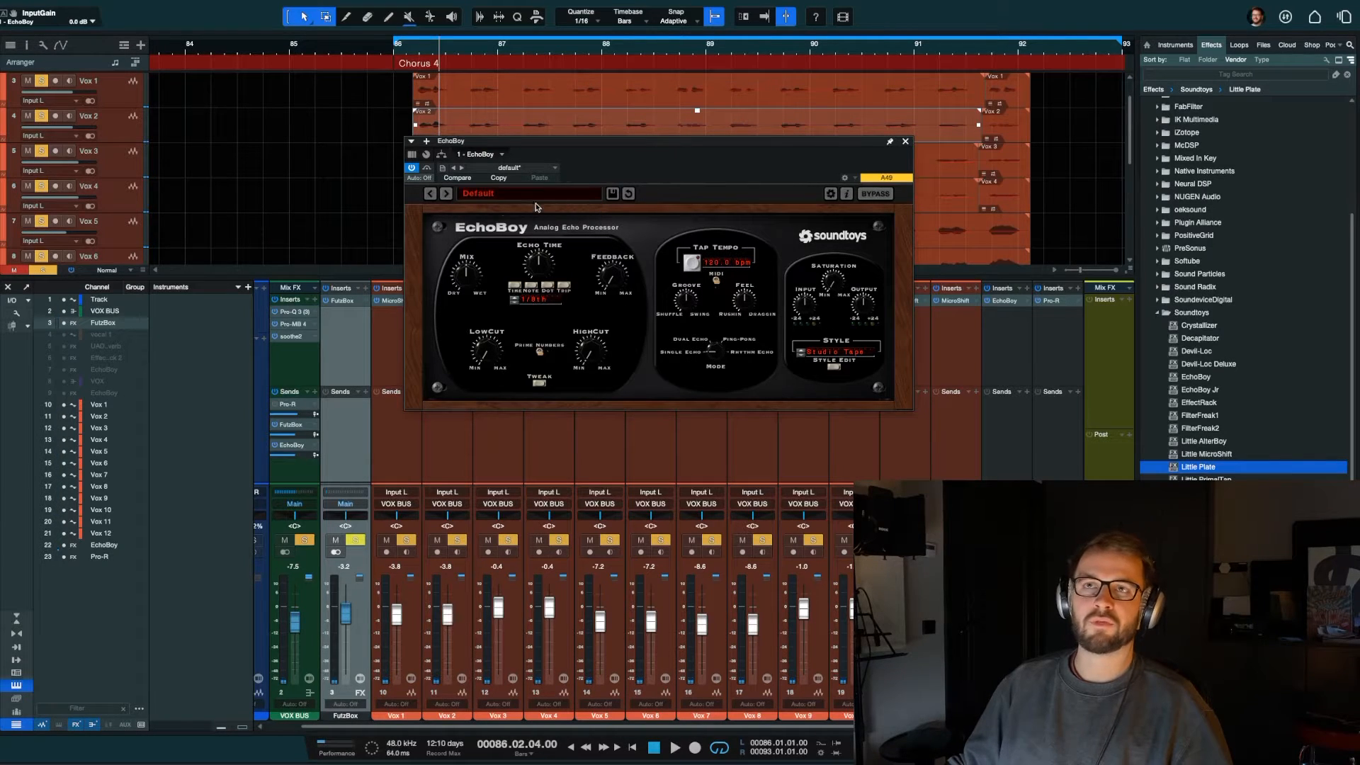
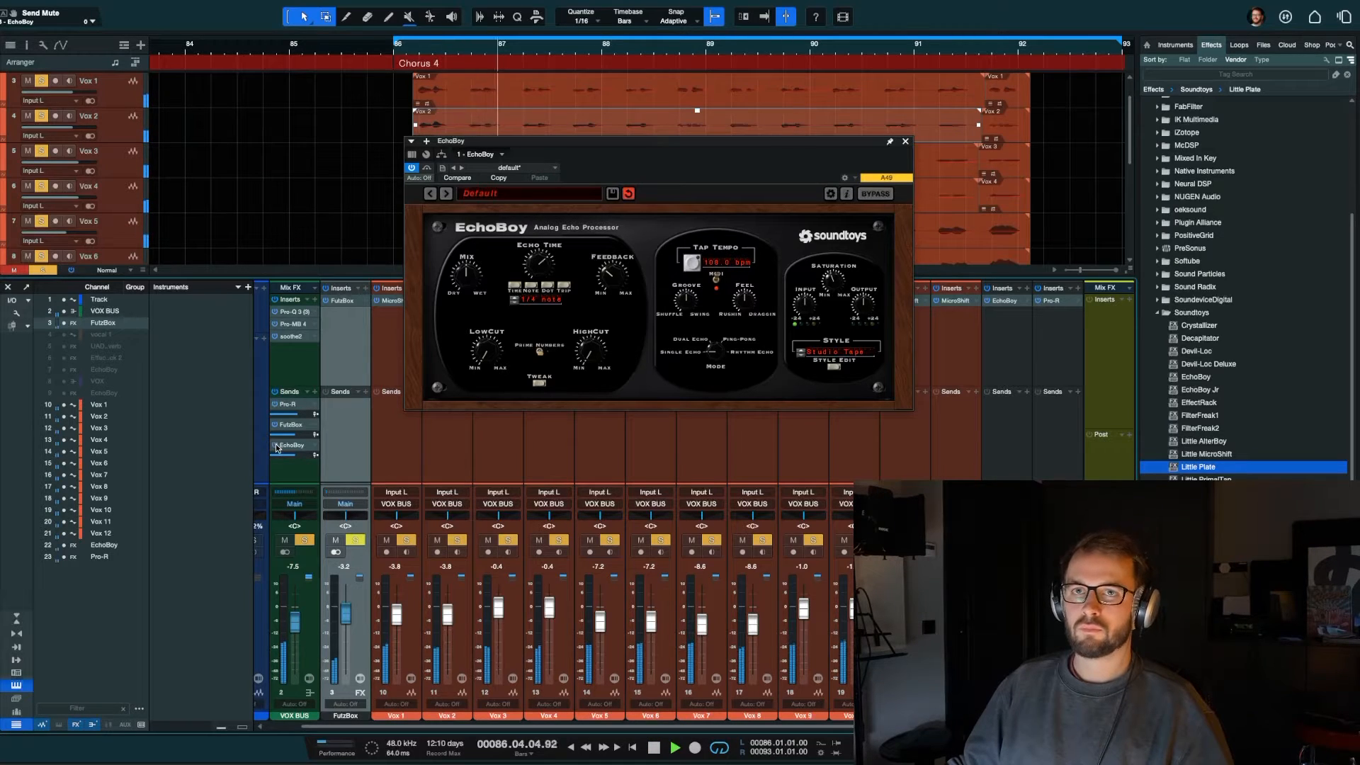
Step: Adjust the EchoBoy send level on the VOX BUS and close the EchoBoy window
{"action": "left_click_drag", "start_coordinate": [300, 459], "coordinate": [297, 460]}
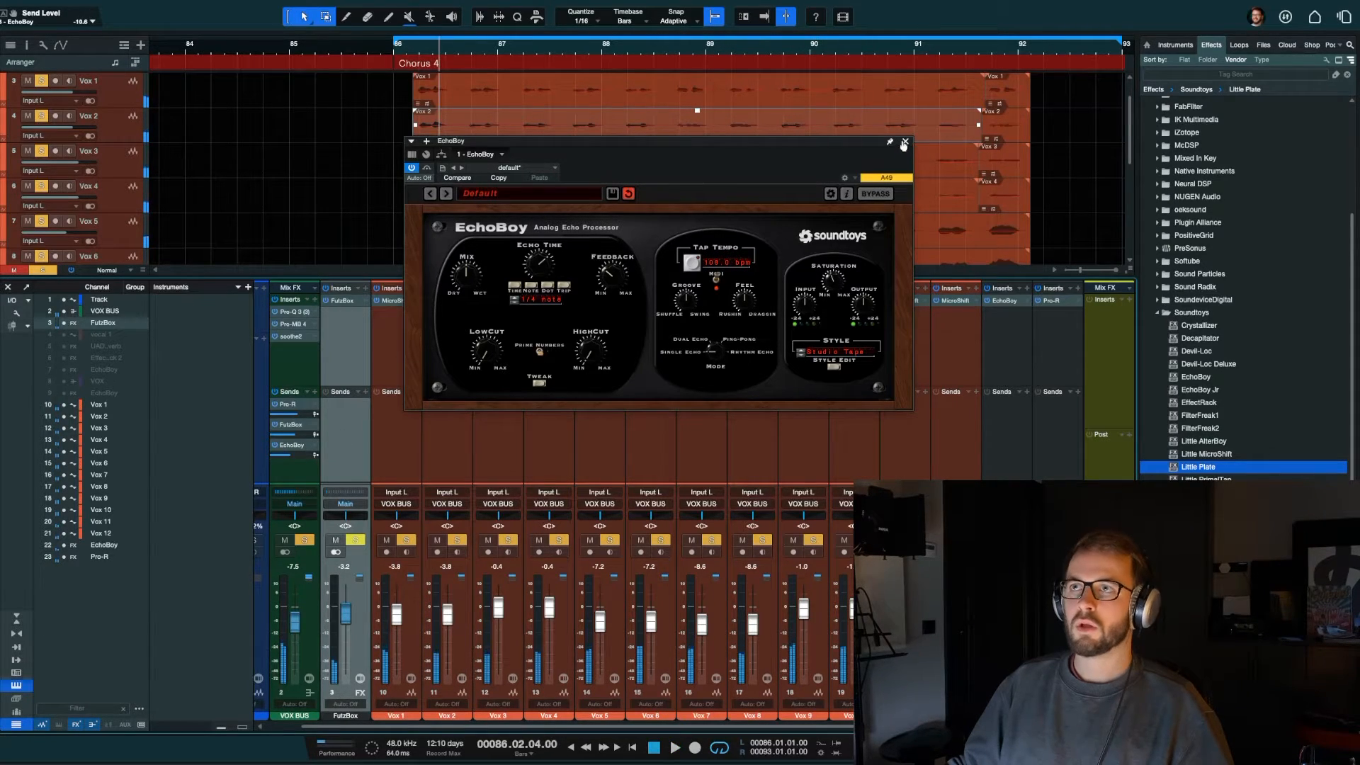
{"action": "left_click", "coordinate": [906, 142]}
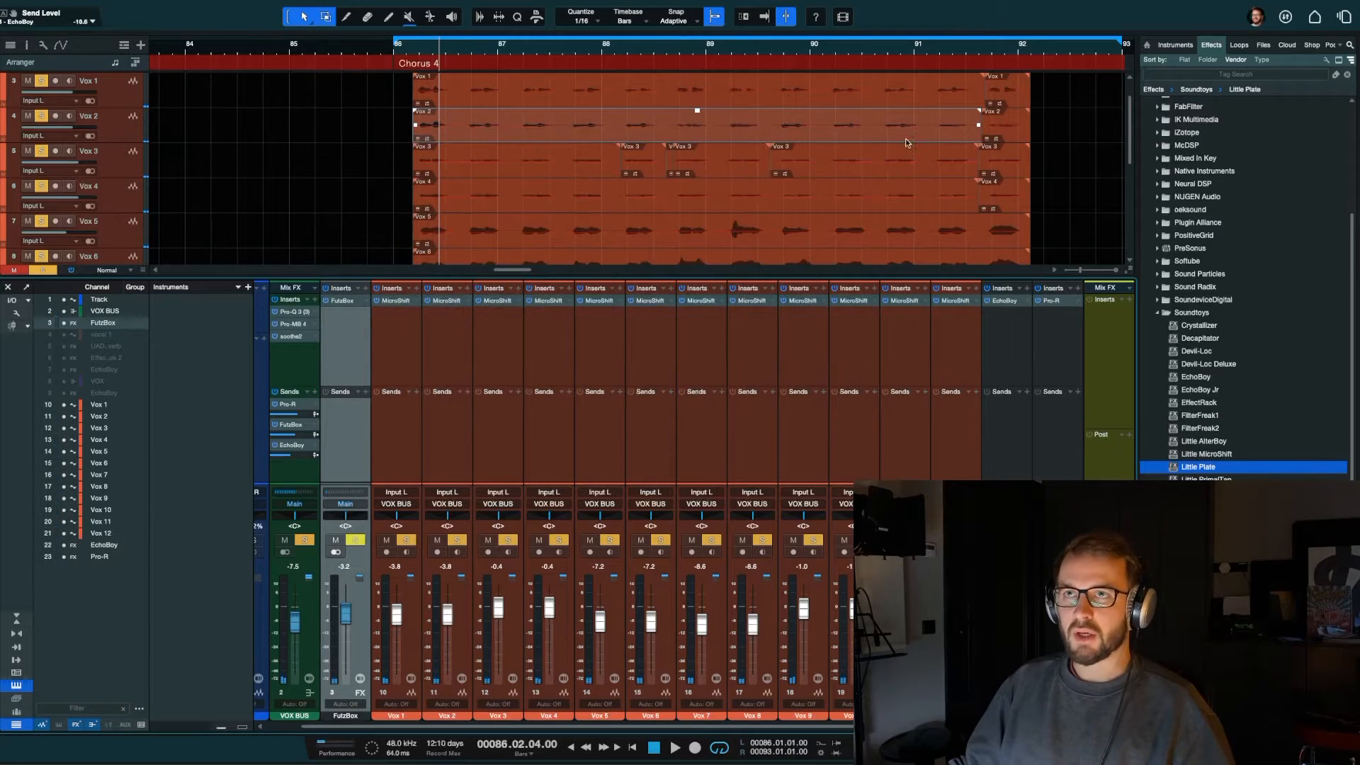
Step: Unsolo the vocals, play the full mix, mute and unmute the VOX BUS to compare, and raise its level to -4.1 dB
{"action": "scroll", "coordinate": [498, 421], "scroll_direction": "left", "scroll_amount": 1}
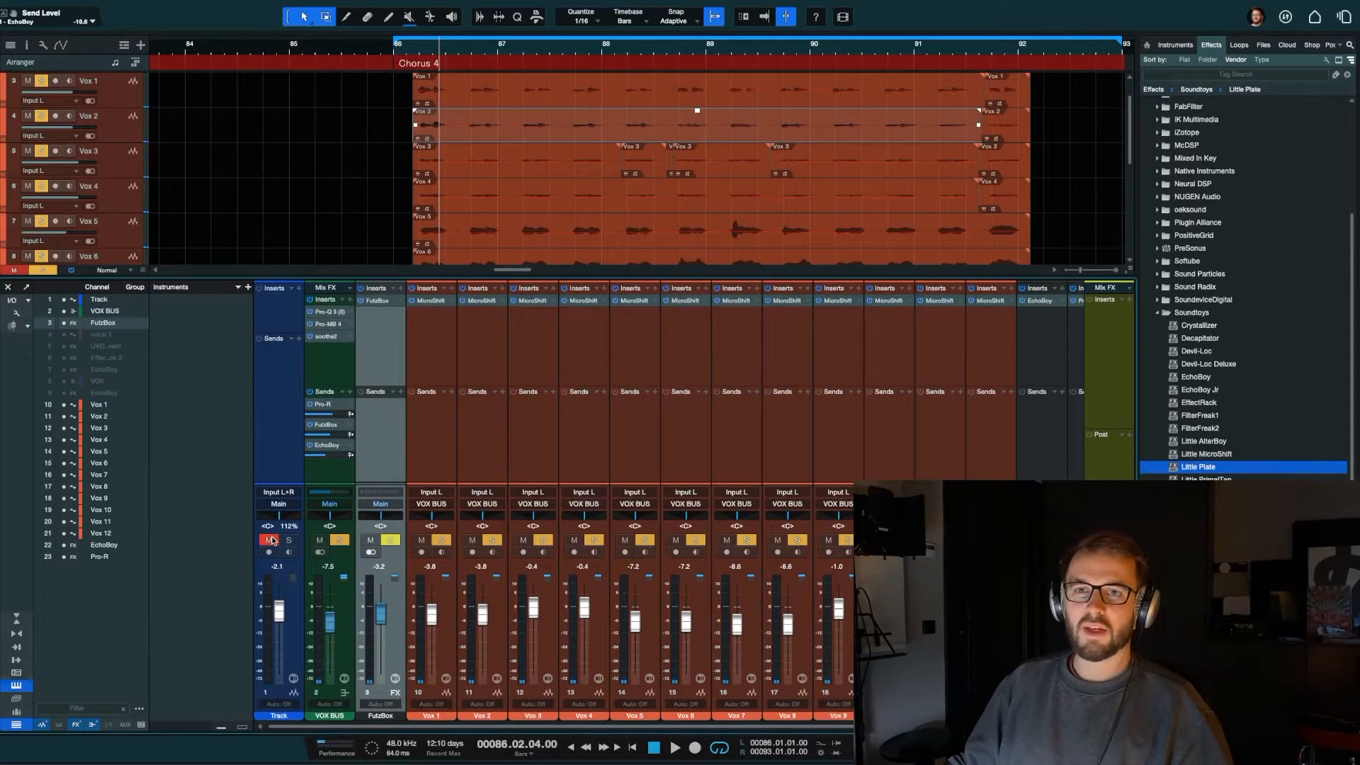
{"action": "left_click", "coordinate": [390, 540]}
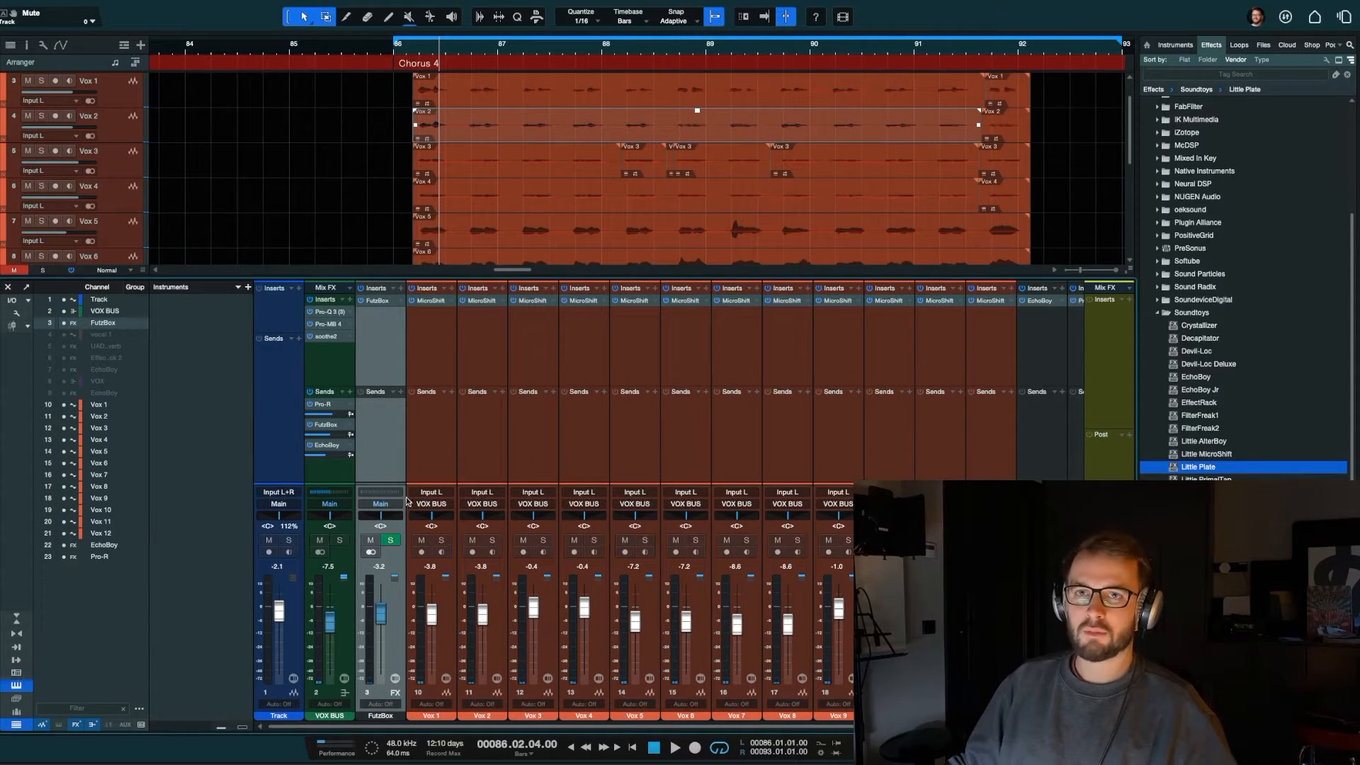
{"action": "key", "text": "space"}
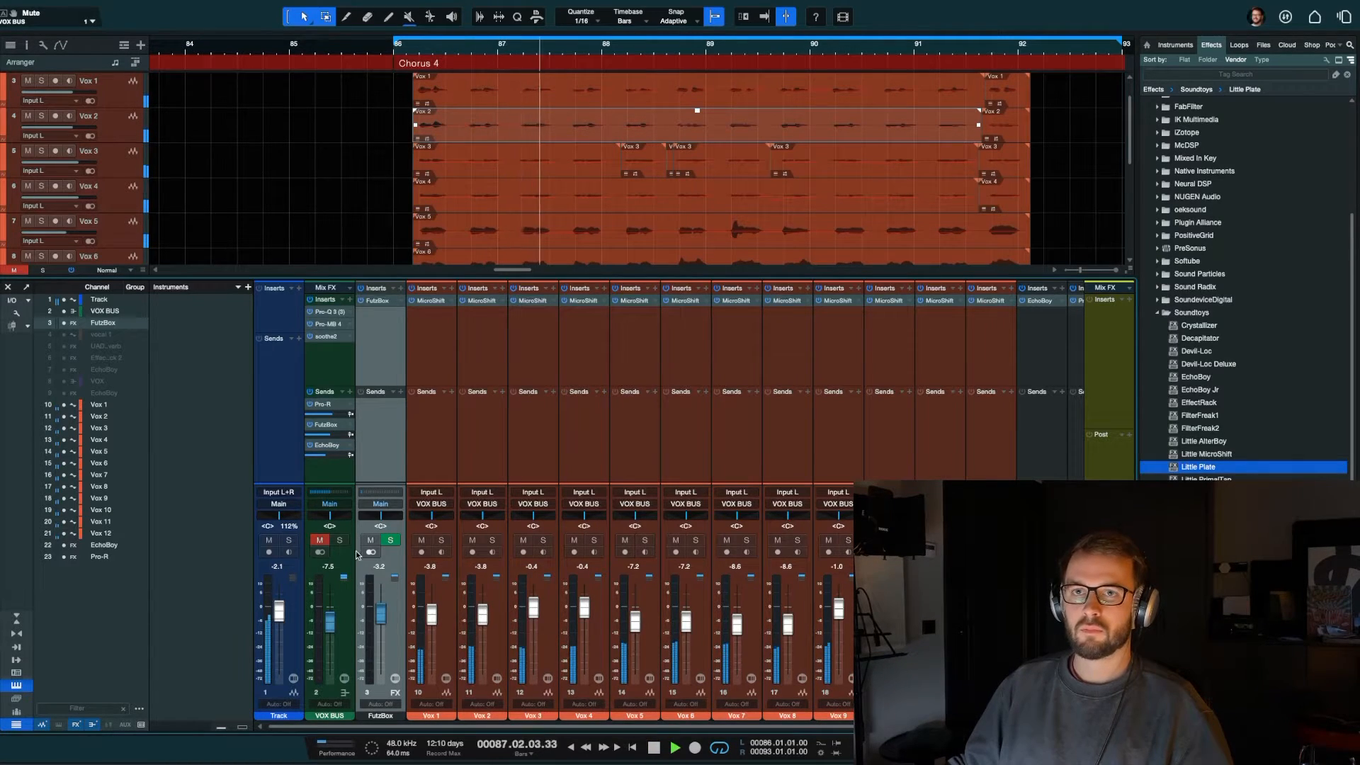
{"action": "left_click", "coordinate": [319, 540]}
{"action": "left_click_drag", "start_coordinate": [330, 628], "coordinate": [329, 626]}
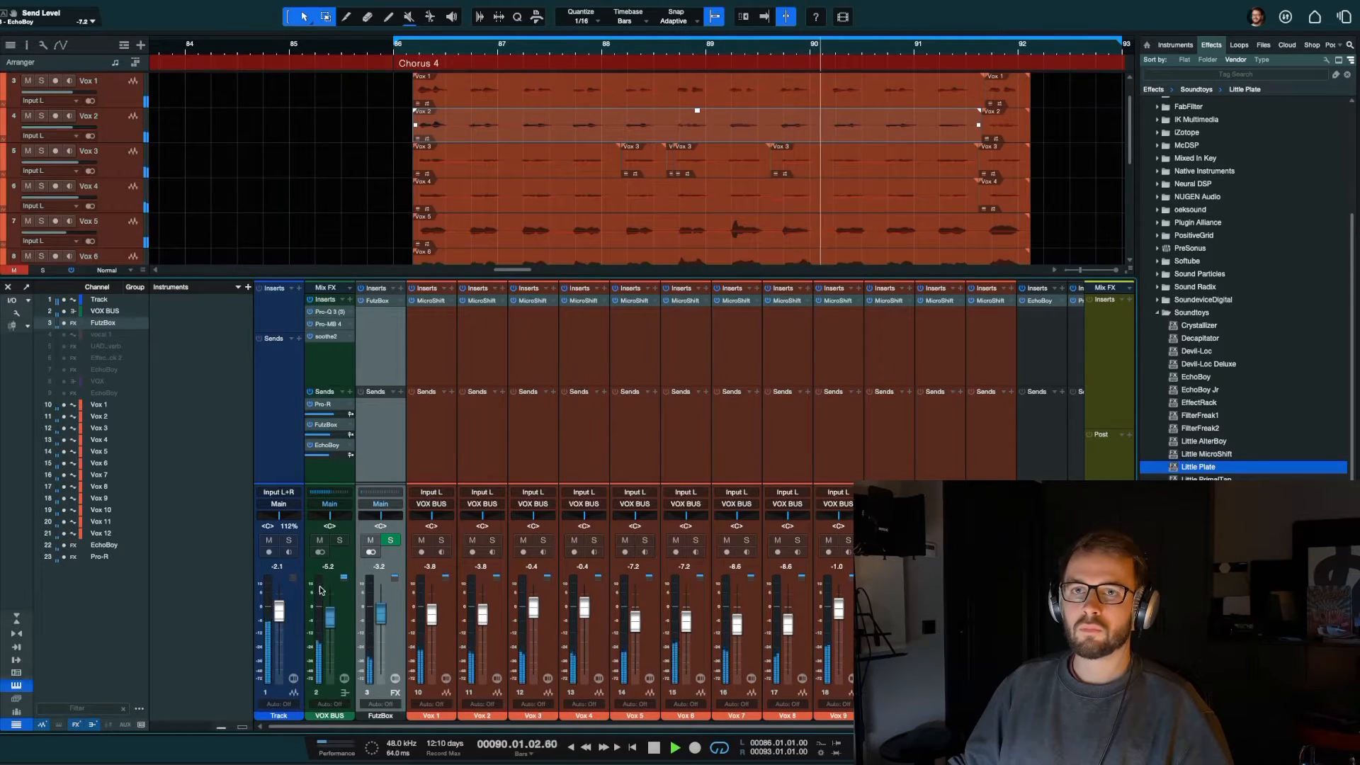
{"action": "left_click_drag", "start_coordinate": [328, 618], "coordinate": [327, 614]}
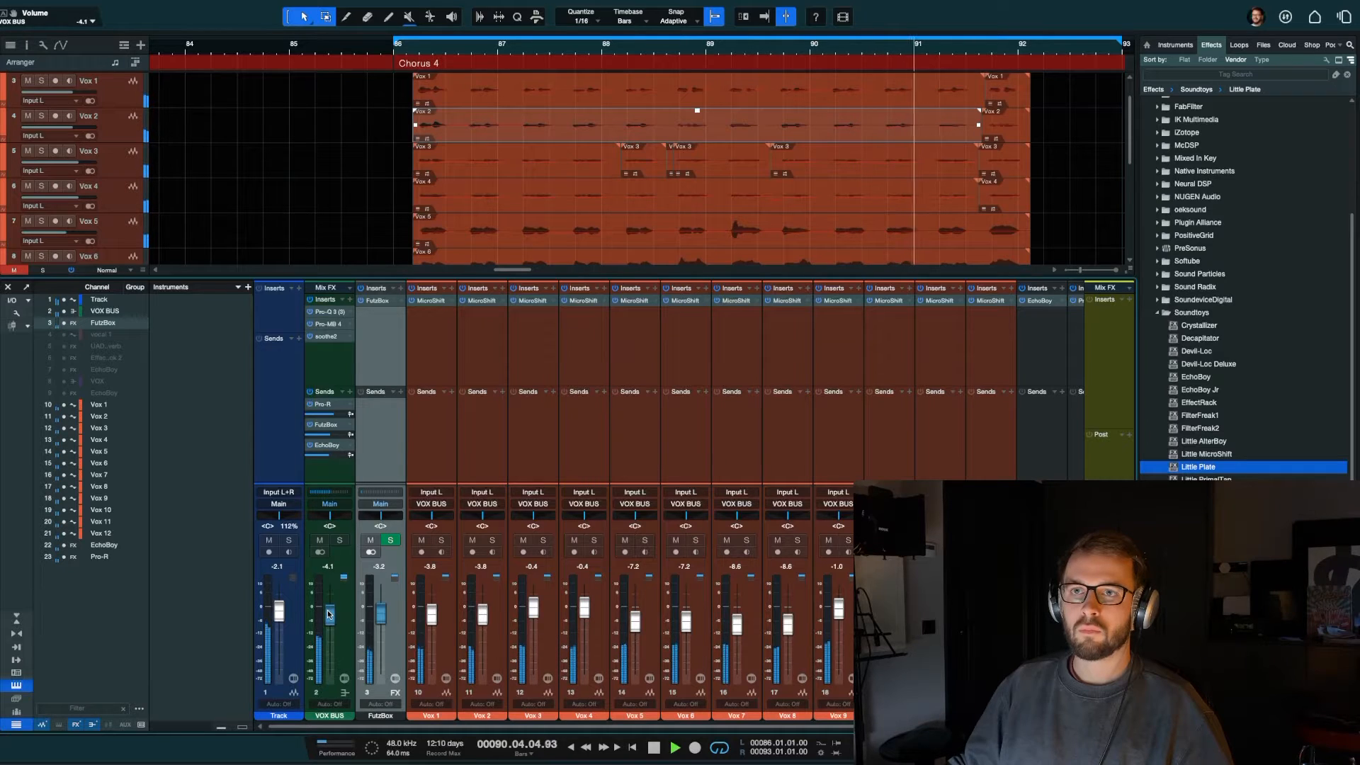
Step: Review the Pro-R reverb settings on the VOX BUS send during playback, close its window and stop
{"action": "left_click", "coordinate": [327, 404]}
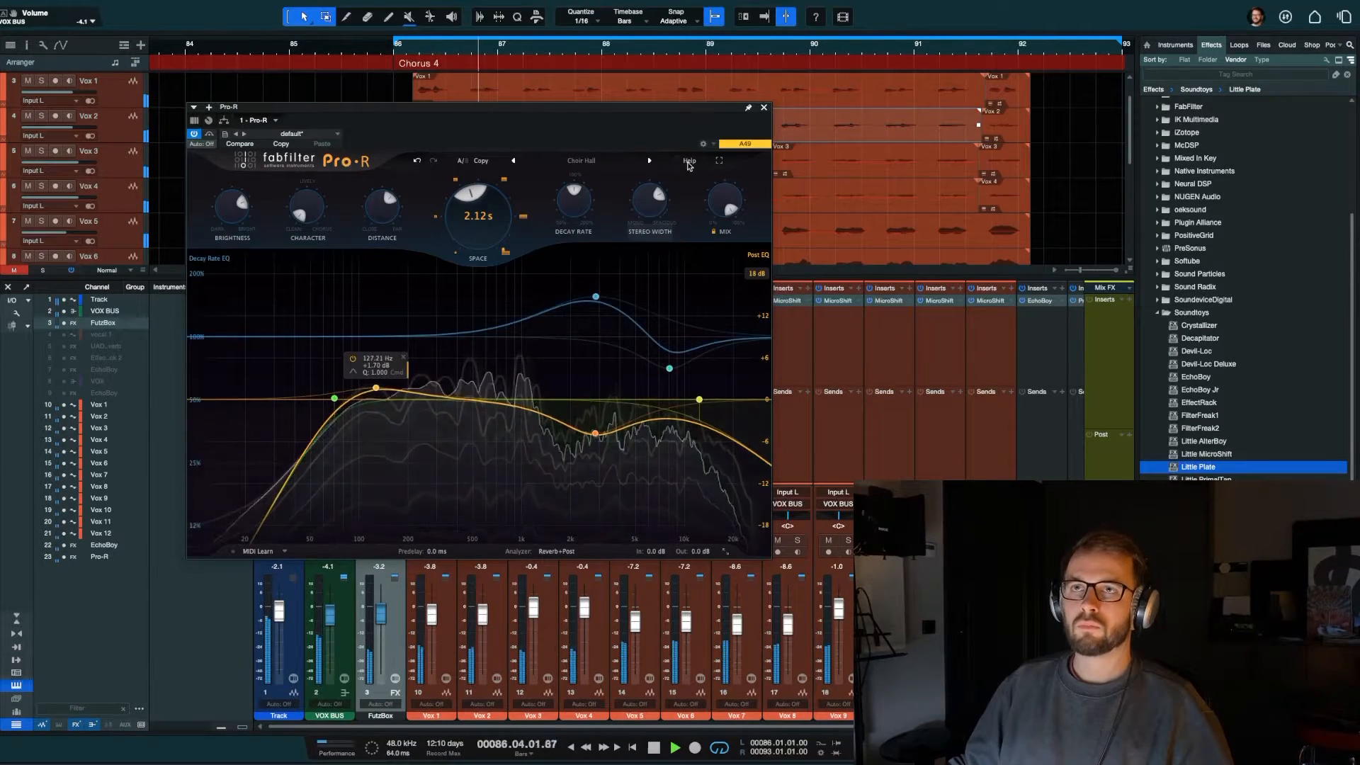
{"action": "left_click", "coordinate": [764, 107]}
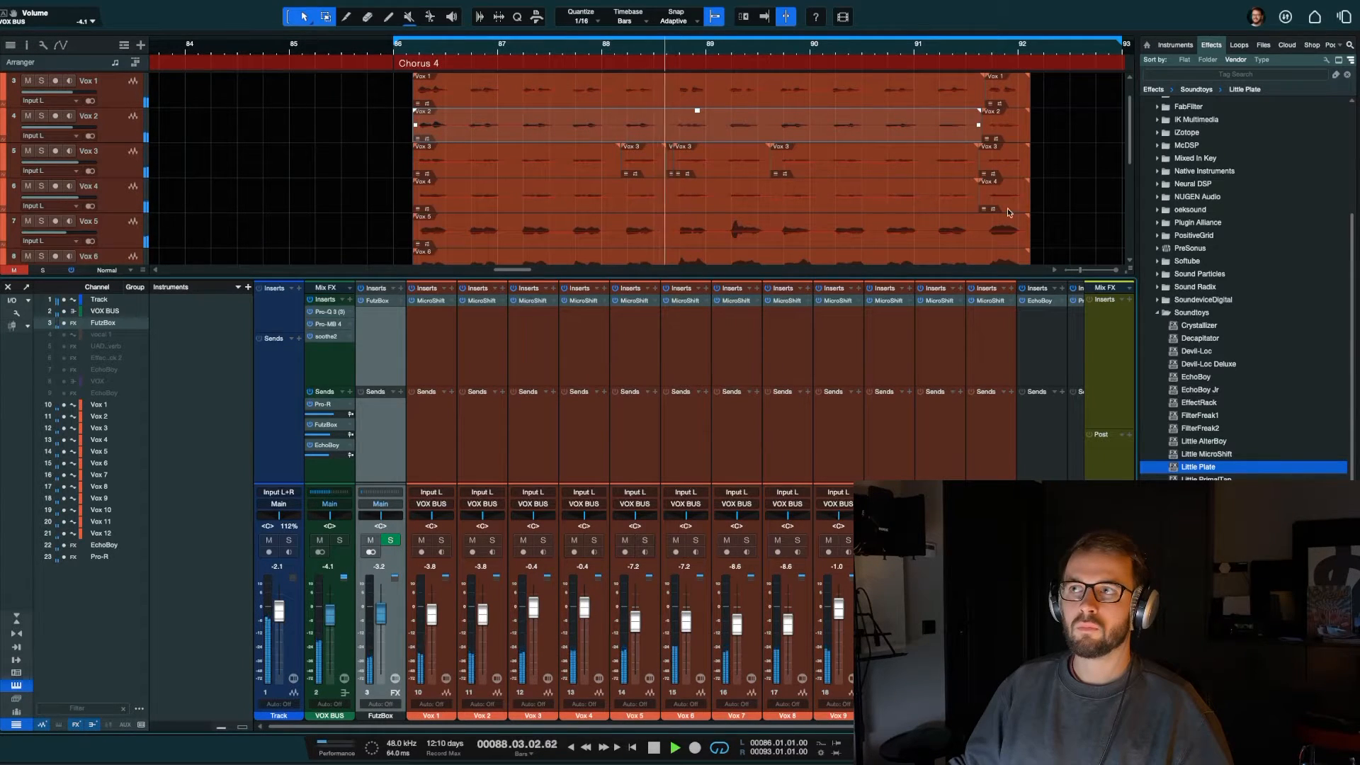
{"action": "key", "text": "space"}
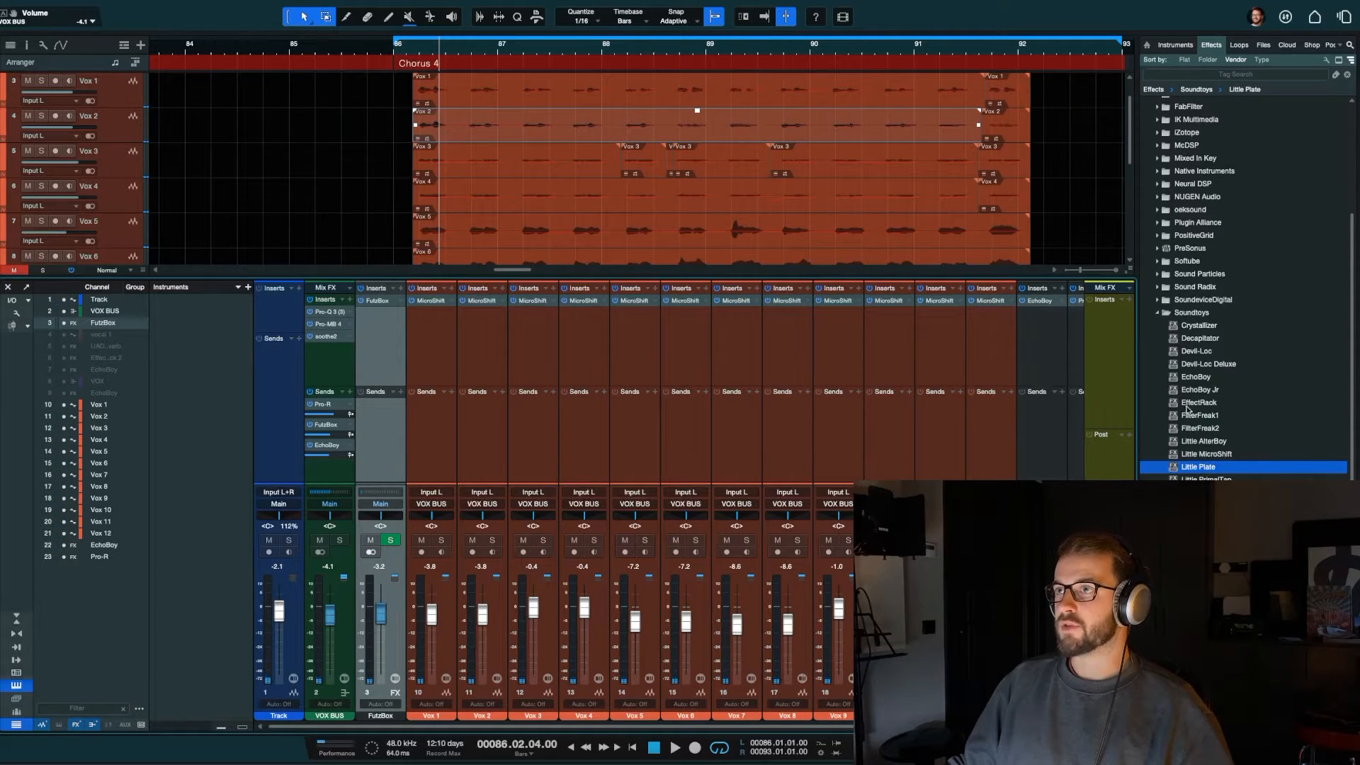
Step: Insert the UADx LA-2 Compressor from the Universal Audio (UADx) folder on the VOX BUS after soothe2
{"action": "left_click", "coordinate": [1177, 315]}
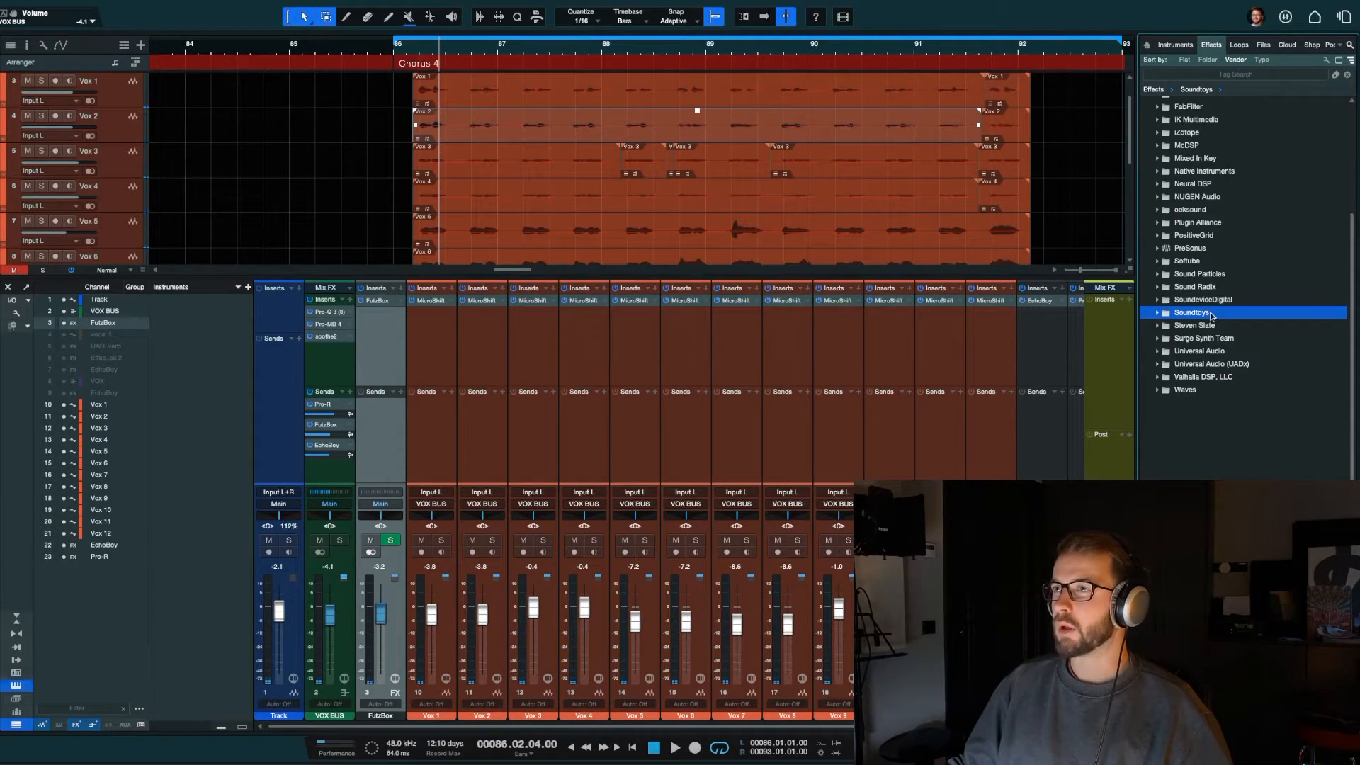
{"action": "left_click", "coordinate": [1212, 364]}
{"action": "scroll", "coordinate": [1217, 375], "scroll_direction": "up", "scroll_amount": 4}
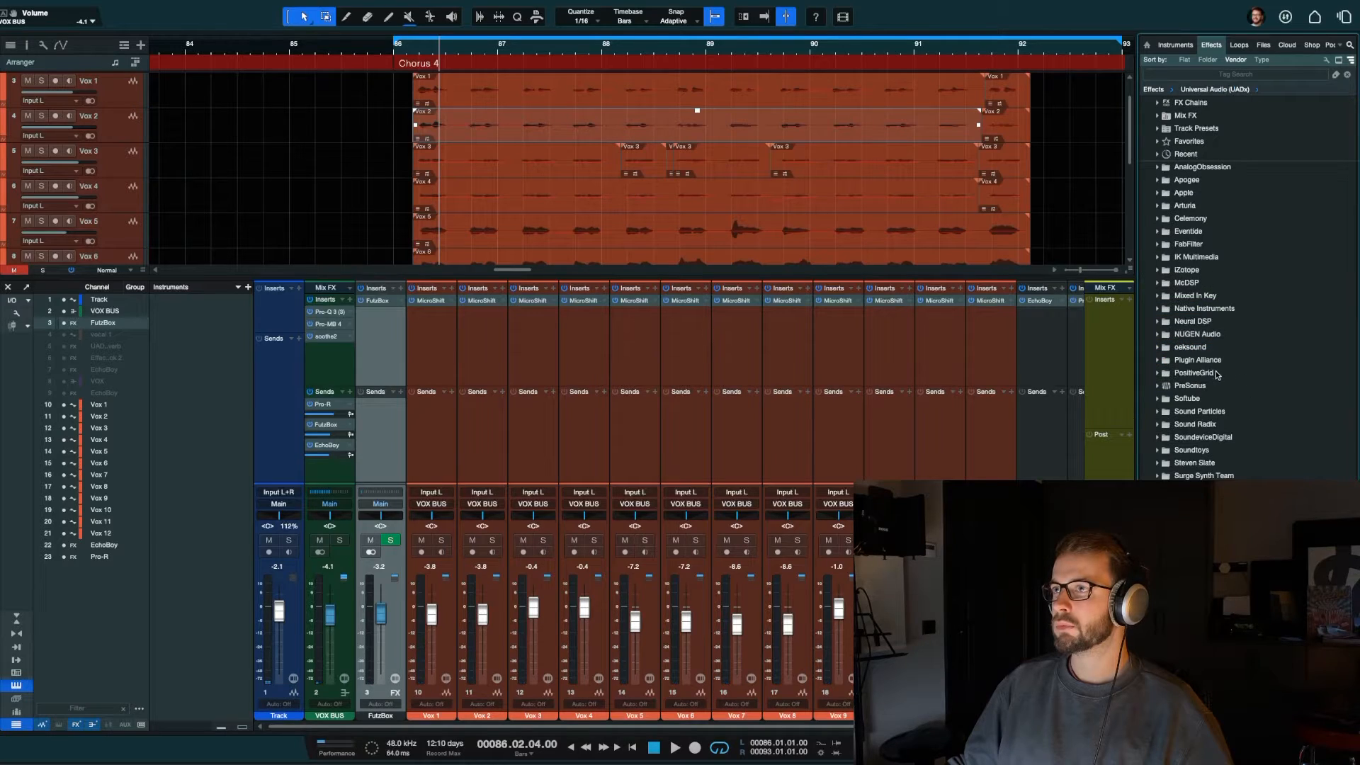
{"action": "left_click_drag", "start_coordinate": [1105, 719], "coordinate": [347, 346]}
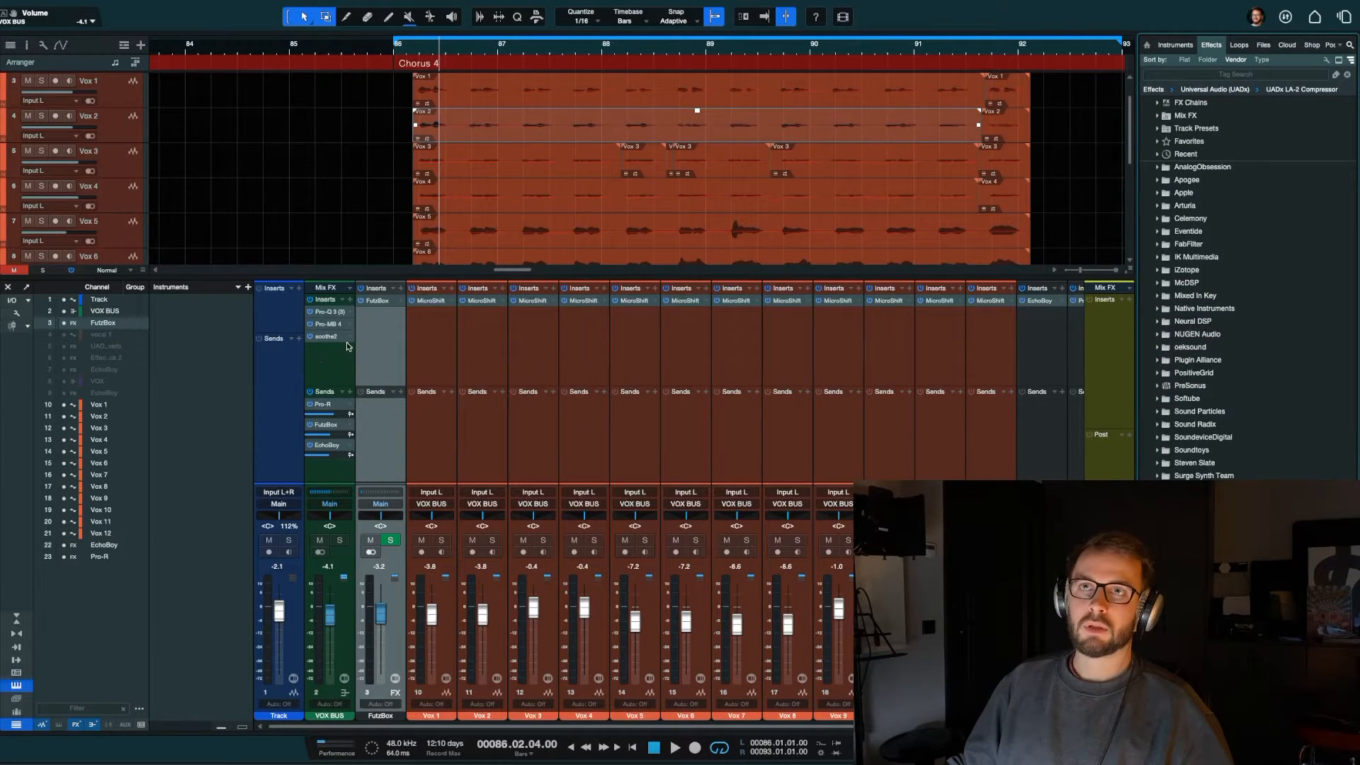
Step: Play the chorus with the VOX BUS soloed, set the LA-2 peak reduction to 47, and close the compressor
{"action": "left_click", "coordinate": [408, 48]}
{"action": "key", "text": "space"}
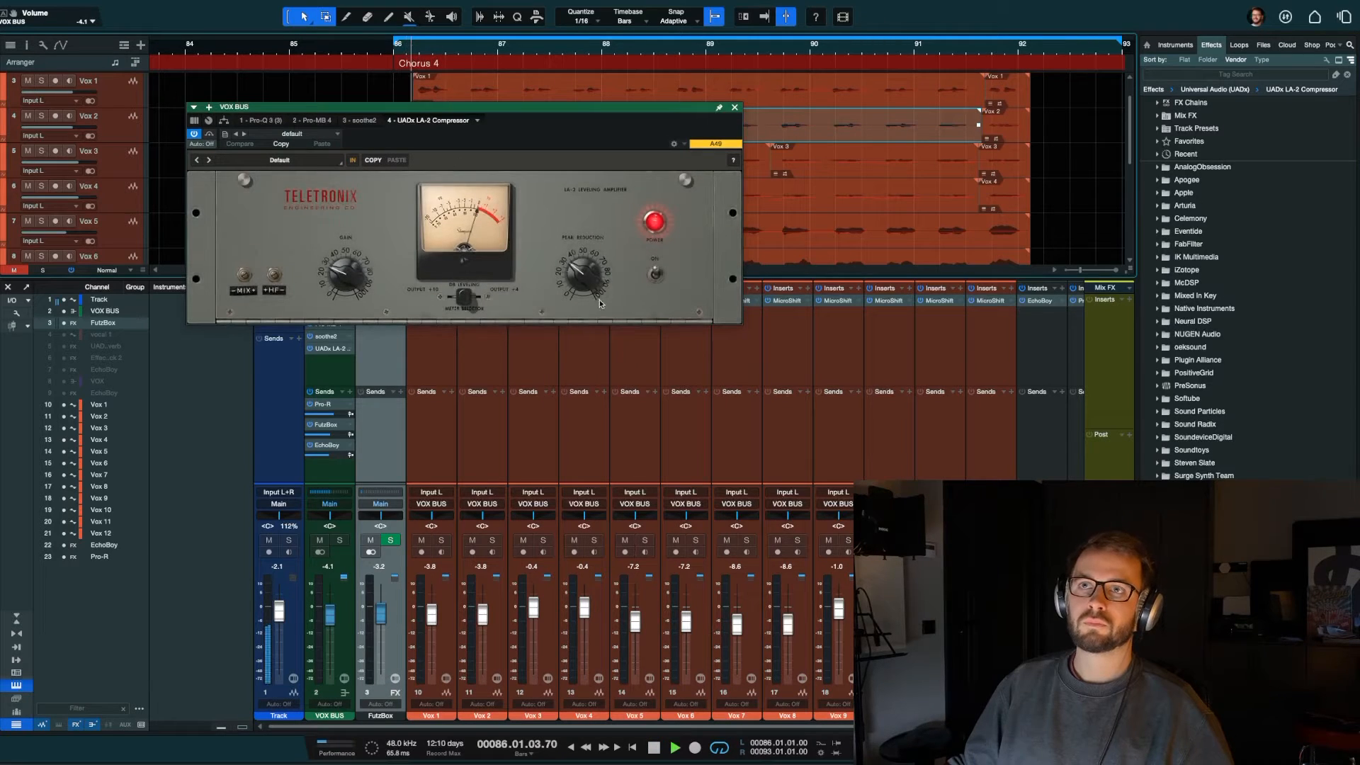
{"action": "left_click", "coordinate": [339, 543]}
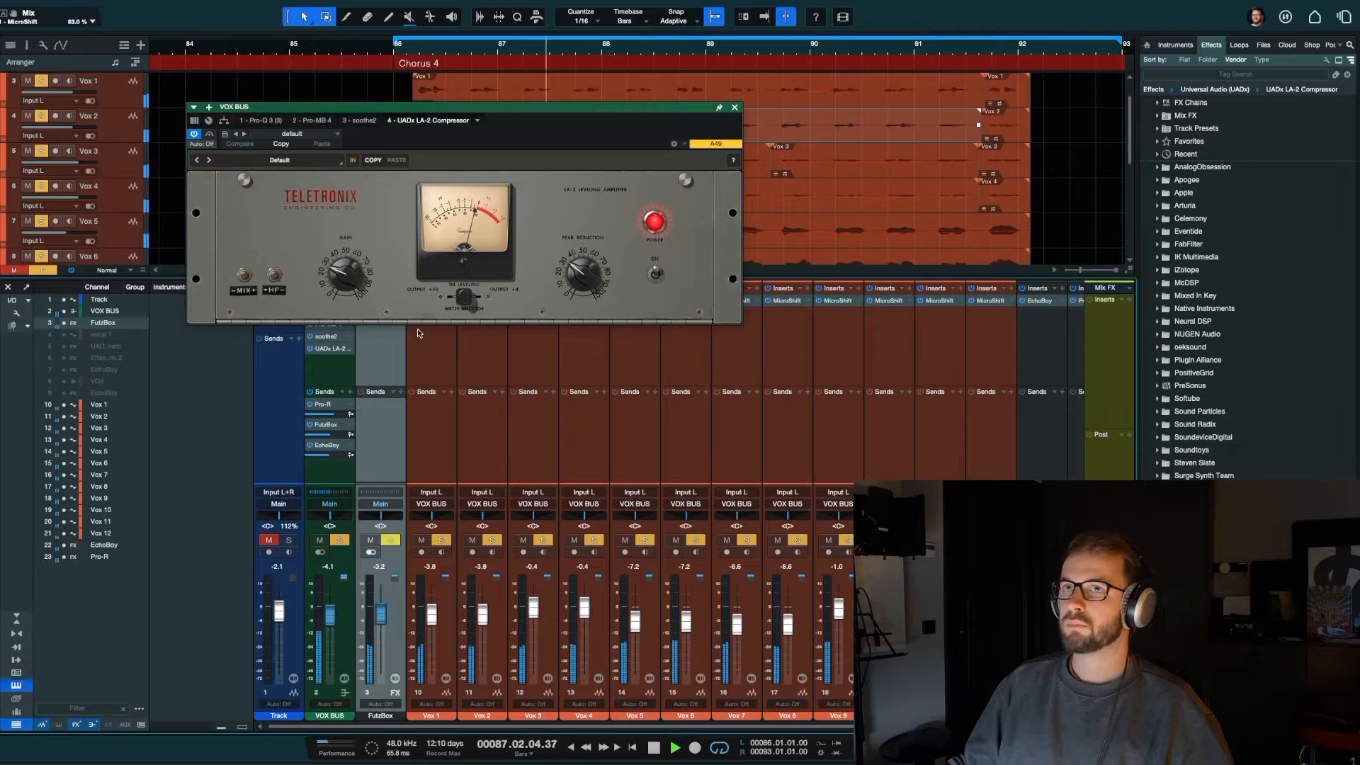
{"action": "left_click_drag", "start_coordinate": [577, 276], "coordinate": [578, 262]}
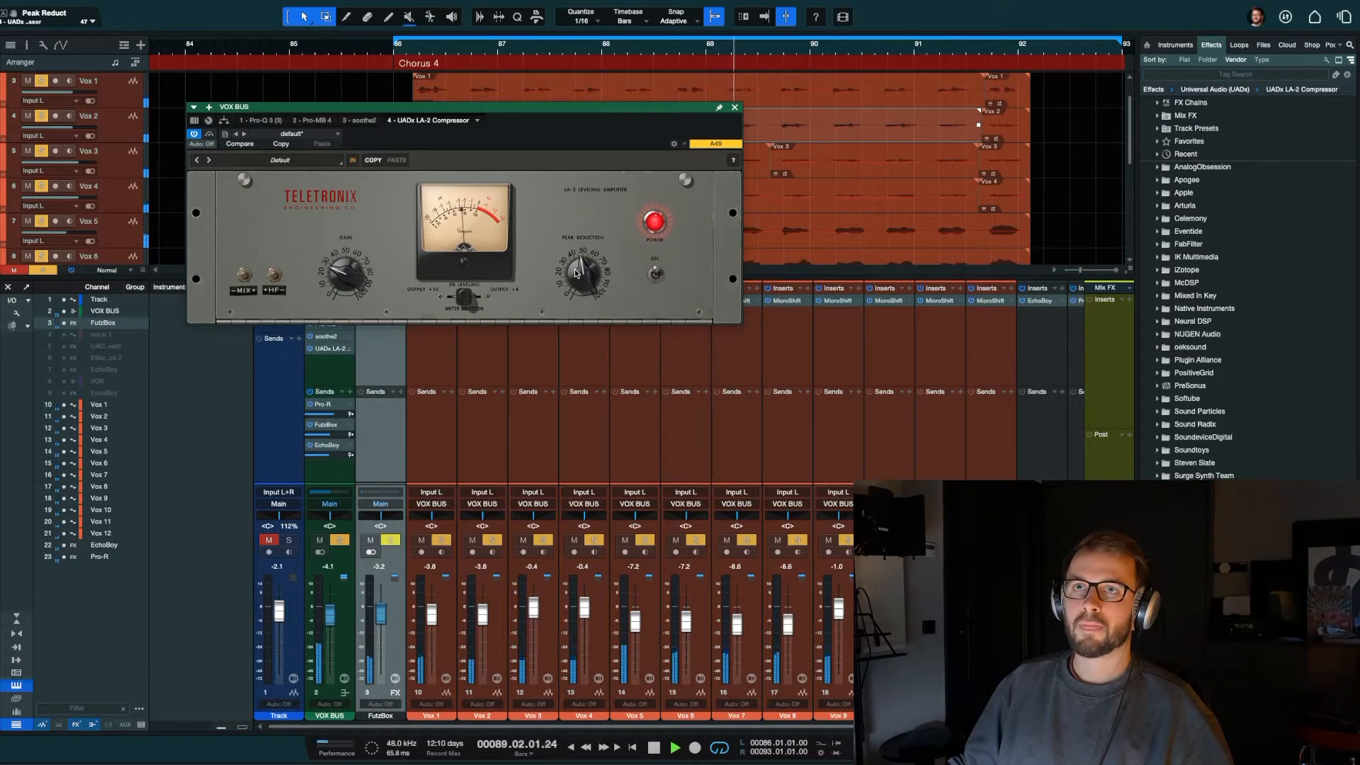
{"action": "left_click", "coordinate": [734, 108]}
{"action": "key", "text": "space"}
Step: Unmute the backing Track channel and audition the compressed vocals together with it
{"action": "left_click", "coordinate": [269, 541]}
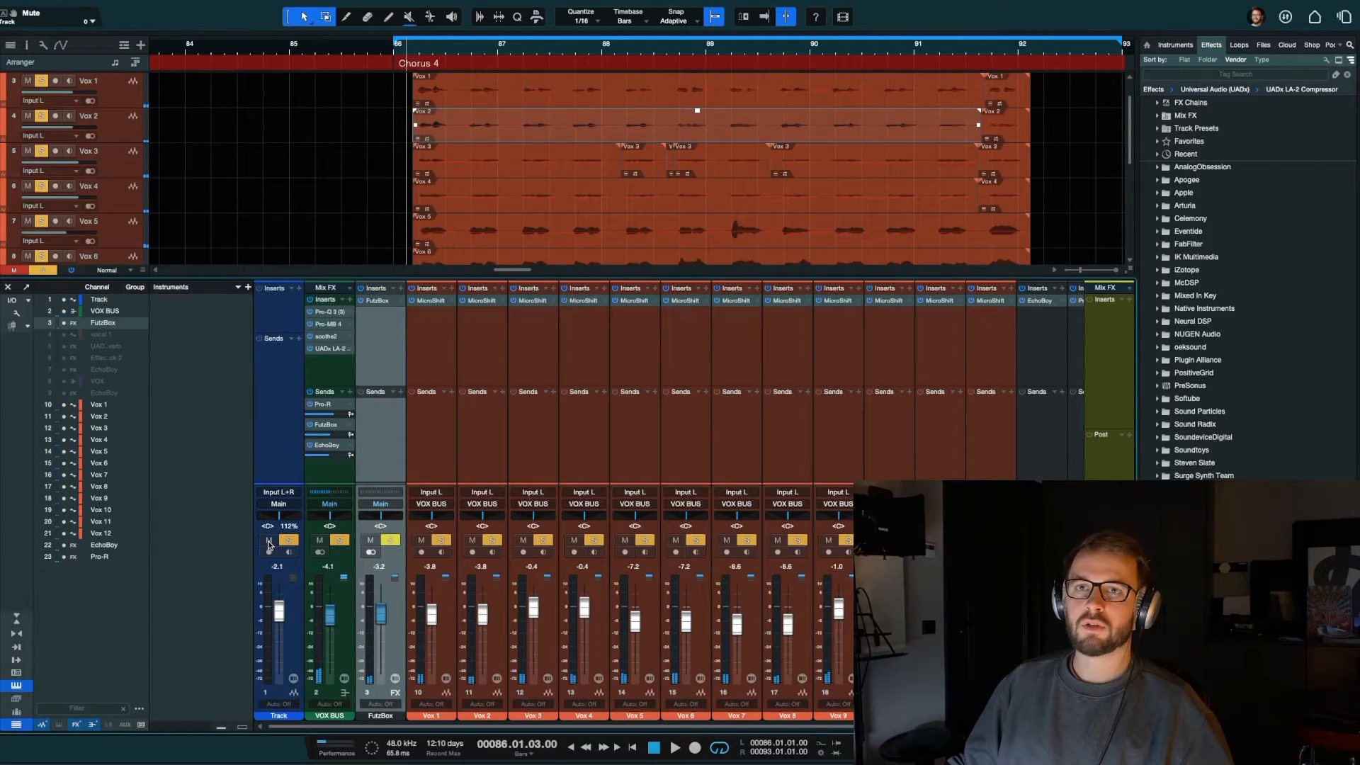
{"action": "left_click", "coordinate": [339, 475]}
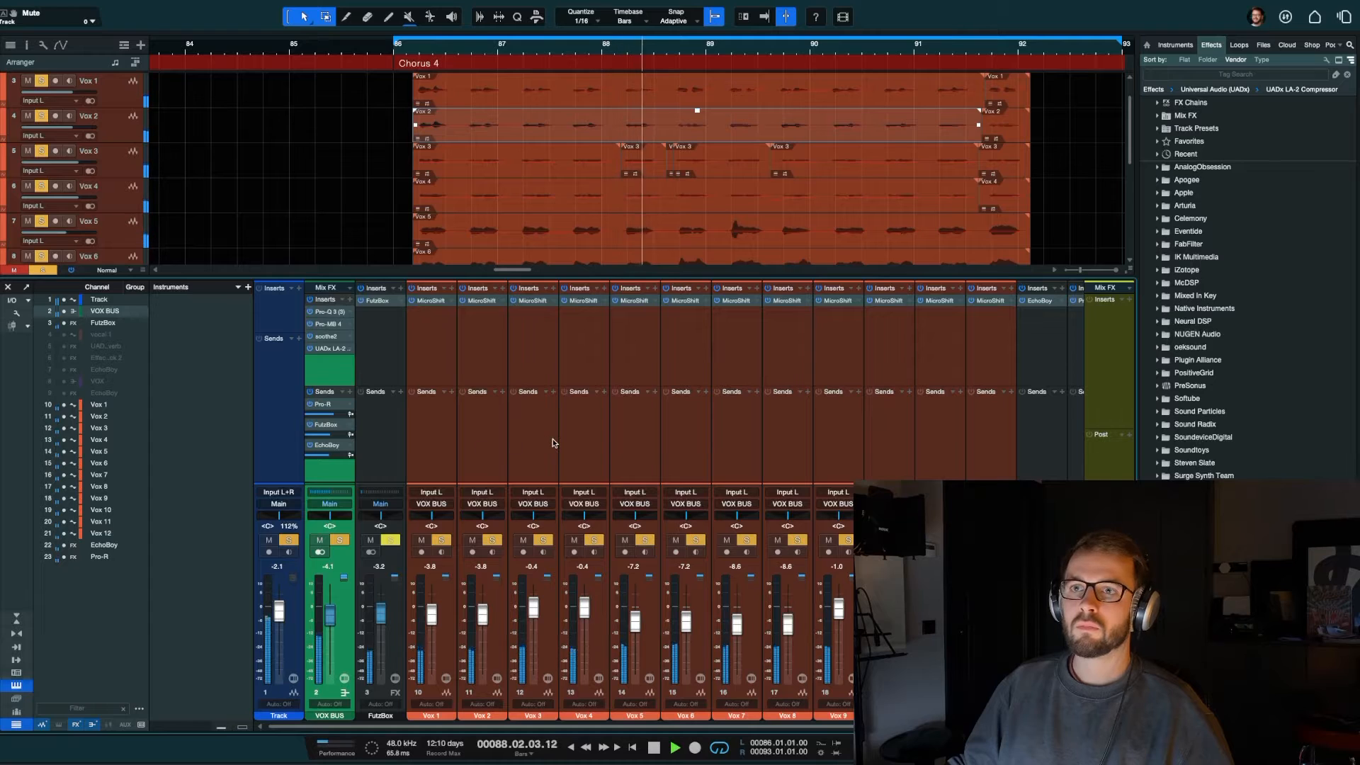
{"action": "left_click", "coordinate": [575, 440]}
{"action": "key", "text": "space"}
Step: Raise the Vox 1 and Vox 2 channels together to +0.1 dB while playing the chorus
{"action": "left_click", "coordinate": [494, 614]}
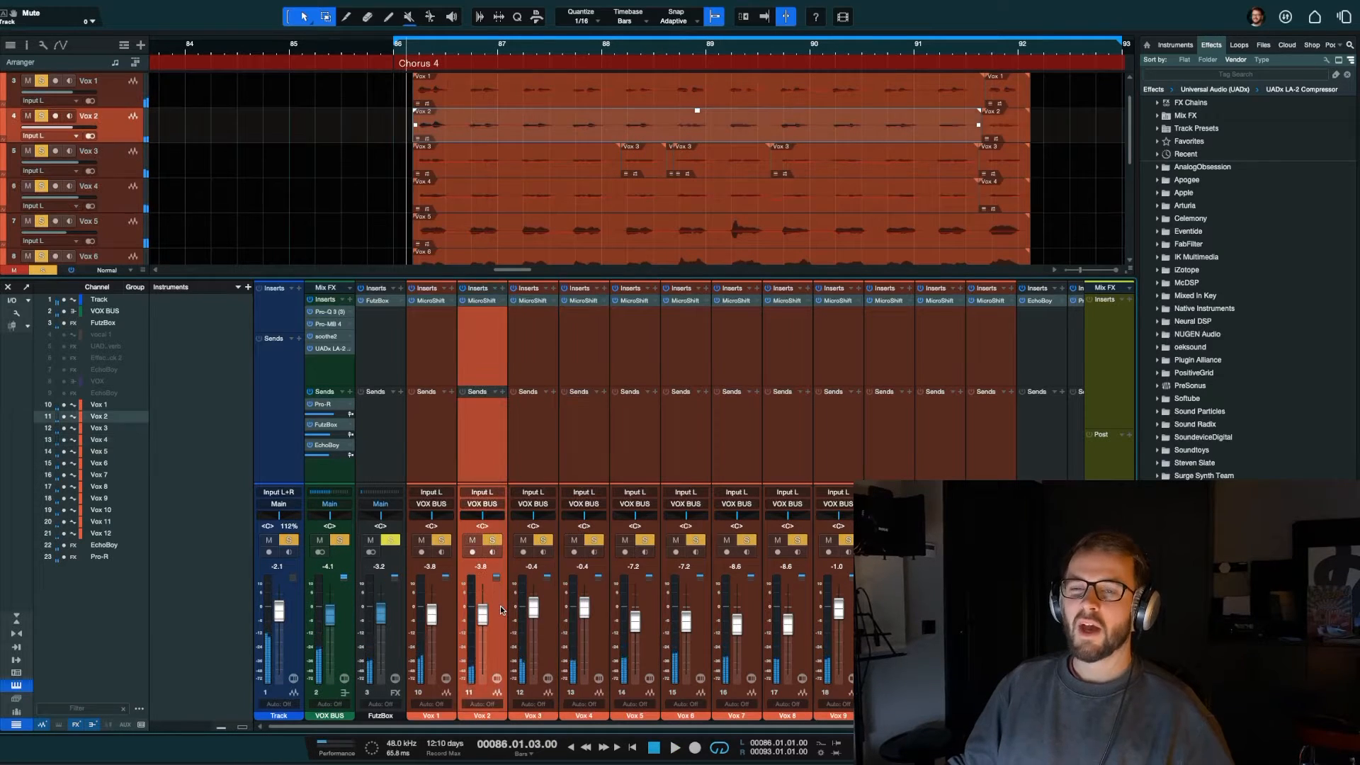
{"action": "left_click", "coordinate": [446, 636], "text": "shift"}
{"action": "key", "text": "space"}
{"action": "mouse_move", "coordinate": [432, 615]}
{"action": "left_mouse_down"}
{"action": "mouse_move", "coordinate": [431, 600]}
{"action": "mouse_move", "coordinate": [435, 616]}
{"action": "left_mouse_up"}
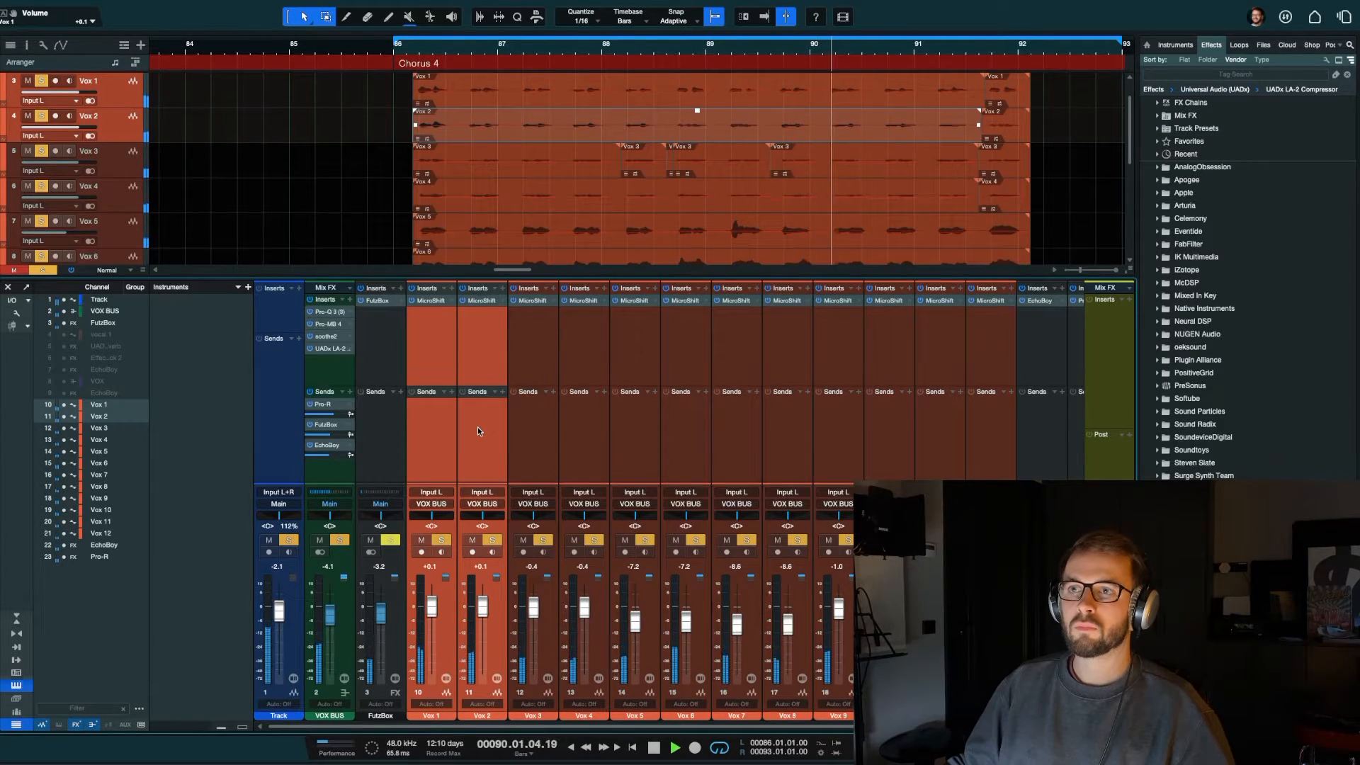
{"action": "key", "text": "space"}
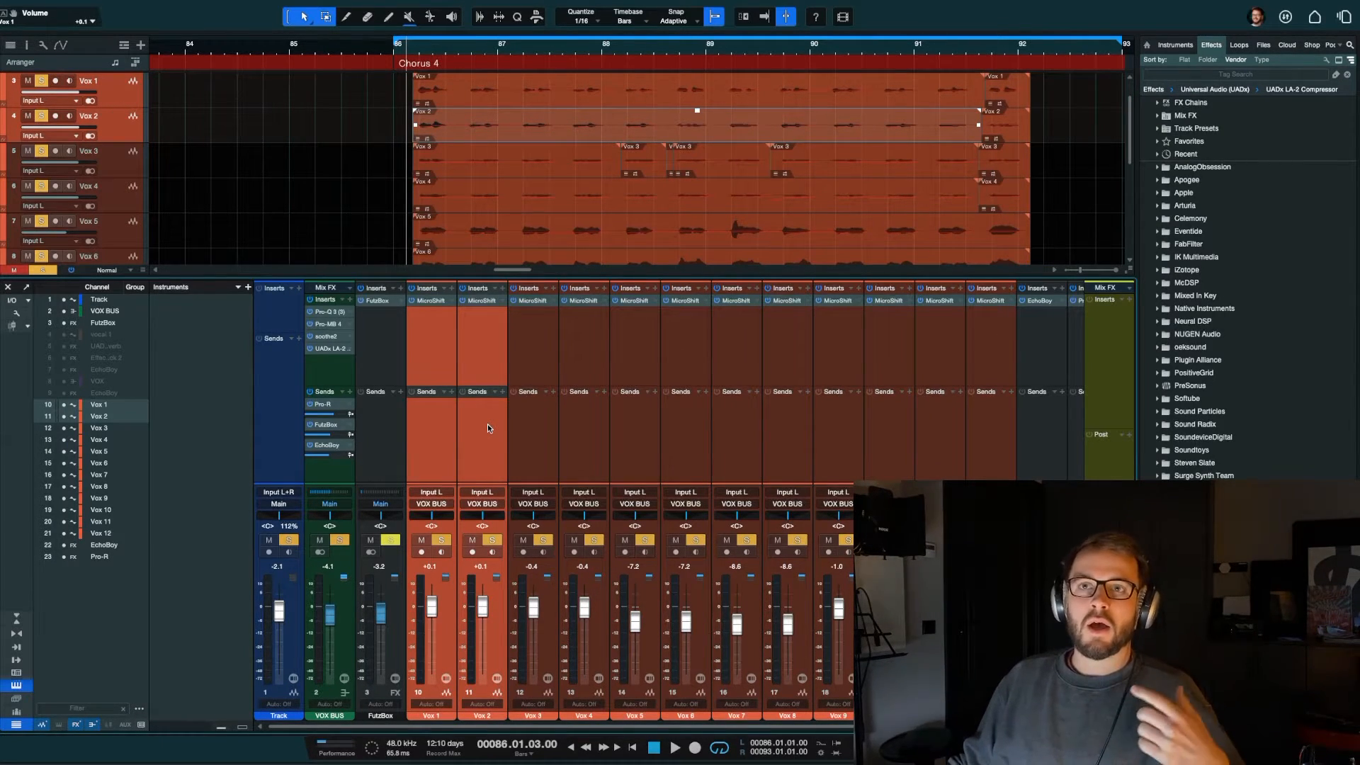
Step: Show the Balance, Dual and Binaural panner modes on Vox 2 without changing the mode
{"action": "left_click", "coordinate": [487, 425]}
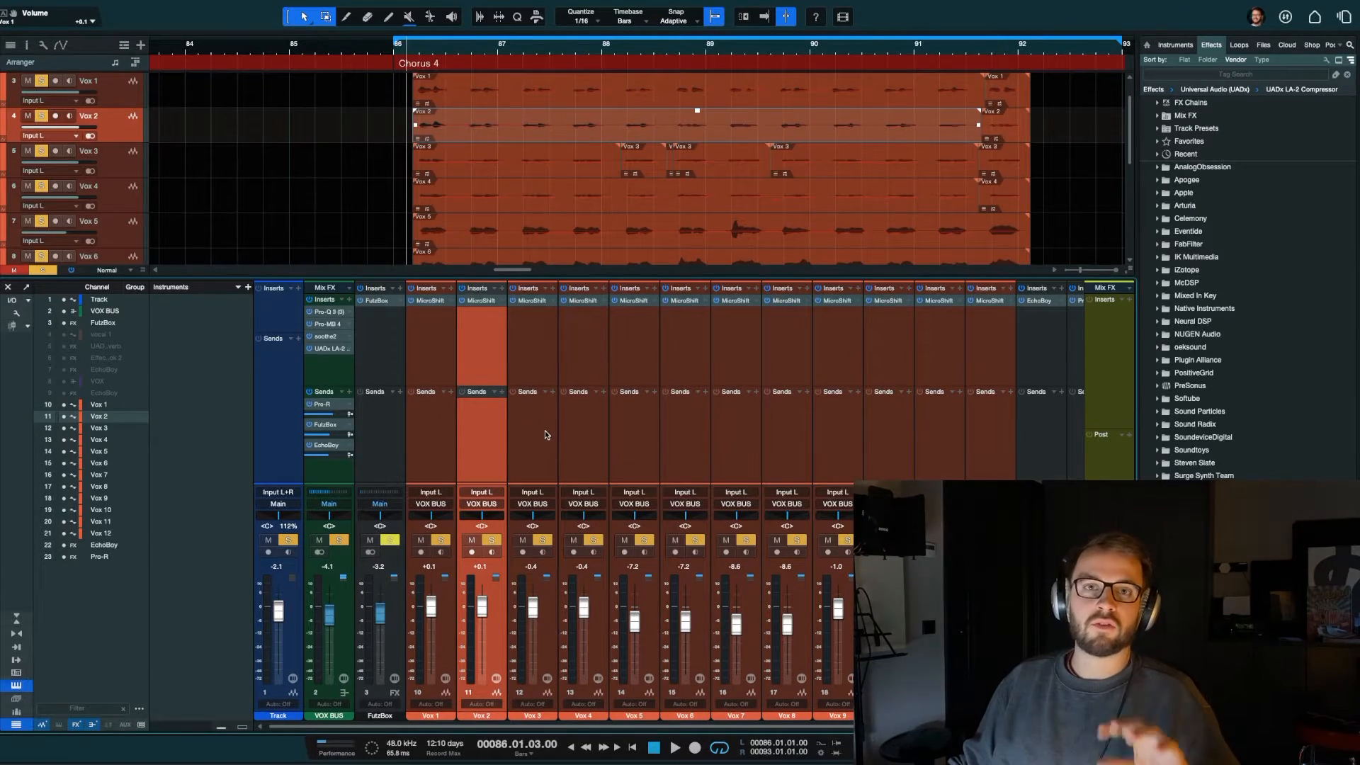
{"action": "left_click", "coordinate": [486, 518]}
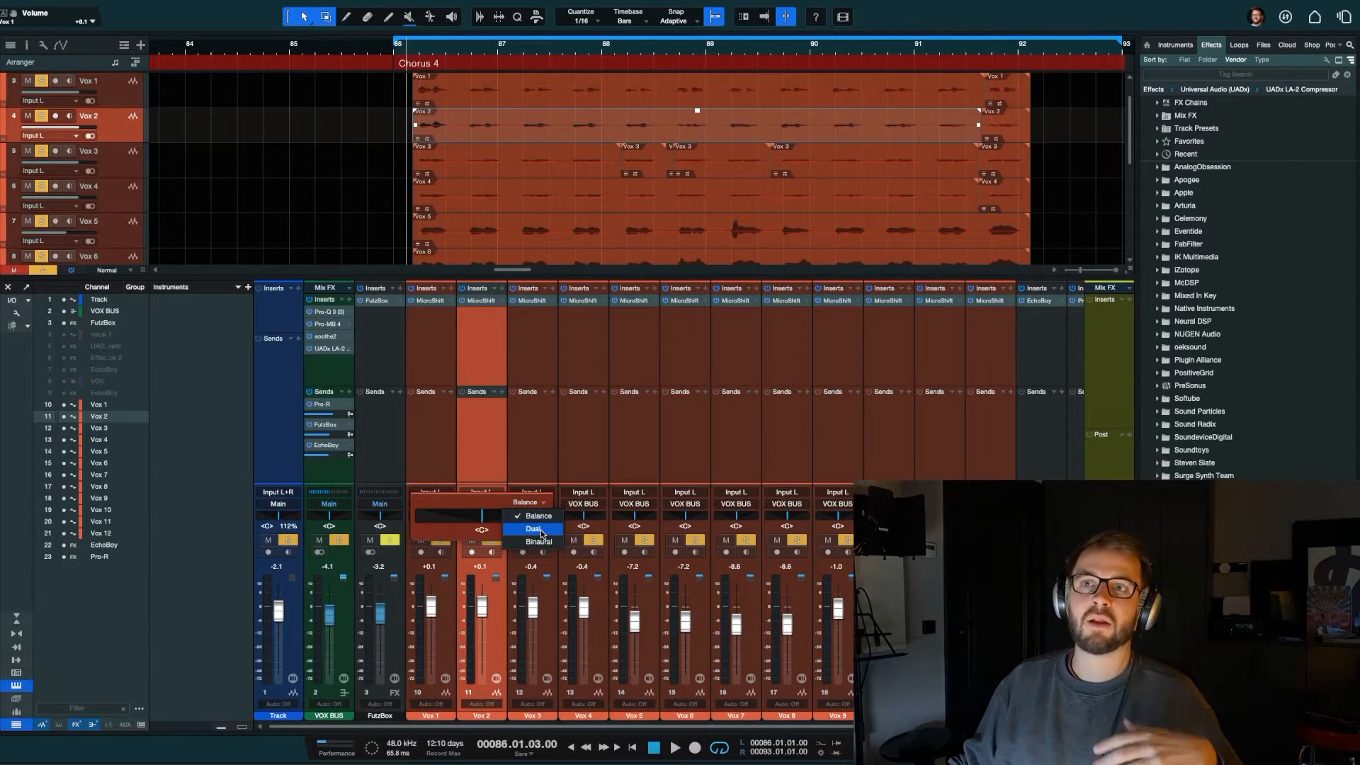
{"action": "left_click", "coordinate": [529, 461]}
Step: Select Vox 1, solo it alone among the vocals and play a short part of the chorus
{"action": "left_click", "coordinate": [428, 452]}
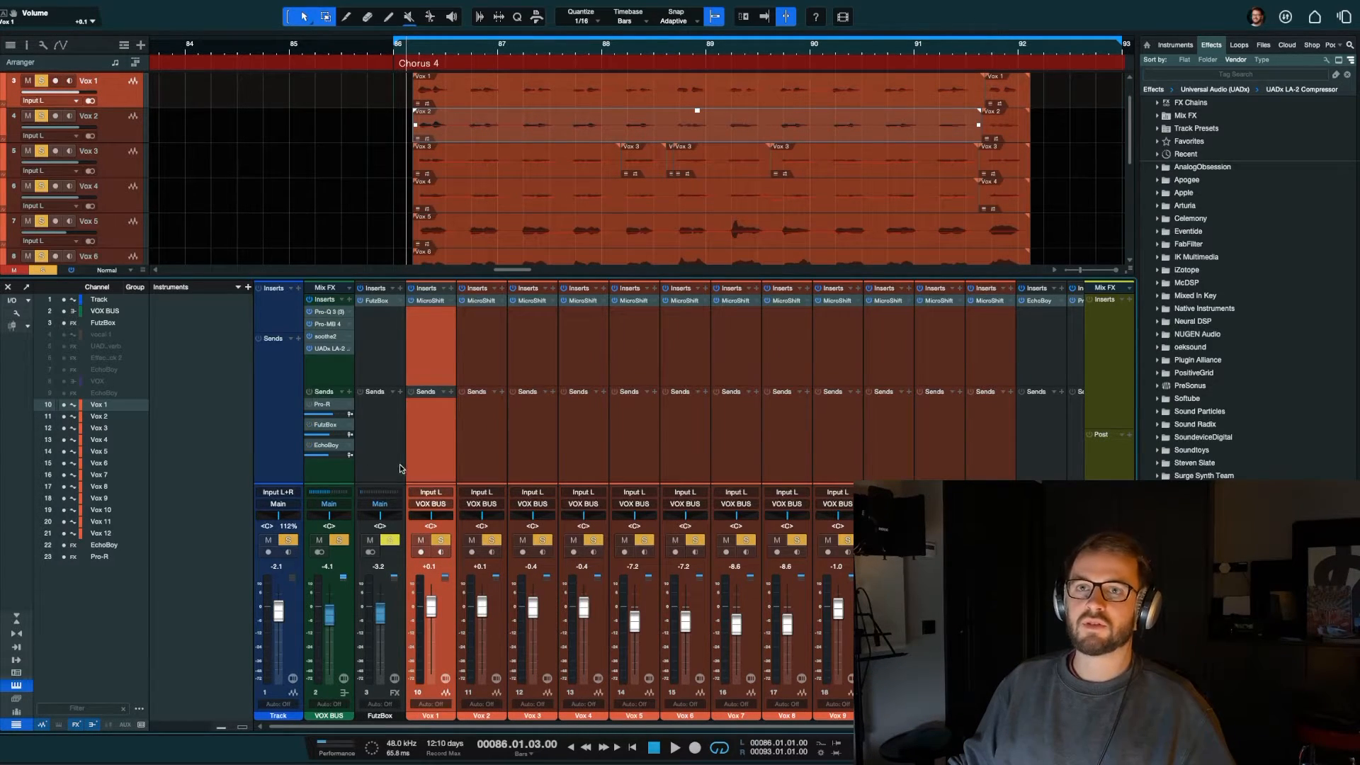
{"action": "left_click", "coordinate": [440, 540], "text": "super"}
{"action": "left_click", "coordinate": [440, 540]}
{"action": "key", "text": "space"}
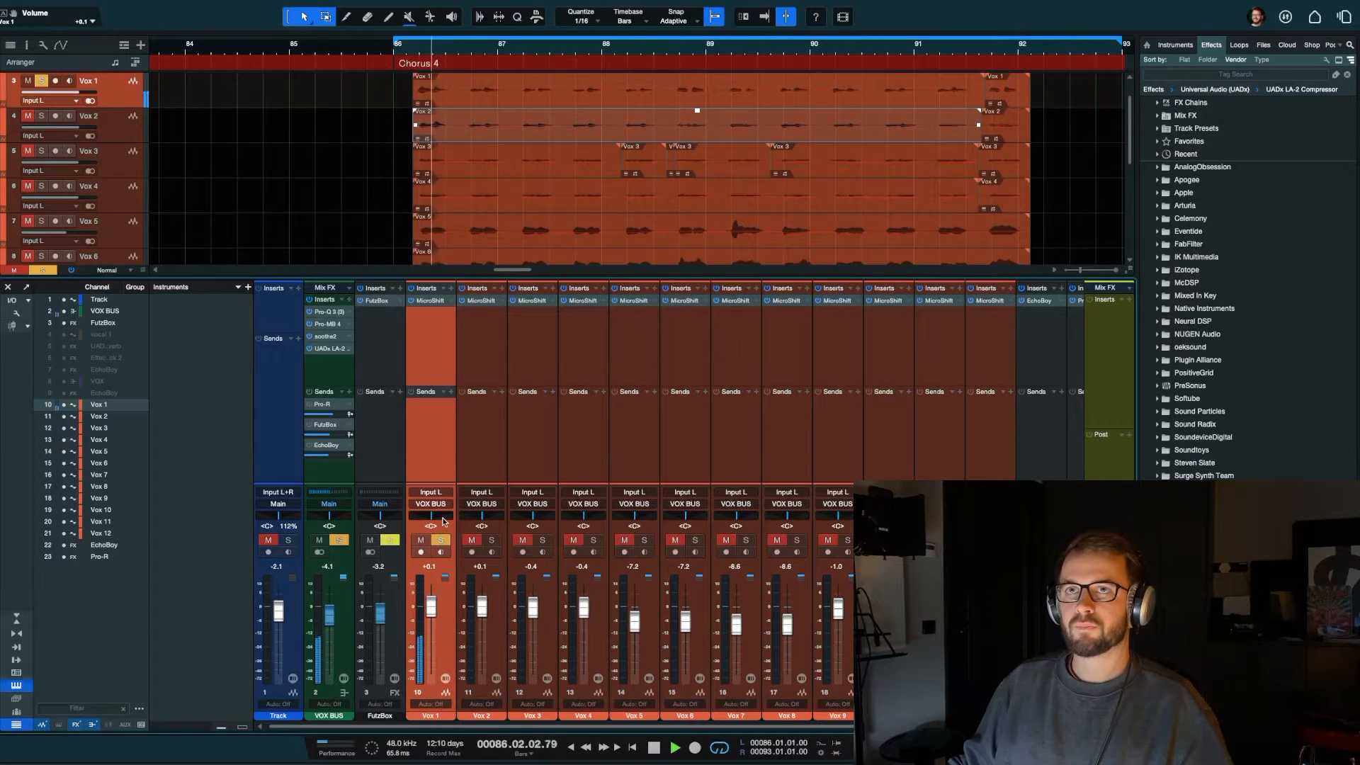
{"action": "key", "text": "space"}
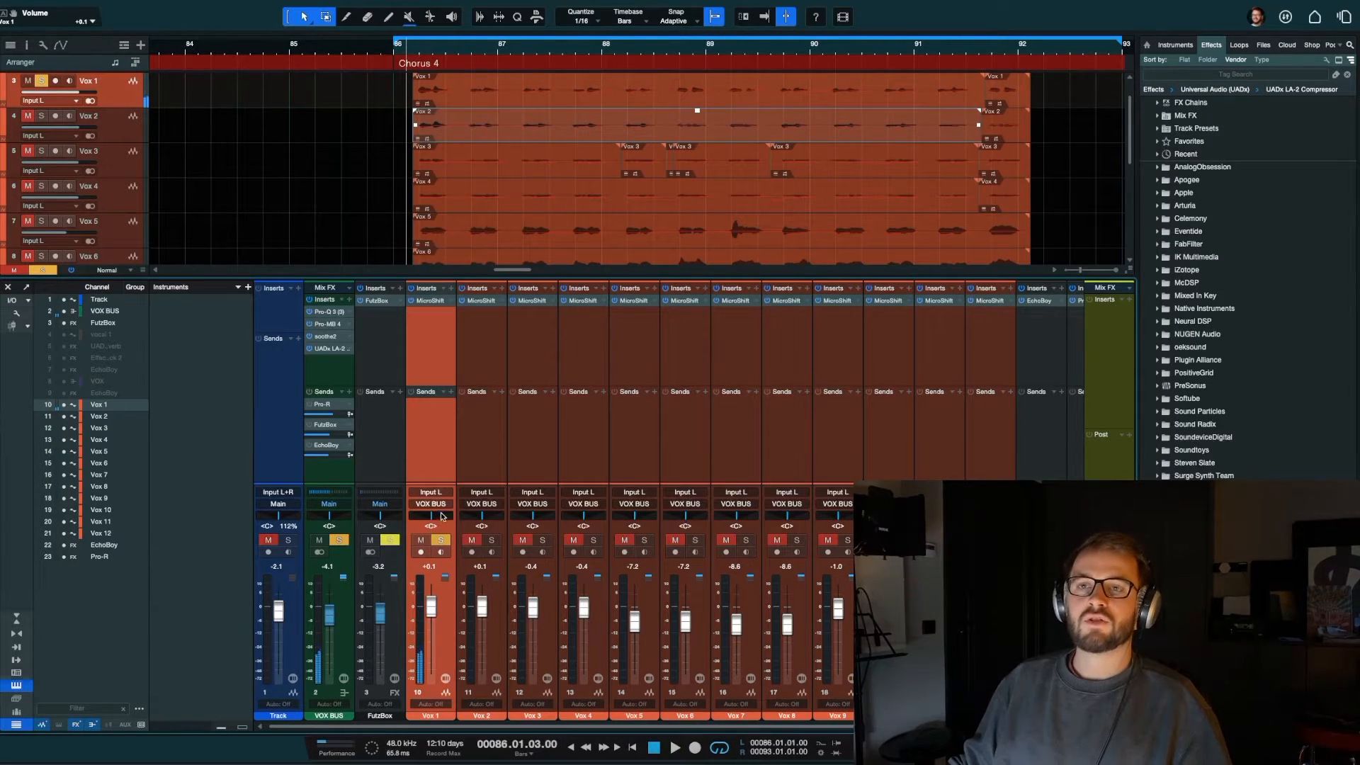
Step: Switch the Vox 1 panner to Binaural mode at 200% width and pan it to L58 during playback
{"action": "right_click", "coordinate": [442, 516]}
{"action": "left_click", "coordinate": [471, 622]}
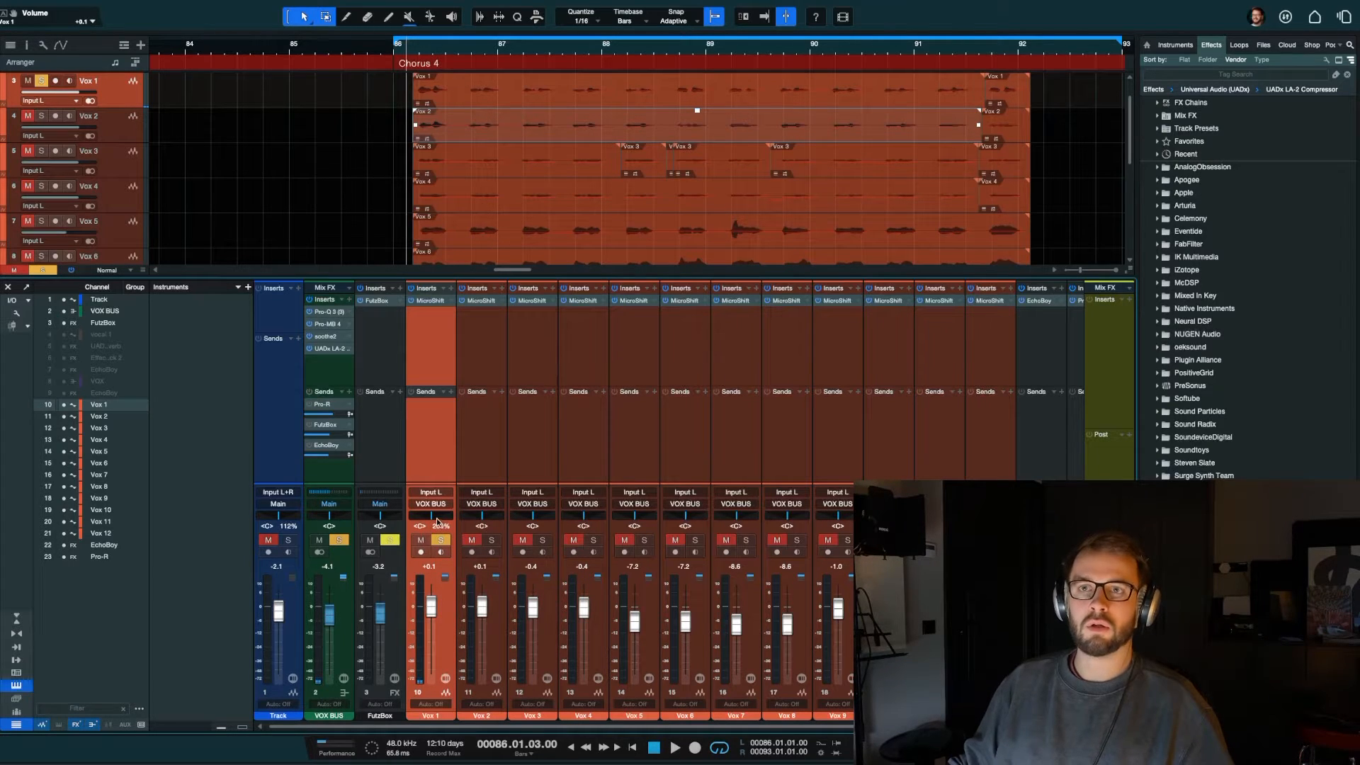
{"action": "key", "text": "space"}
{"action": "left_click_drag", "start_coordinate": [437, 523], "coordinate": [418, 519]}
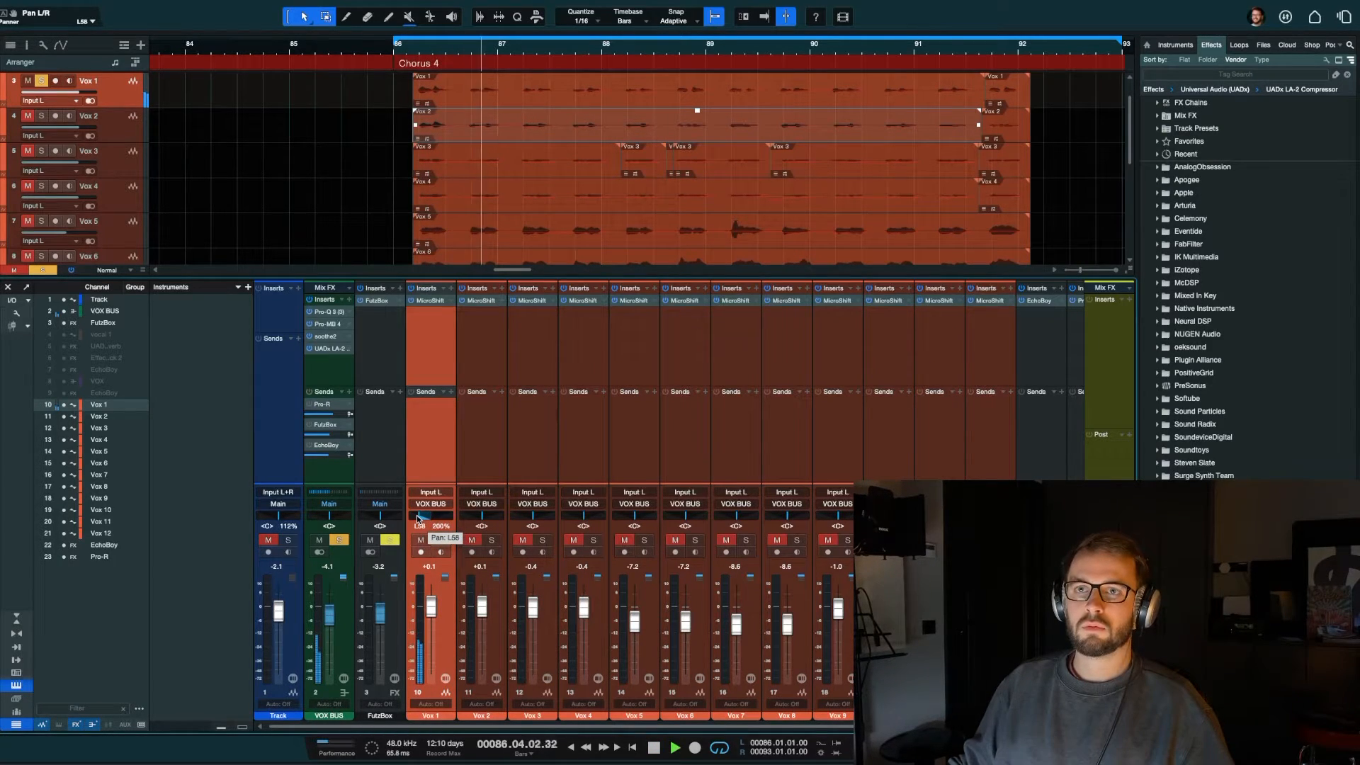
{"action": "key", "text": "space"}
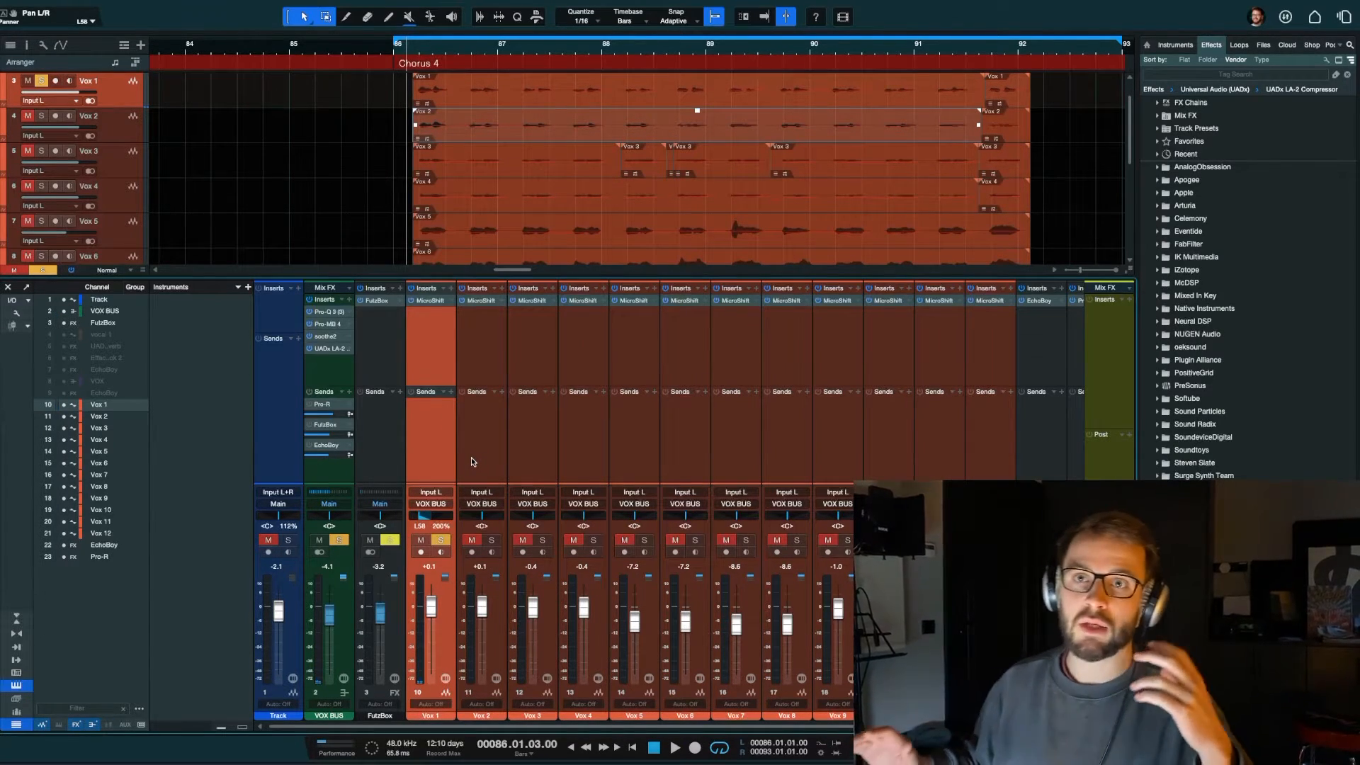
Step: Compare Vox 1 at a binaural width of 98% during playback, and set the width to 195%
{"action": "left_click", "coordinate": [440, 527]}
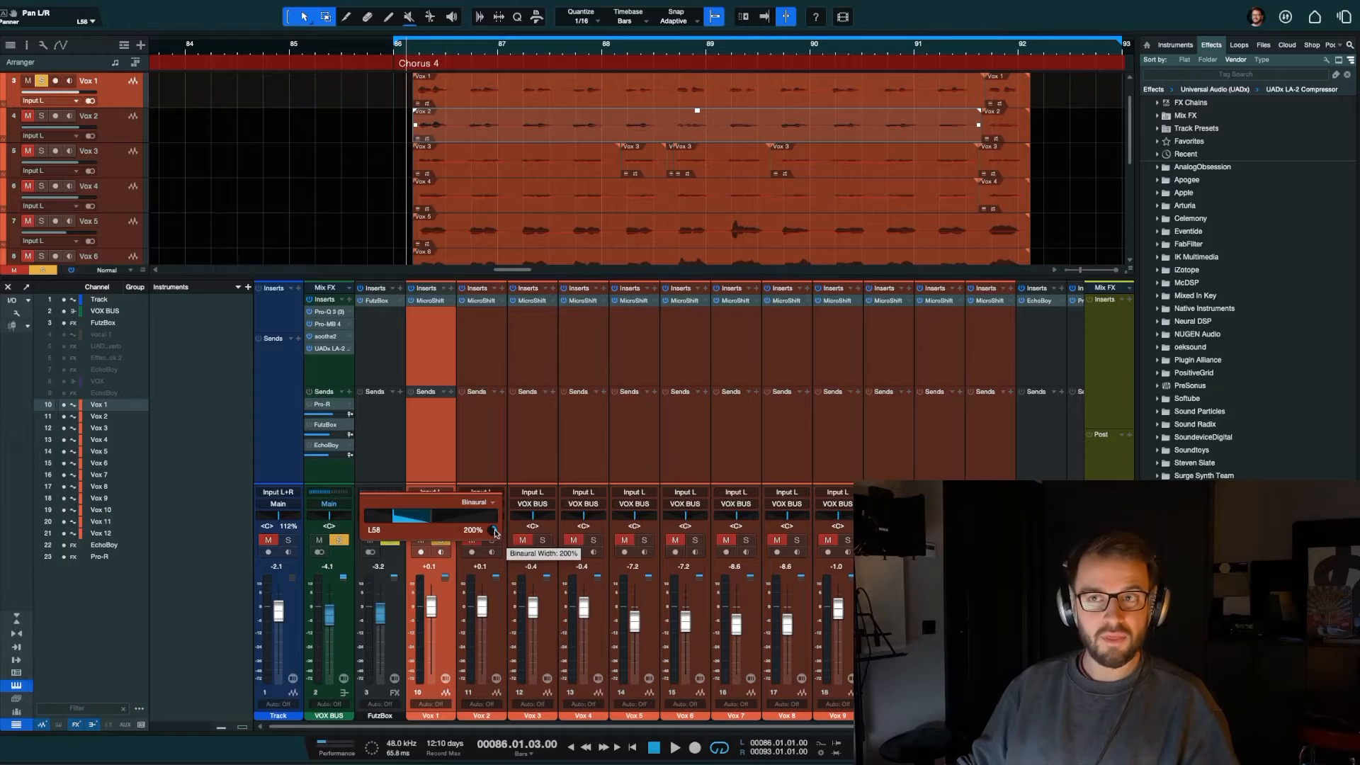
{"action": "left_click_drag", "start_coordinate": [494, 532], "coordinate": [491, 538]}
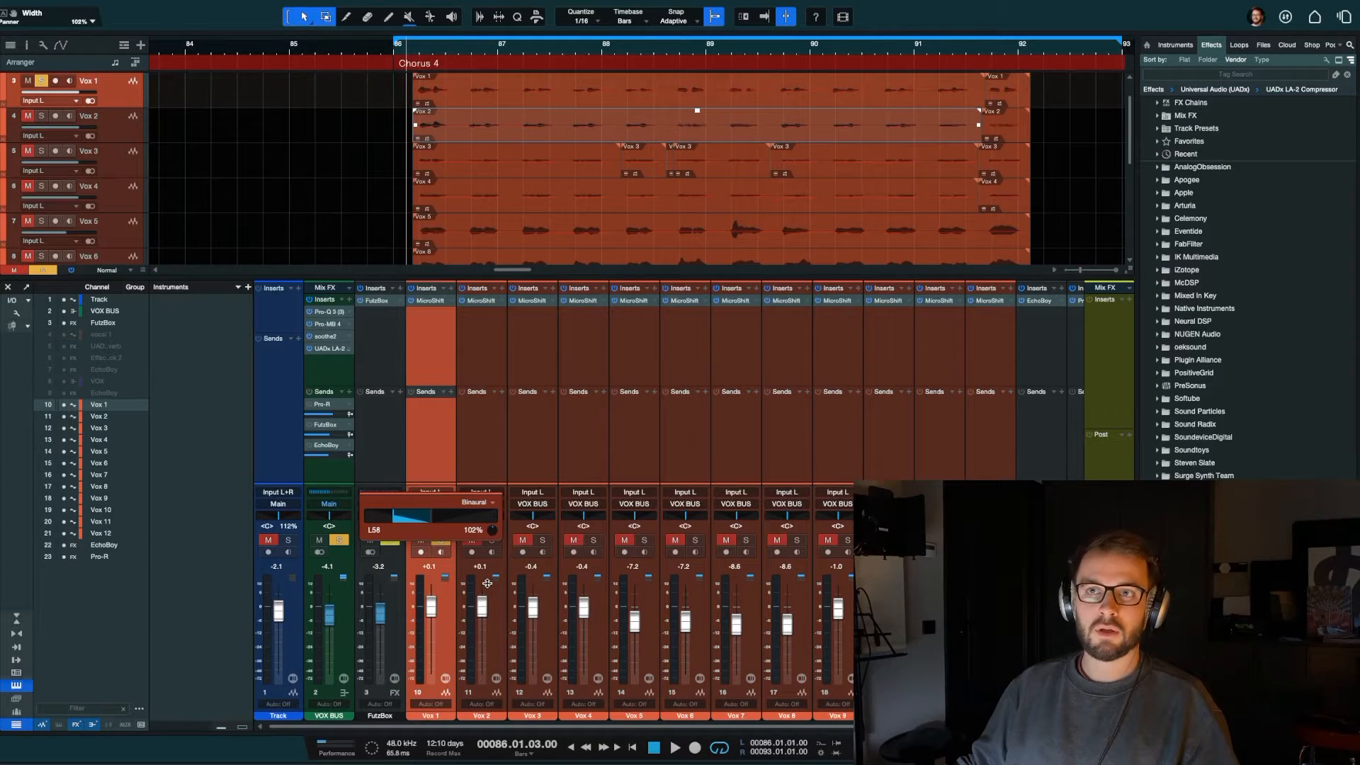
{"action": "key", "text": "space"}
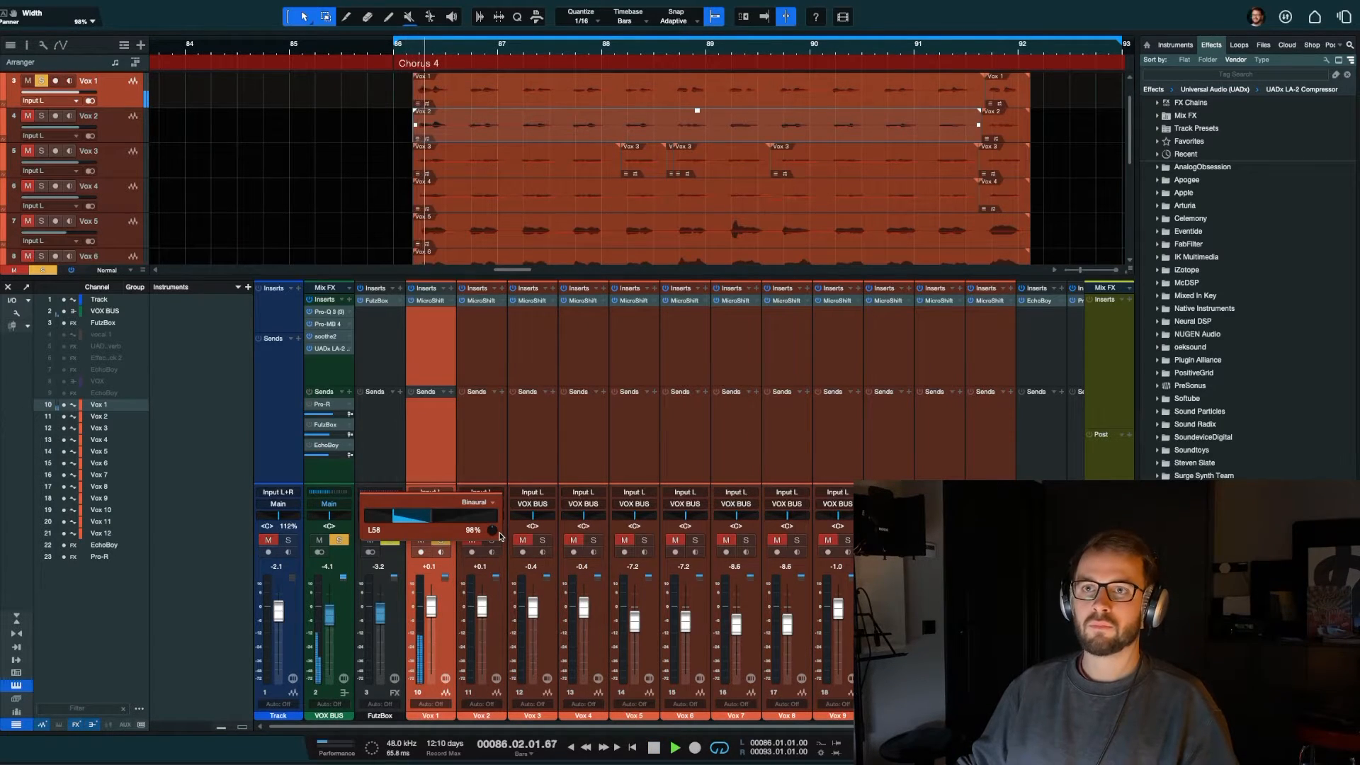
{"action": "left_click_drag", "start_coordinate": [492, 530], "coordinate": [487, 481]}
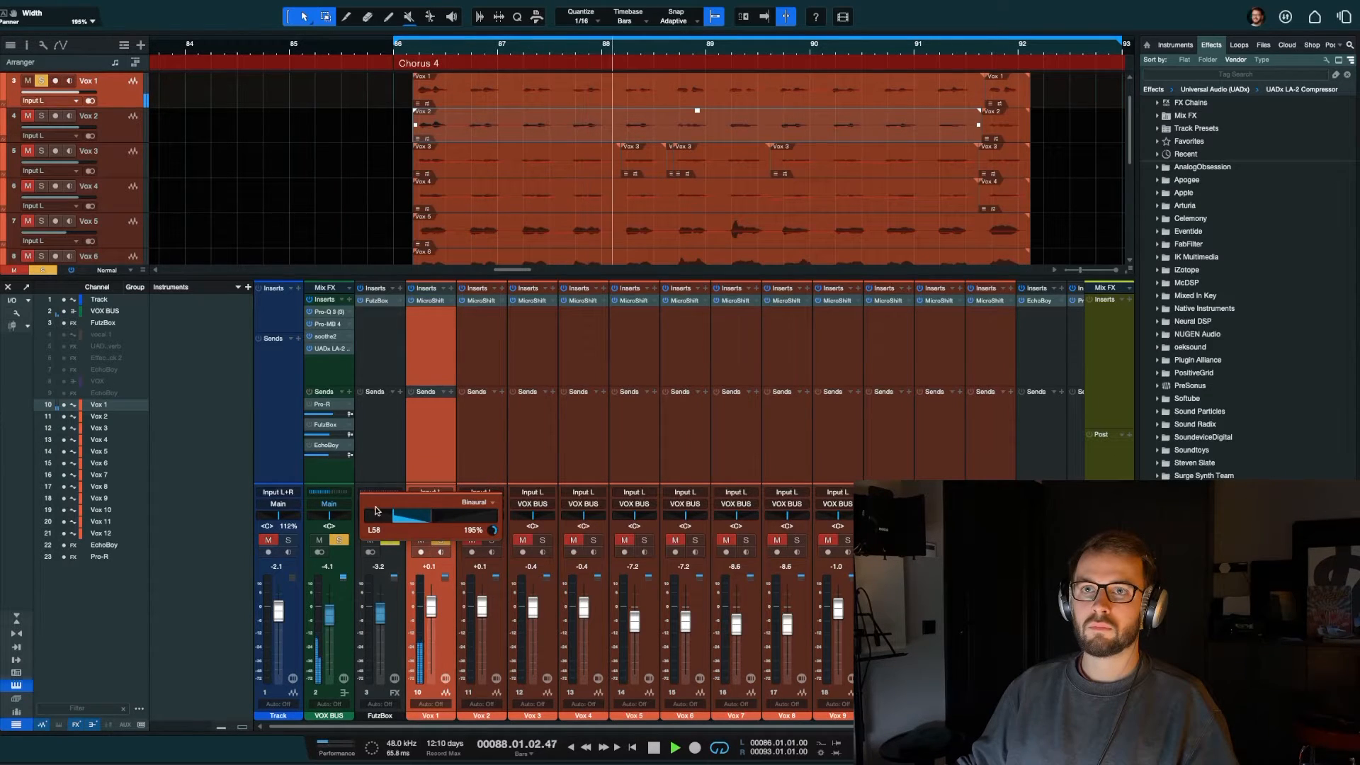
Step: Pan Vox 1 to L46, stop playback and close the expanded panner
{"action": "left_click_drag", "start_coordinate": [393, 522], "coordinate": [400, 523]}
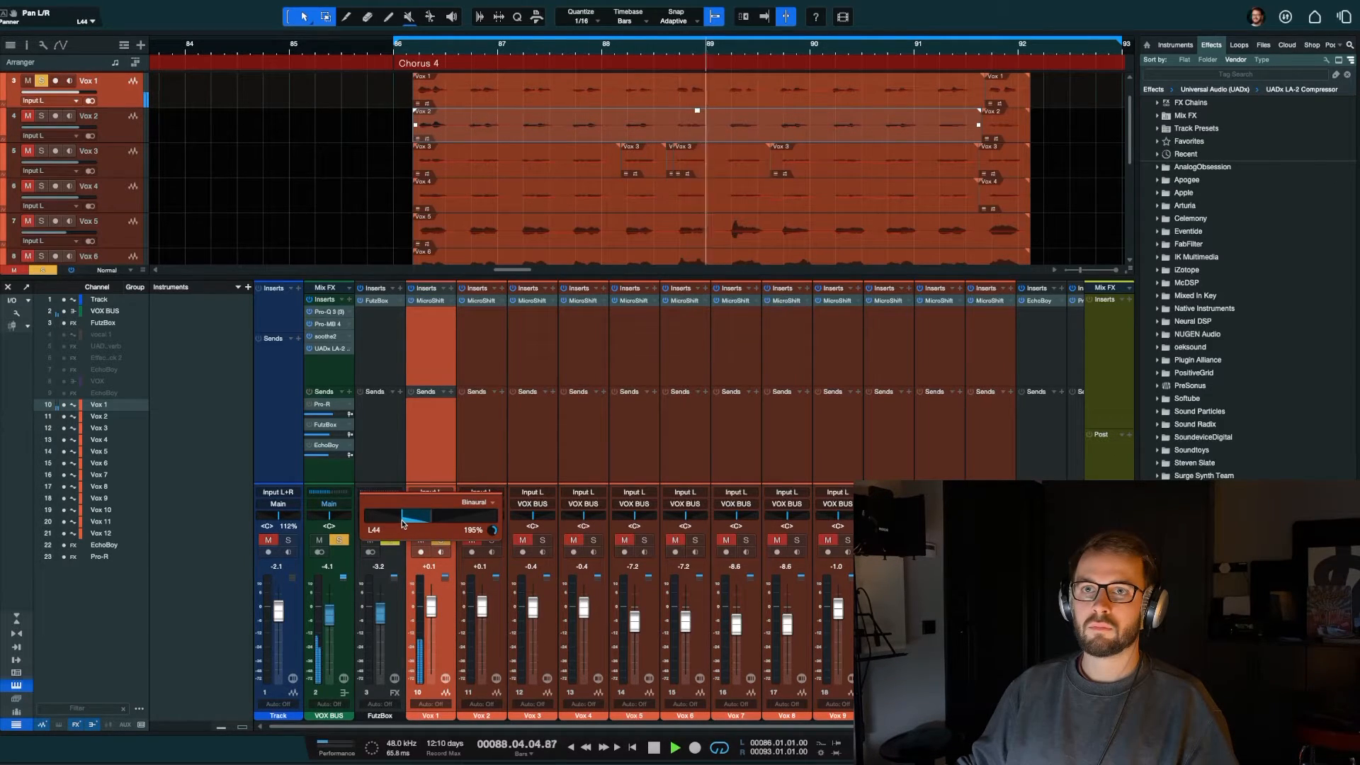
{"action": "key", "text": "space"}
{"action": "left_click", "coordinate": [443, 430]}
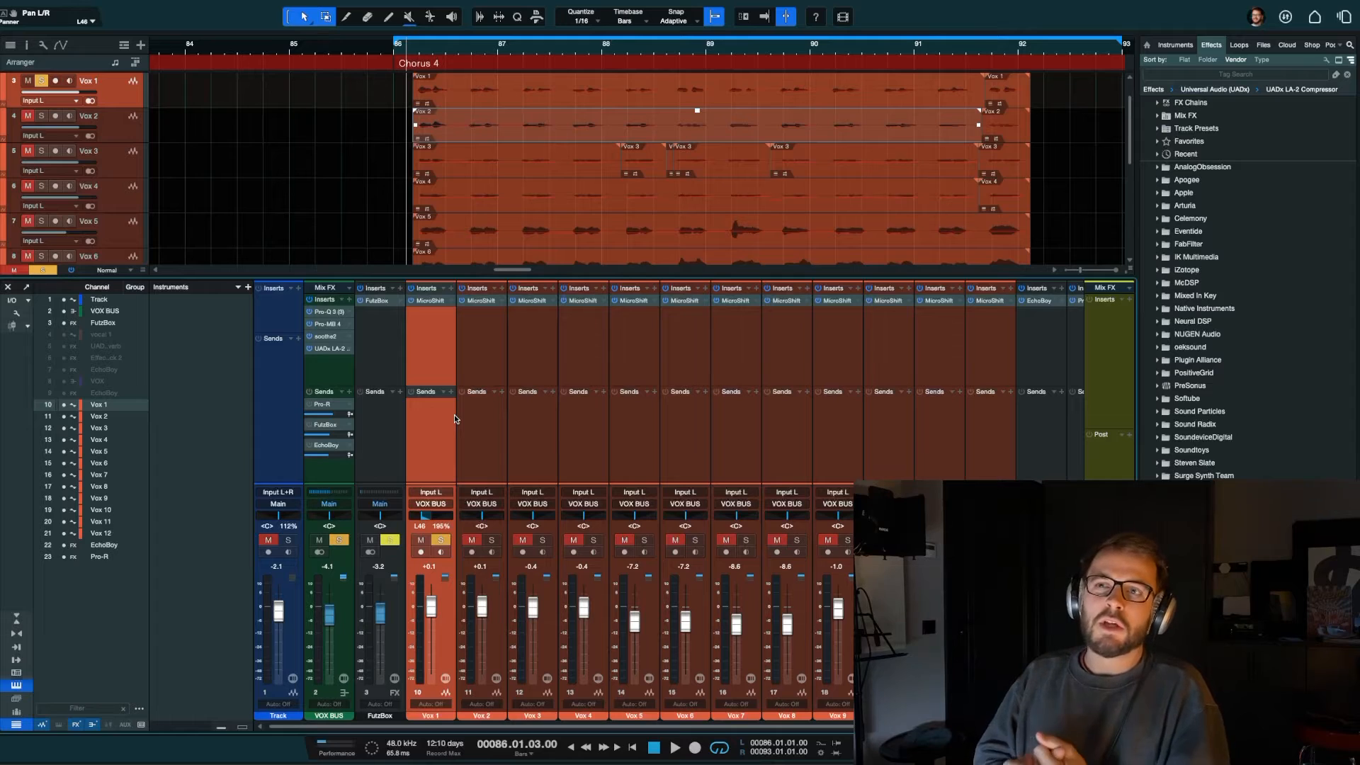
Step: Switch the Vox 1 panner from Binaural to Balance mode and centre its pan
{"action": "right_click", "coordinate": [483, 516]}
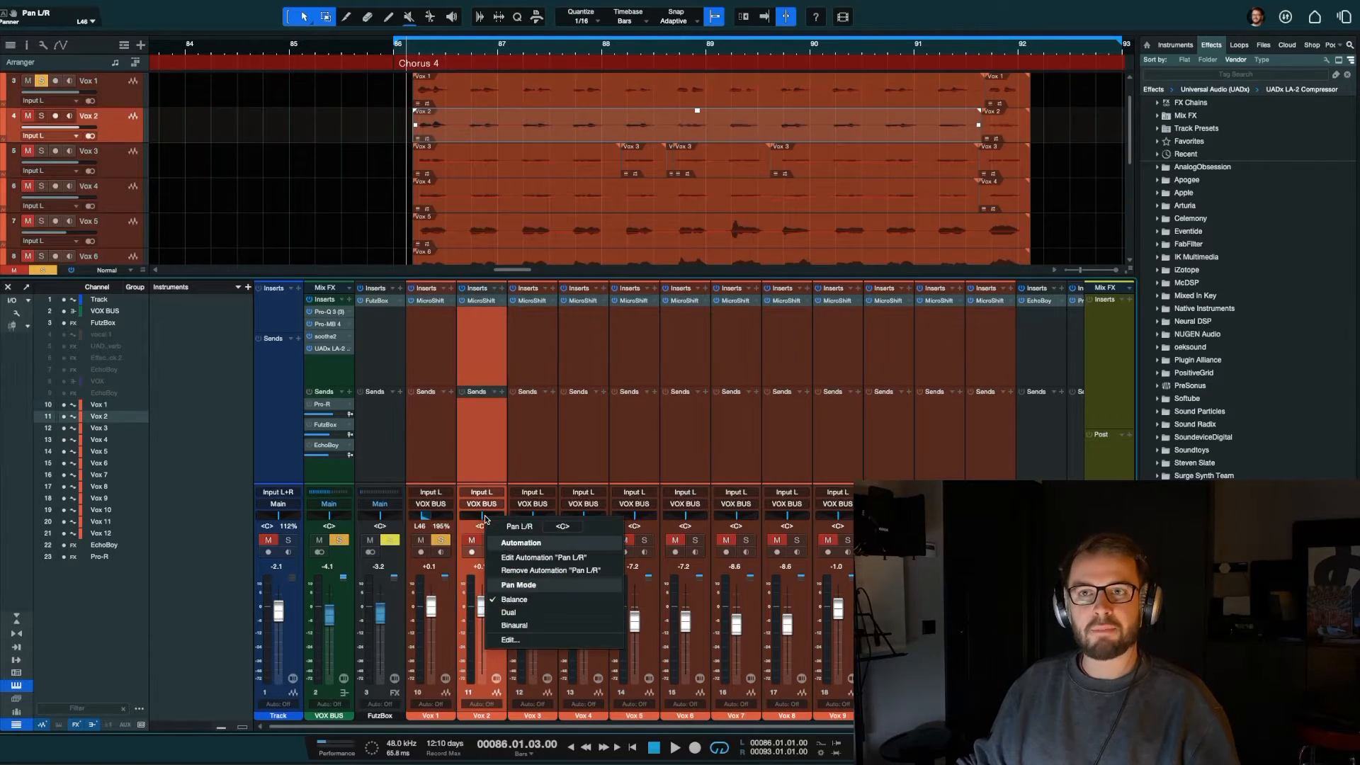
{"action": "left_click", "coordinate": [480, 445]}
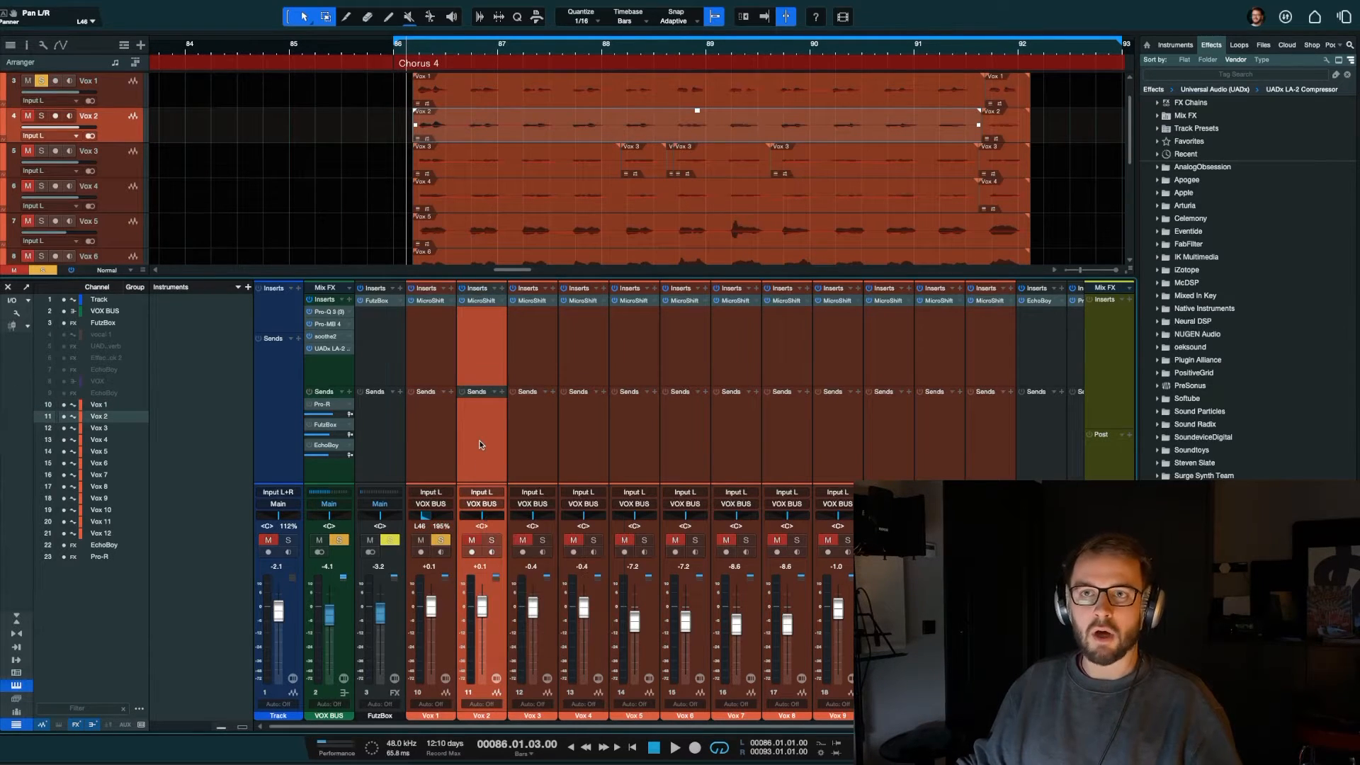
{"action": "left_click", "coordinate": [439, 517]}
{"action": "right_click", "coordinate": [438, 517]}
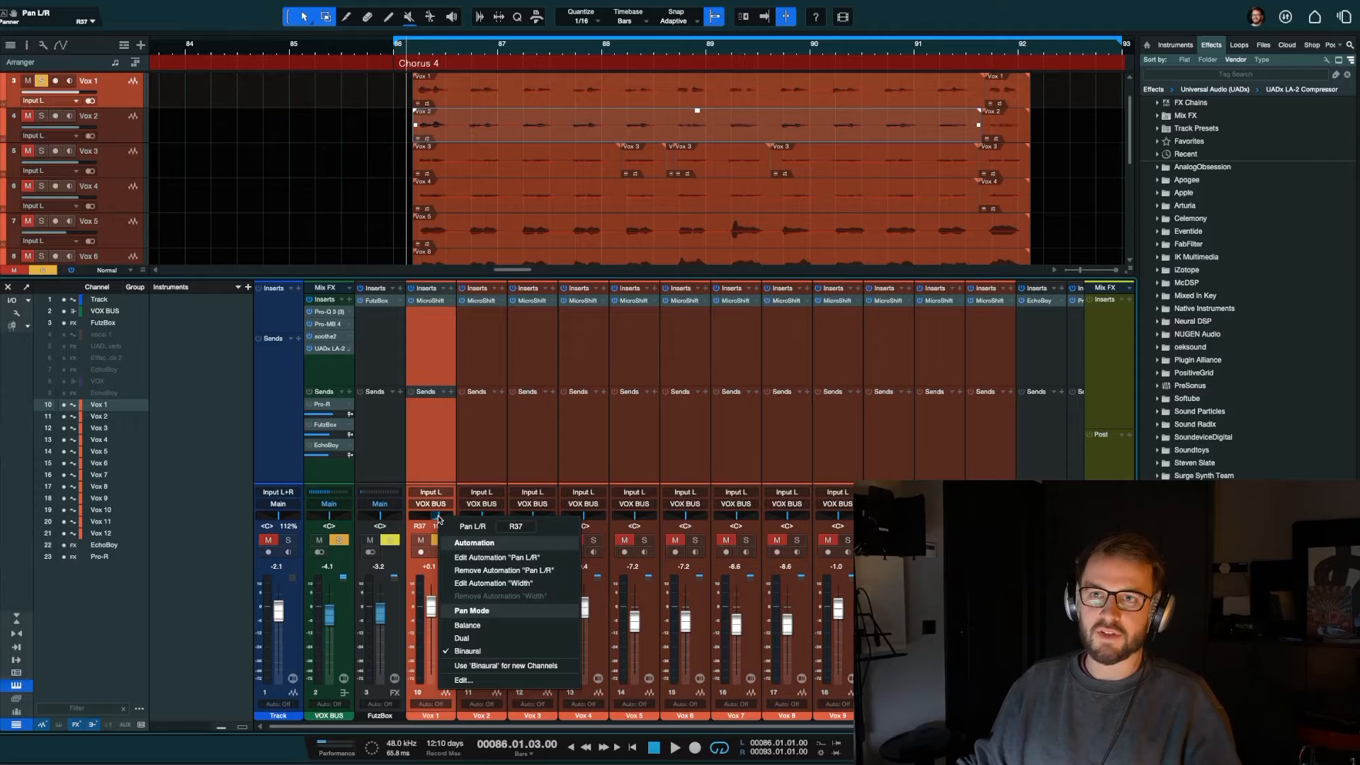
{"action": "left_click", "coordinate": [468, 626]}
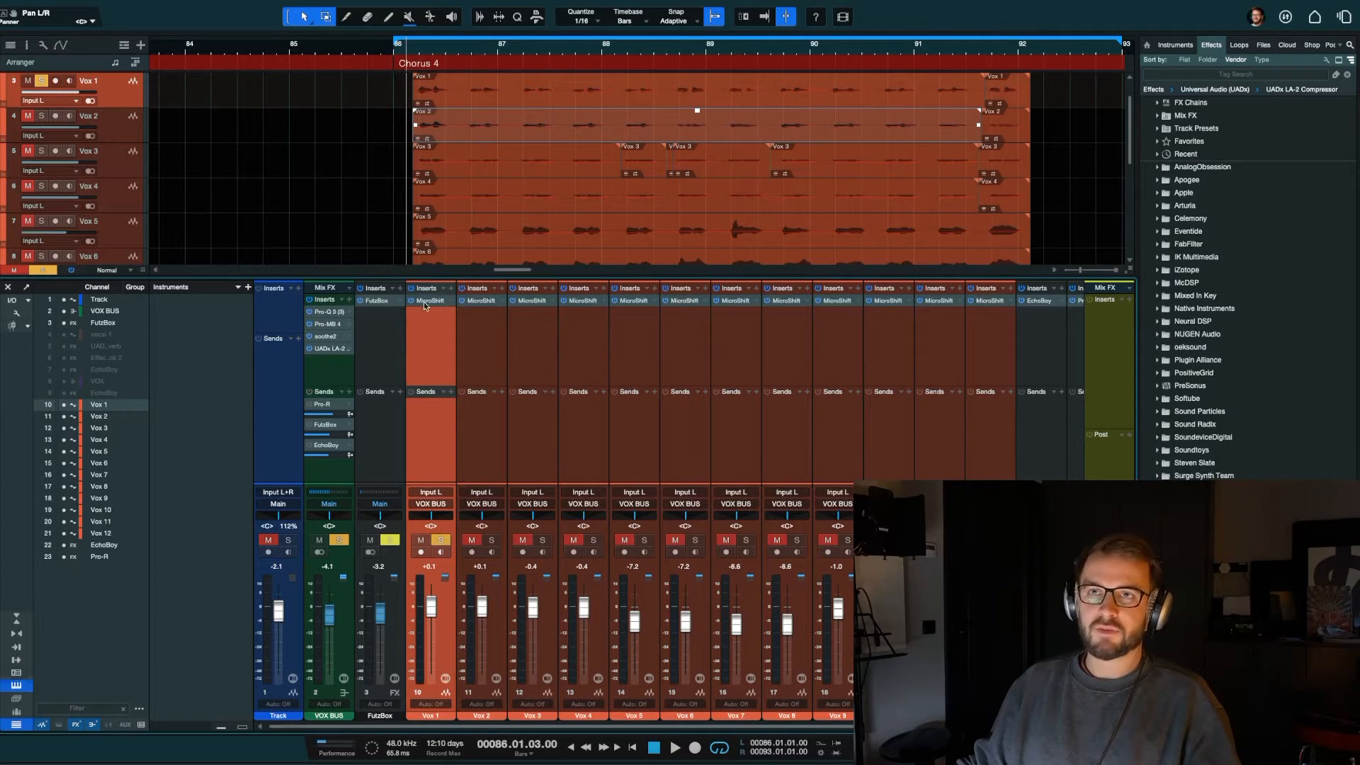
Step: Play the soloed Vox 1 while panning it hard right in Balance mode, recentre it and stop playback
{"action": "key", "text": "space"}
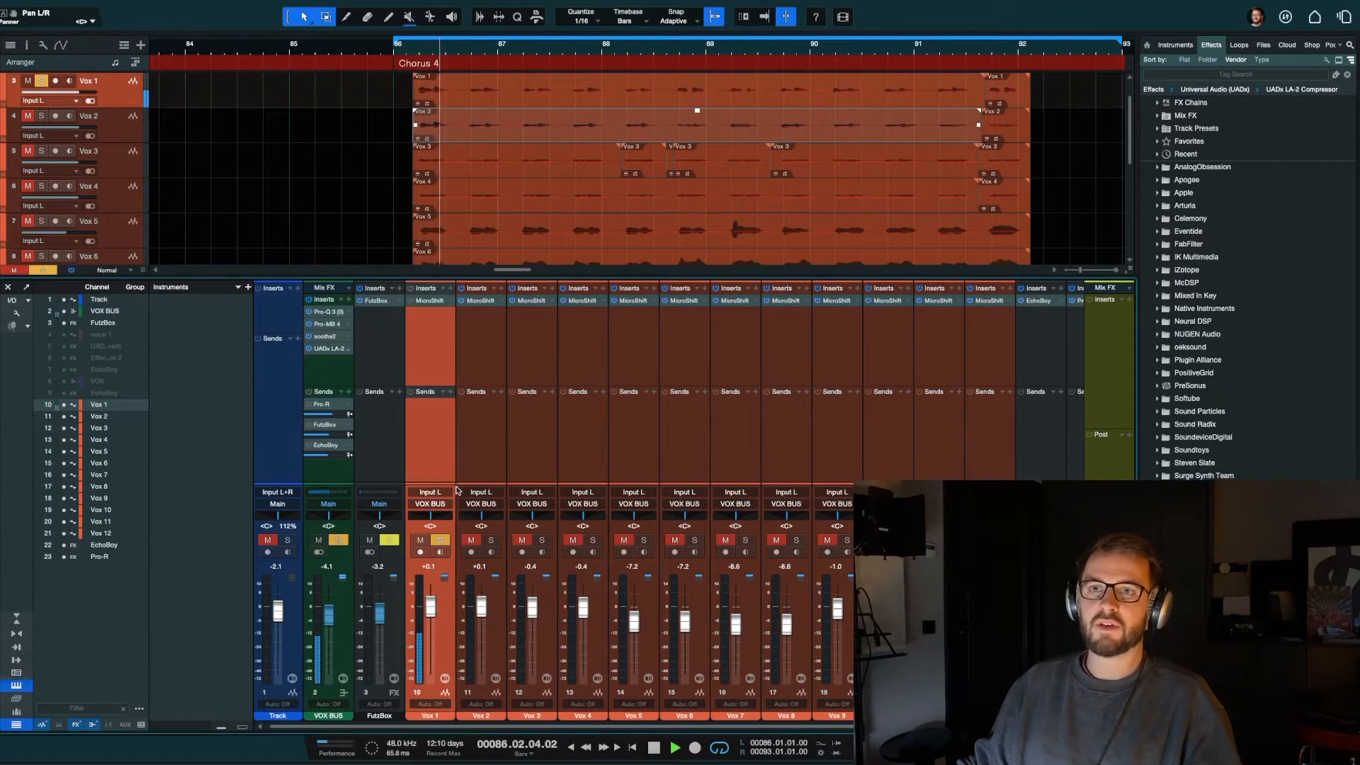
{"action": "left_click_drag", "start_coordinate": [430, 515], "coordinate": [464, 518]}
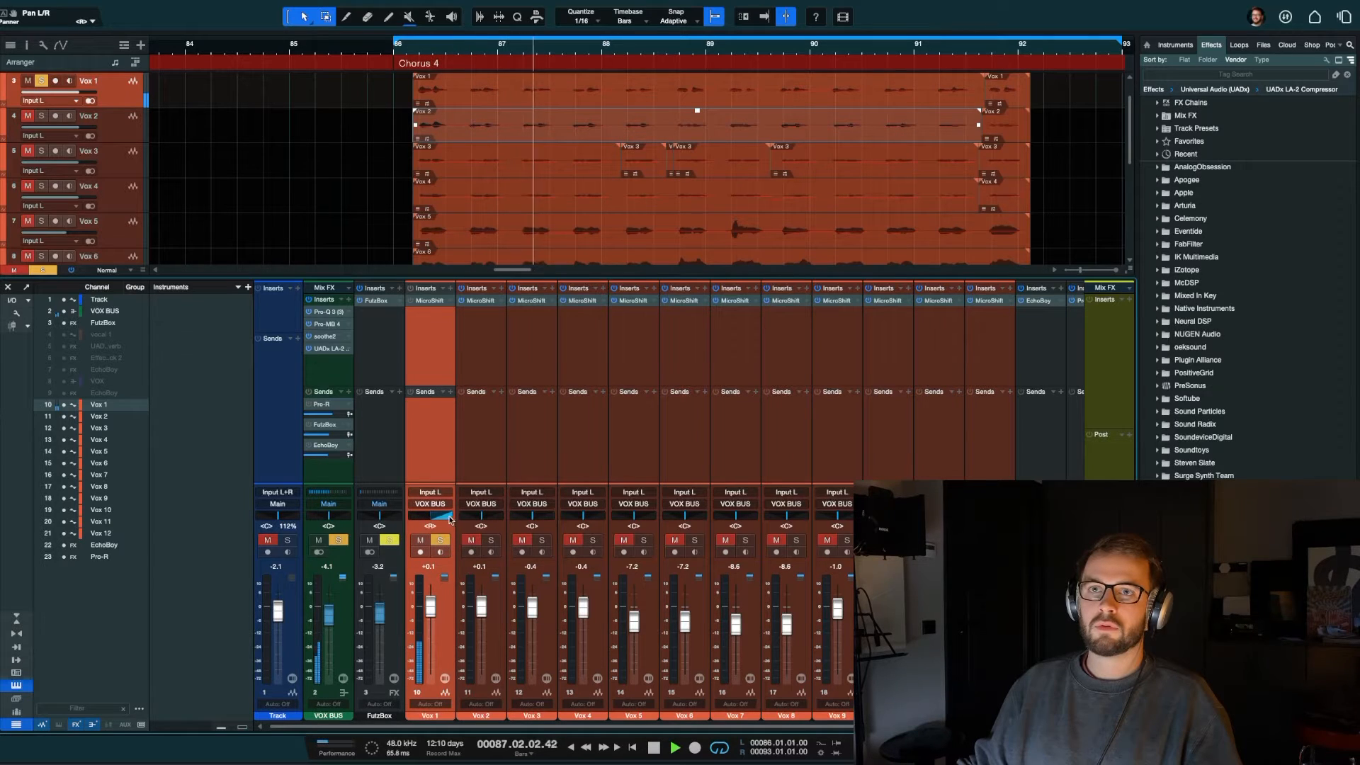
{"action": "left_click", "coordinate": [435, 517], "text": "super"}
{"action": "key", "text": "space"}
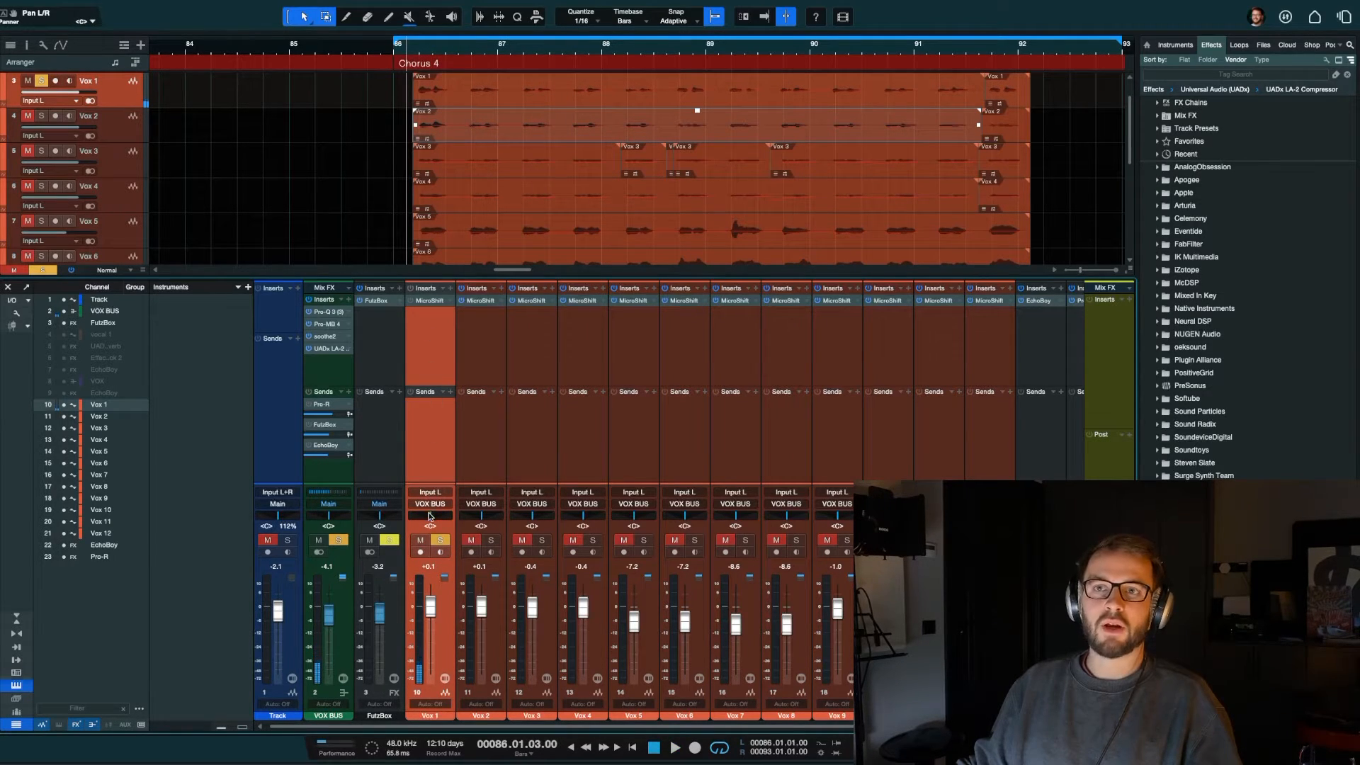
{"action": "left_click_drag", "start_coordinate": [430, 516], "coordinate": [482, 528]}
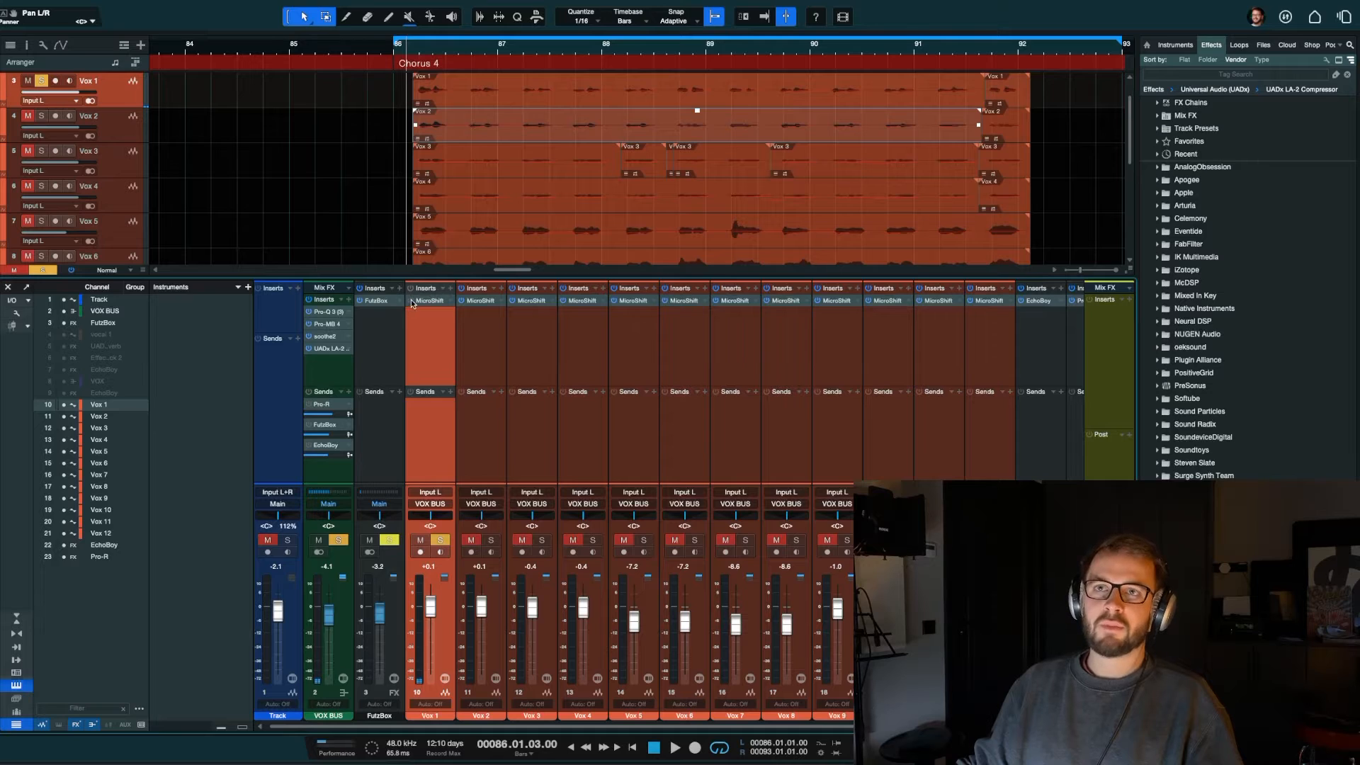
Step: Switch the Vox 1 panner to Dual mode, pull its right pan handle inward and play a short part
{"action": "right_click", "coordinate": [439, 512]}
{"action": "left_click", "coordinate": [479, 614]}
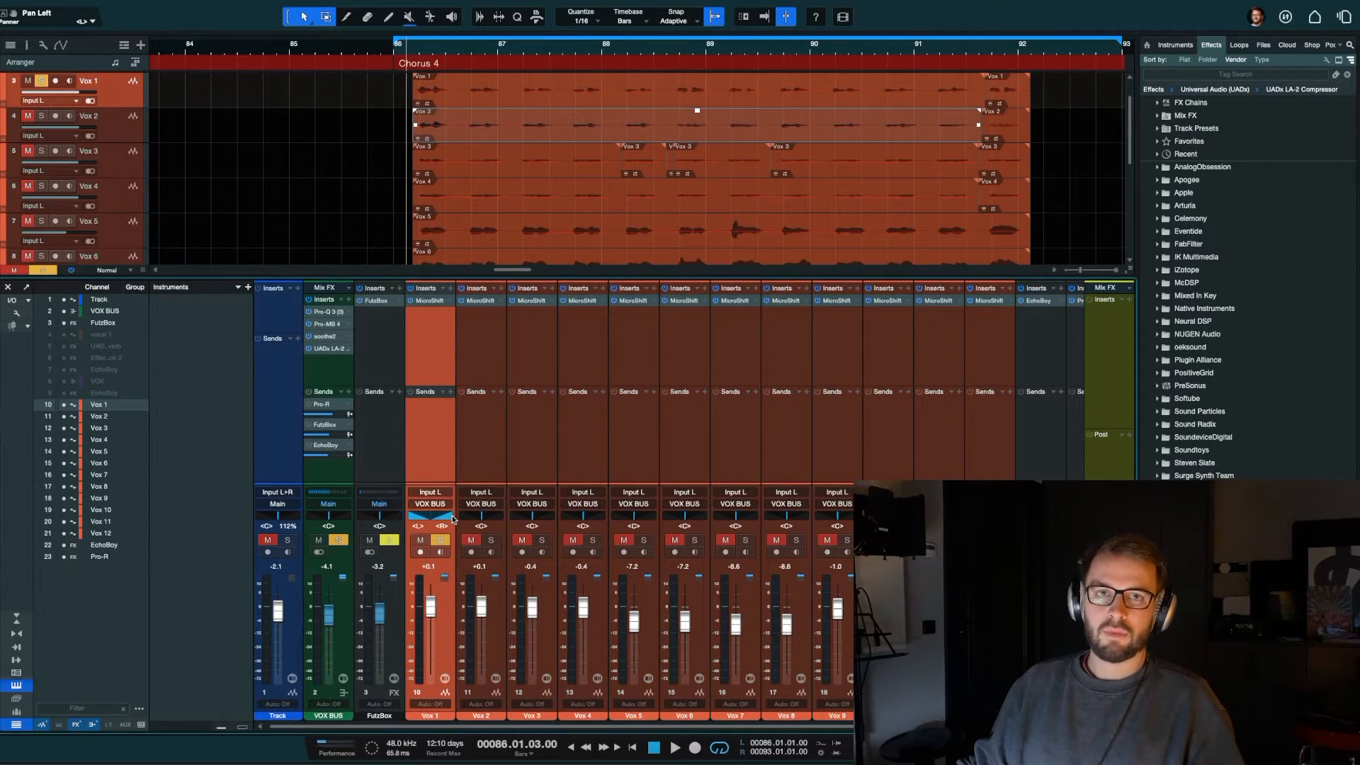
{"action": "left_click_drag", "start_coordinate": [454, 519], "coordinate": [446, 521]}
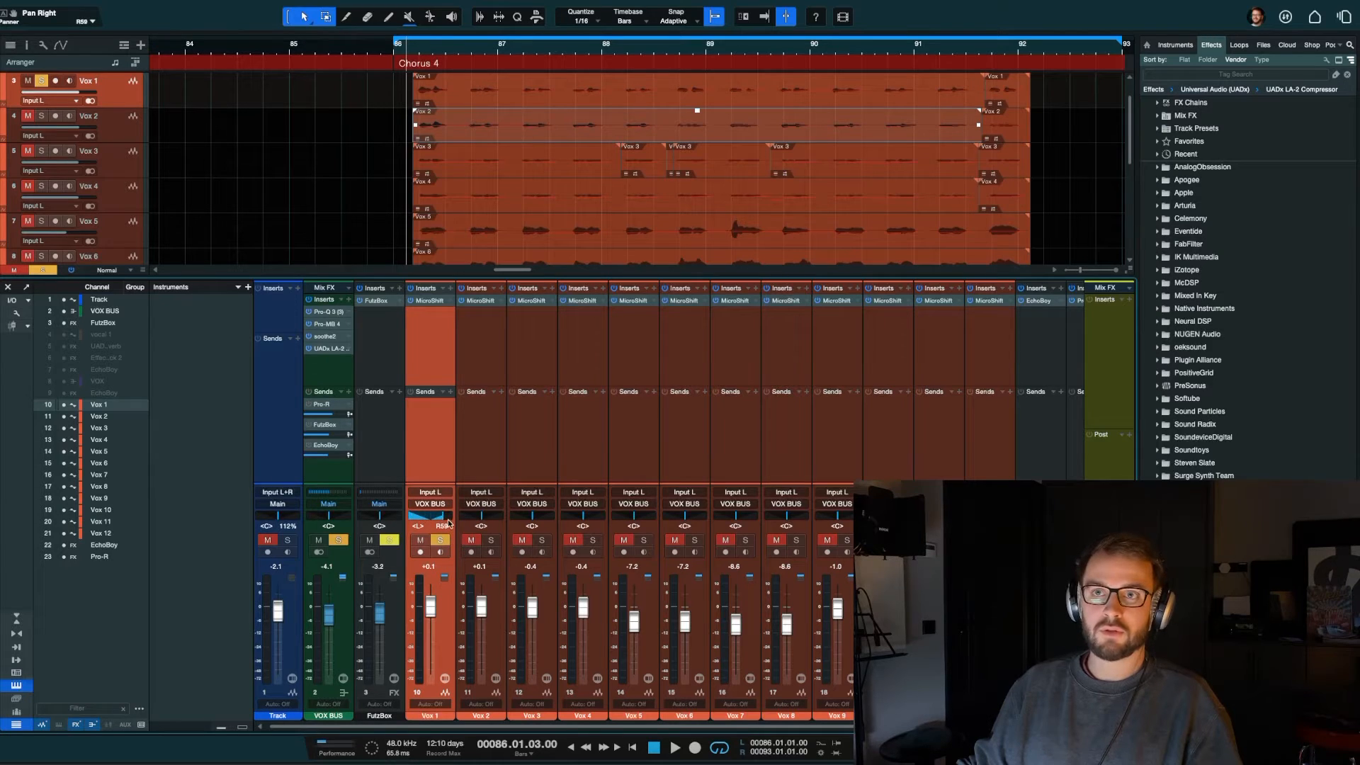
{"action": "key", "text": "space"}
{"action": "key", "text": "space"}
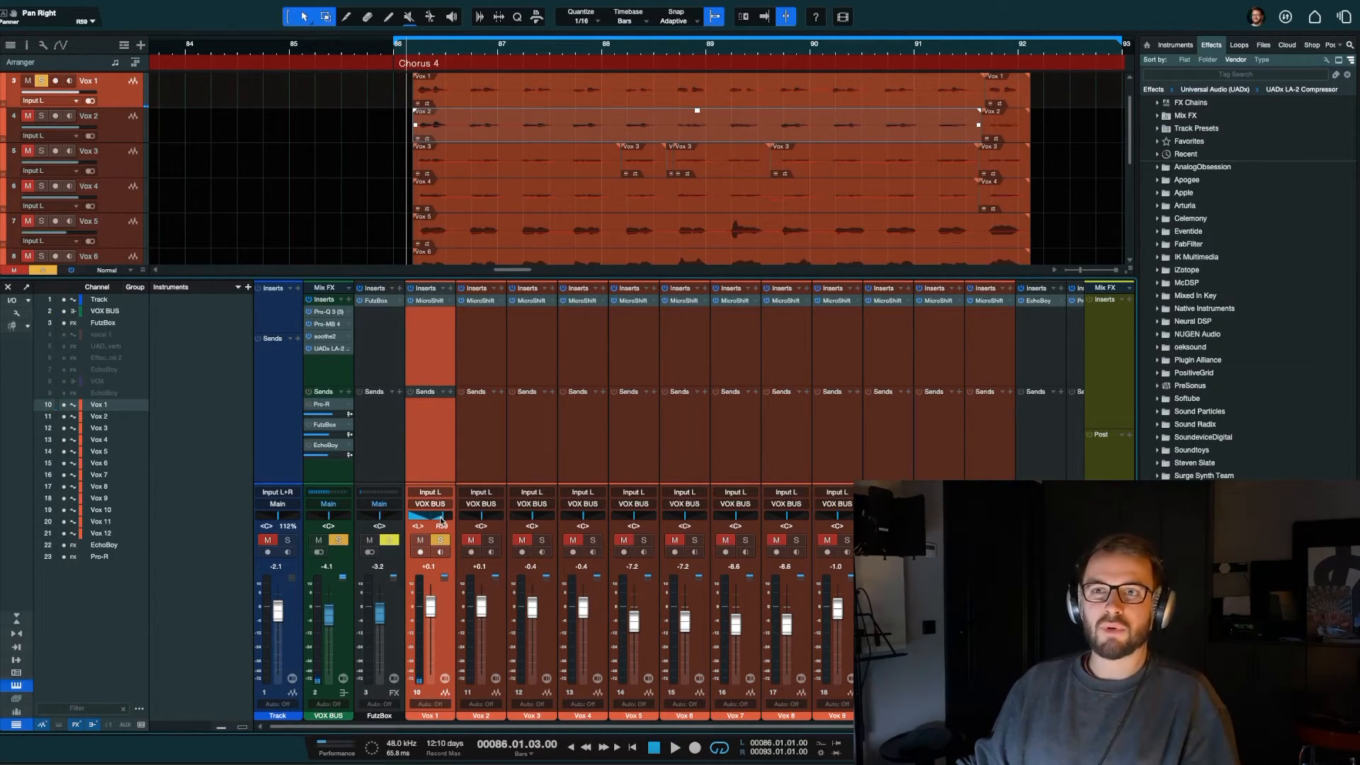
Step: Narrow the Vox 1 dual pan range to L42 and R48 and audition it
{"action": "left_click_drag", "start_coordinate": [410, 521], "coordinate": [412, 522]}
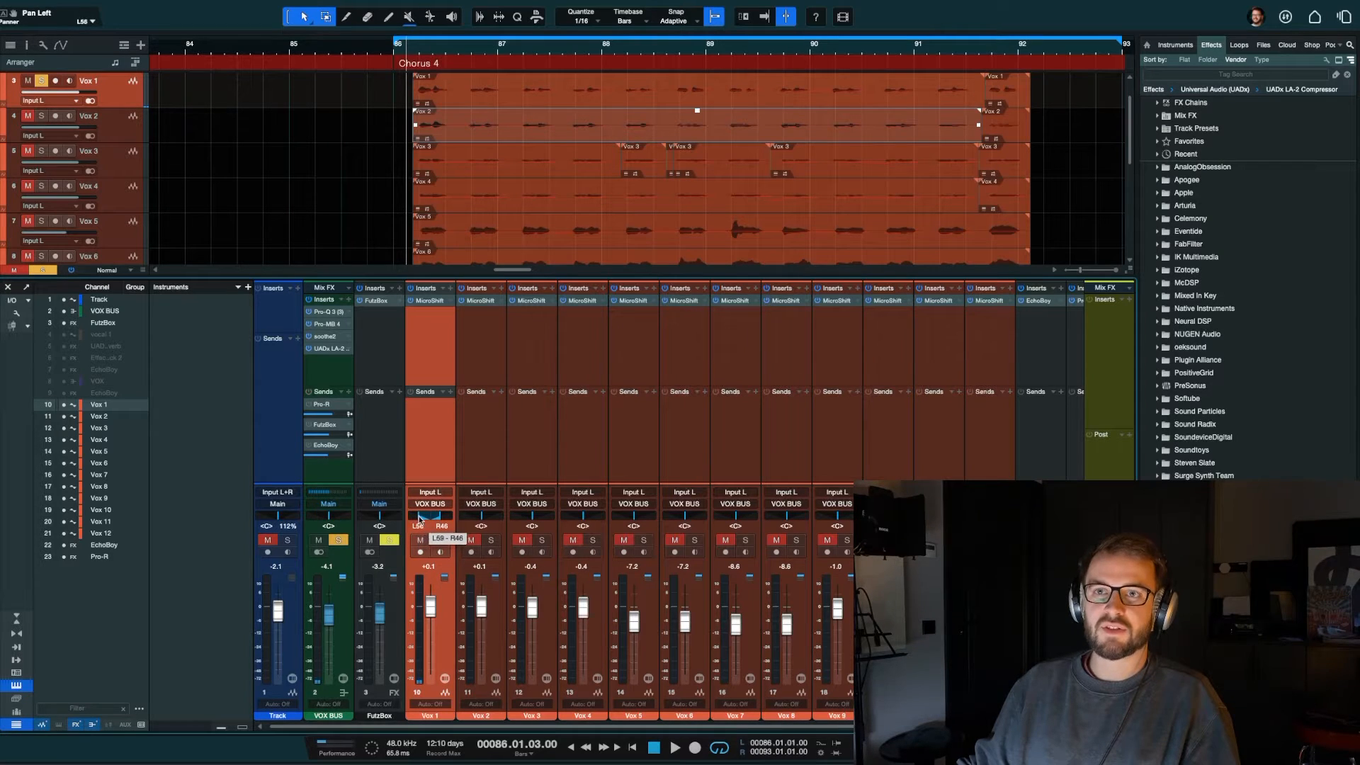
{"action": "key", "text": "space"}
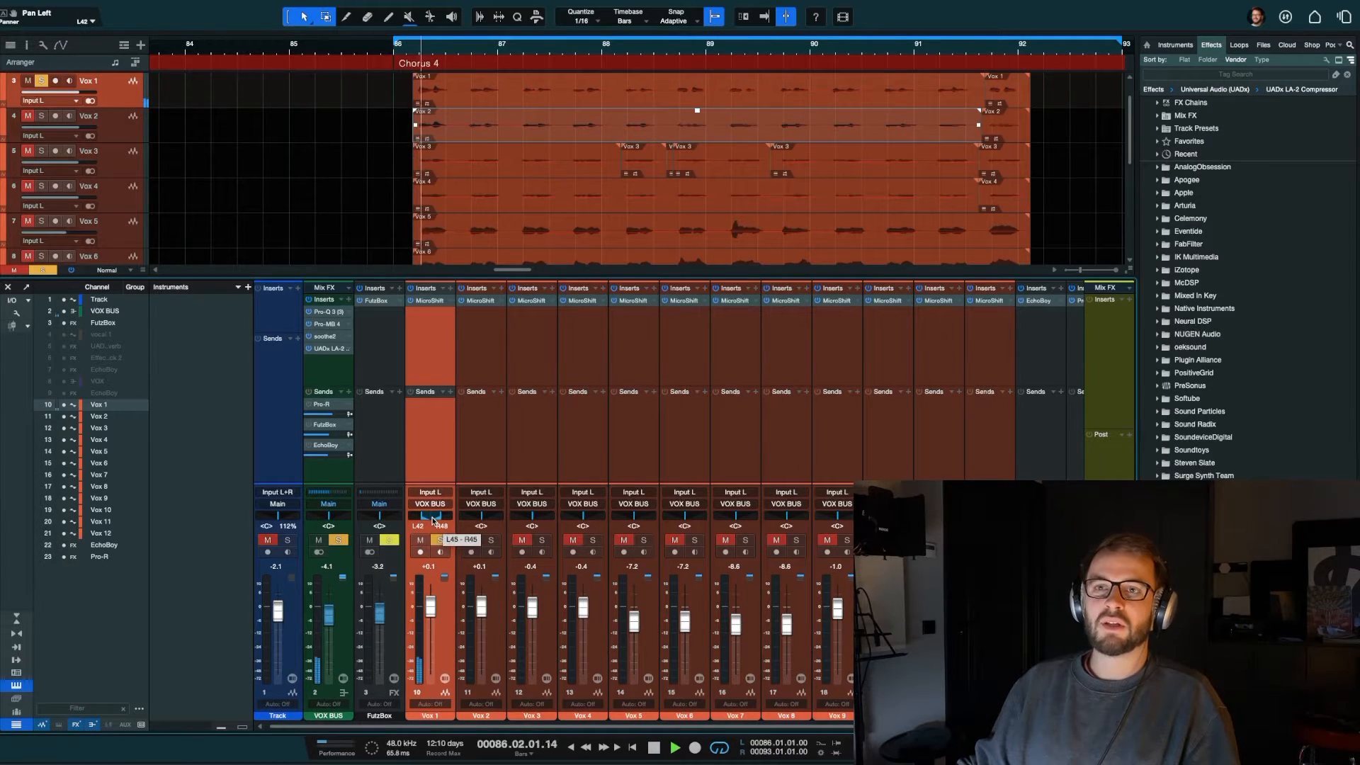
{"action": "left_click_drag", "start_coordinate": [431, 520], "coordinate": [433, 520]}
{"action": "key", "text": "space"}
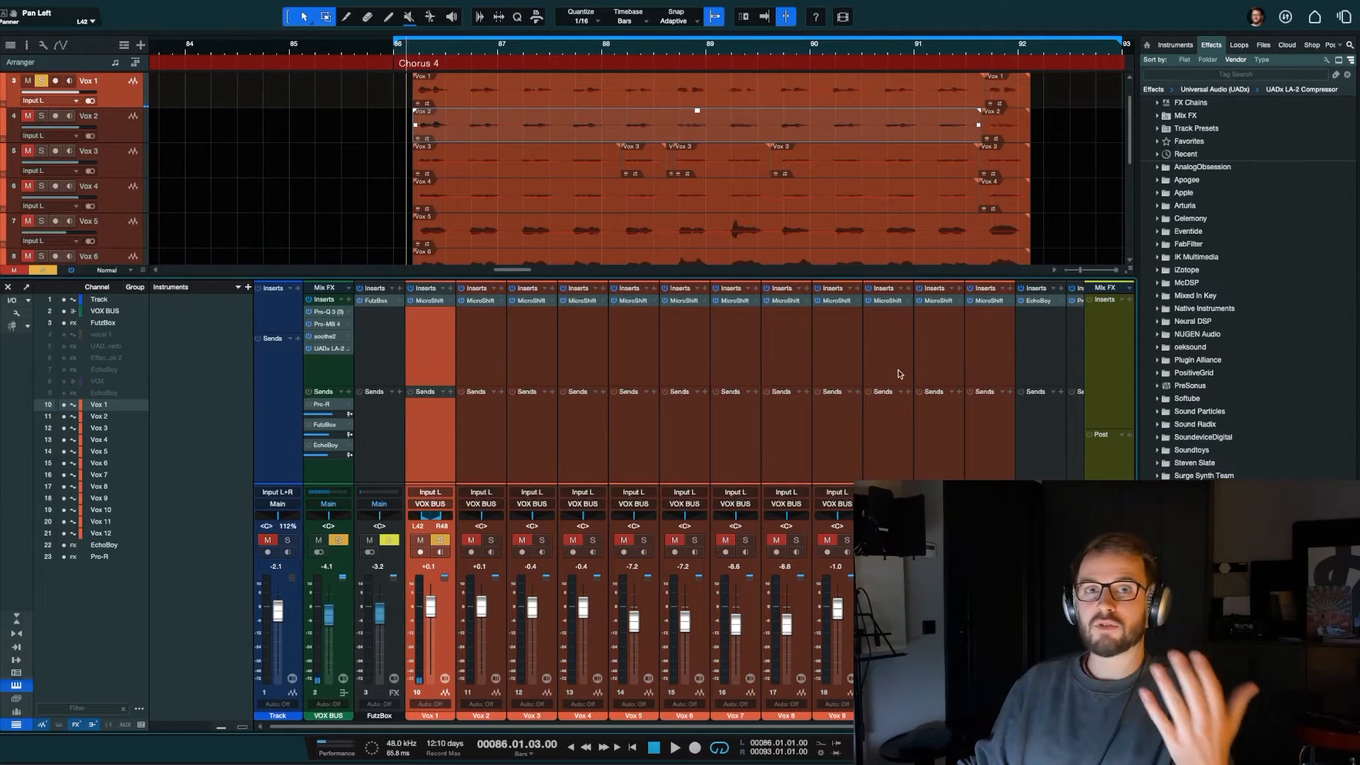
Step: Shift the Vox 1 dual pan range to L82 and R6, auditioning short parts of the chorus
{"action": "left_click", "coordinate": [508, 432]}
{"action": "left_click", "coordinate": [482, 452]}
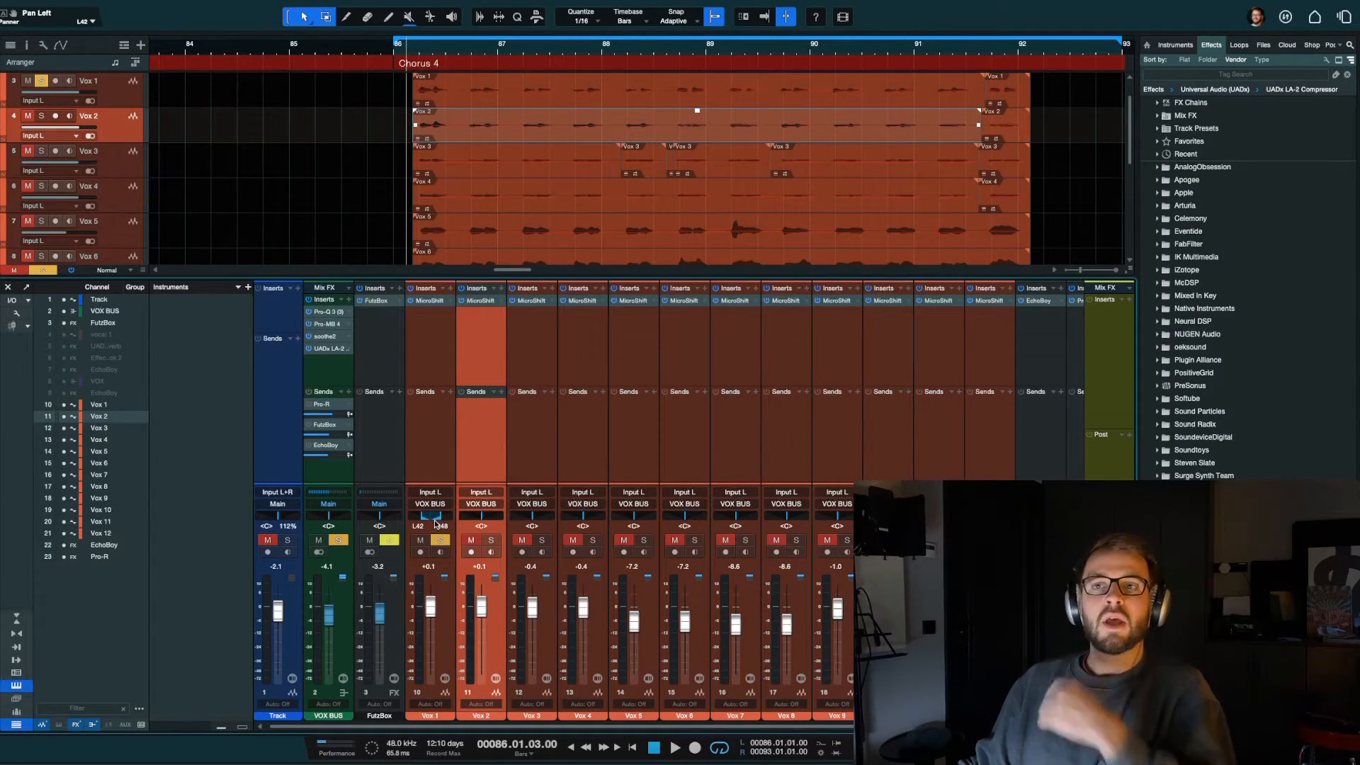
{"action": "key", "text": "space"}
{"action": "key", "text": "space"}
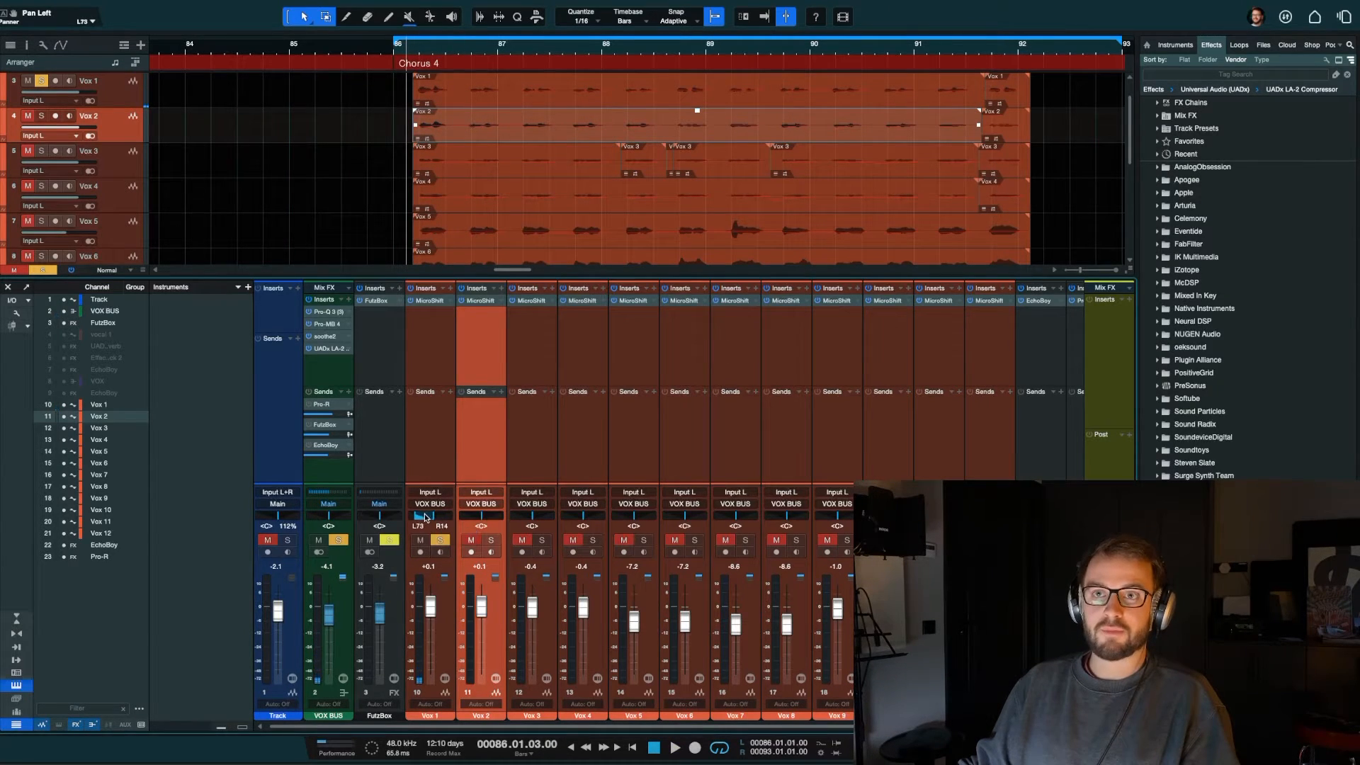
{"action": "left_click_drag", "start_coordinate": [425, 515], "coordinate": [423, 515]}
{"action": "key", "text": "space"}
{"action": "key", "text": "space"}
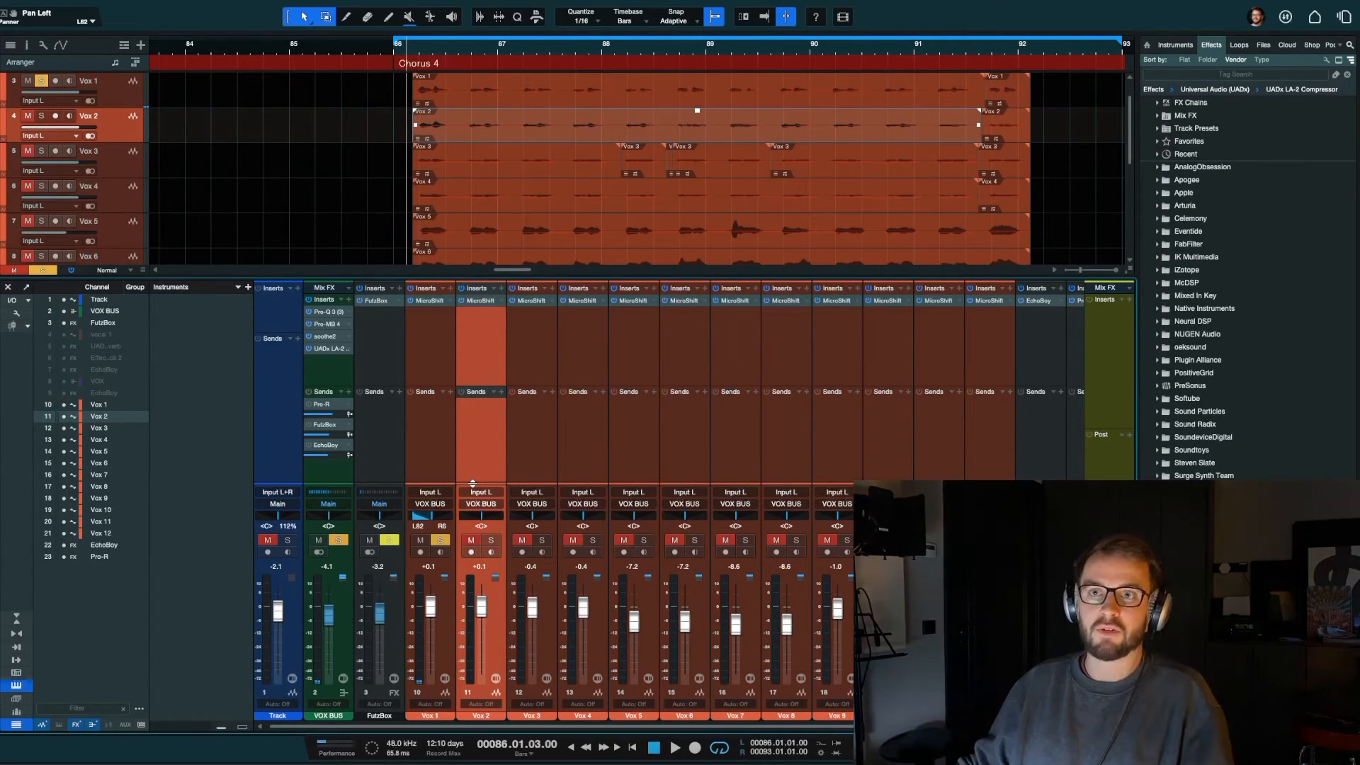
Step: Clear all track solos, switch the Vox 1 panner back to Binaural mode and open its expanded panner
{"action": "key", "text": "shift+s"}
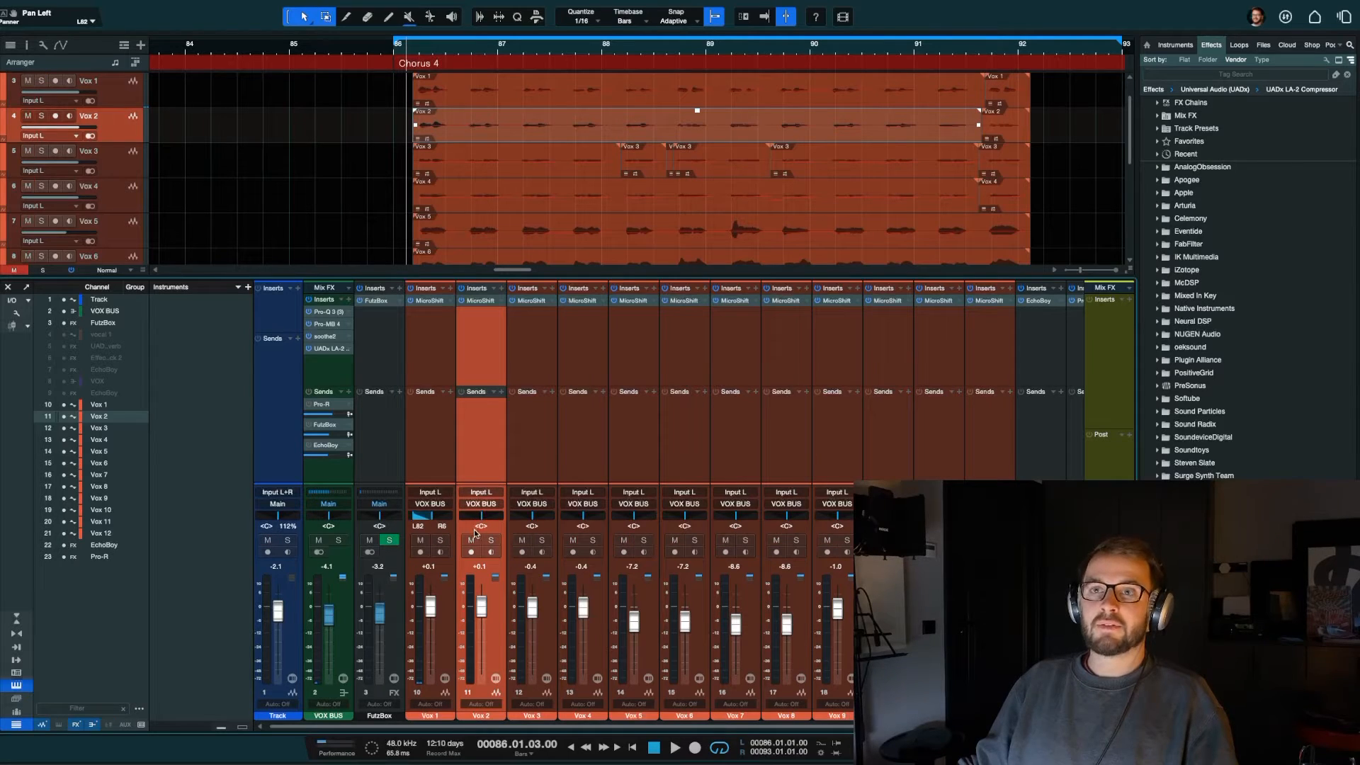
{"action": "right_click", "coordinate": [440, 521]}
{"action": "left_click", "coordinate": [460, 628]}
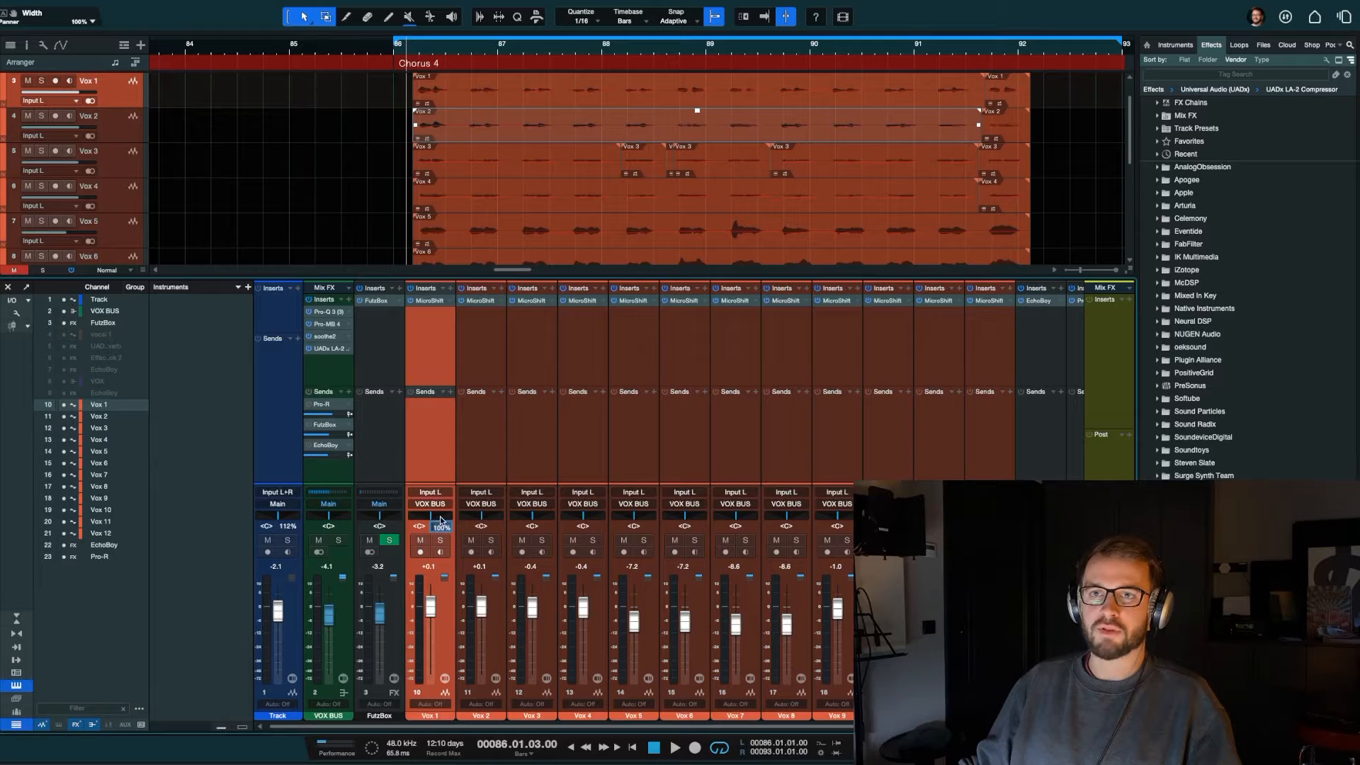
{"action": "left_click", "coordinate": [441, 520]}
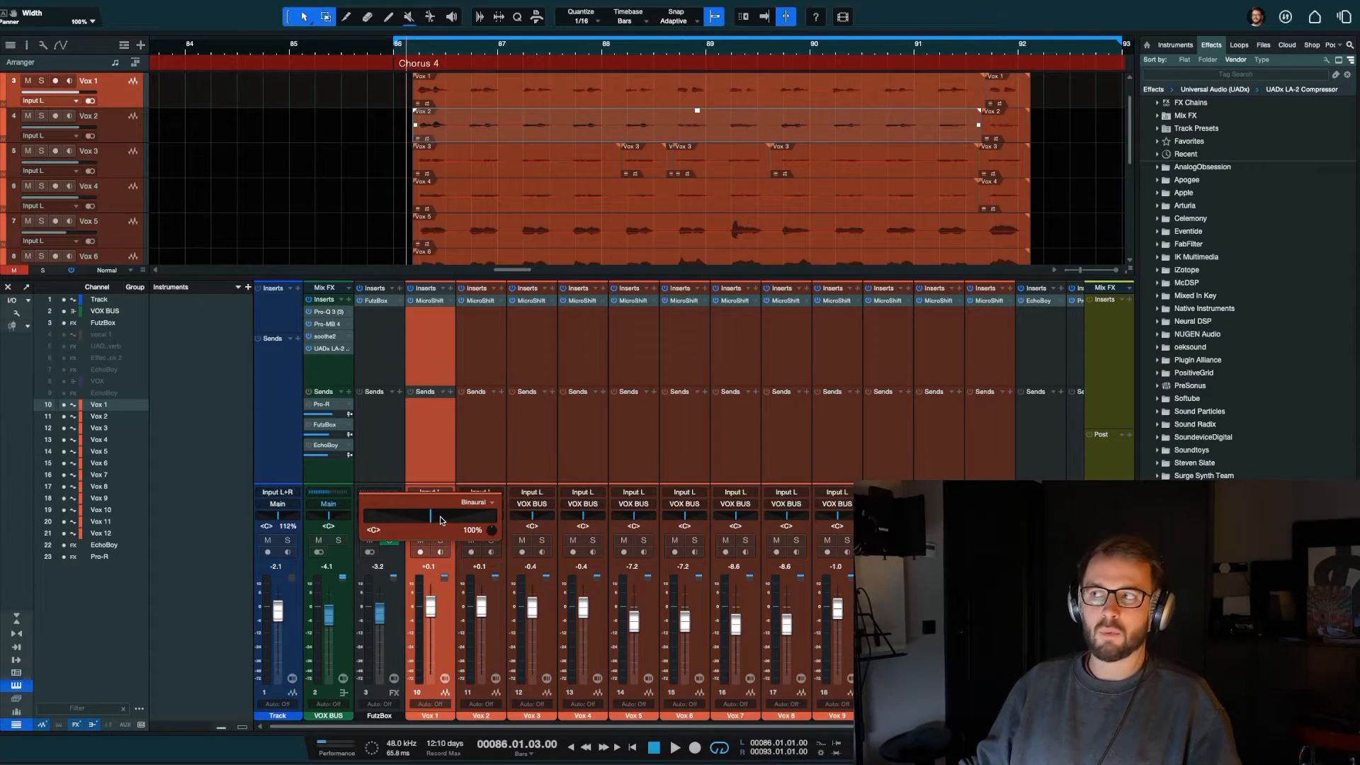
Step: Briefly play the full mix, then solo Vox 1 and restart playback of the chorus
{"action": "key", "text": "space"}
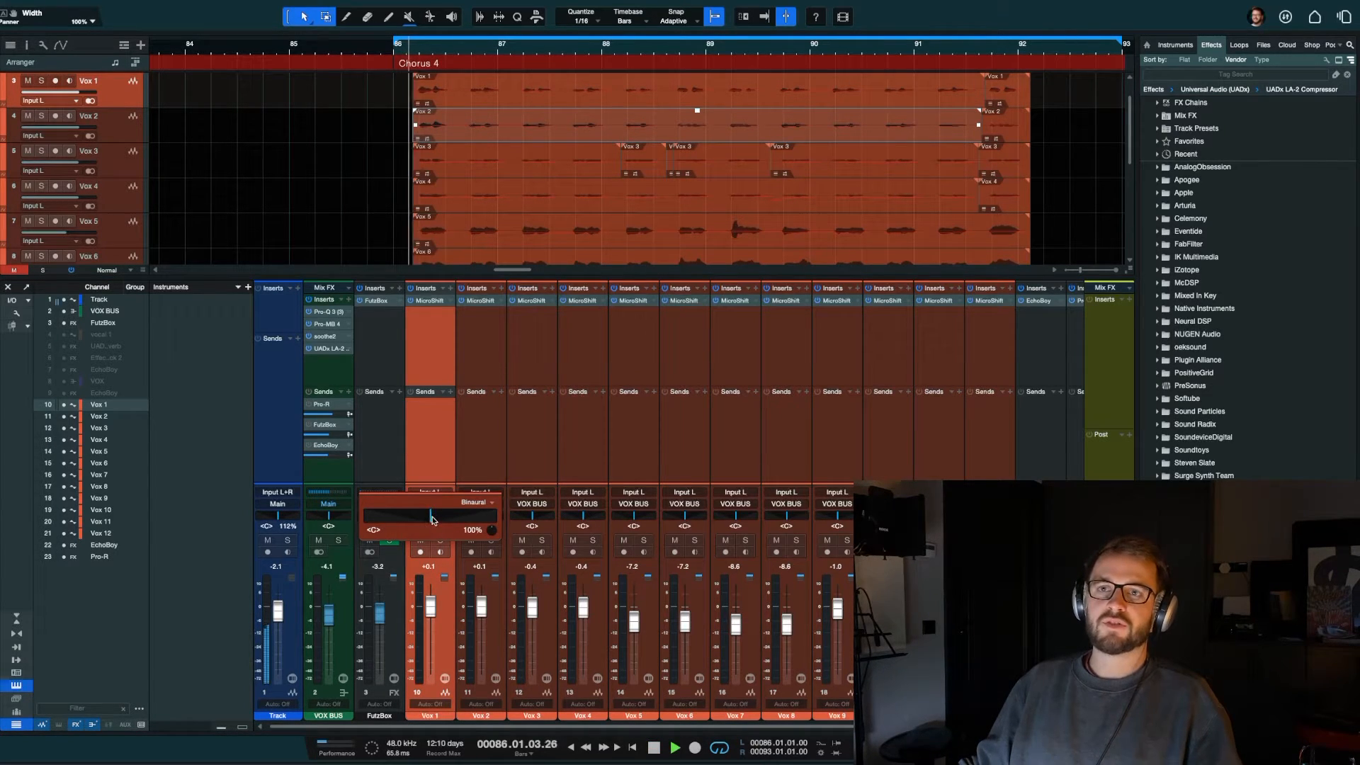
{"action": "left_click", "coordinate": [620, 523]}
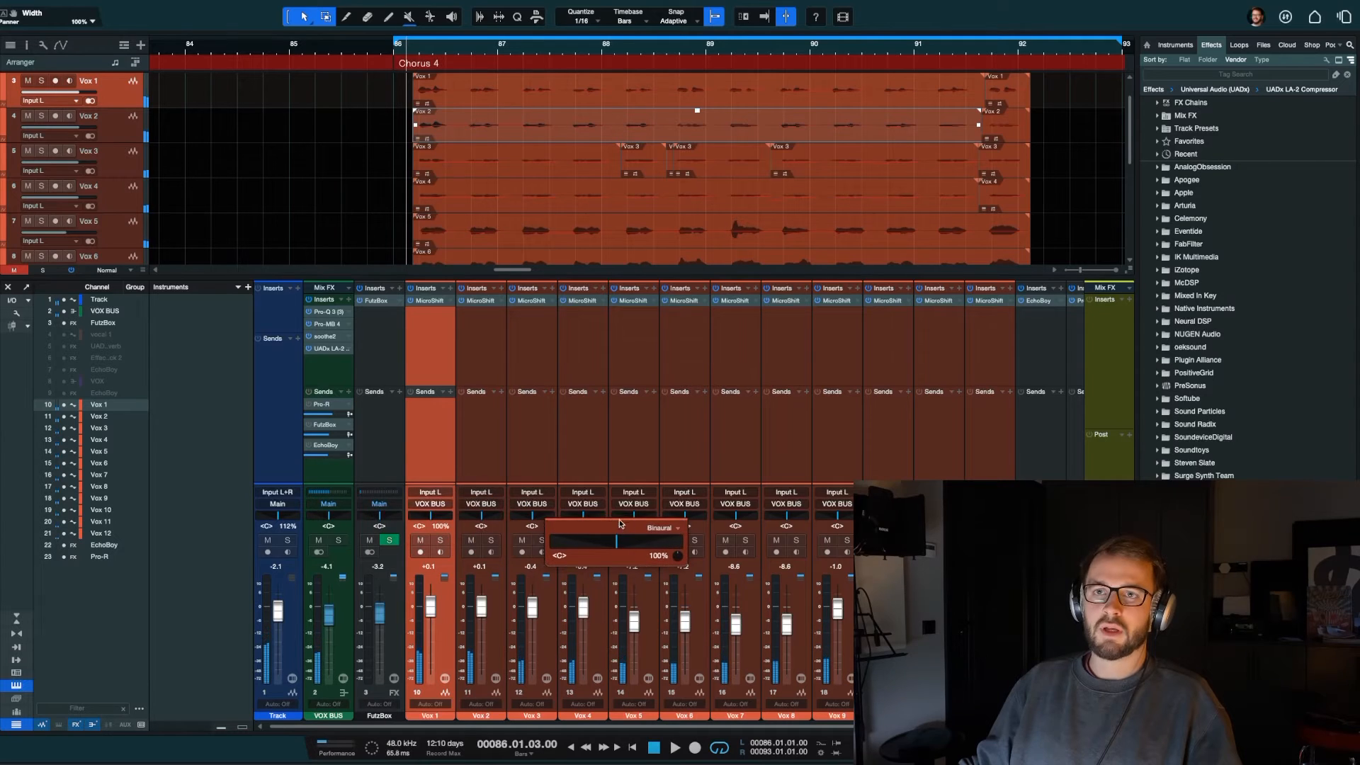
{"action": "left_click", "coordinate": [440, 541]}
{"action": "key", "text": "space"}
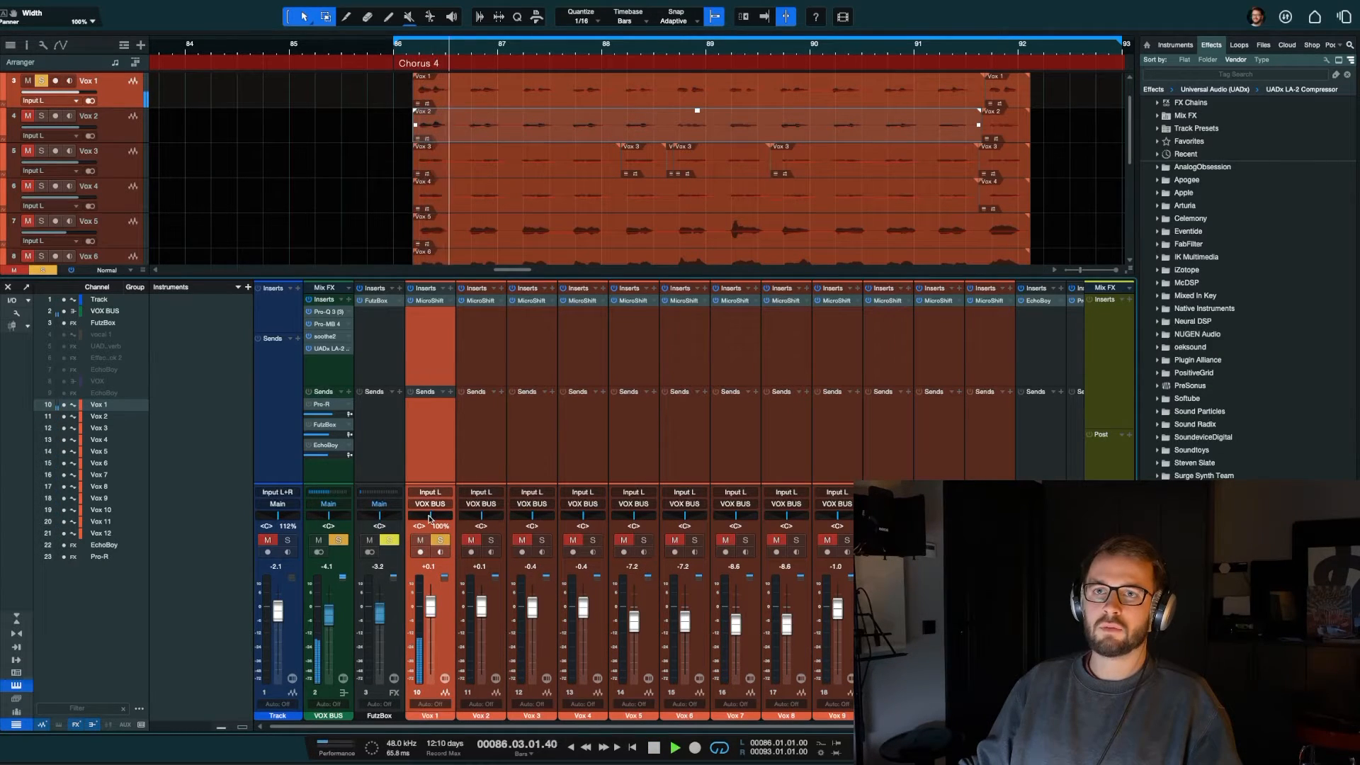
Step: Raise the Vox 1 binaural width to 200% in the expanded panner during playback, then stop
{"action": "left_click", "coordinate": [429, 518]}
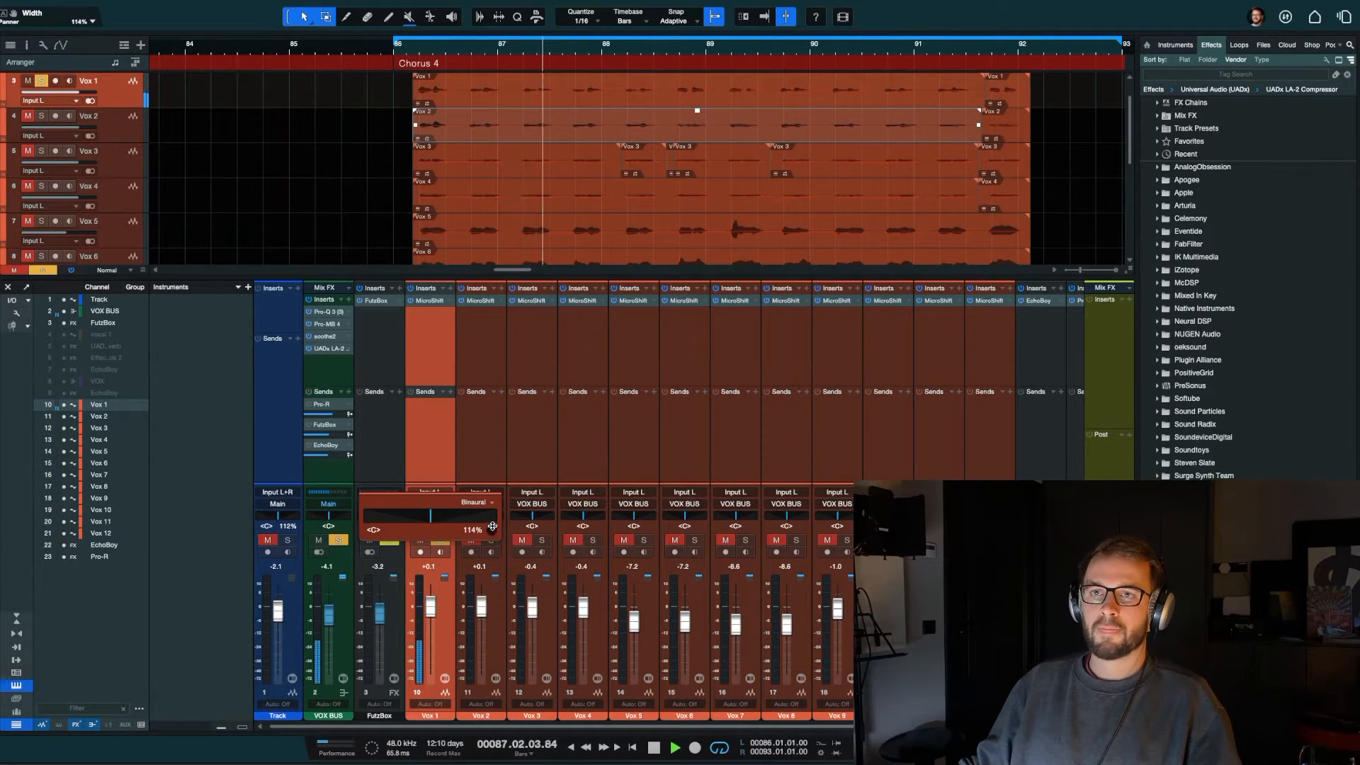
{"action": "left_click_drag", "start_coordinate": [492, 493], "coordinate": [491, 460]}
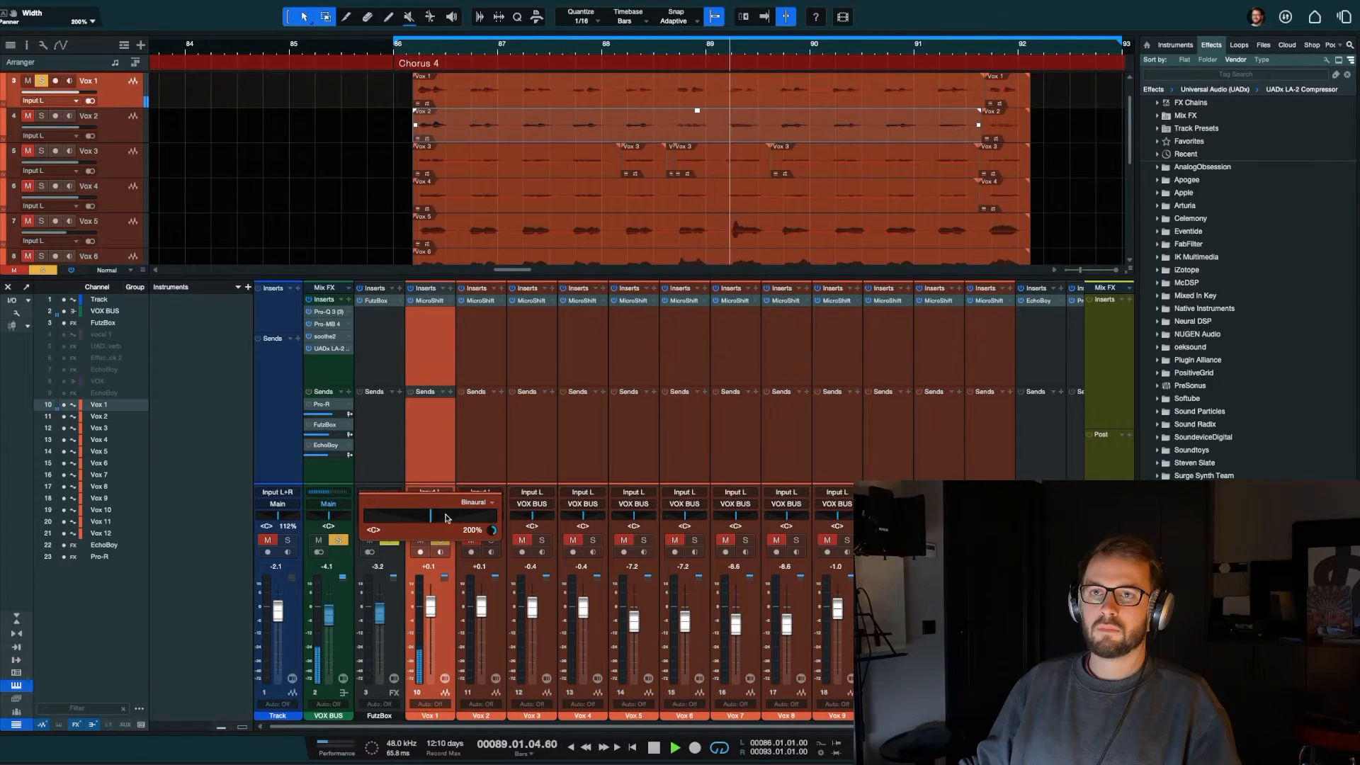
{"action": "key", "text": "space"}
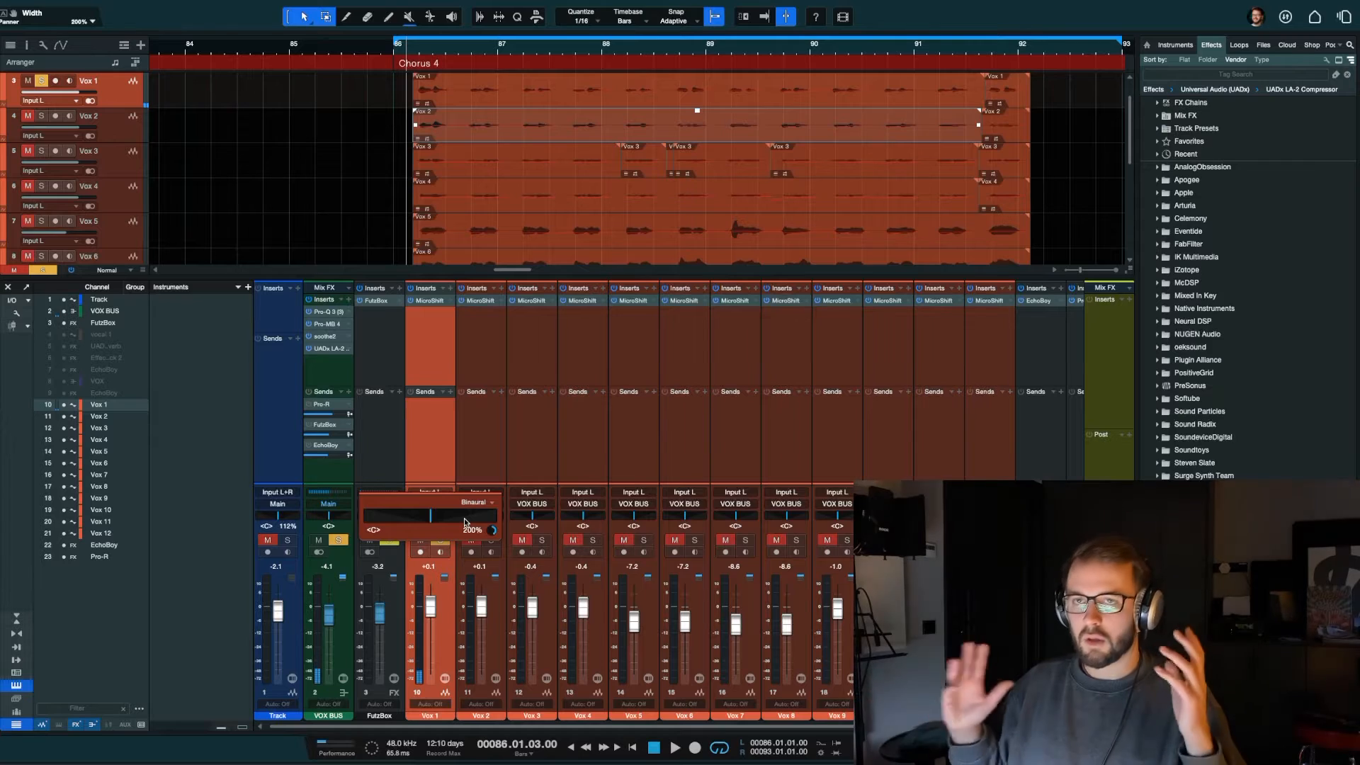
Step: Sweep Vox 1 from L54 to R66 during playback, and lower its binaural width to 0%
{"action": "left_click_drag", "start_coordinate": [430, 516], "coordinate": [415, 521]}
{"action": "key", "text": "space"}
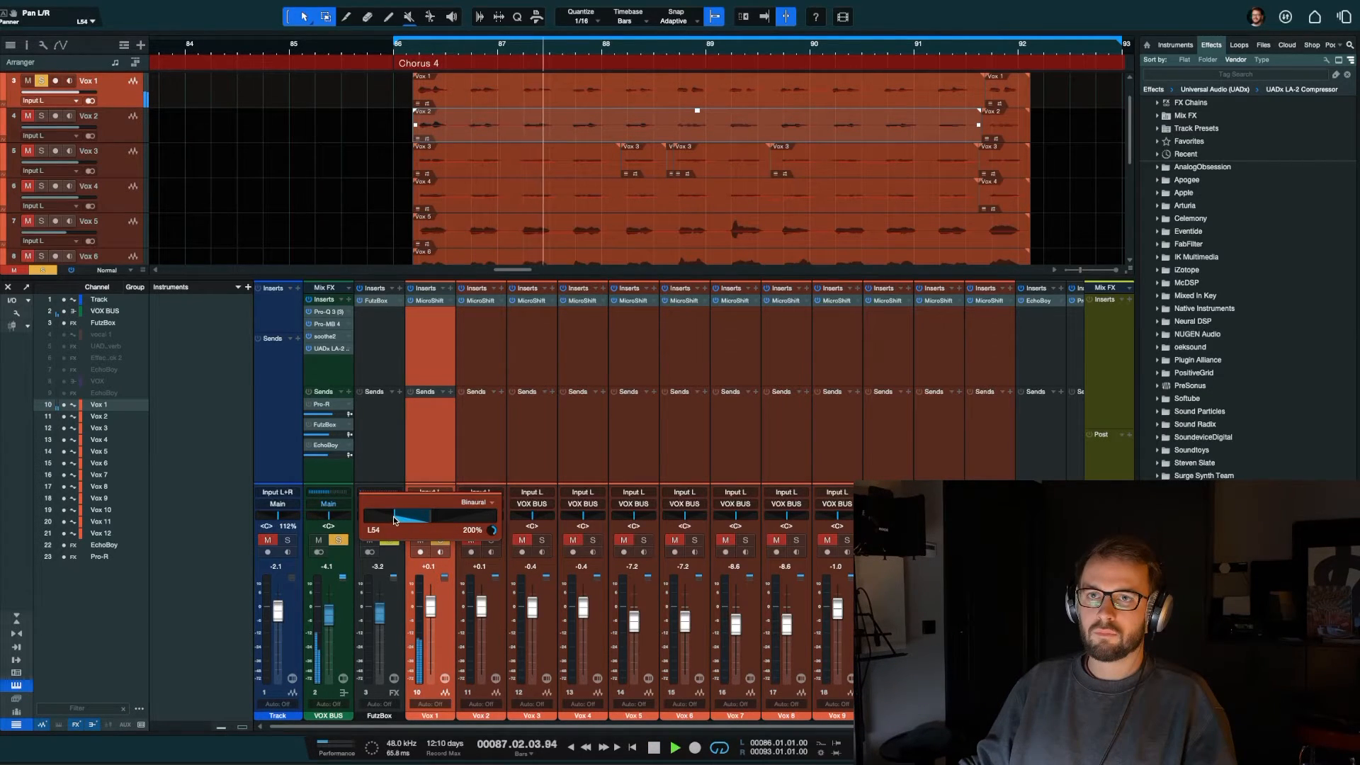
{"action": "left_click_drag", "start_coordinate": [396, 520], "coordinate": [475, 521]}
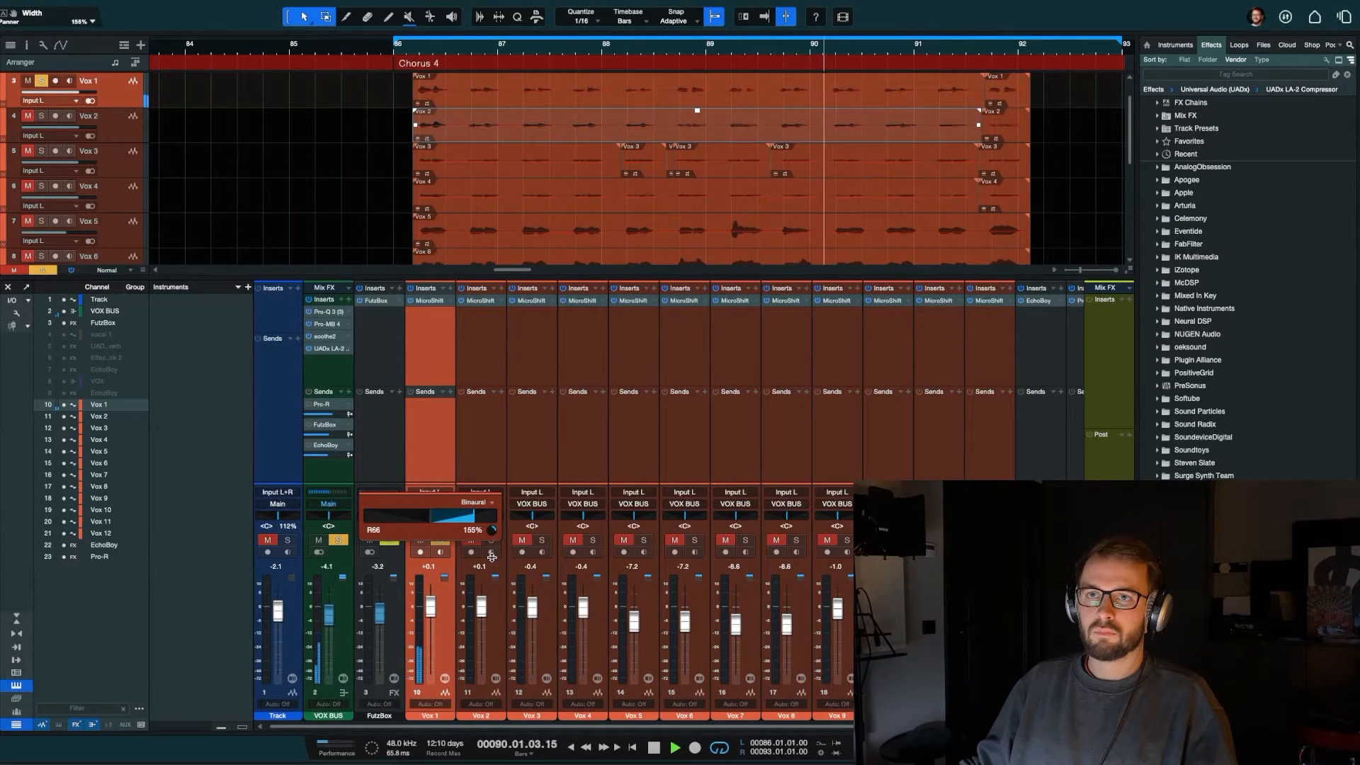
{"action": "left_click_drag", "start_coordinate": [492, 578], "coordinate": [493, 653]}
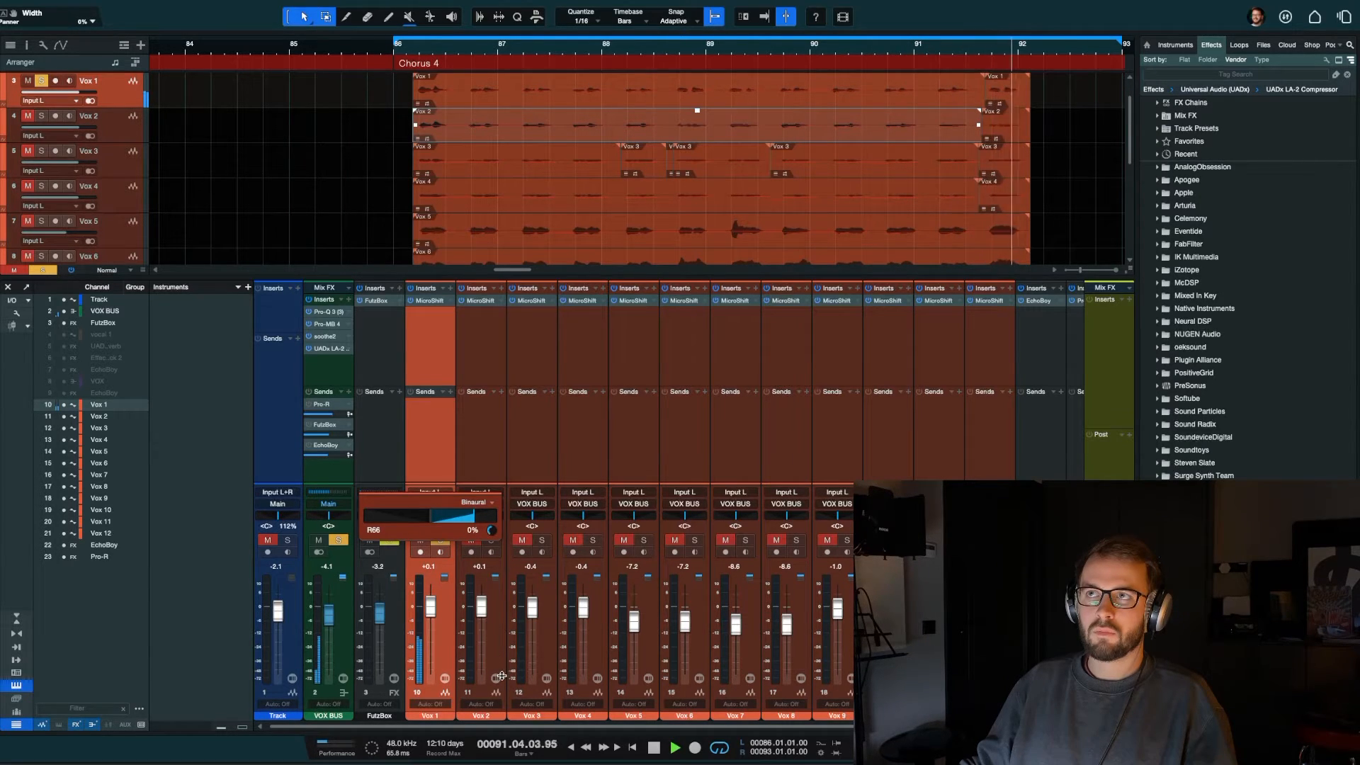
{"action": "key", "text": "space"}
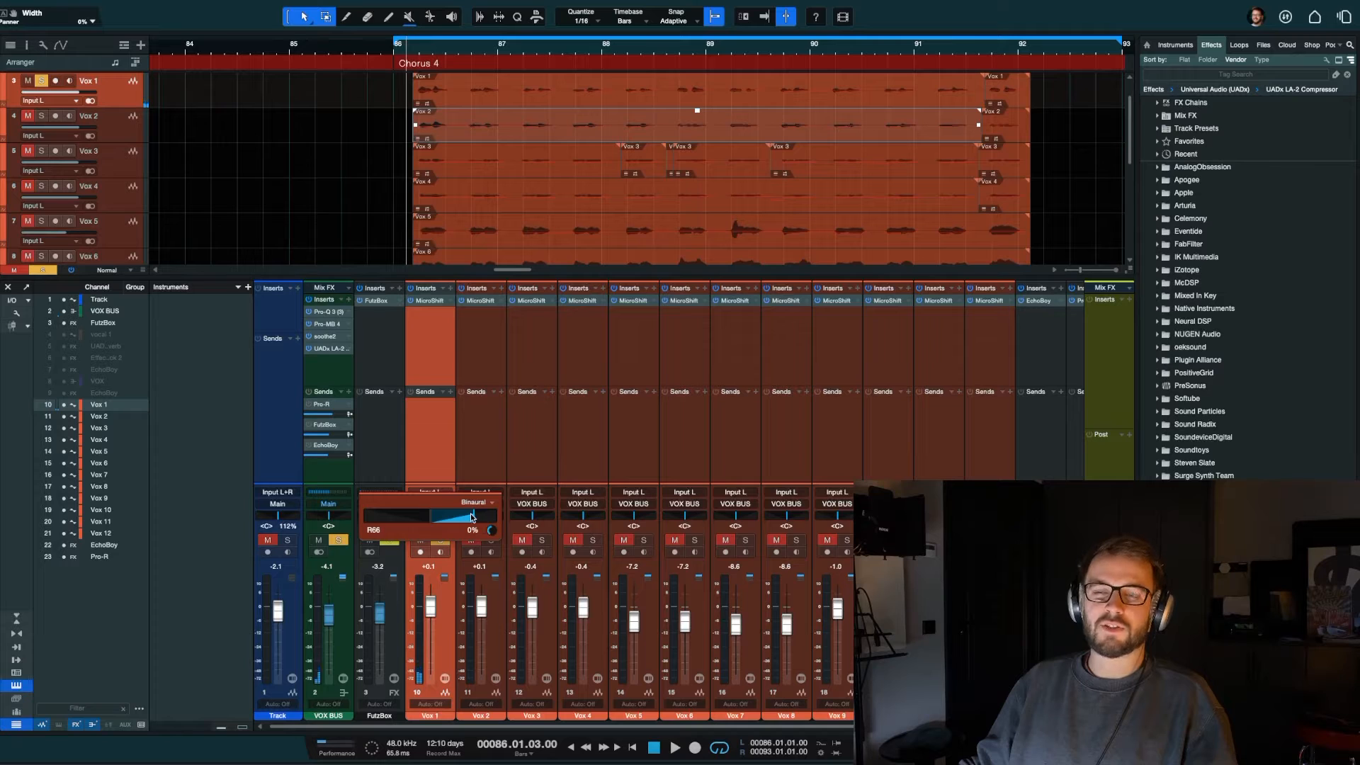
Step: Pan Vox 1 to R60 and raise its binaural width to 140% during playback
{"action": "key", "text": "space"}
{"action": "left_click_drag", "start_coordinate": [473, 518], "coordinate": [486, 479]}
{"action": "key", "text": "space"}
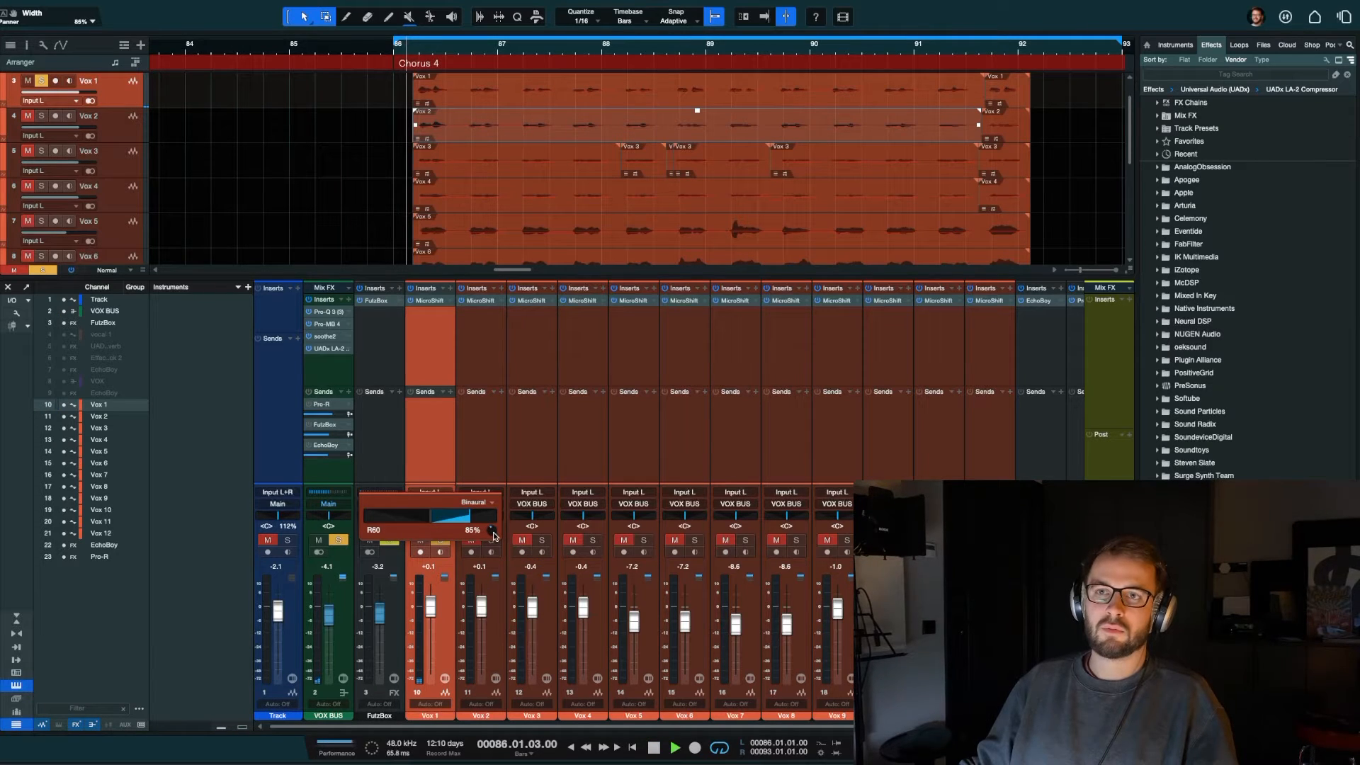
{"action": "key", "text": "space"}
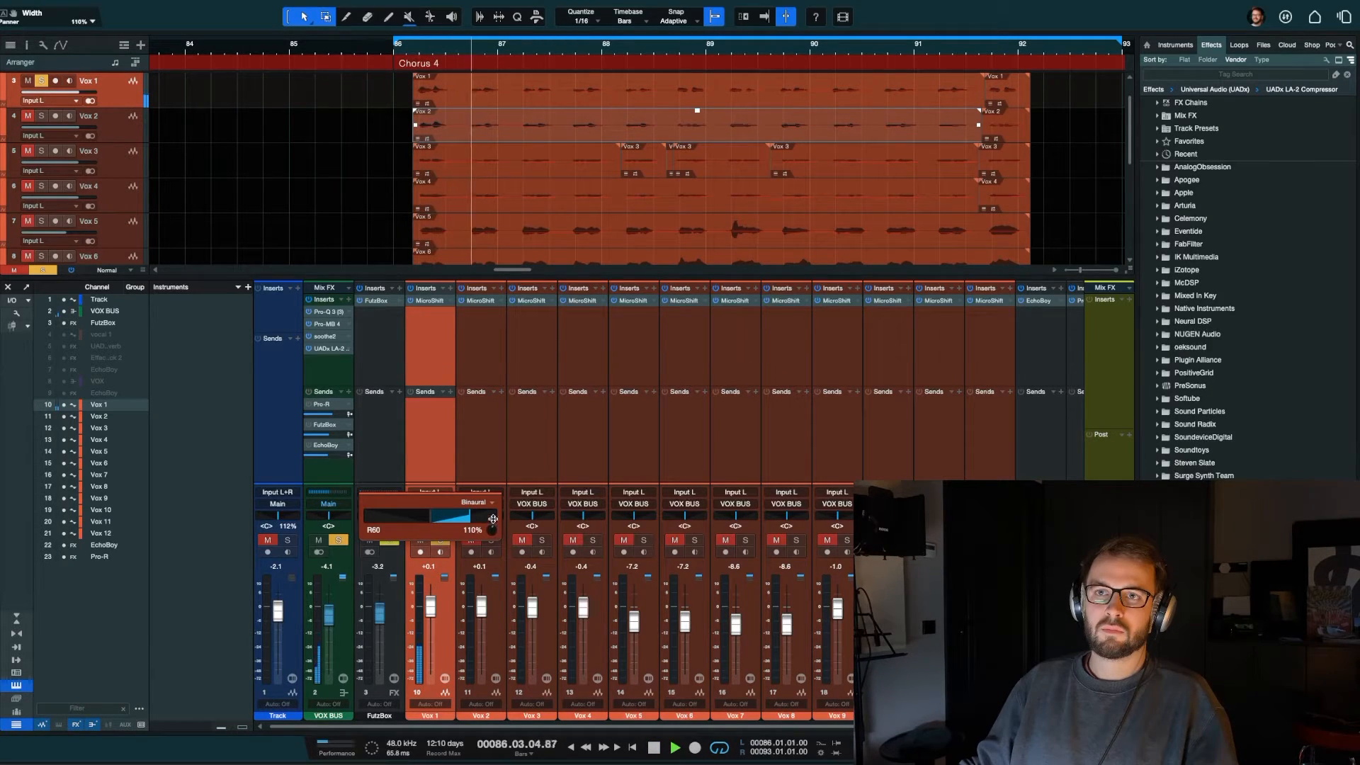
{"action": "left_click_drag", "start_coordinate": [493, 520], "coordinate": [494, 507]}
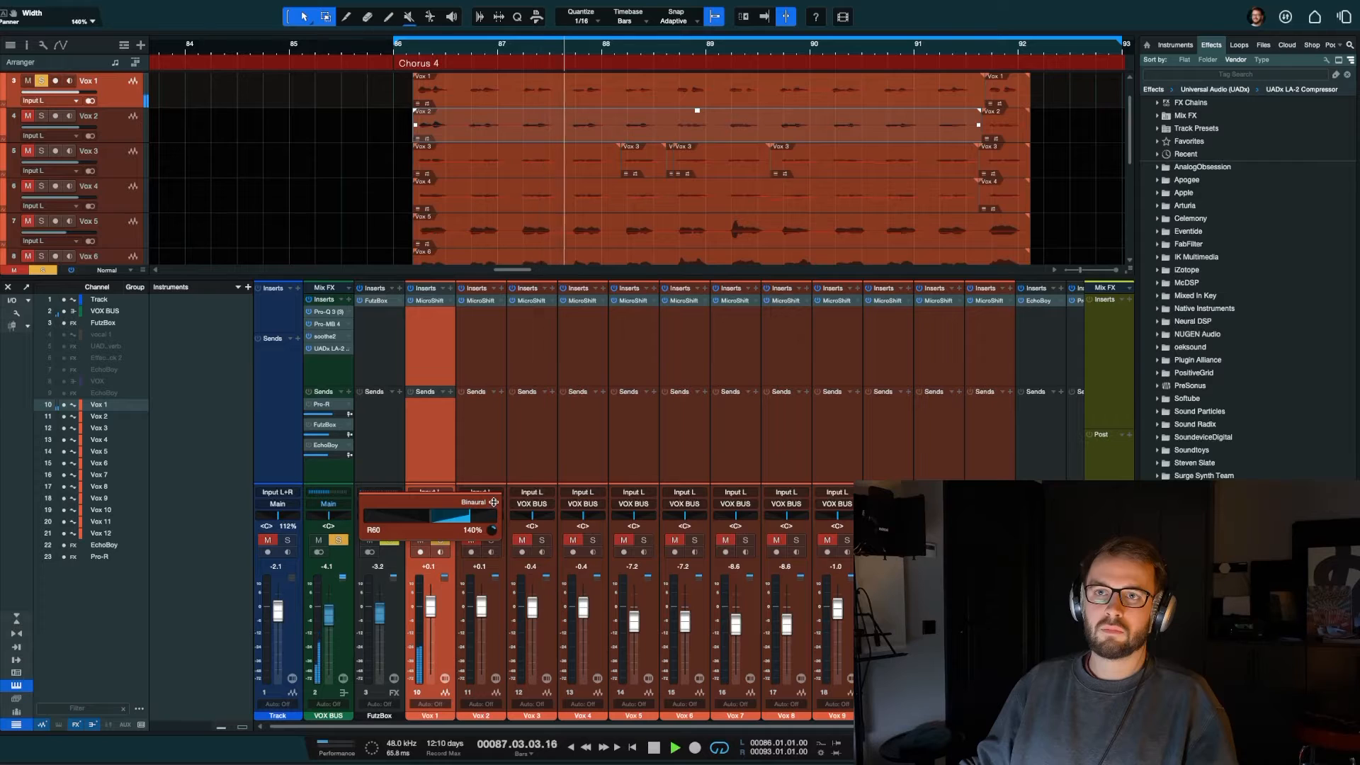
Step: Close the Vox 1 expanded panner, solo Vox 2 alongside Vox 1 and play the chorus
{"action": "left_click", "coordinate": [492, 543]}
{"action": "key", "text": "space"}
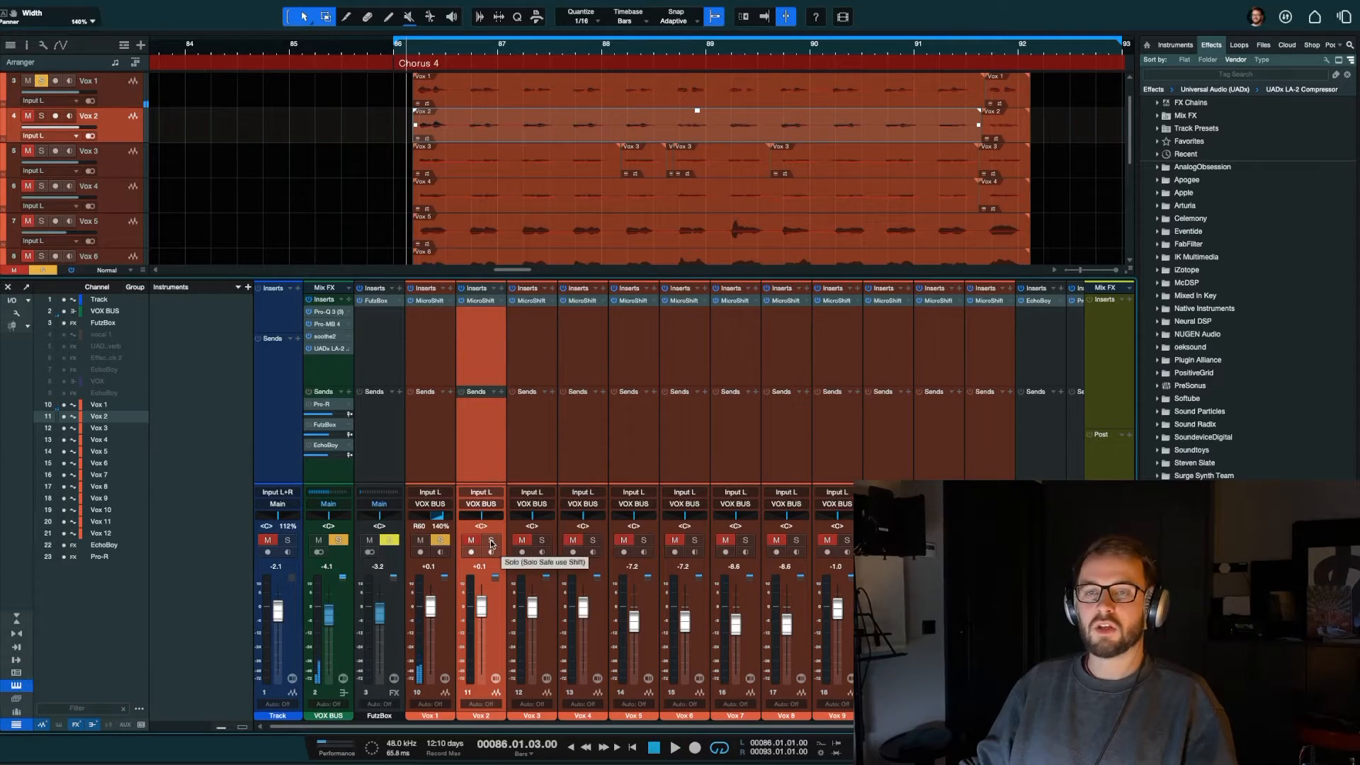
{"action": "left_click", "coordinate": [492, 543]}
{"action": "key", "text": "space"}
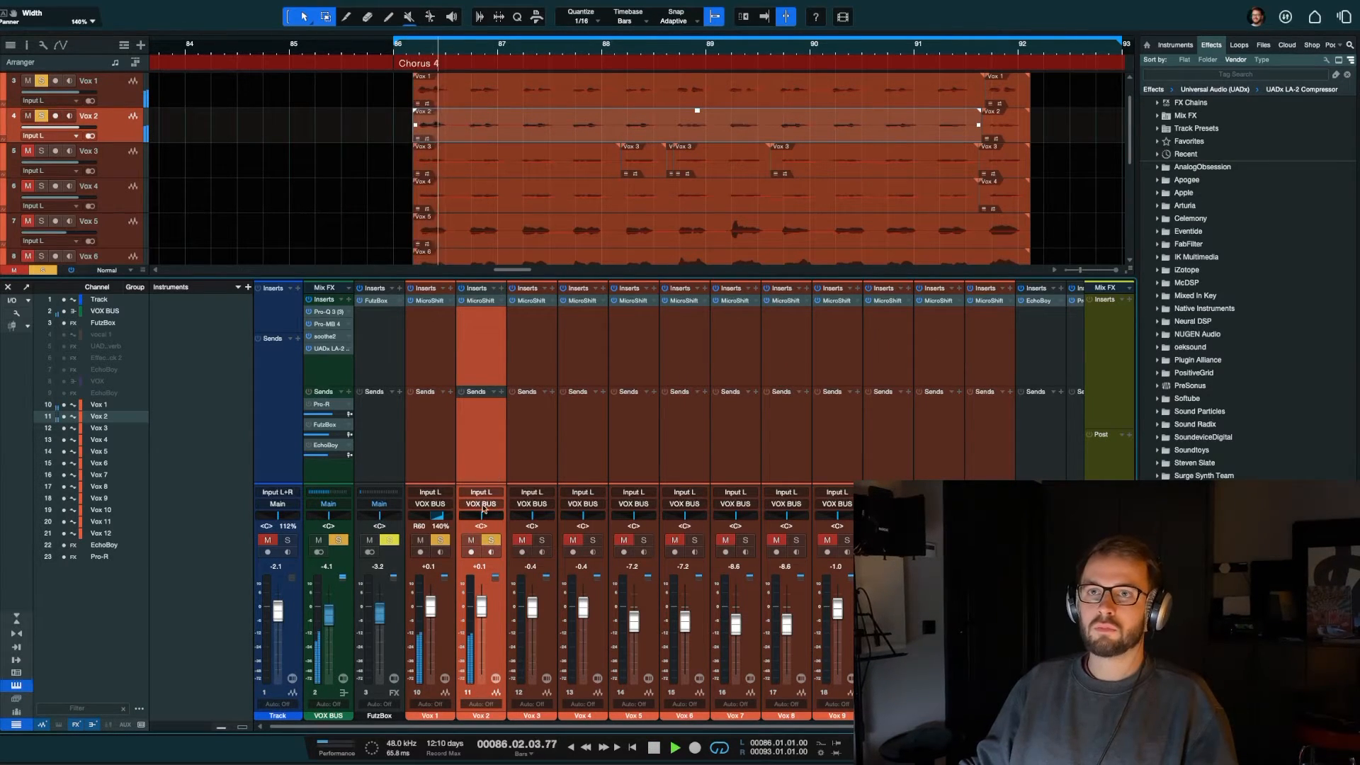
Step: Switch Vox 2 to Binaural pan mode and pan it to L65 during playback
{"action": "left_click_drag", "start_coordinate": [481, 517], "coordinate": [483, 518]}
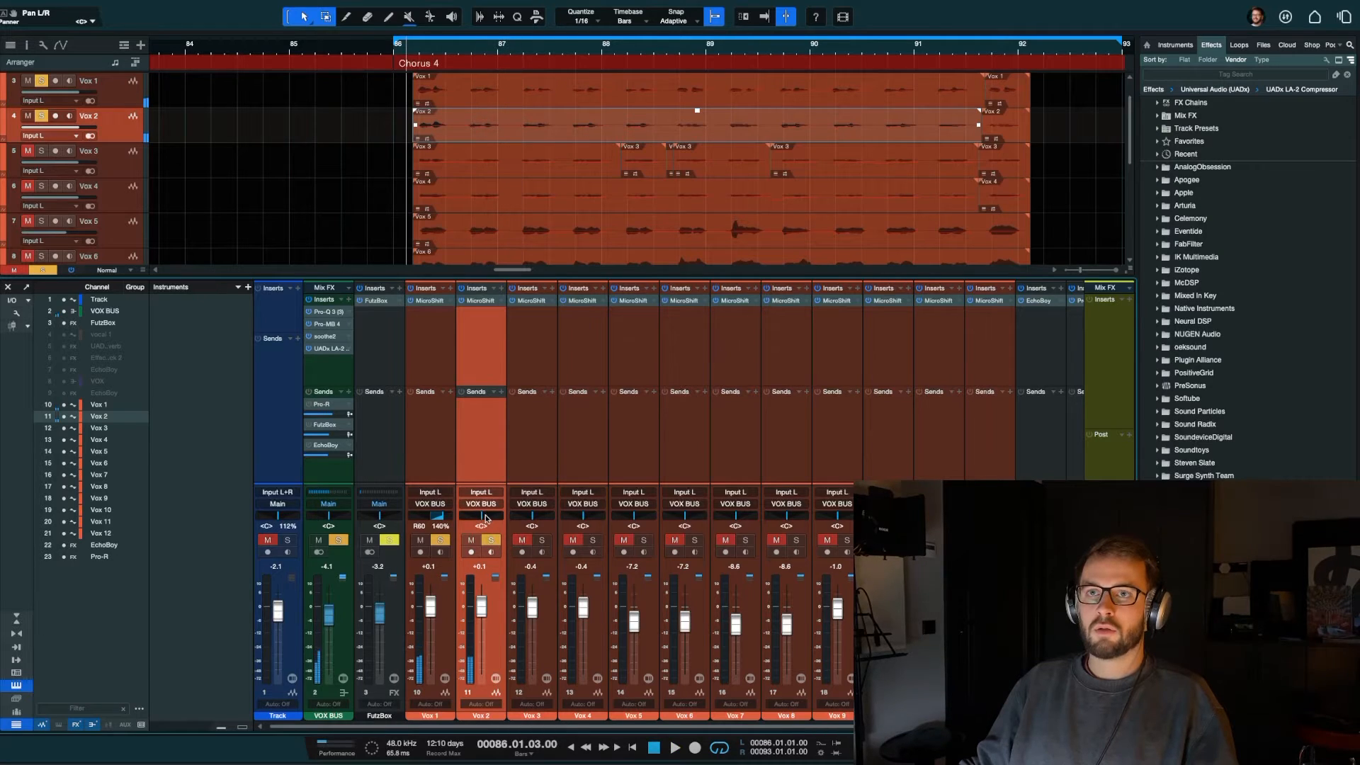
{"action": "right_click", "coordinate": [485, 517]}
{"action": "left_click", "coordinate": [543, 626]}
{"action": "key", "text": "space"}
{"action": "left_click_drag", "start_coordinate": [482, 518], "coordinate": [462, 519]}
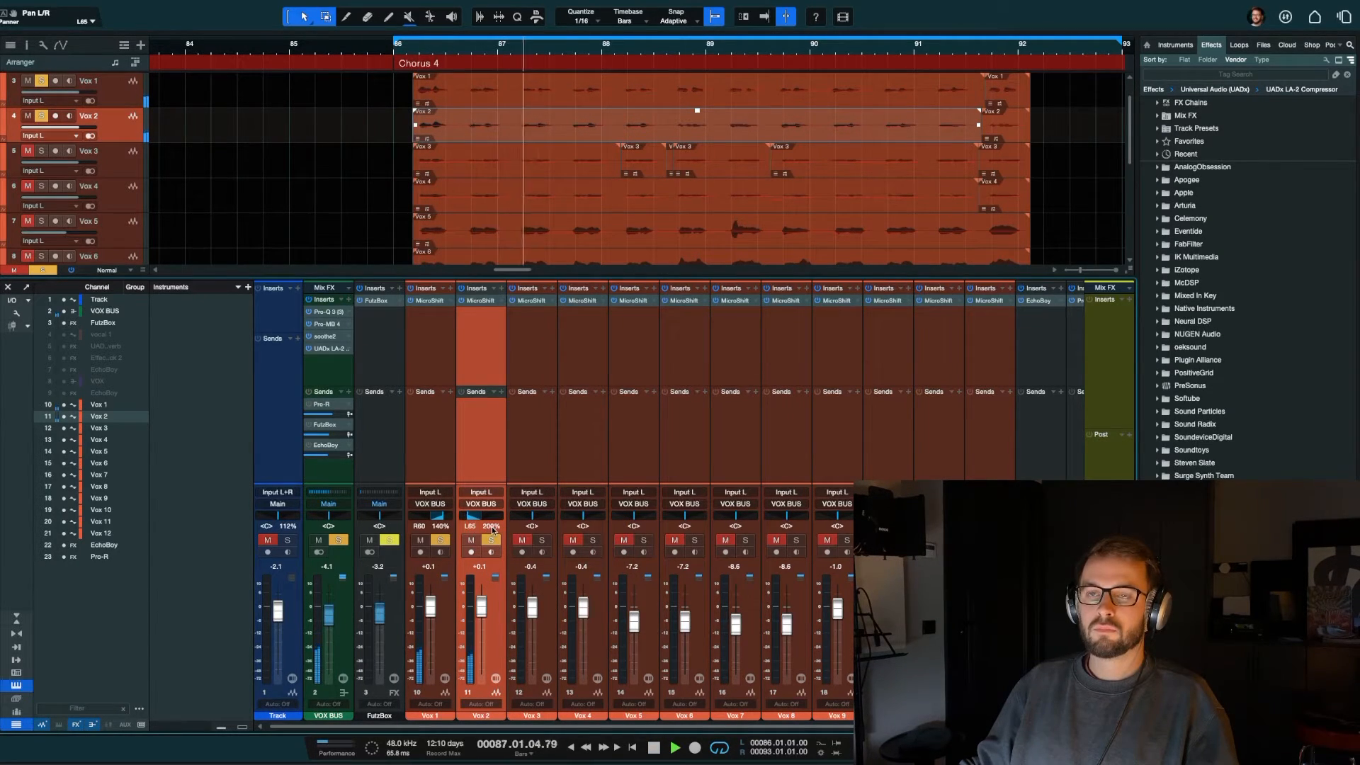
Step: Lower the Vox 2 binaural width to 101% in the expanded panner during playback, close the panner and stop
{"action": "left_click", "coordinate": [494, 515]}
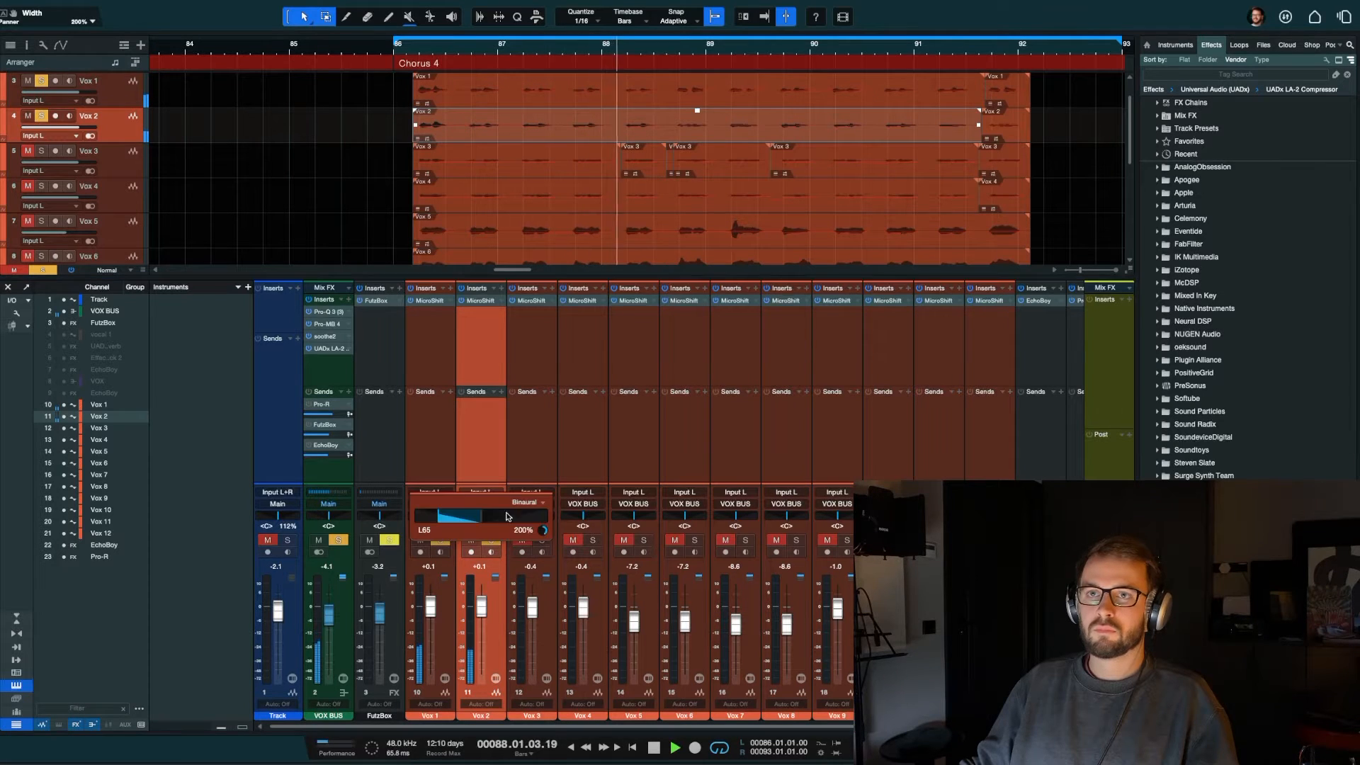
{"action": "left_click_drag", "start_coordinate": [541, 533], "coordinate": [536, 585]}
{"action": "left_click", "coordinate": [517, 461]}
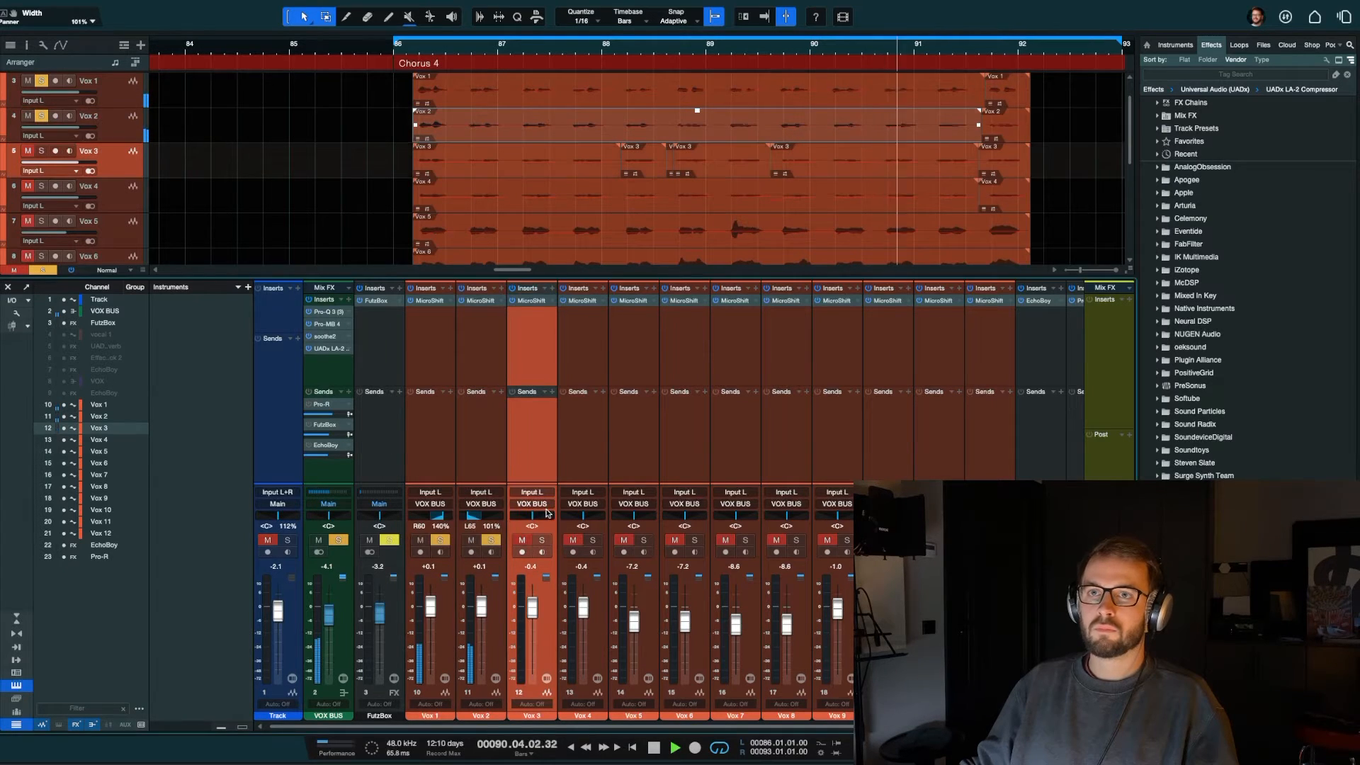
{"action": "key", "text": "space"}
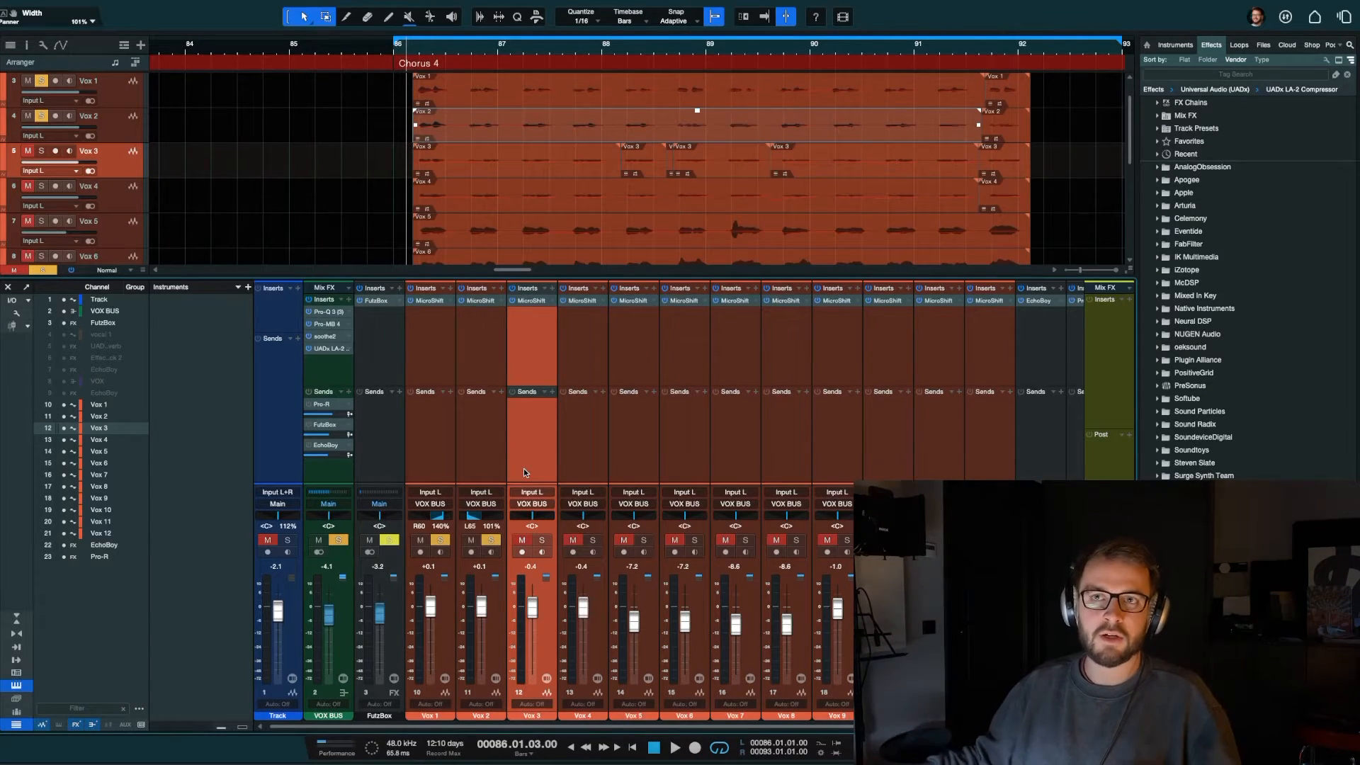
Step: Move the Pro-R effect channel beside FutzBox in the mixer and switch its pan mode to Binaural
{"action": "scroll", "coordinate": [820, 398], "scroll_direction": "right", "scroll_amount": 1}
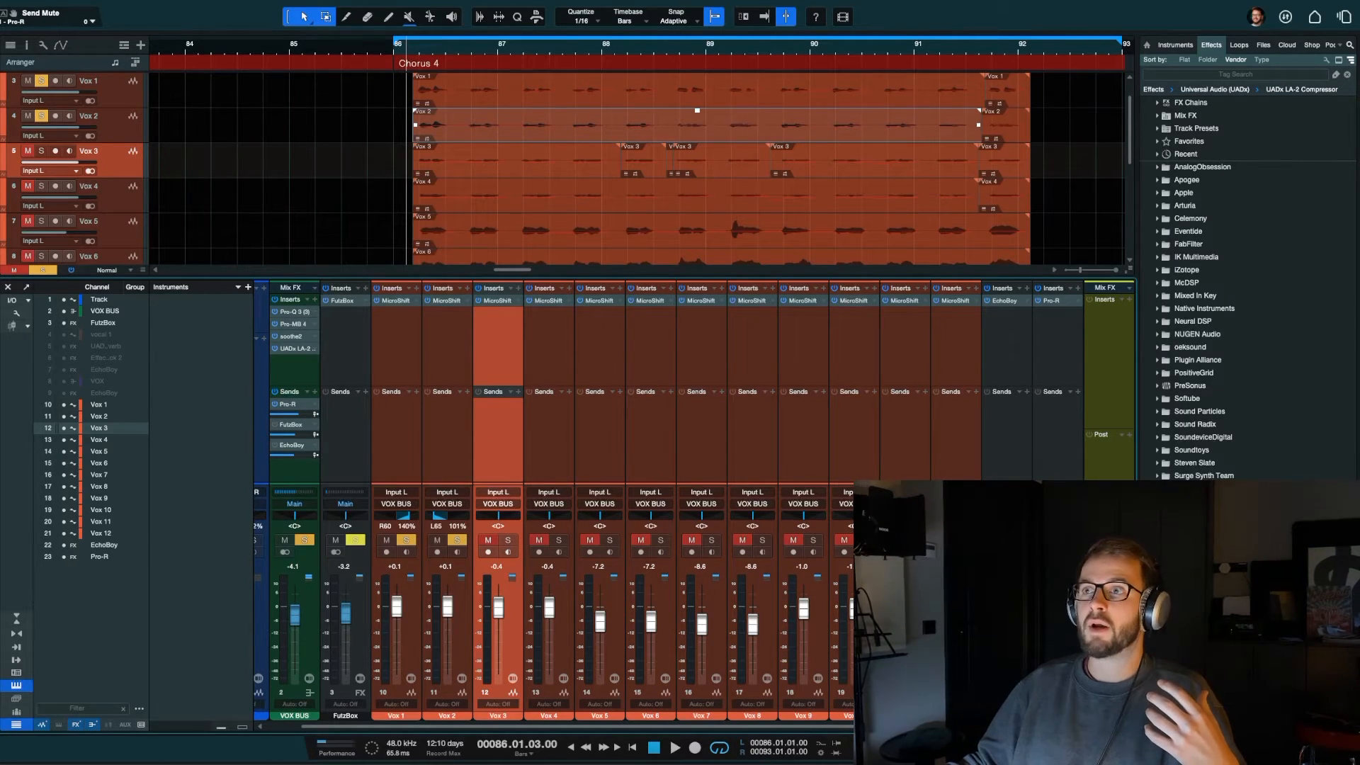
{"action": "left_click", "coordinate": [1059, 457]}
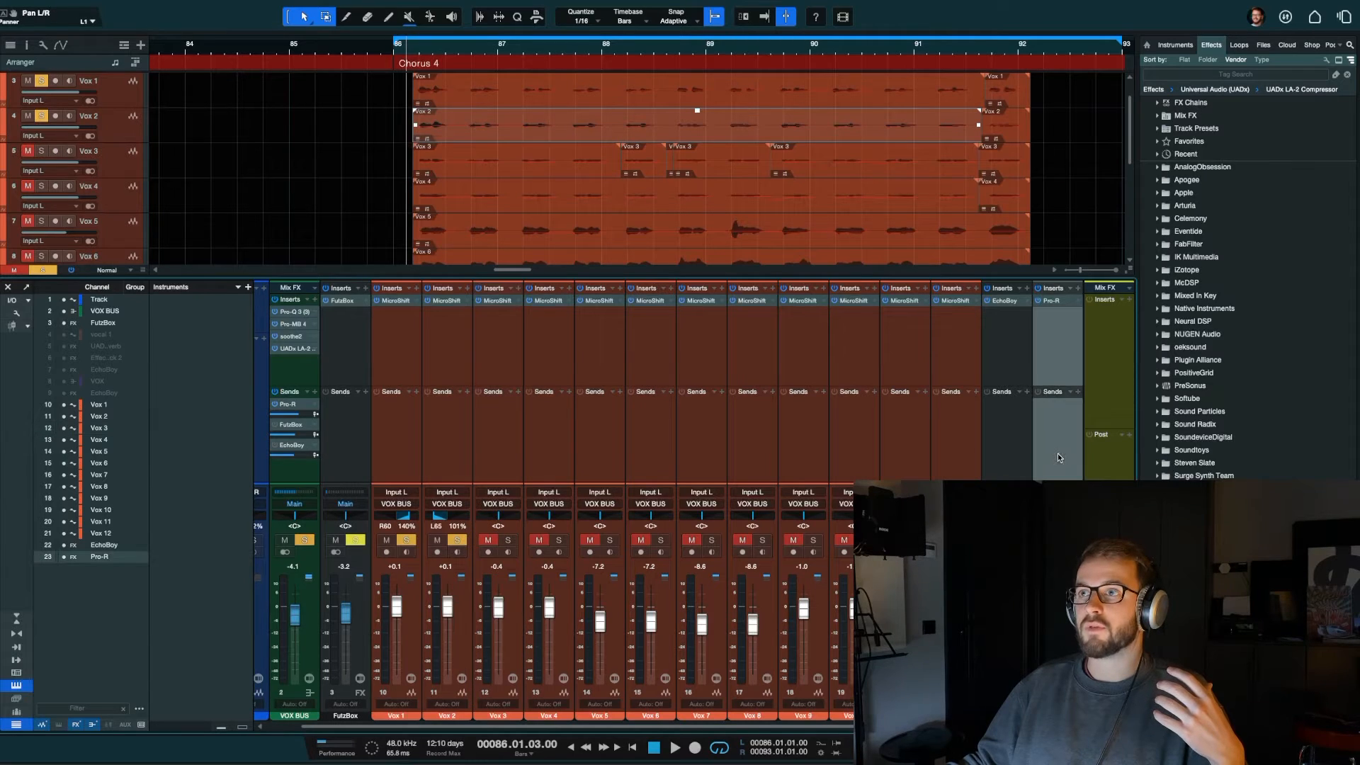
{"action": "left_click_drag", "start_coordinate": [999, 459], "coordinate": [363, 459]}
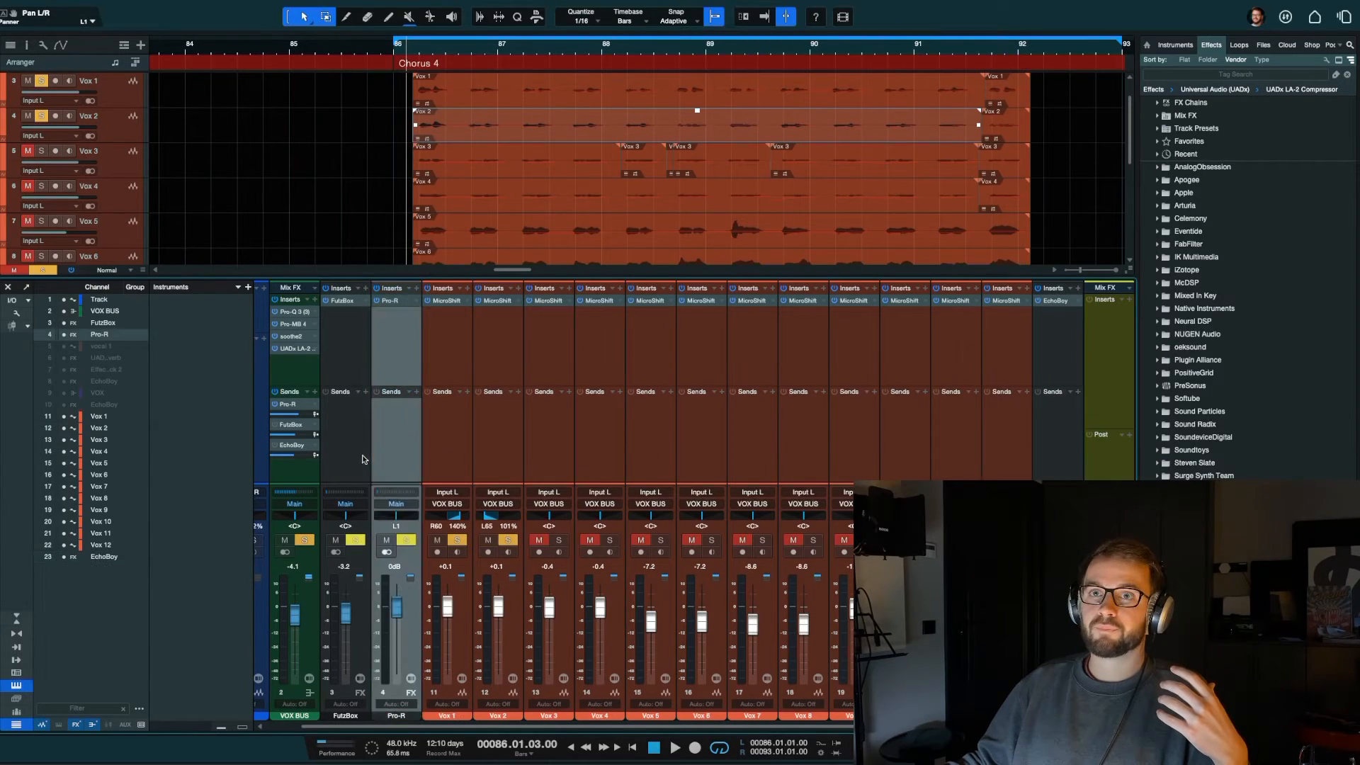
{"action": "right_click", "coordinate": [402, 510]}
{"action": "left_click", "coordinate": [430, 622]}
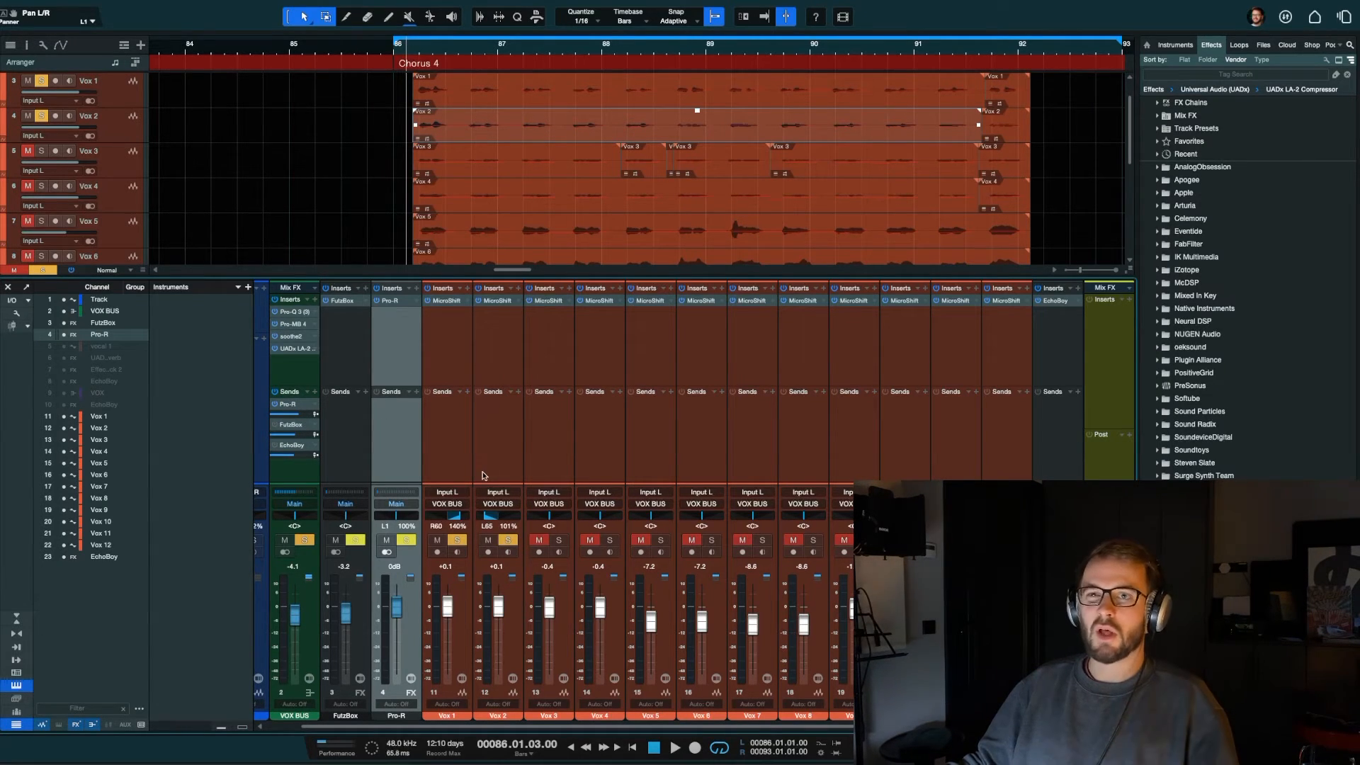
Step: Return Vox 2 and Vox 1 to Balance pan mode and unsolo both channels
{"action": "left_click", "coordinate": [451, 365]}
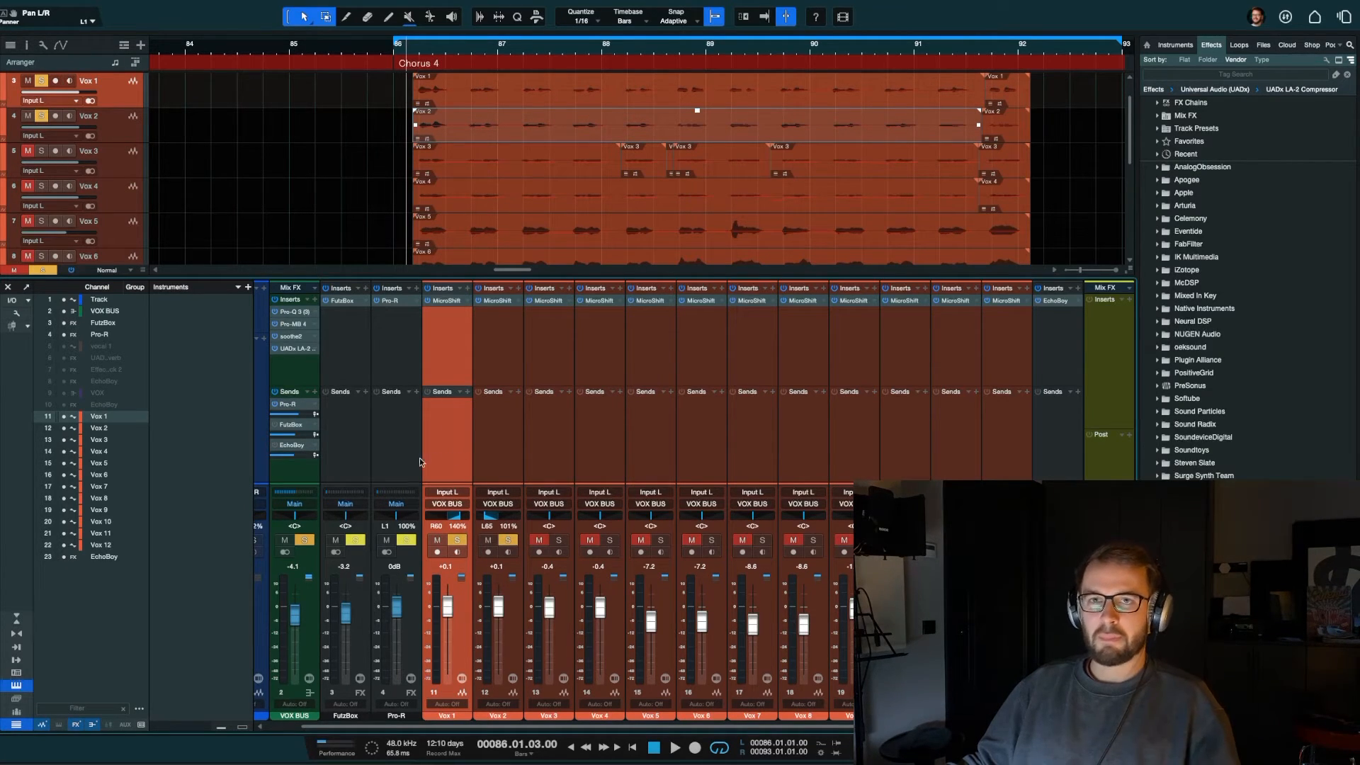
{"action": "right_click", "coordinate": [501, 519]}
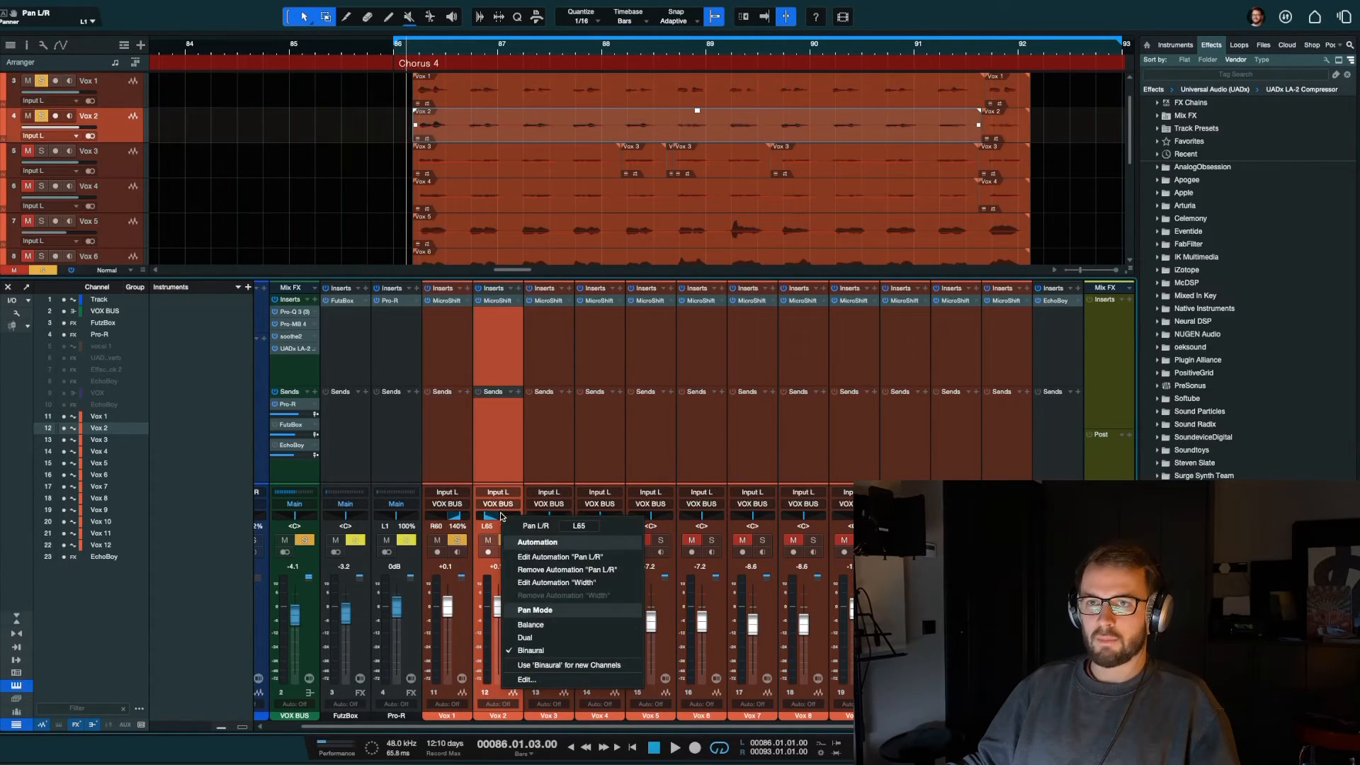
{"action": "left_click", "coordinate": [544, 623]}
{"action": "right_click", "coordinate": [454, 519]}
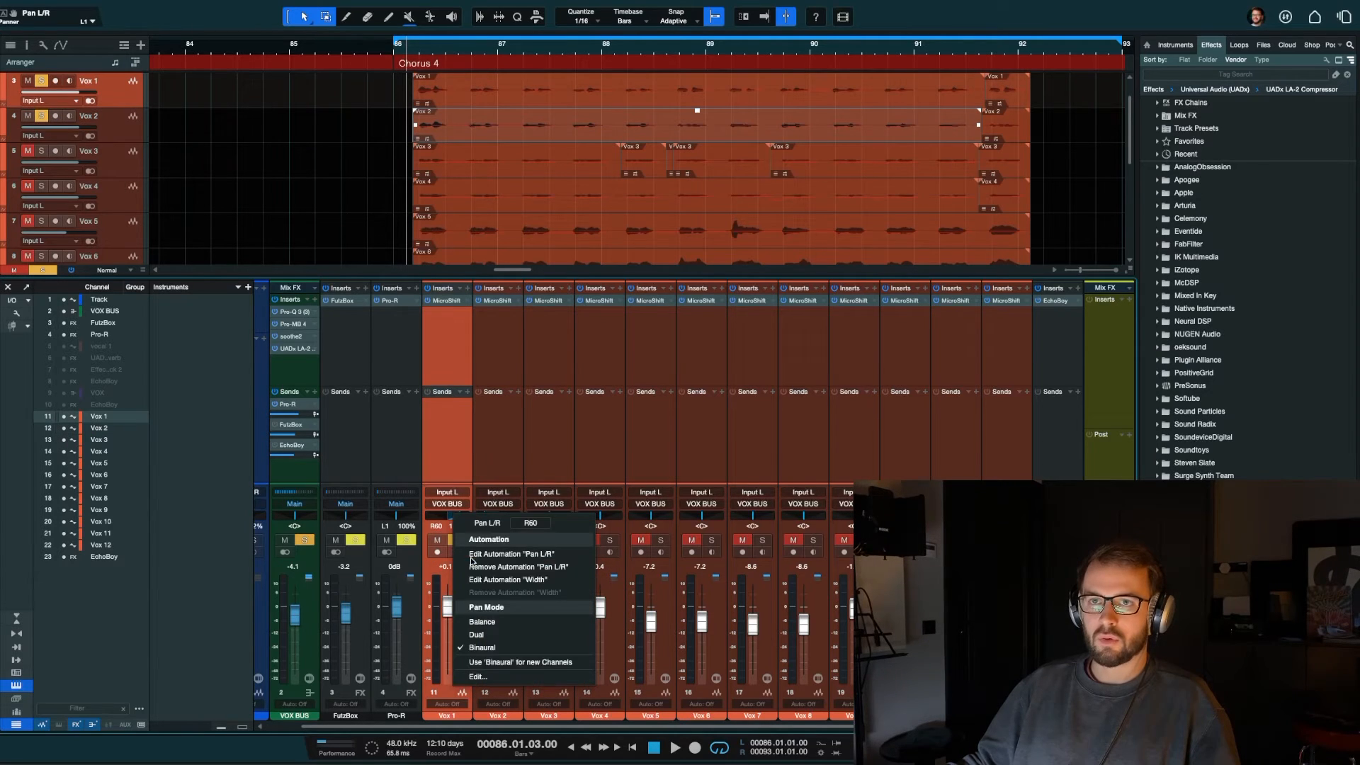
{"action": "left_click", "coordinate": [497, 622]}
{"action": "left_click", "coordinate": [464, 539]}
{"action": "left_click", "coordinate": [508, 541]}
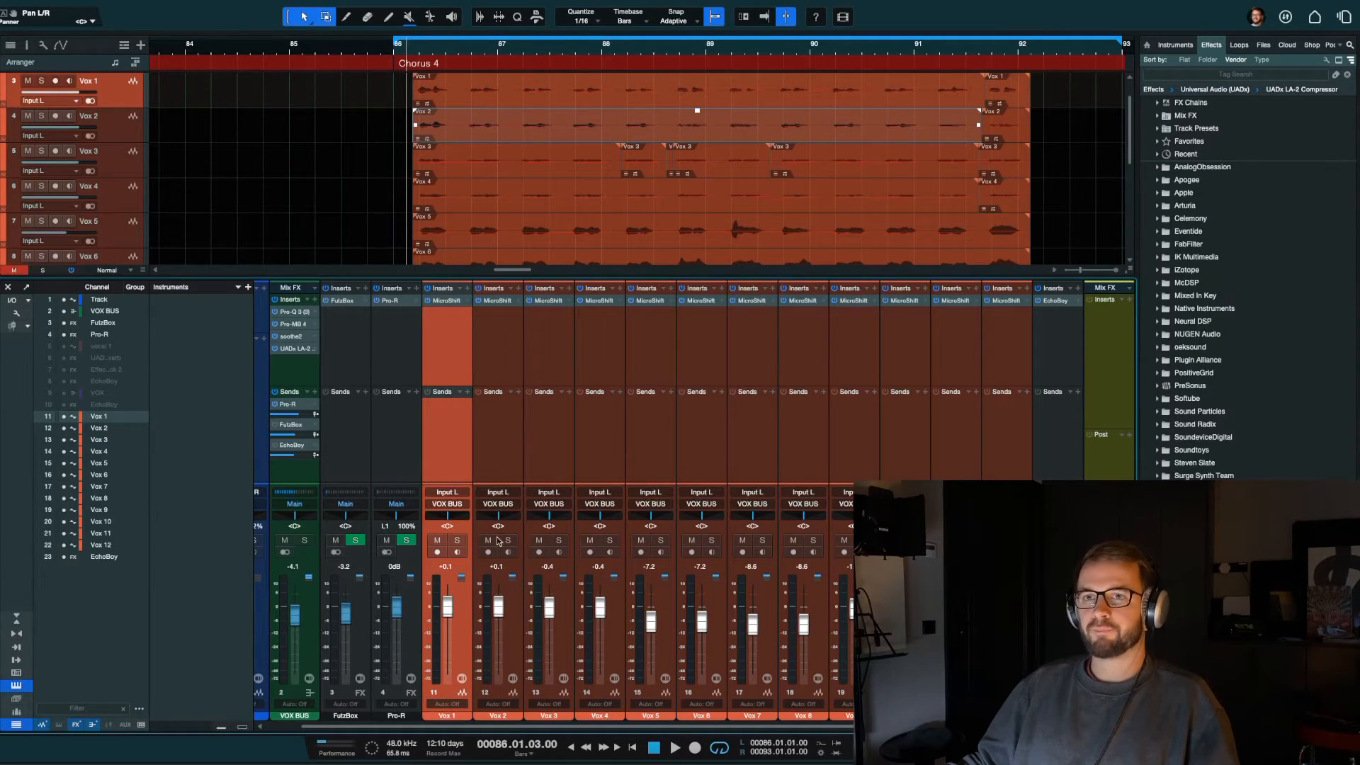
Step: Solo Vox 1 through Vox 12, play the chorus with the VOX BUS sends active, and clear the solos after stopping
{"action": "left_click", "coordinate": [995, 419]}
{"action": "left_click", "coordinate": [458, 450], "text": "shift"}
{"action": "key", "text": "s"}
{"action": "key", "text": "space"}
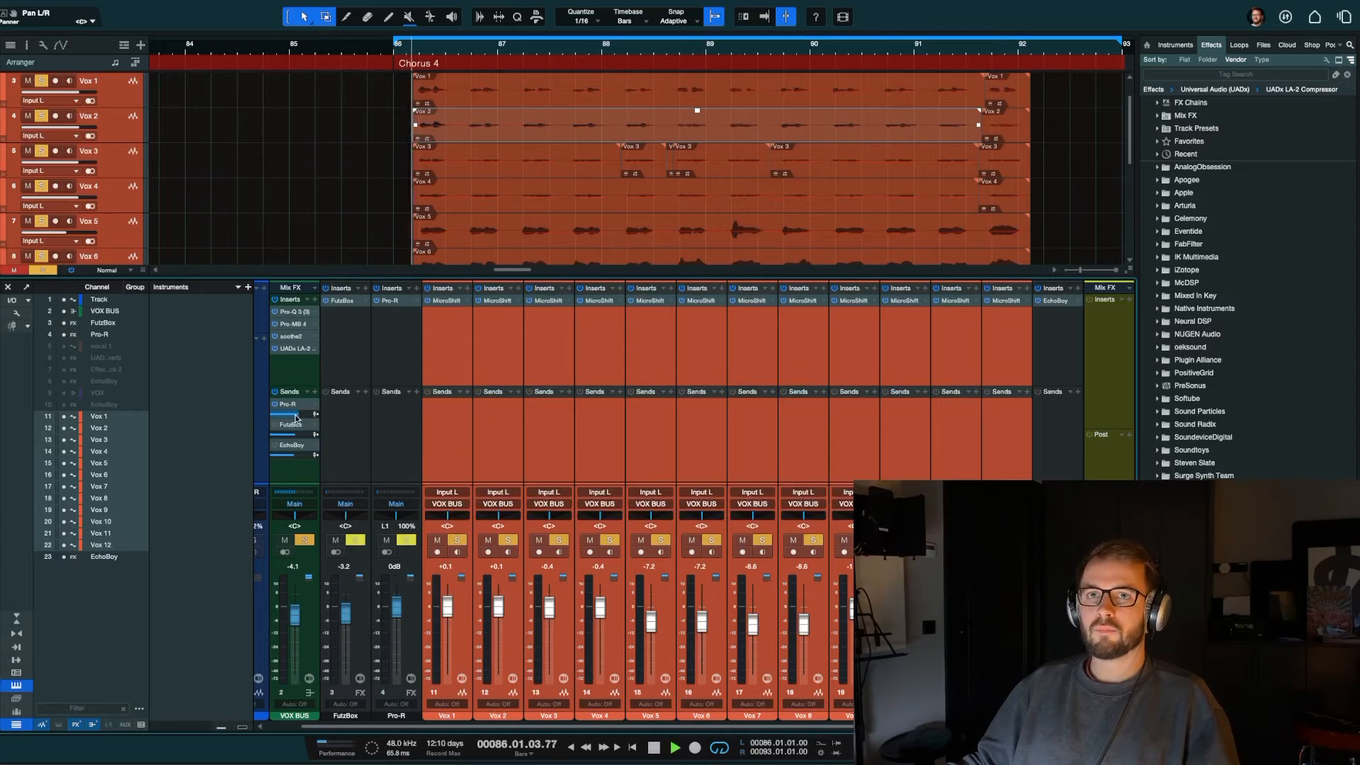
{"action": "left_click", "coordinate": [279, 427]}
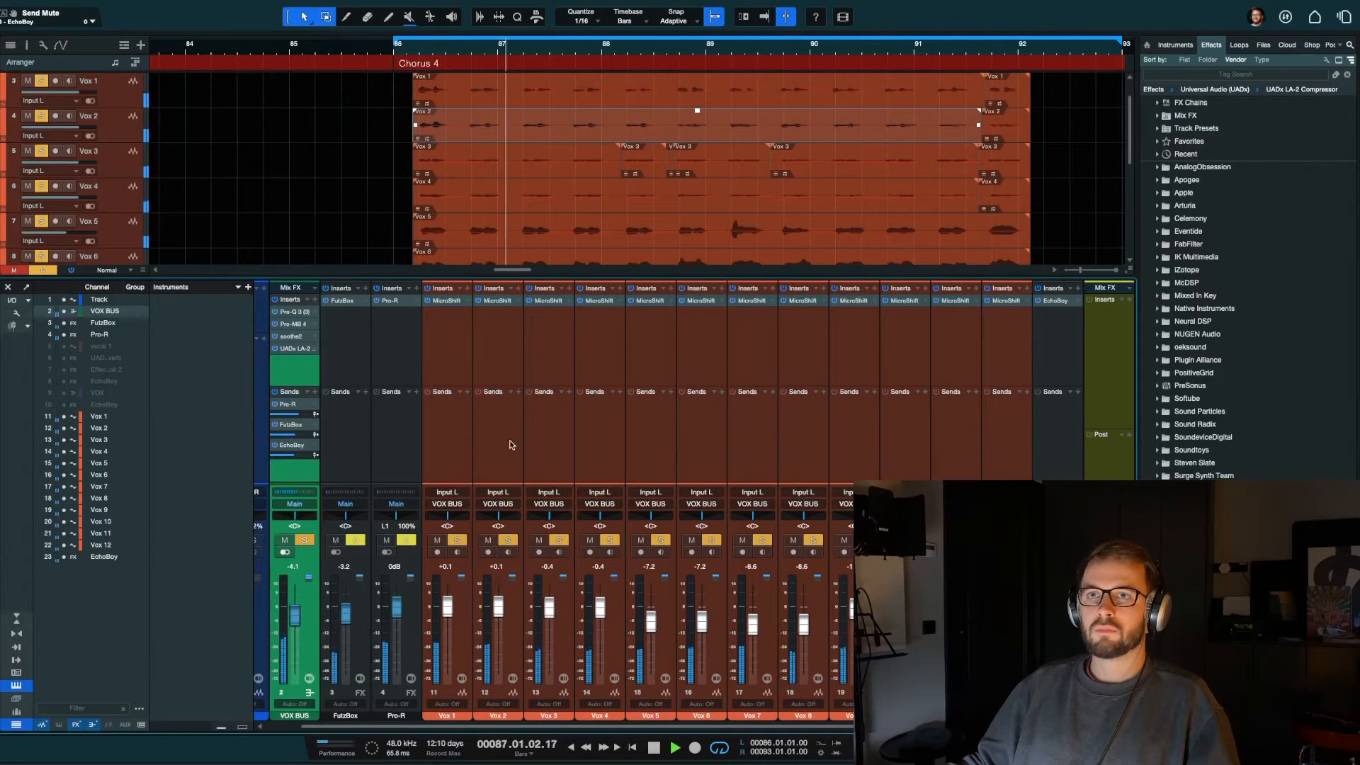
{"action": "left_click", "coordinate": [613, 439]}
{"action": "key", "text": "space"}
{"action": "key", "text": "shift+s"}
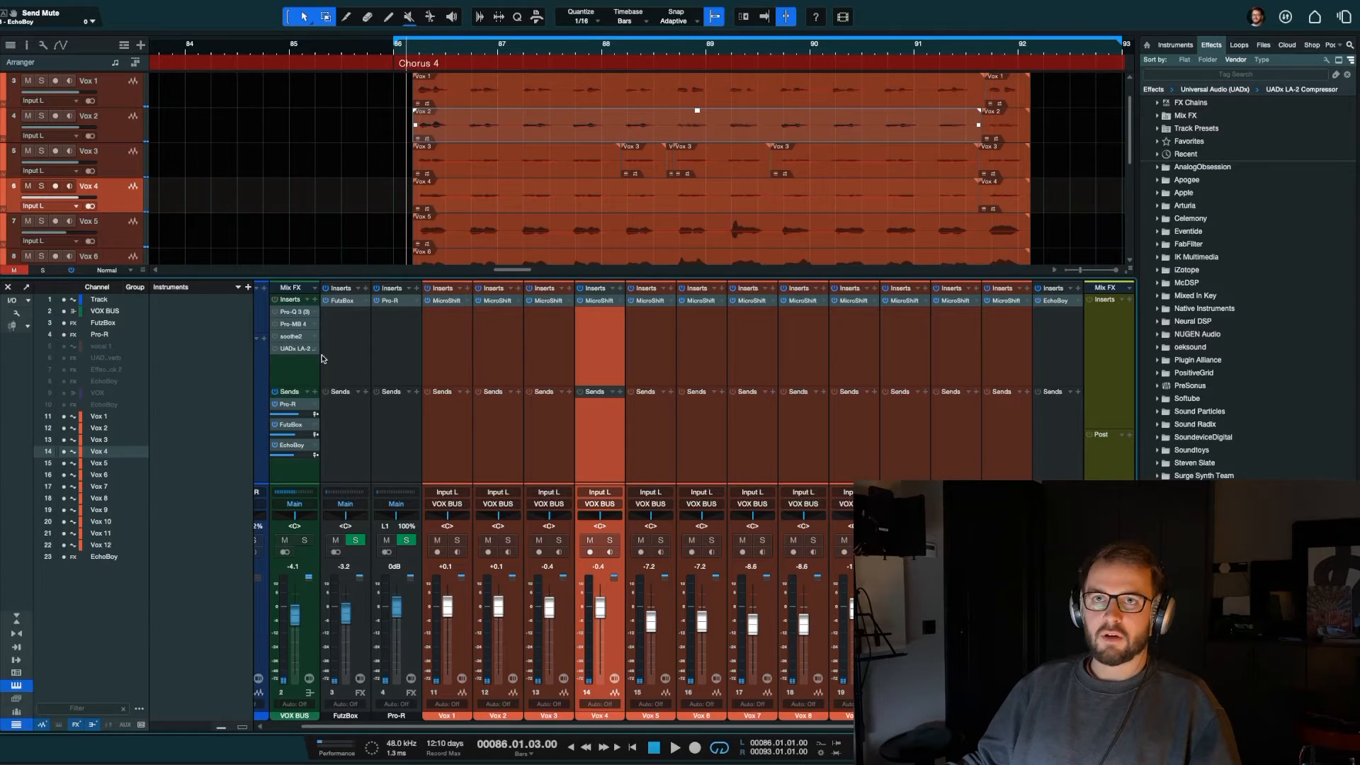
Step: Switch off the VOX BUS inserts and sends and audition Vox 4 soloed, briefly adding Vox 8
{"action": "left_click", "coordinate": [649, 400]}
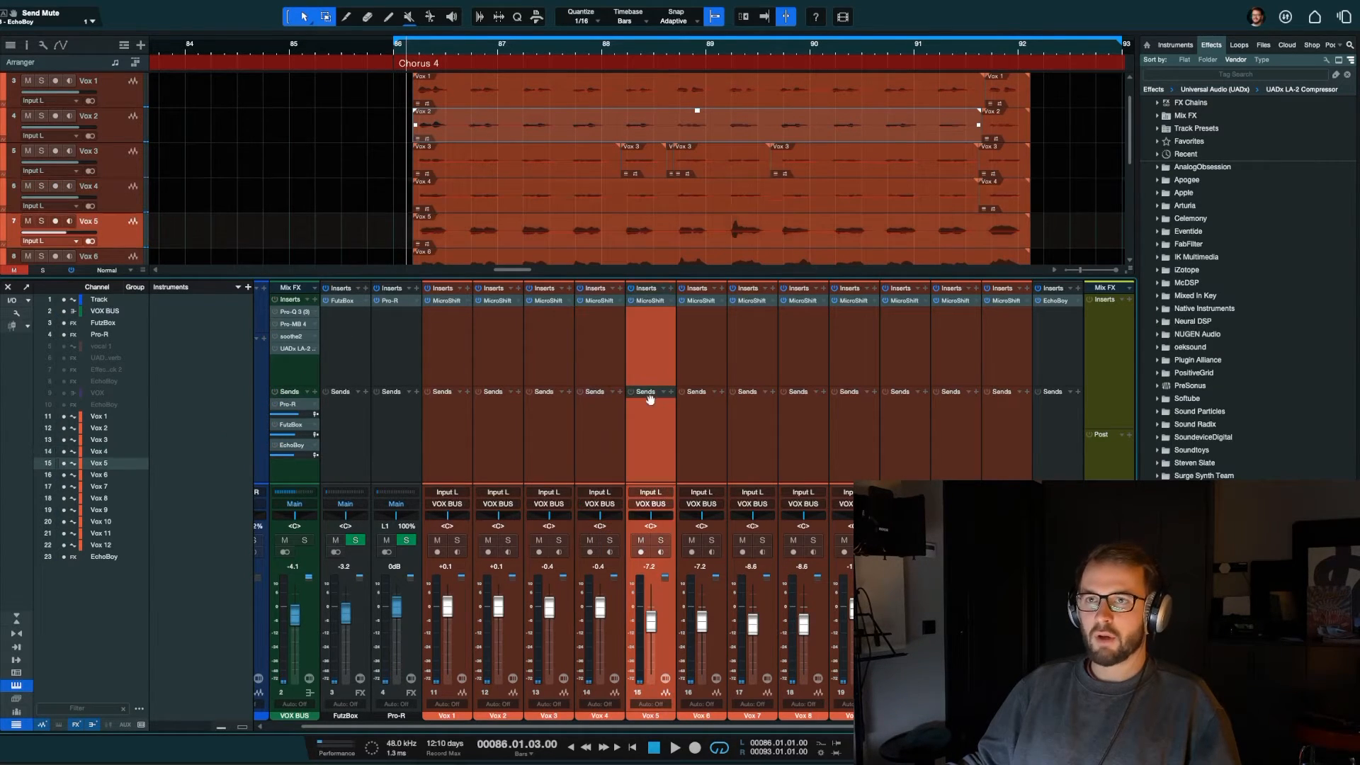
{"action": "left_click", "coordinate": [610, 540]}
{"action": "key", "text": "space"}
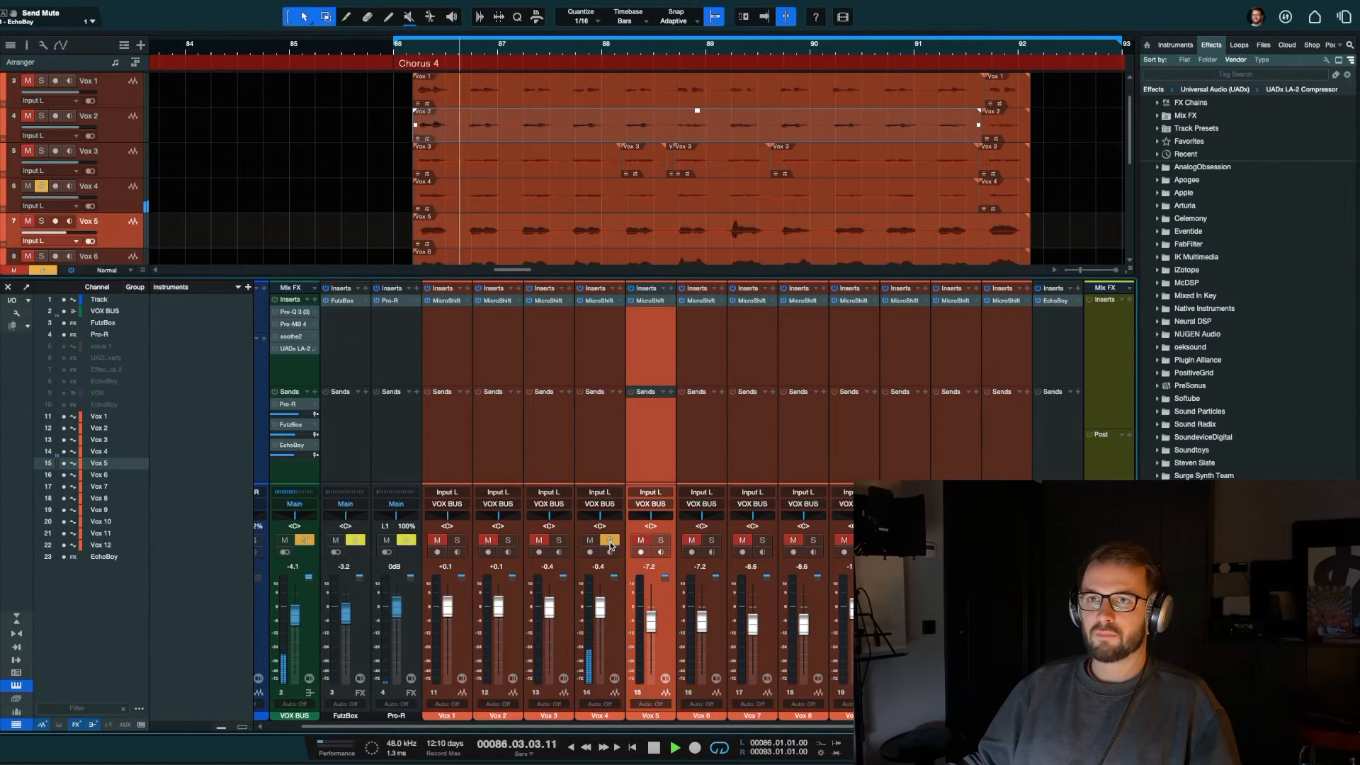
{"action": "key", "text": "space"}
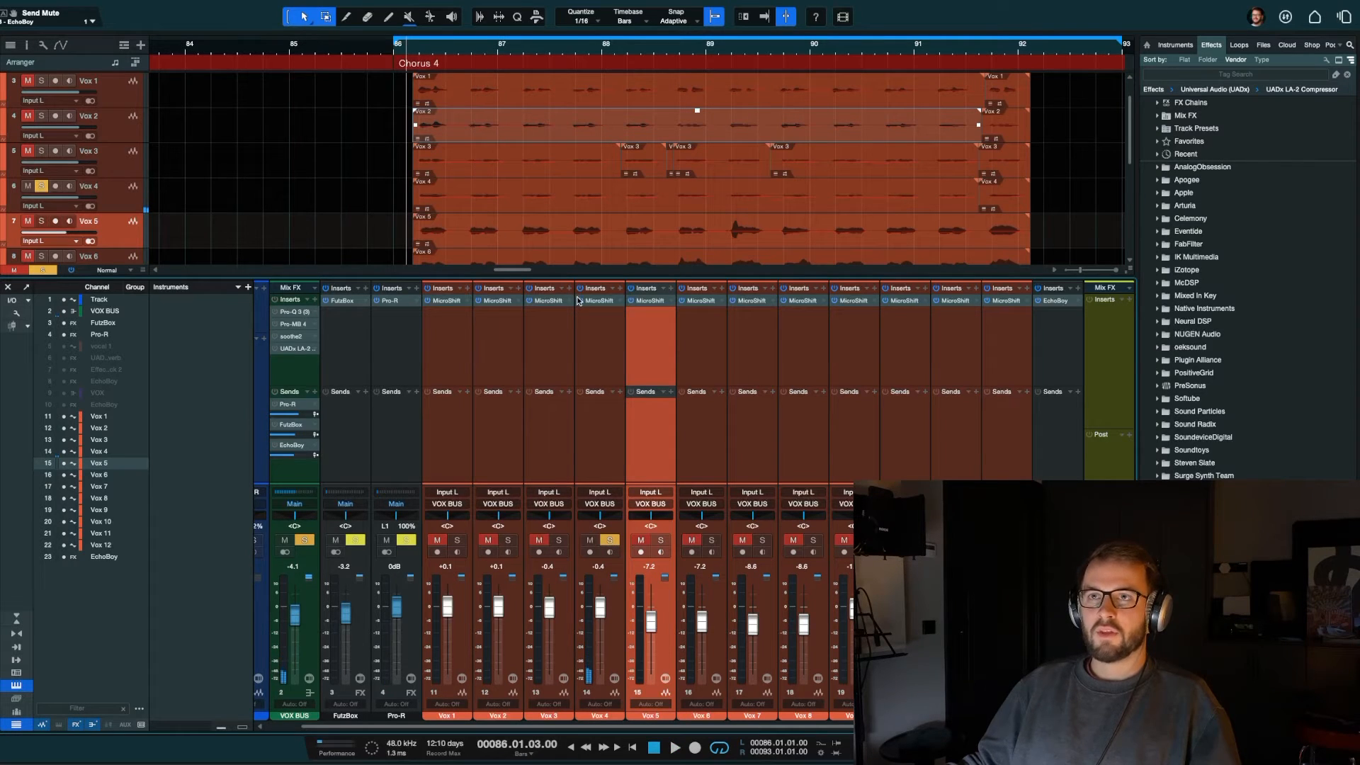
{"action": "key", "text": "space"}
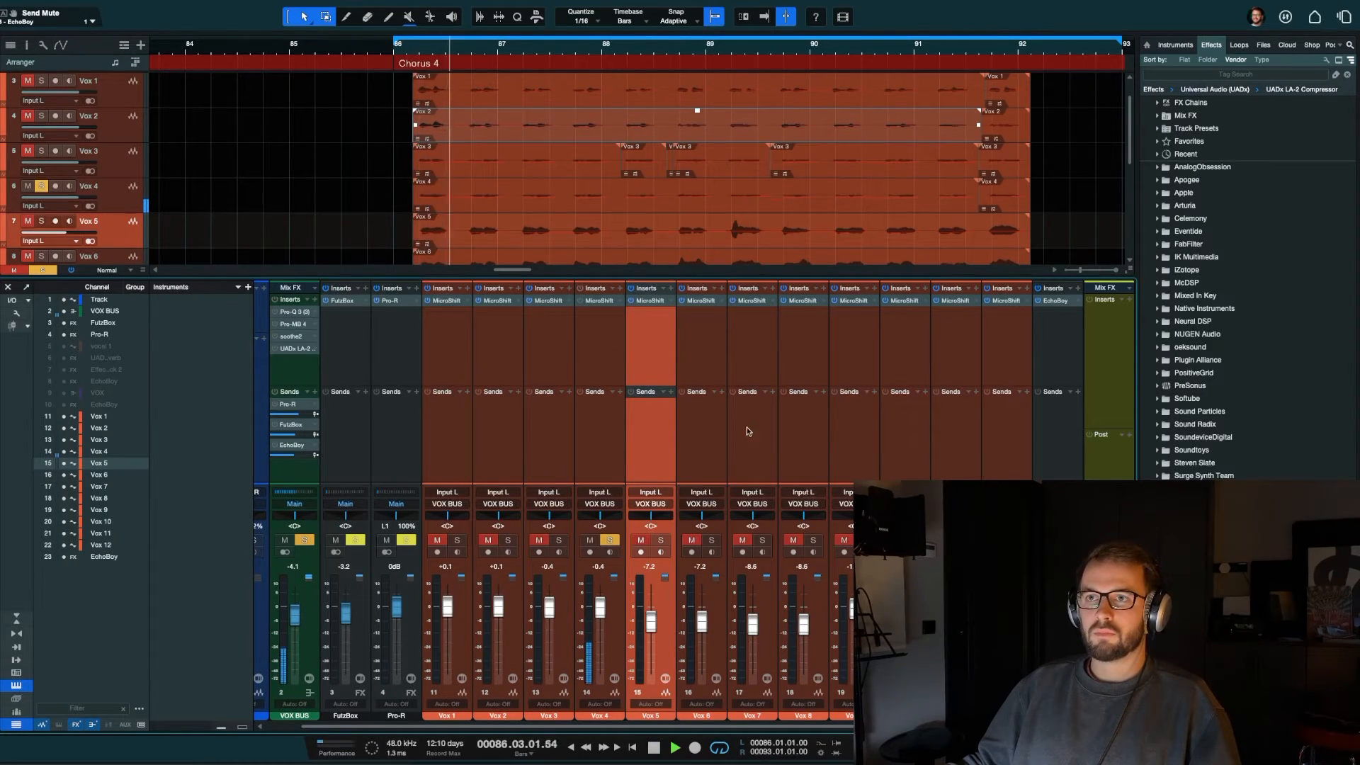
{"action": "left_click", "coordinate": [813, 541]}
{"action": "key", "text": "space"}
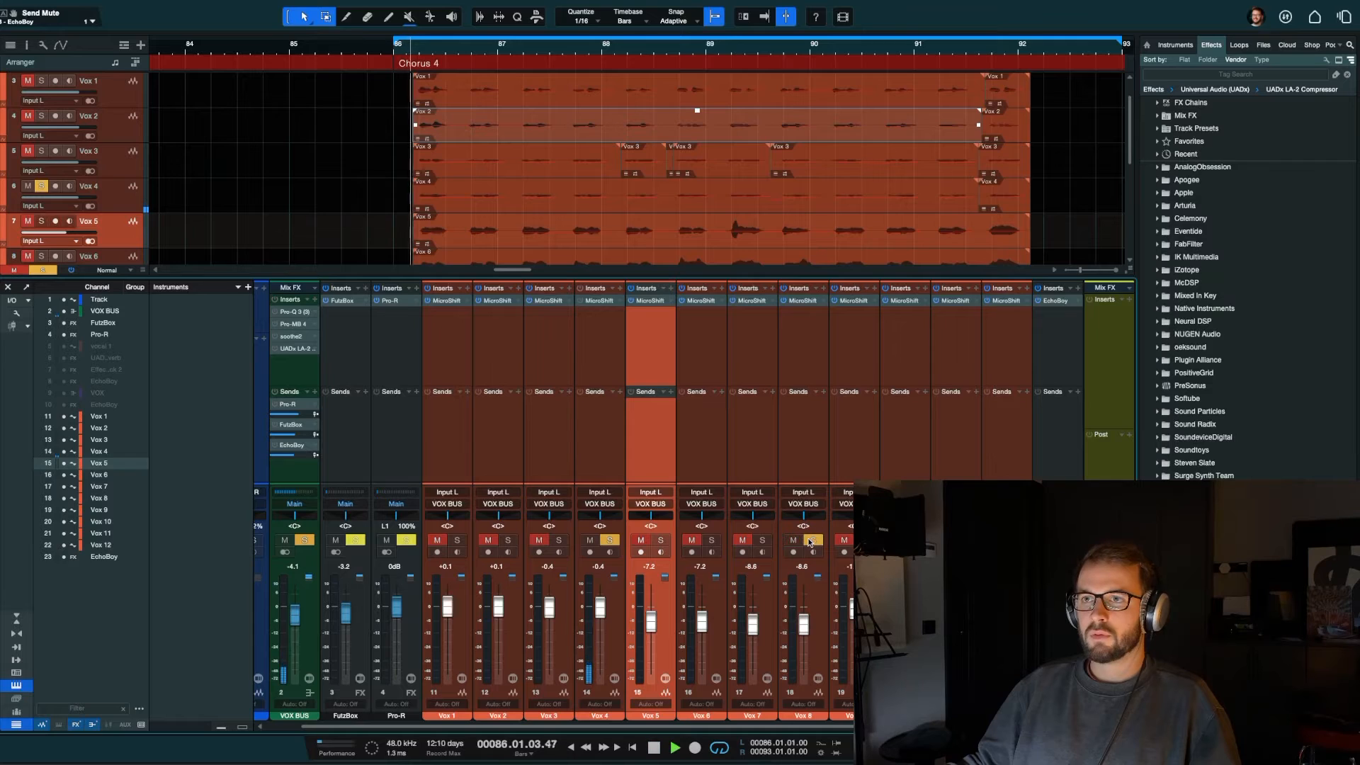
{"action": "key", "text": "space"}
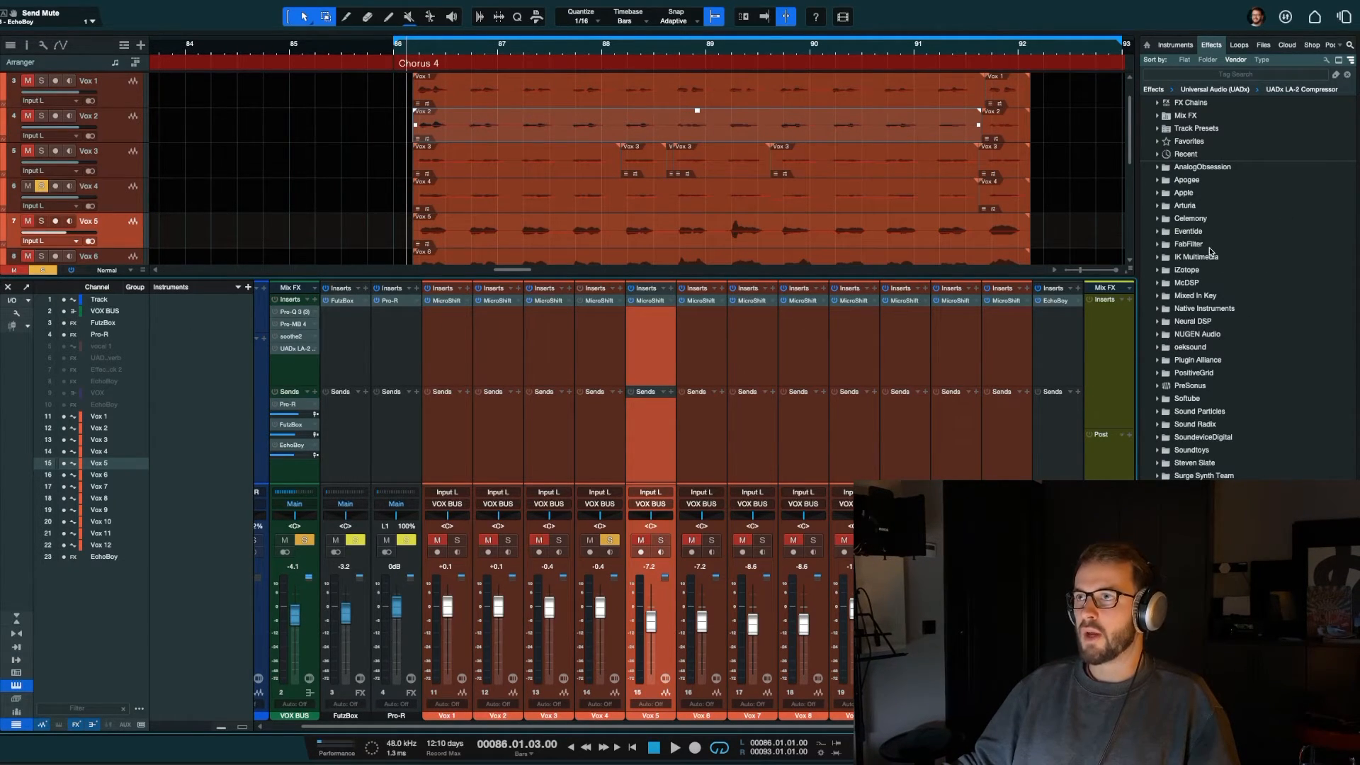
Step: Insert FabFilter Pro-MB on Vox 4 and create a band at about 19 kHz
{"action": "left_click", "coordinate": [1189, 245]}
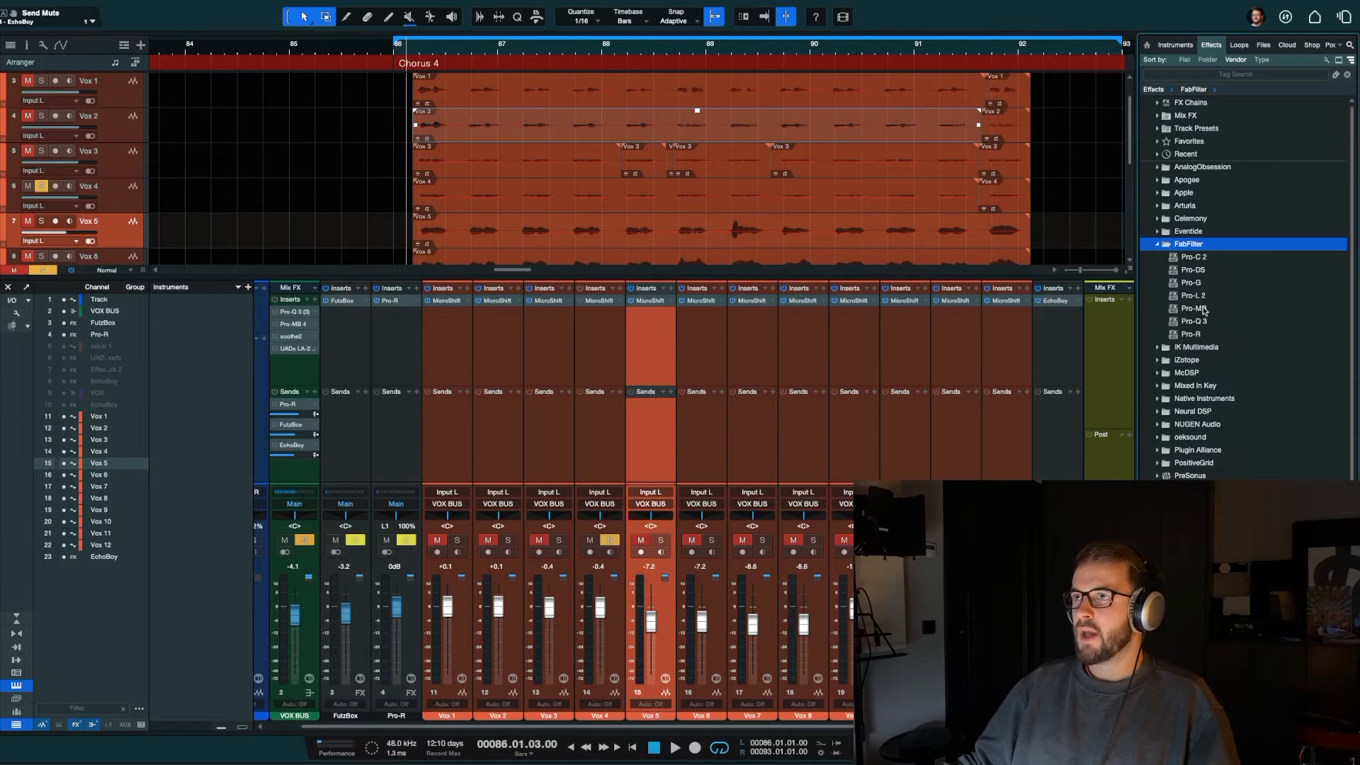
{"action": "left_click", "coordinate": [1204, 310]}
{"action": "left_click_drag", "start_coordinate": [876, 294], "coordinate": [594, 319]}
{"action": "left_click", "coordinate": [856, 112]}
{"action": "left_click", "coordinate": [794, 306]}
Step: During playback, extend Band 1 down to about 6 kHz and raise its level to about +11 dB with a range near -12 dB
{"action": "key", "text": "space"}
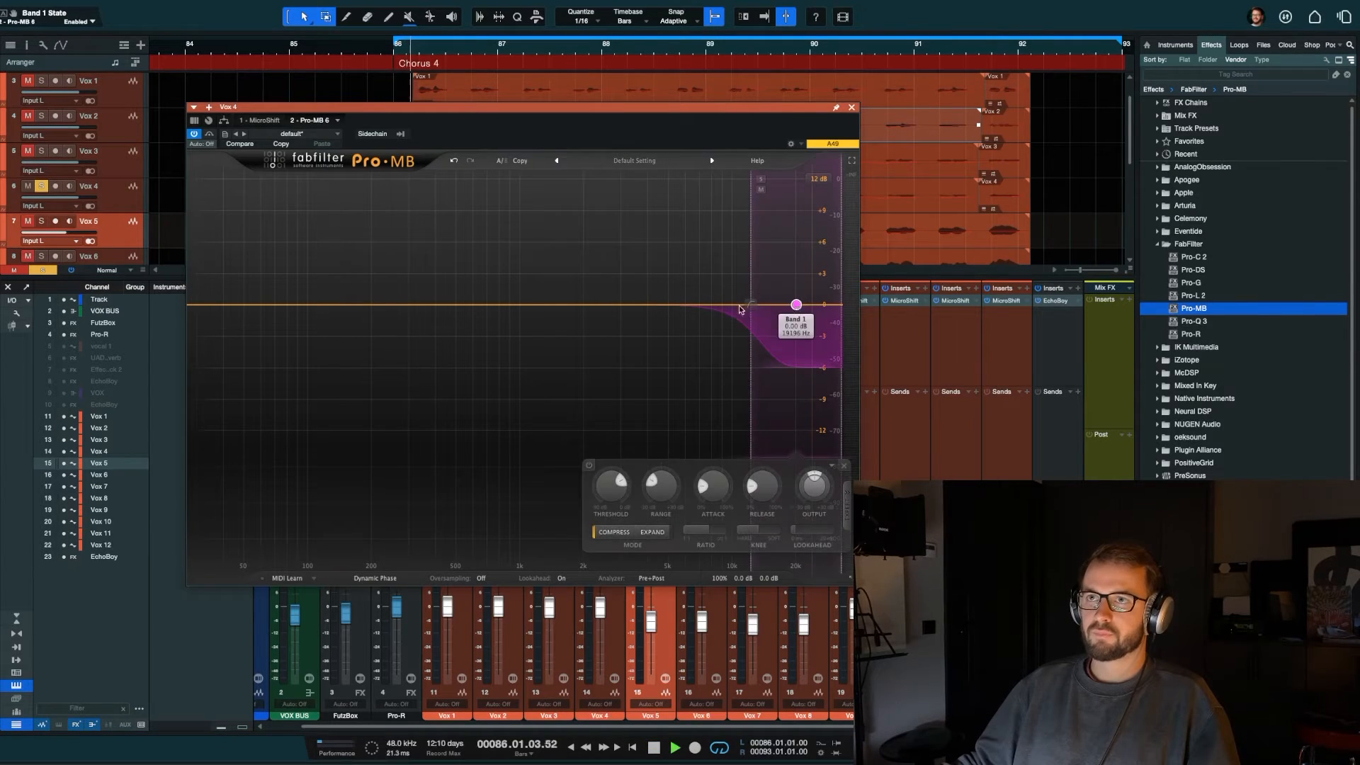
{"action": "left_click_drag", "start_coordinate": [750, 327], "coordinate": [683, 333]}
{"action": "left_click_drag", "start_coordinate": [777, 306], "coordinate": [777, 187]}
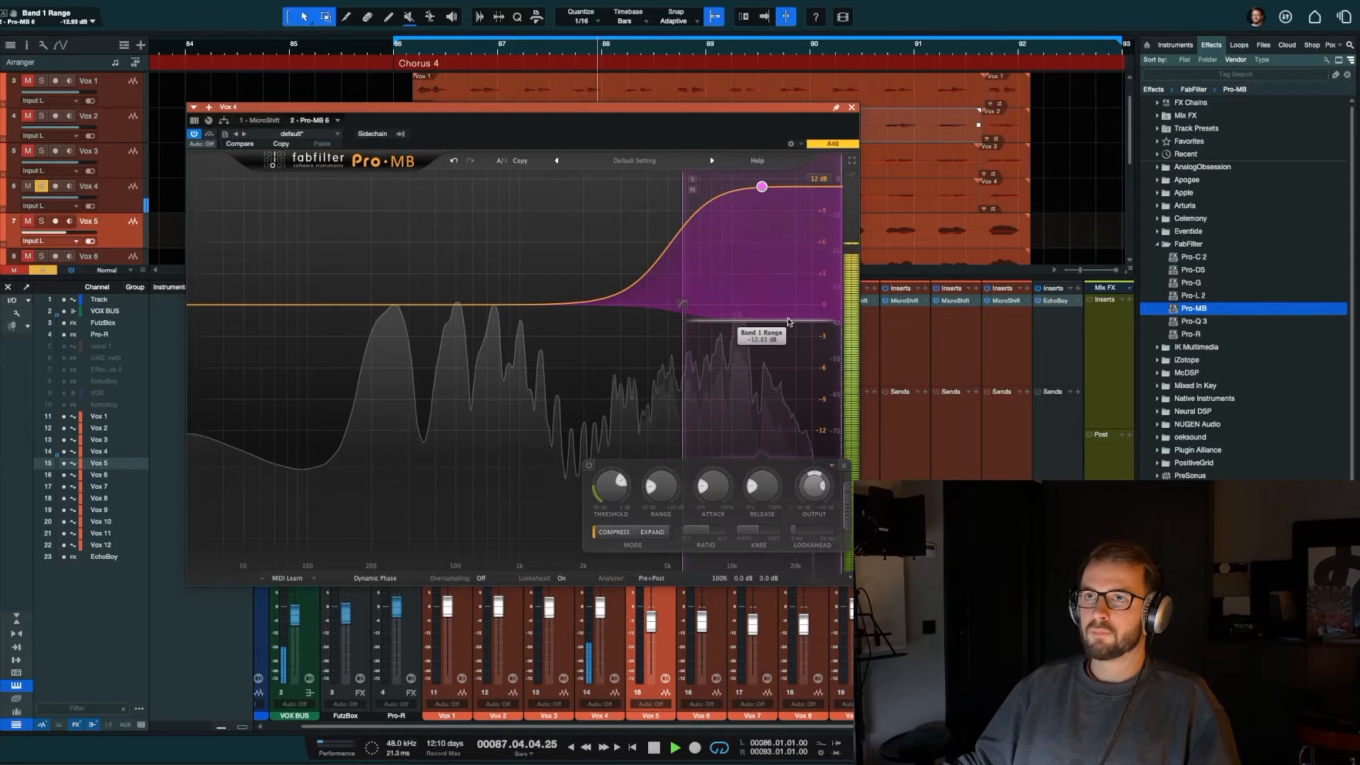
Step: Lower the Band 1 threshold, set its attack to about 18.5% and its release to 0%, and stop playback
{"action": "left_click_drag", "start_coordinate": [611, 488], "coordinate": [599, 542]}
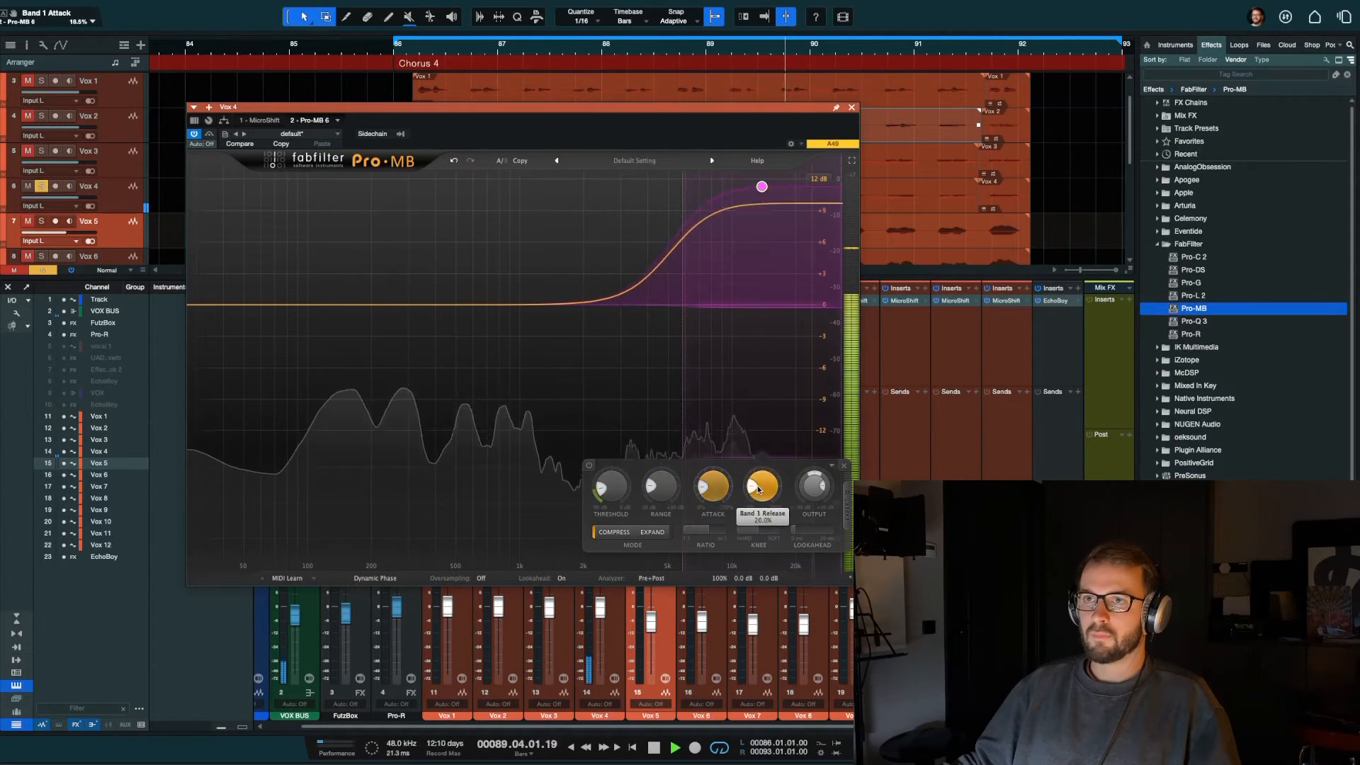
{"action": "left_click_drag", "start_coordinate": [758, 493], "coordinate": [749, 533]}
{"action": "key", "text": "space"}
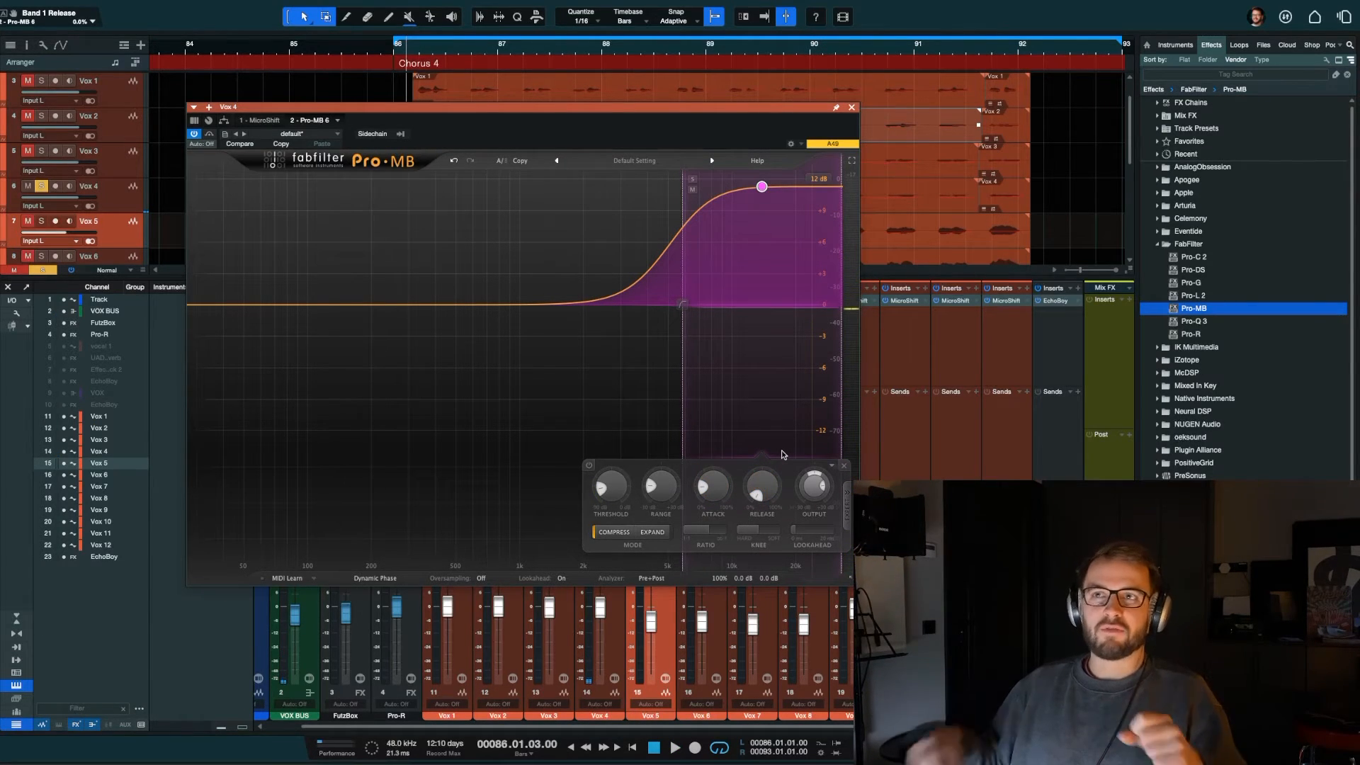
Step: Play the soloed Vox 4 and compare it with Pro-MB bypassed and active
{"action": "key", "text": "space"}
{"action": "left_click_drag", "start_coordinate": [722, 475], "coordinate": [723, 480]}
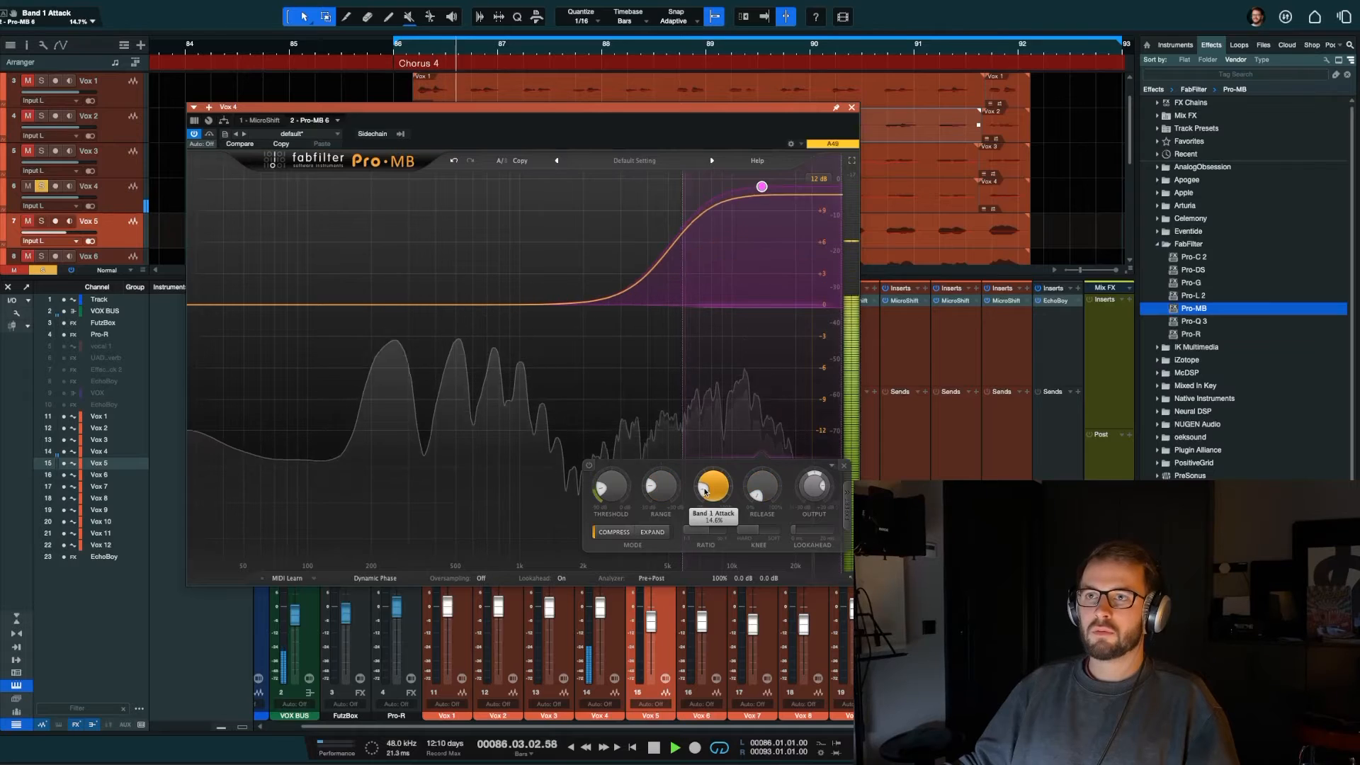
{"action": "left_click", "coordinate": [210, 136]}
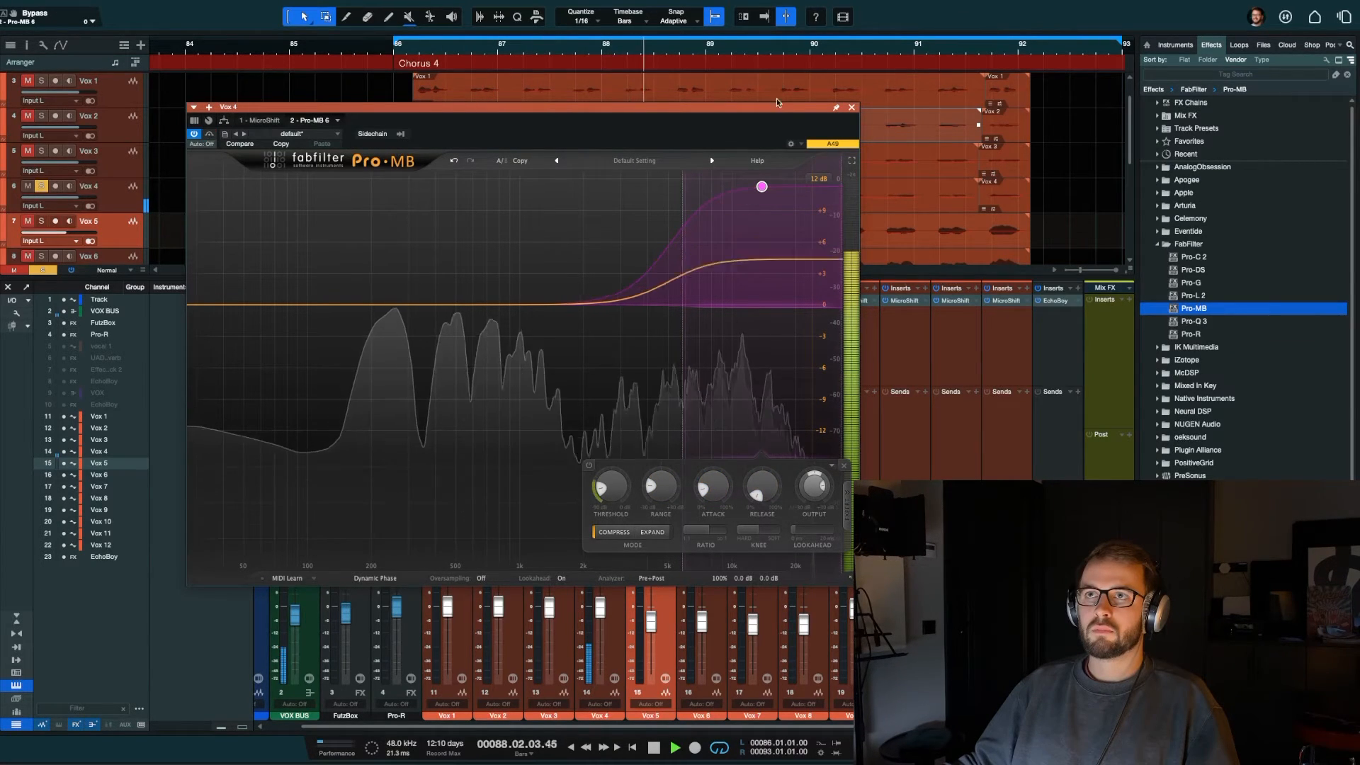
Step: Set Band 1 to +5.60 dB with a -5.70 dB range and compare the sound with the band disabled and enabled
{"action": "left_click_drag", "start_coordinate": [762, 186], "coordinate": [762, 246]}
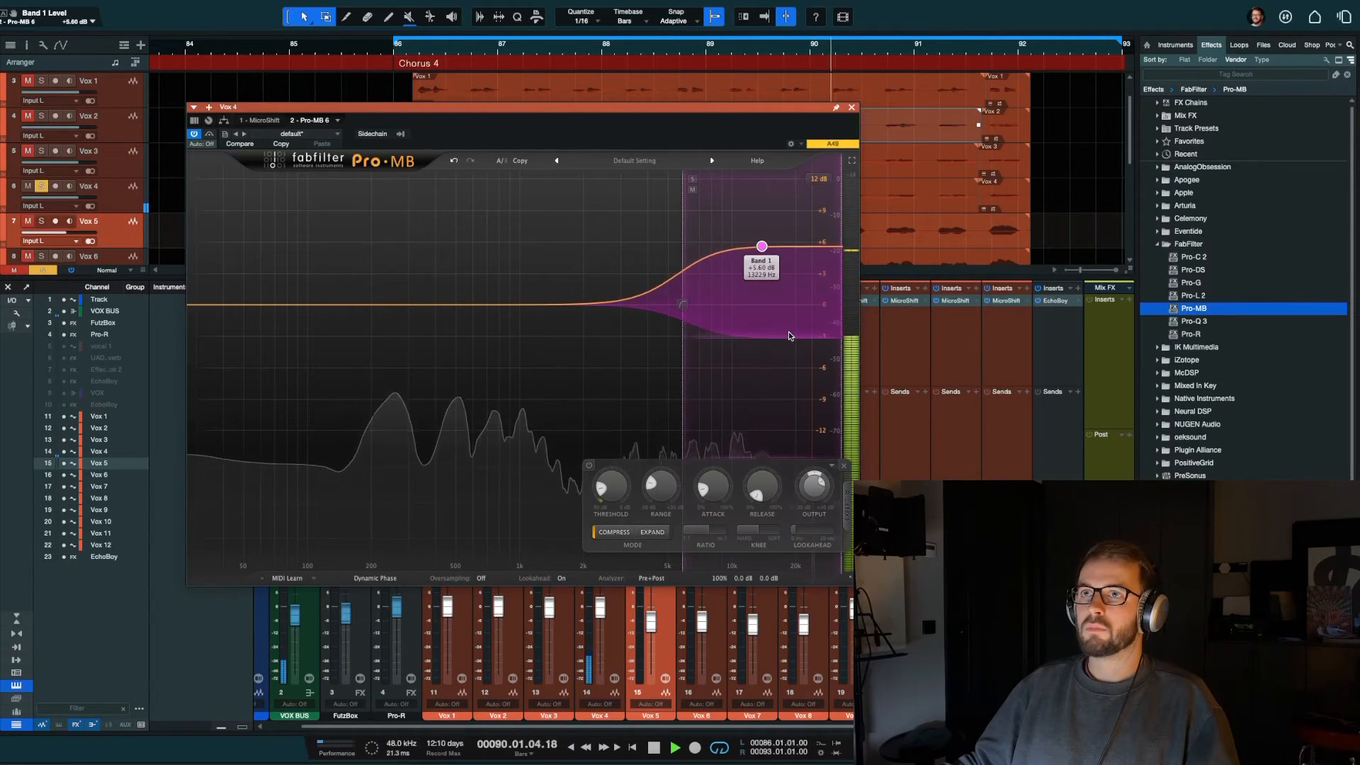
{"action": "left_click_drag", "start_coordinate": [791, 336], "coordinate": [794, 310]}
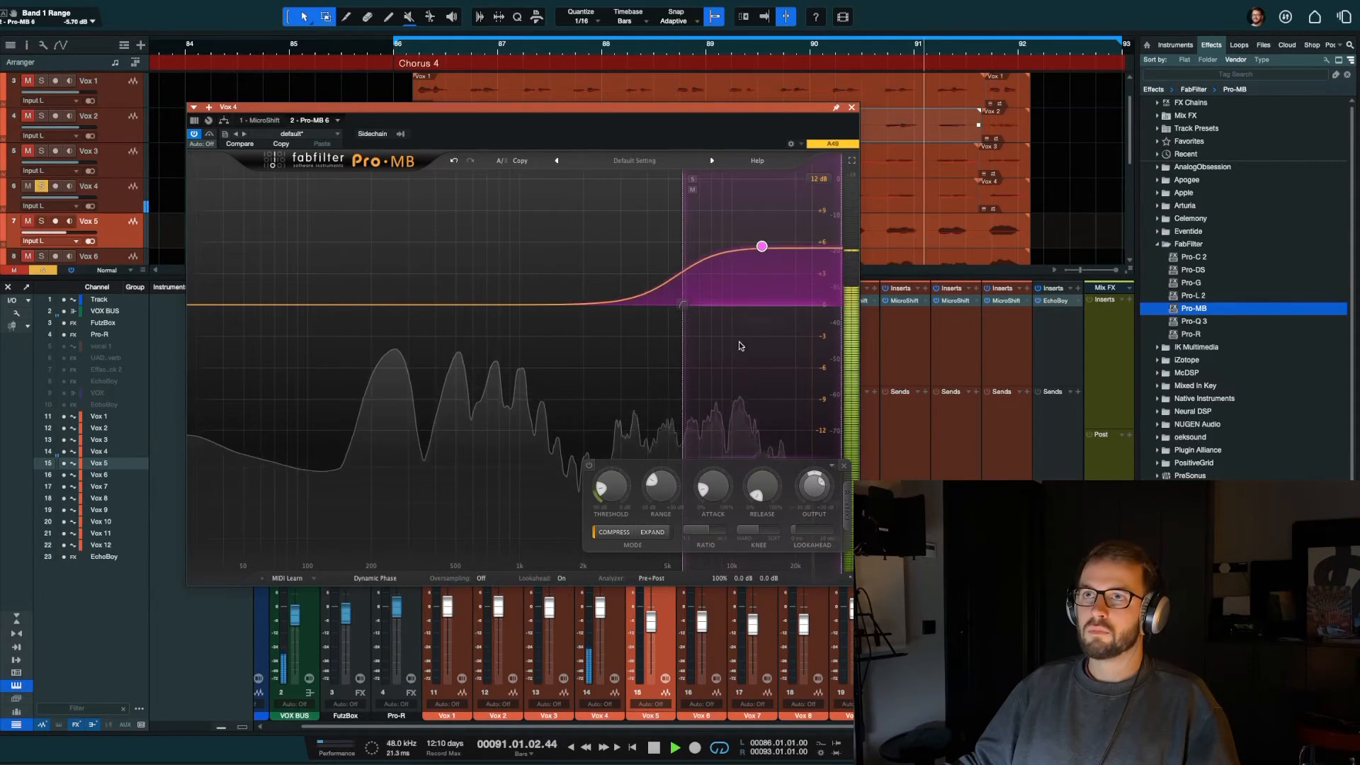
{"action": "left_click", "coordinate": [589, 466]}
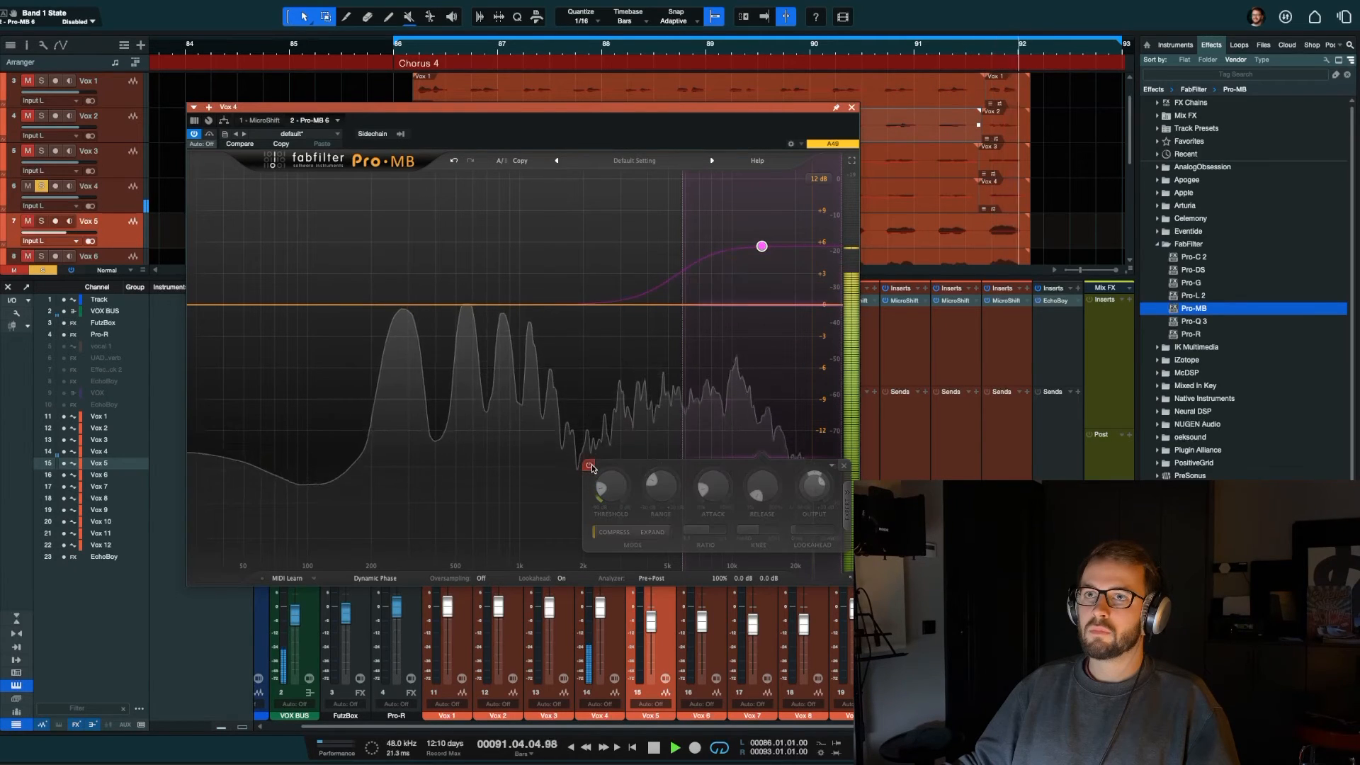
{"action": "left_click", "coordinate": [589, 466]}
Step: Raise Band 1 to +8.34 dB, set its range to about -8.6 dB, stop playback and close Pro-MB
{"action": "left_click_drag", "start_coordinate": [762, 246], "coordinate": [762, 217]}
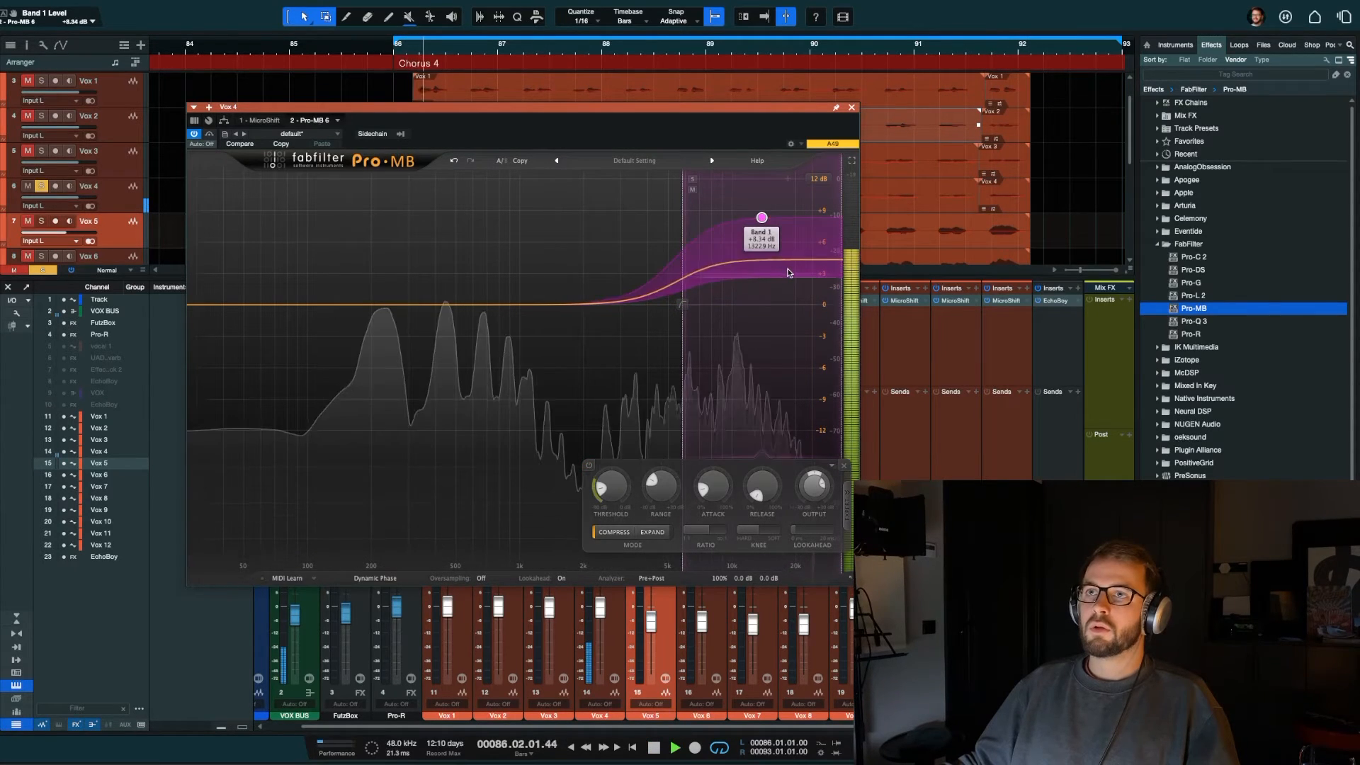
{"action": "left_click_drag", "start_coordinate": [792, 276], "coordinate": [792, 307]}
{"action": "key", "text": "space"}
{"action": "left_click", "coordinate": [852, 108]}
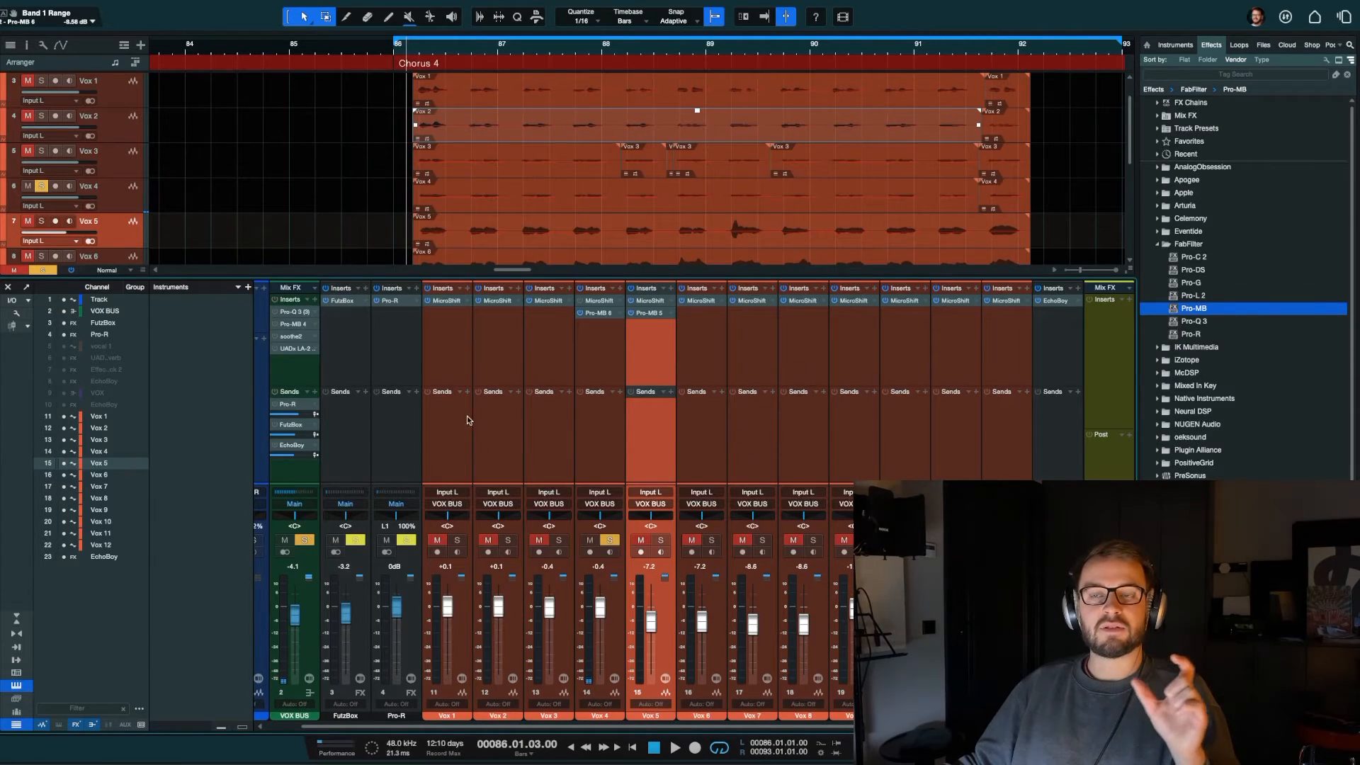
{"action": "left_click", "coordinate": [296, 368]}
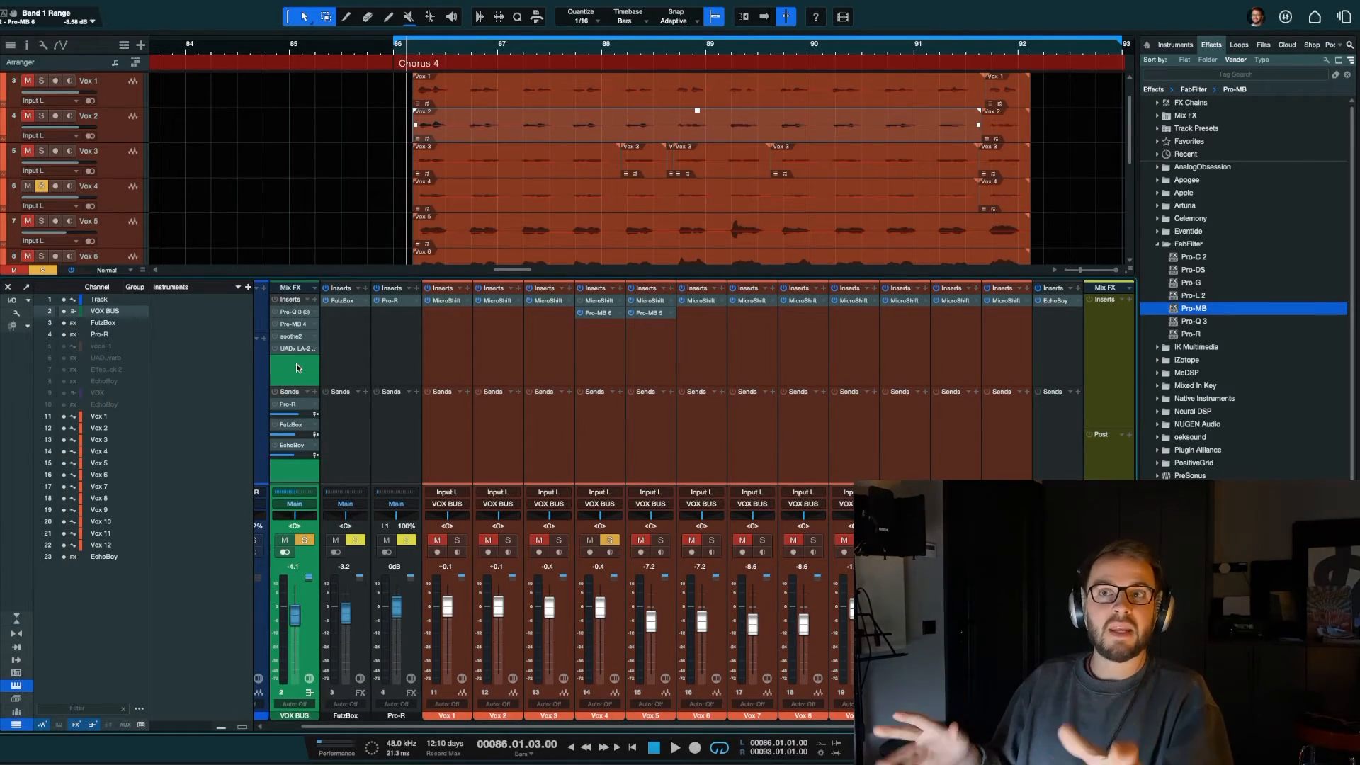
{"action": "left_click", "coordinate": [585, 457]}
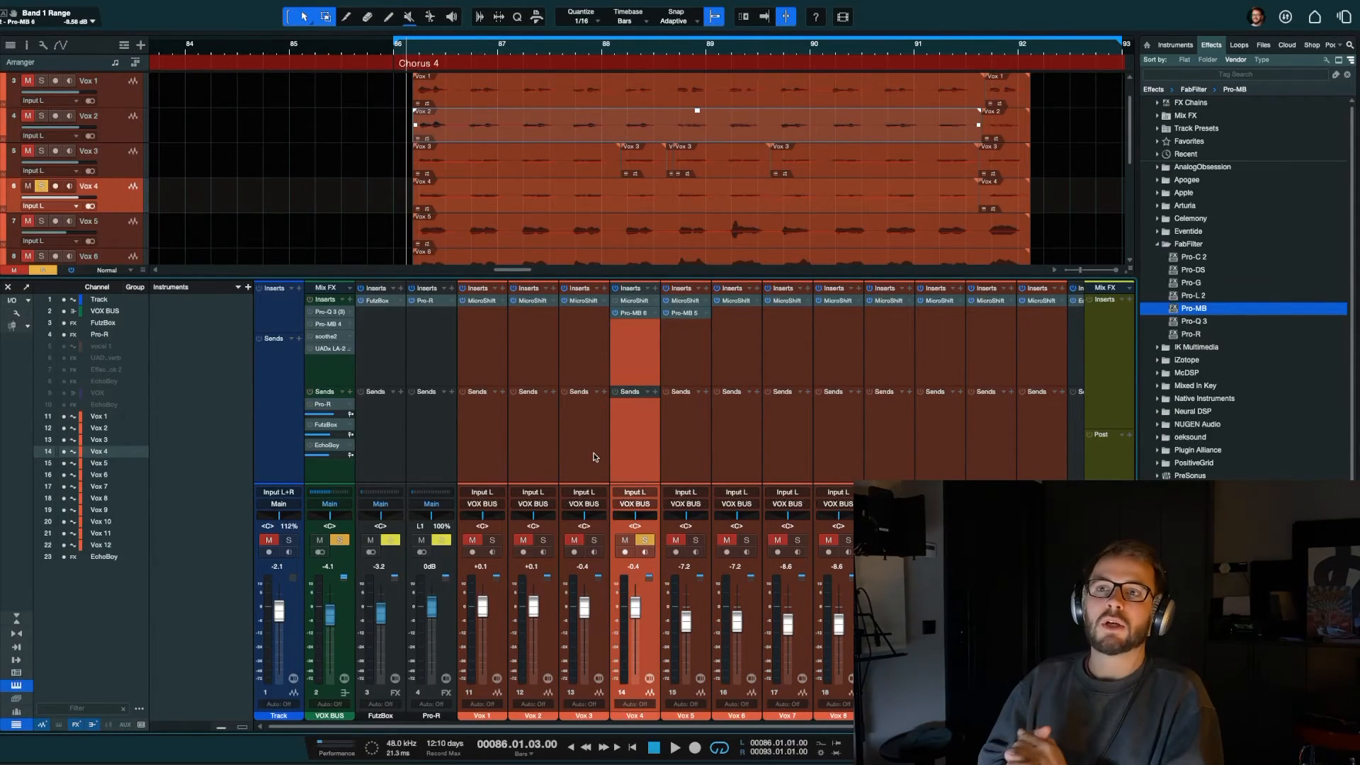
{"action": "left_click", "coordinate": [592, 469]}
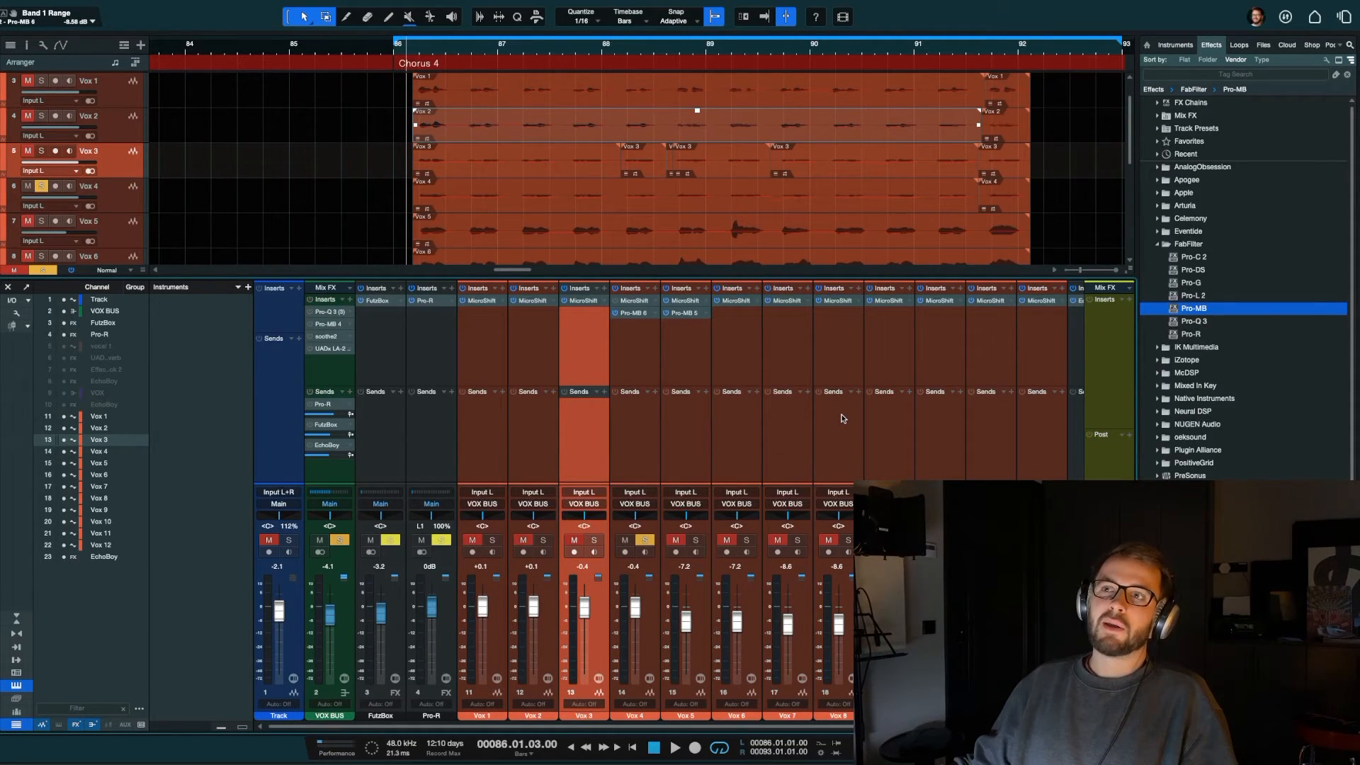
{"action": "left_click", "coordinate": [843, 419]}
{"action": "scroll", "coordinate": [730, 408], "scroll_direction": "right", "scroll_amount": 1}
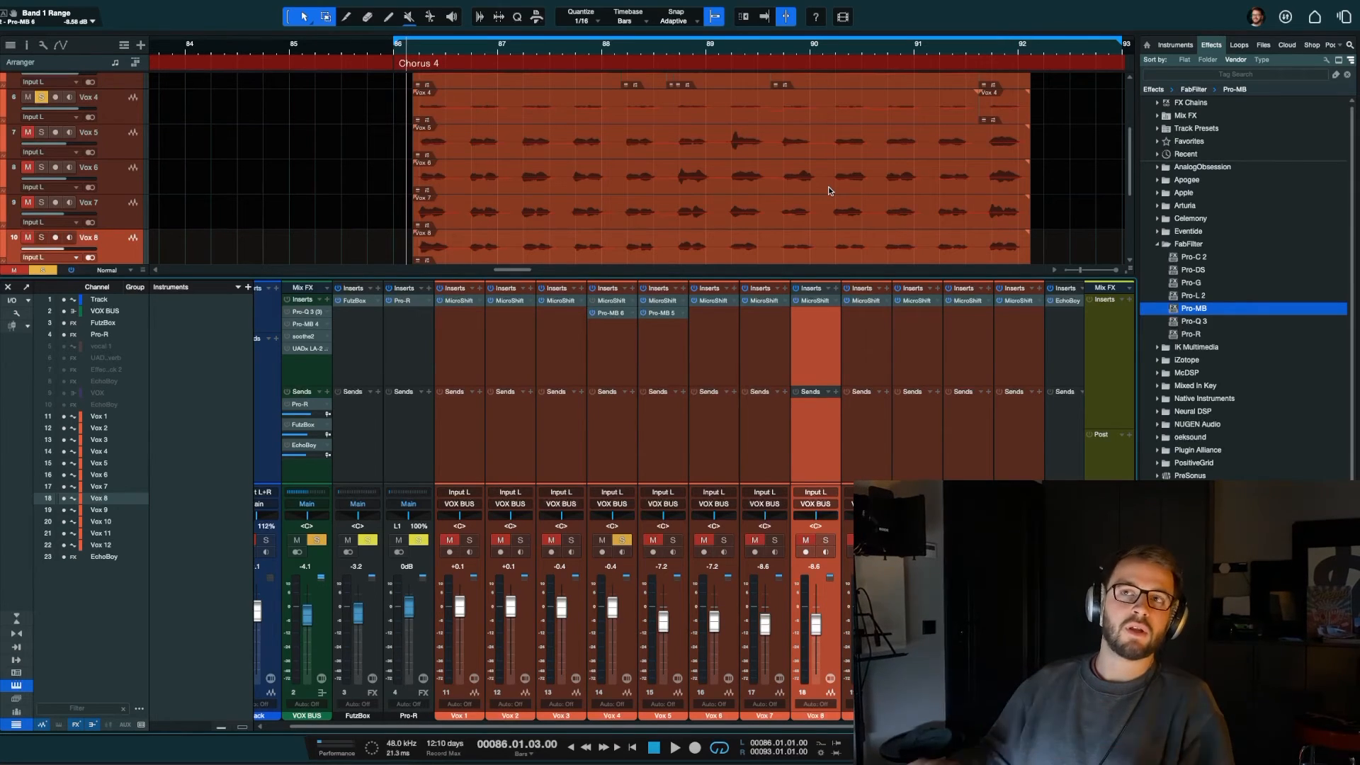
Step: Examine the stacked vocal takes in the full arrangement, going through the tracks from Vox 1 to Vox 8
{"action": "key", "text": "F3"}
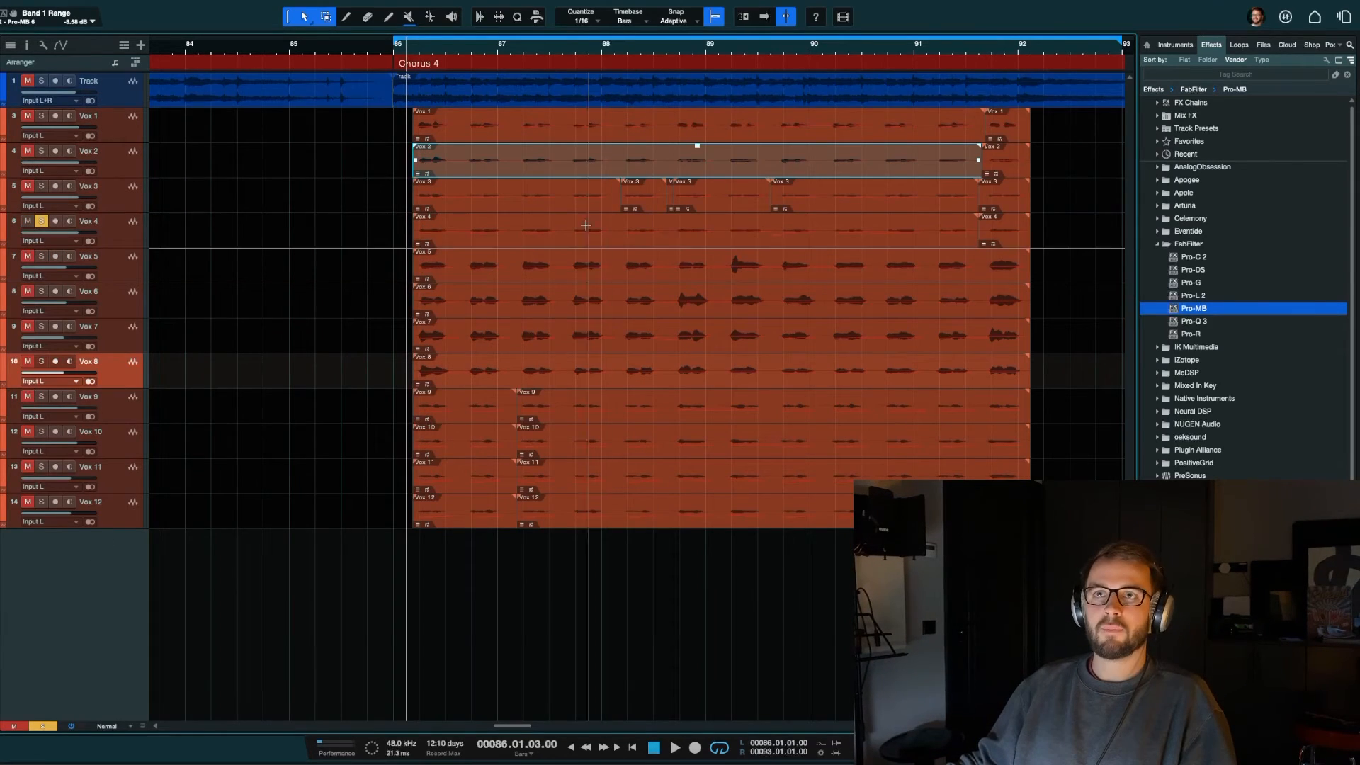
{"action": "left_click", "coordinate": [112, 126]}
{"action": "left_click", "coordinate": [132, 172]}
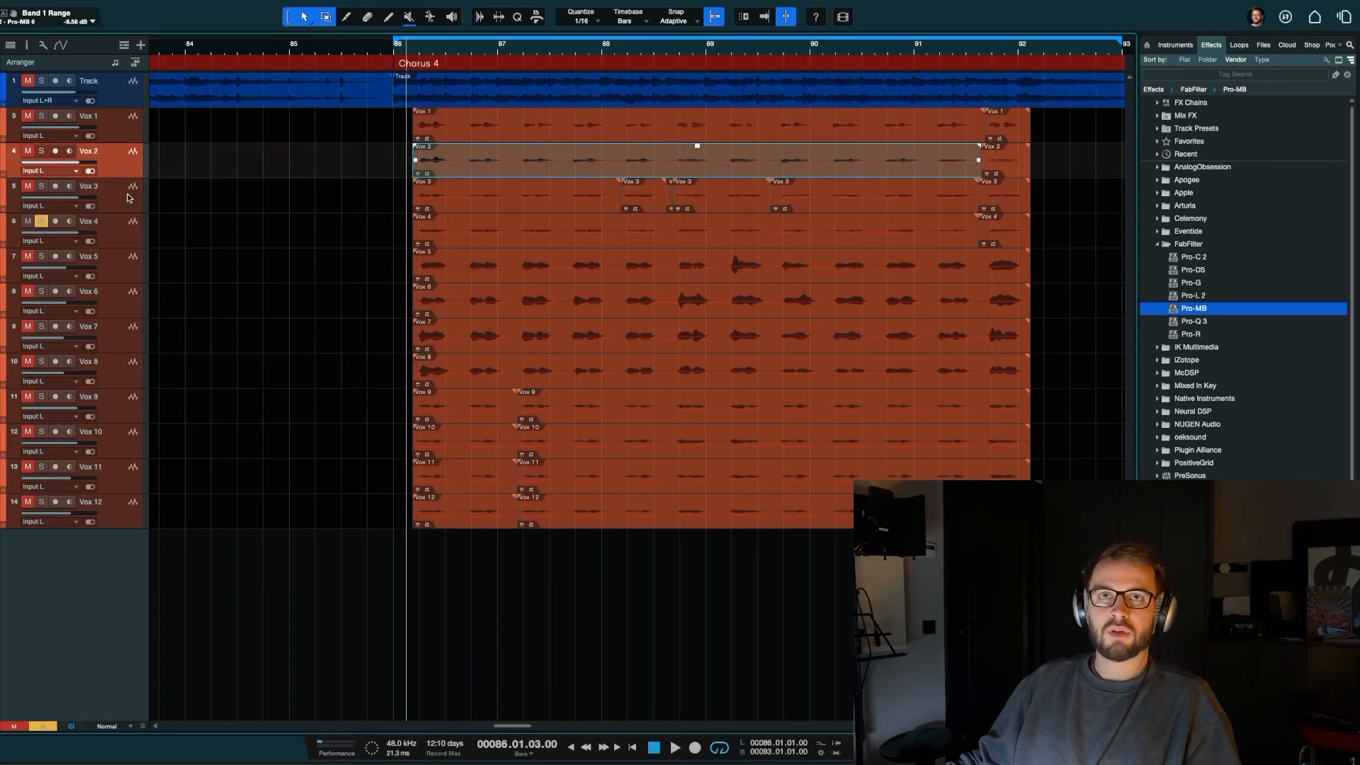
{"action": "left_click", "coordinate": [129, 197]}
{"action": "left_click", "coordinate": [127, 228]}
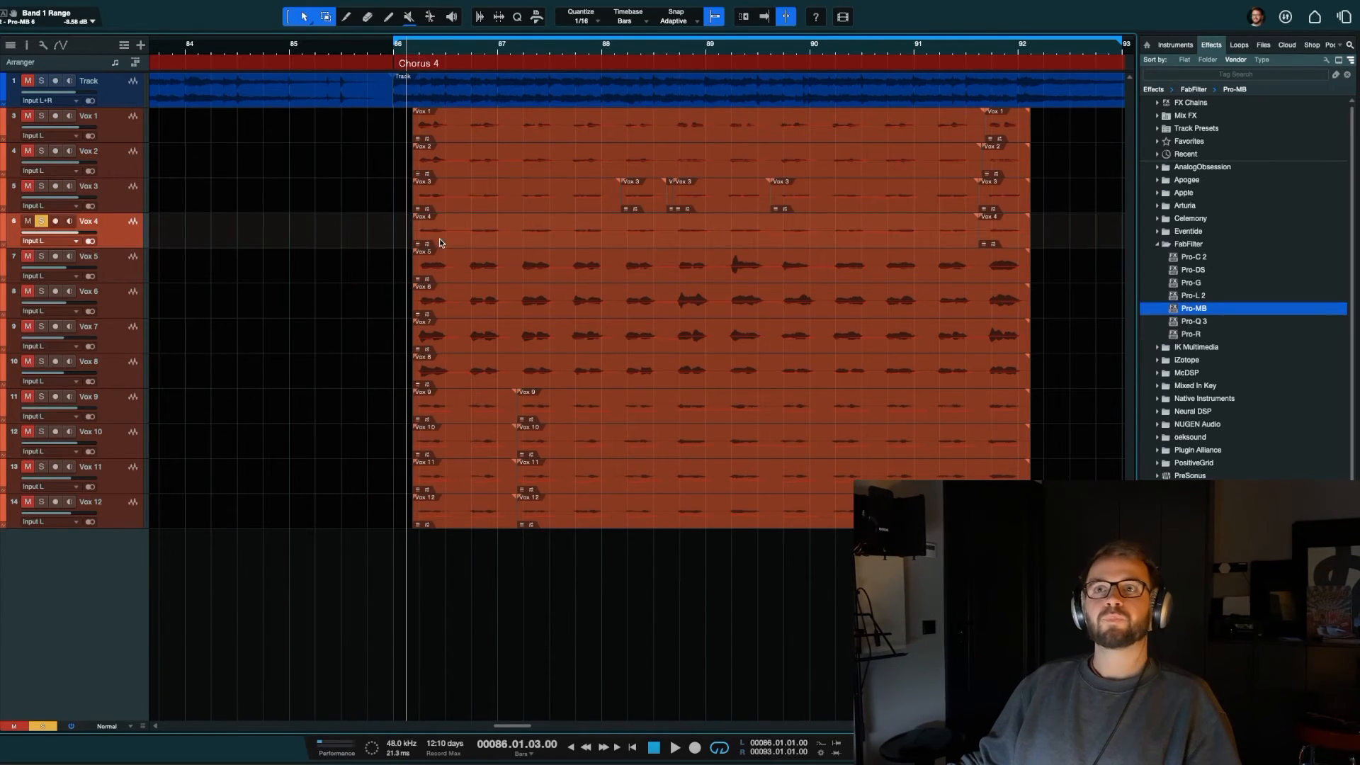
{"action": "left_click", "coordinate": [111, 264]}
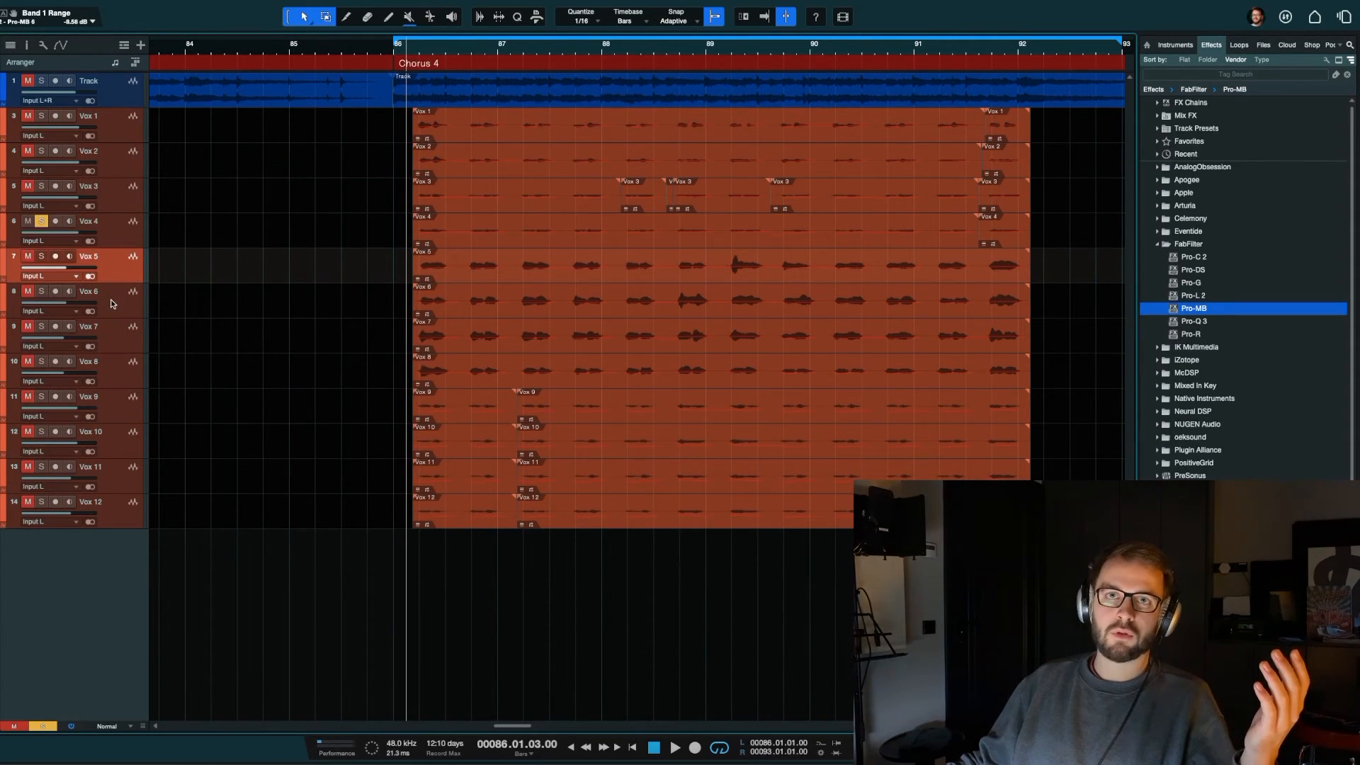
{"action": "left_click", "coordinate": [111, 304]}
{"action": "left_click", "coordinate": [124, 338]}
{"action": "left_click", "coordinate": [140, 374]}
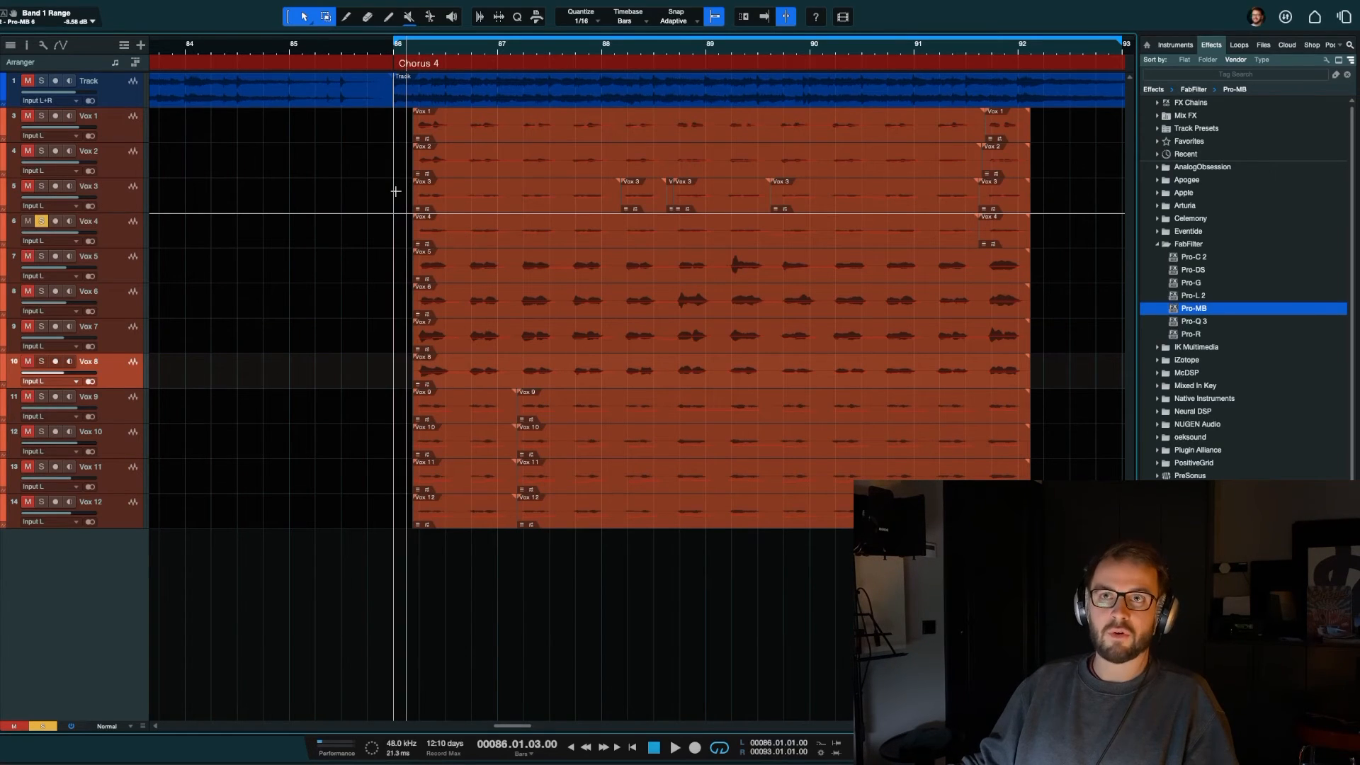
Step: Open the Vox 5 event in Melodyne, look at its pitch correction macros, and close the editor
{"action": "double_click", "coordinate": [477, 267]}
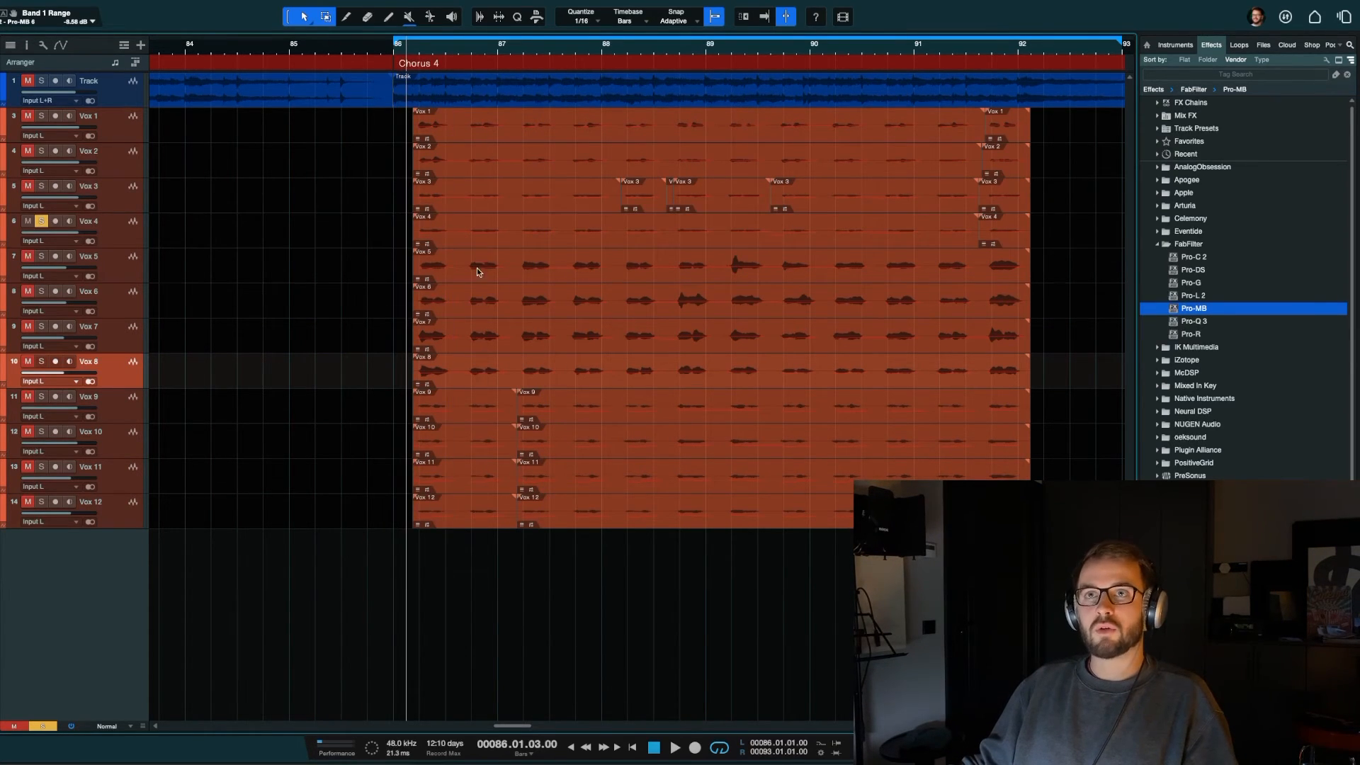
{"action": "right_click", "coordinate": [496, 256]}
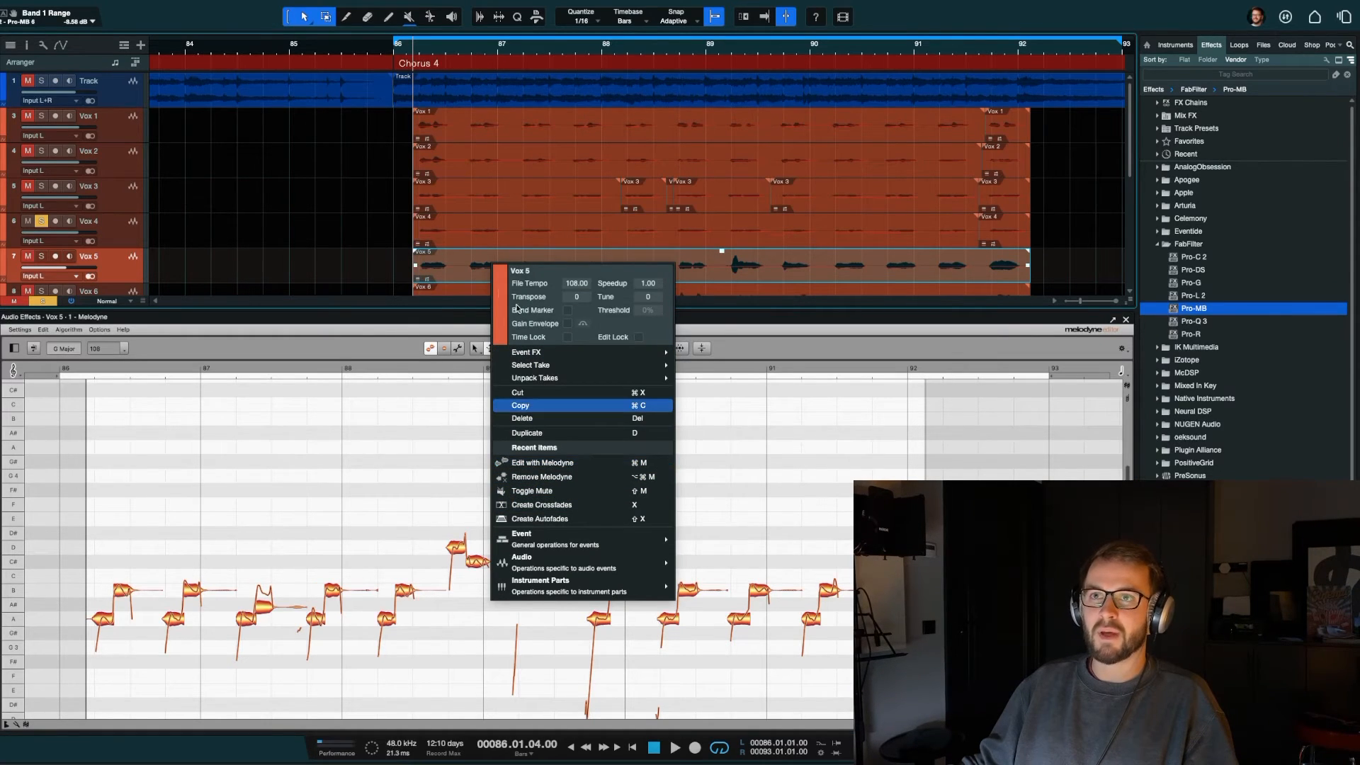
{"action": "left_click", "coordinate": [273, 182]}
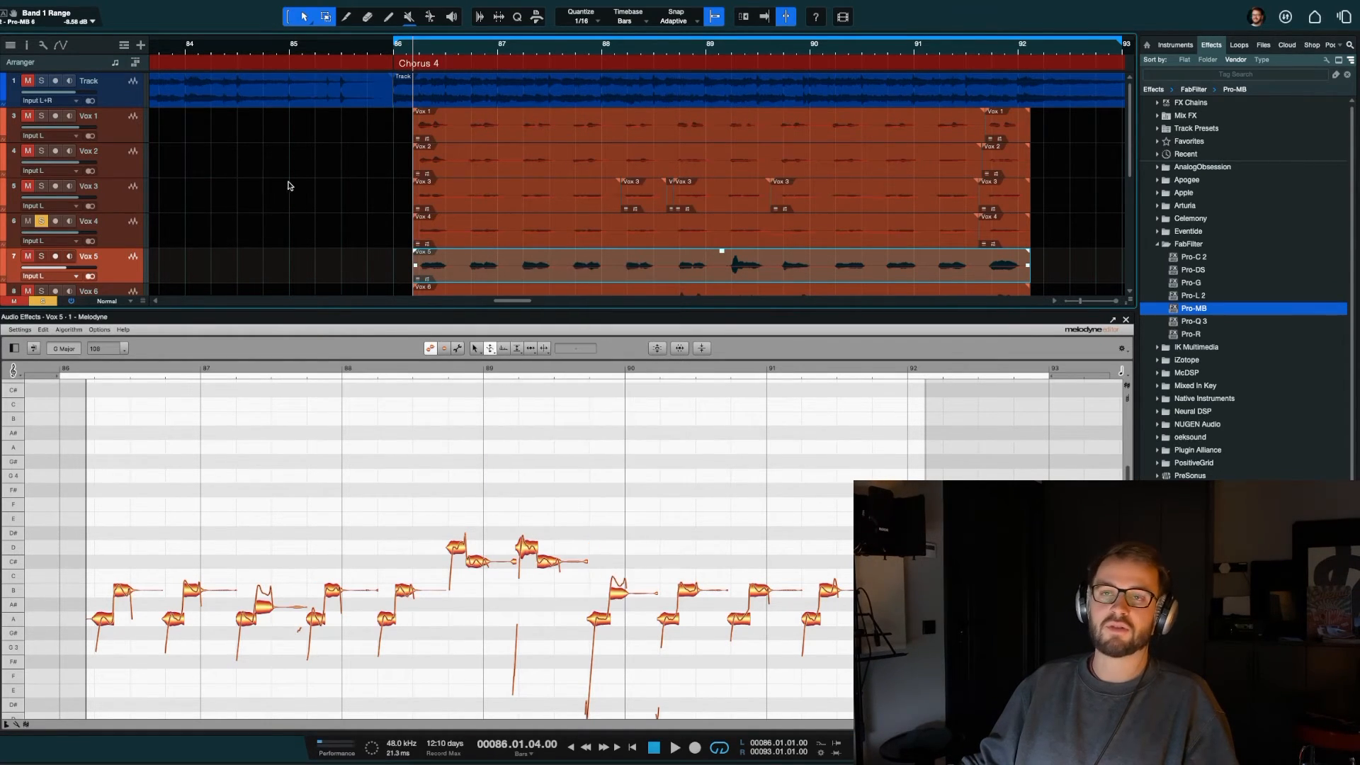
{"action": "left_click", "coordinate": [44, 330]}
{"action": "mouse_move", "coordinate": [92, 408]}
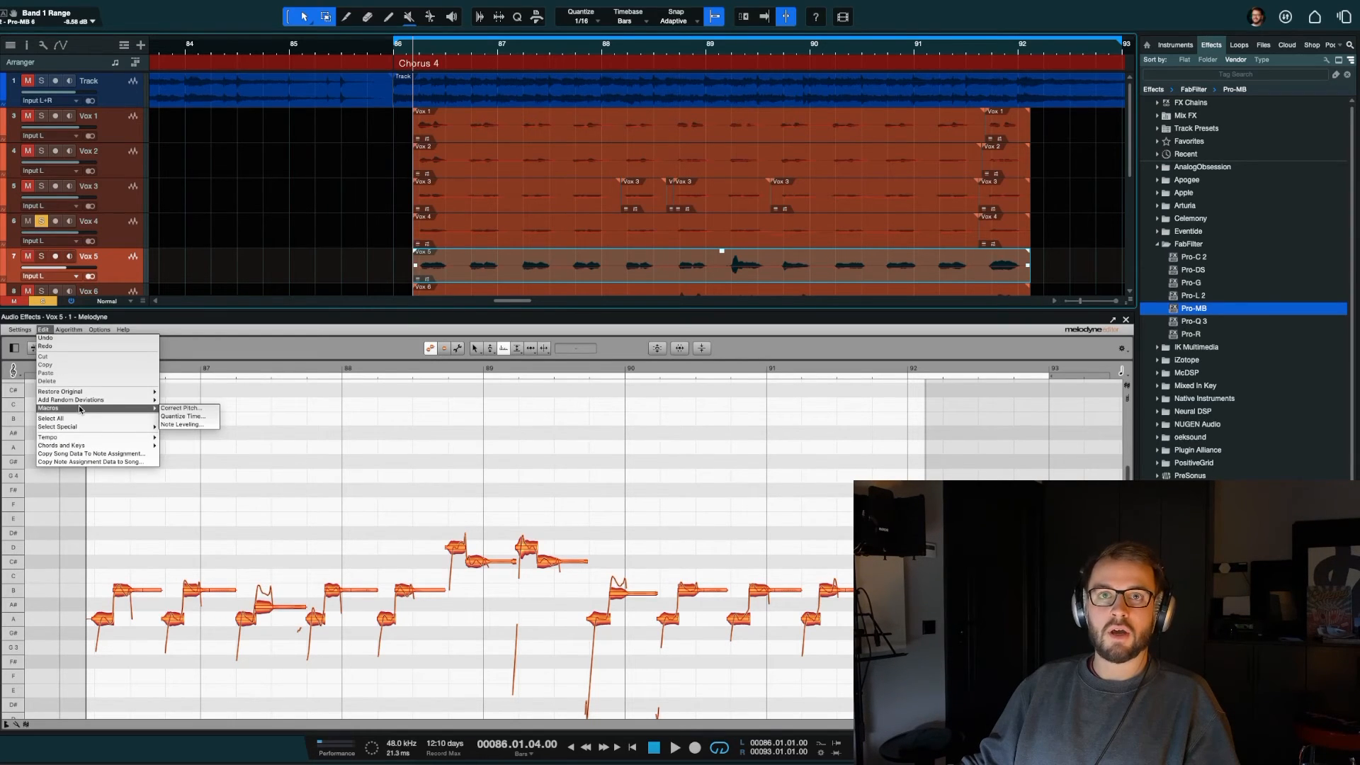
{"action": "left_click", "coordinate": [374, 409]}
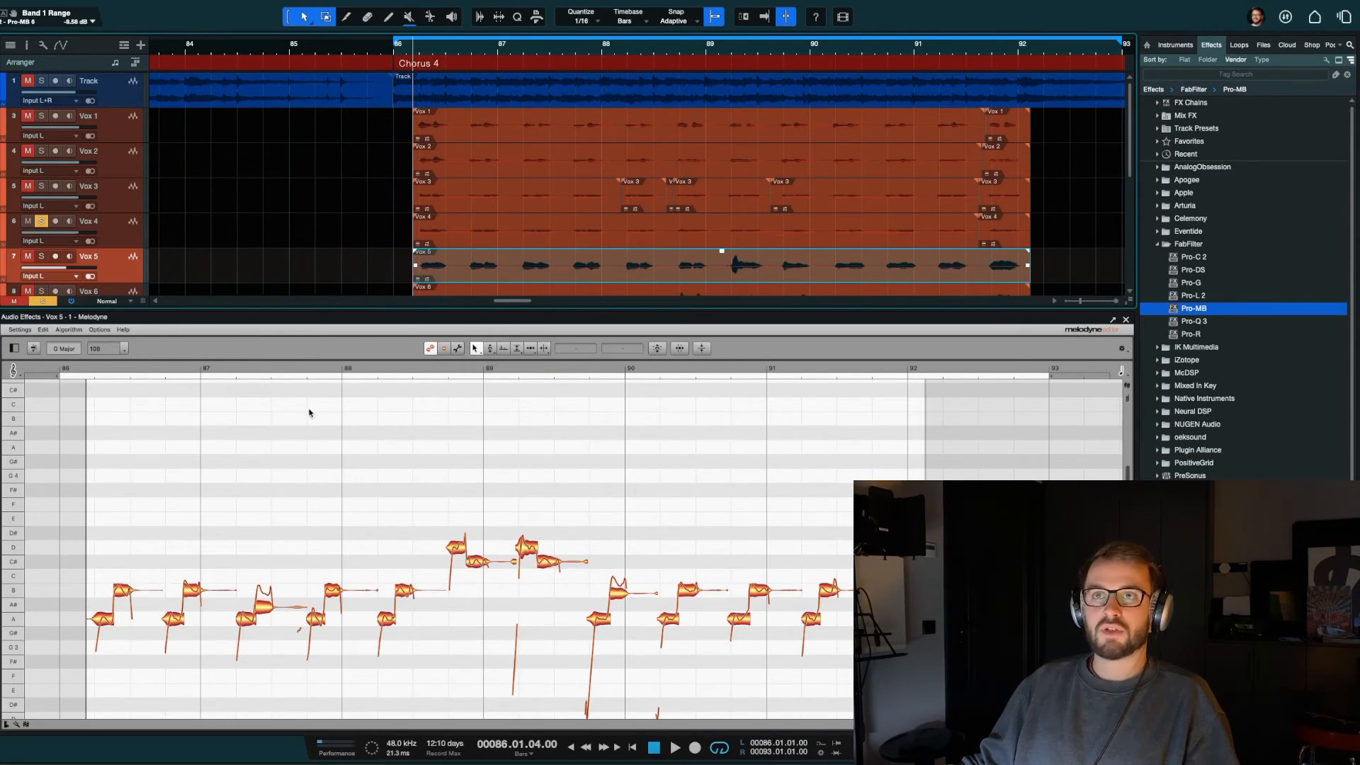
{"action": "key", "text": "F3"}
Step: Solo Vox 1 to Vox 12 together in the mixer and activate the inserts and sends of the VOX BUS
{"action": "key", "text": "F3"}
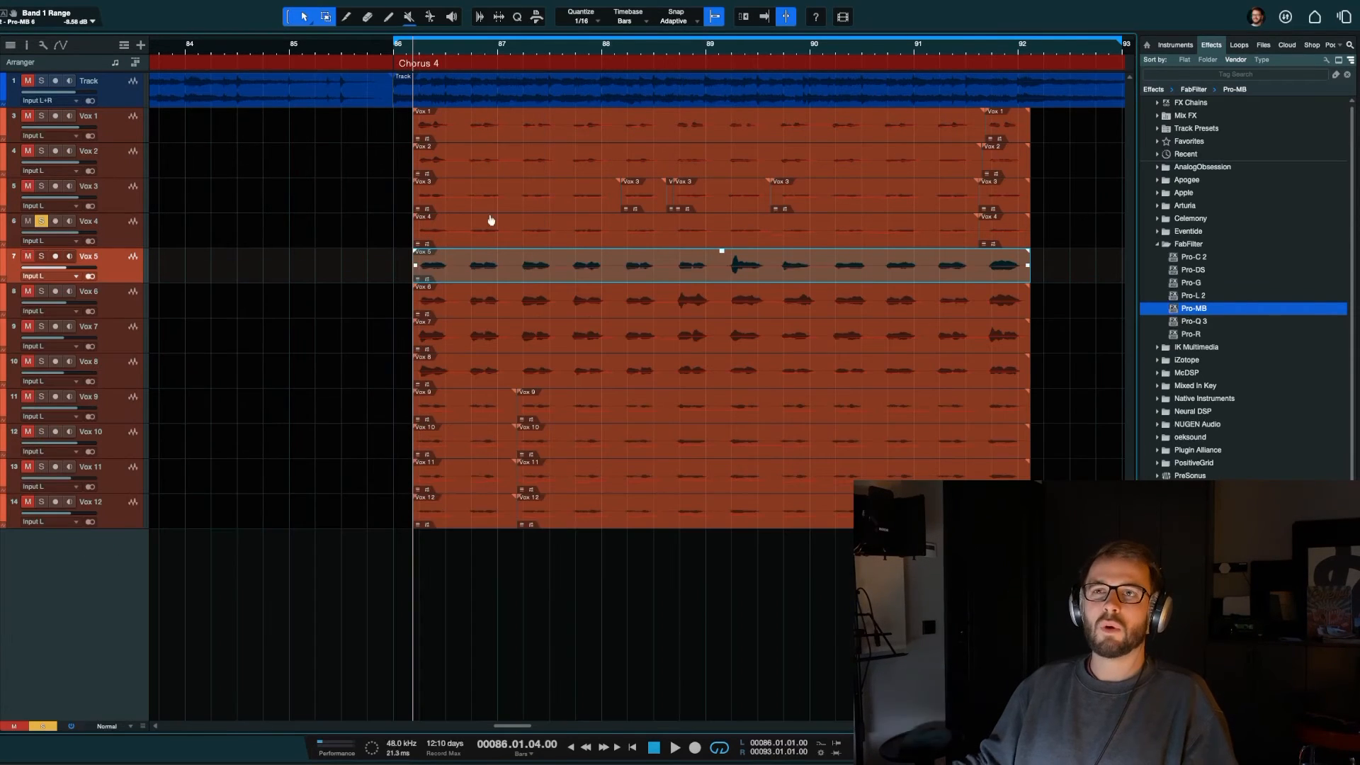
{"action": "key", "text": "F3"}
{"action": "left_click", "coordinate": [442, 351]}
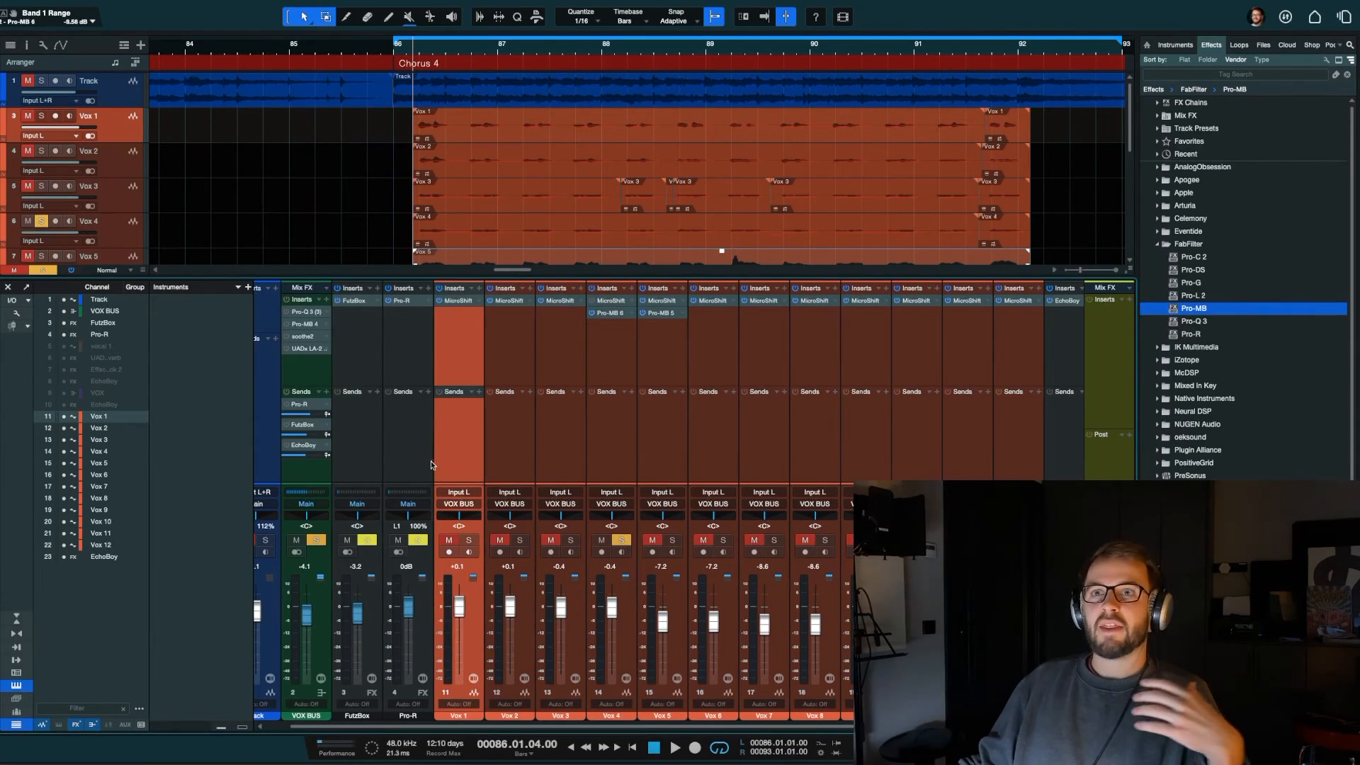
{"action": "left_click", "coordinate": [316, 383]}
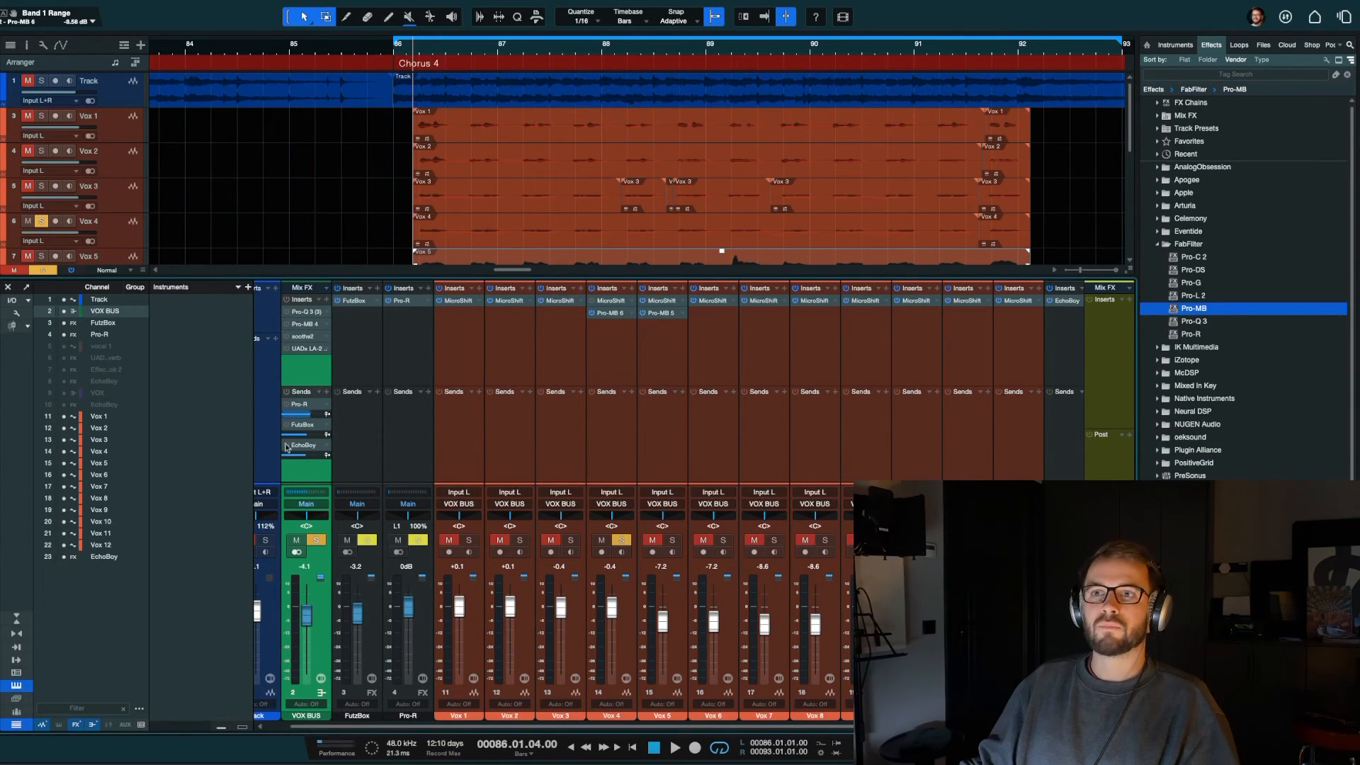
{"action": "left_click", "coordinate": [1013, 439]}
{"action": "left_click", "coordinate": [458, 460], "text": "shift"}
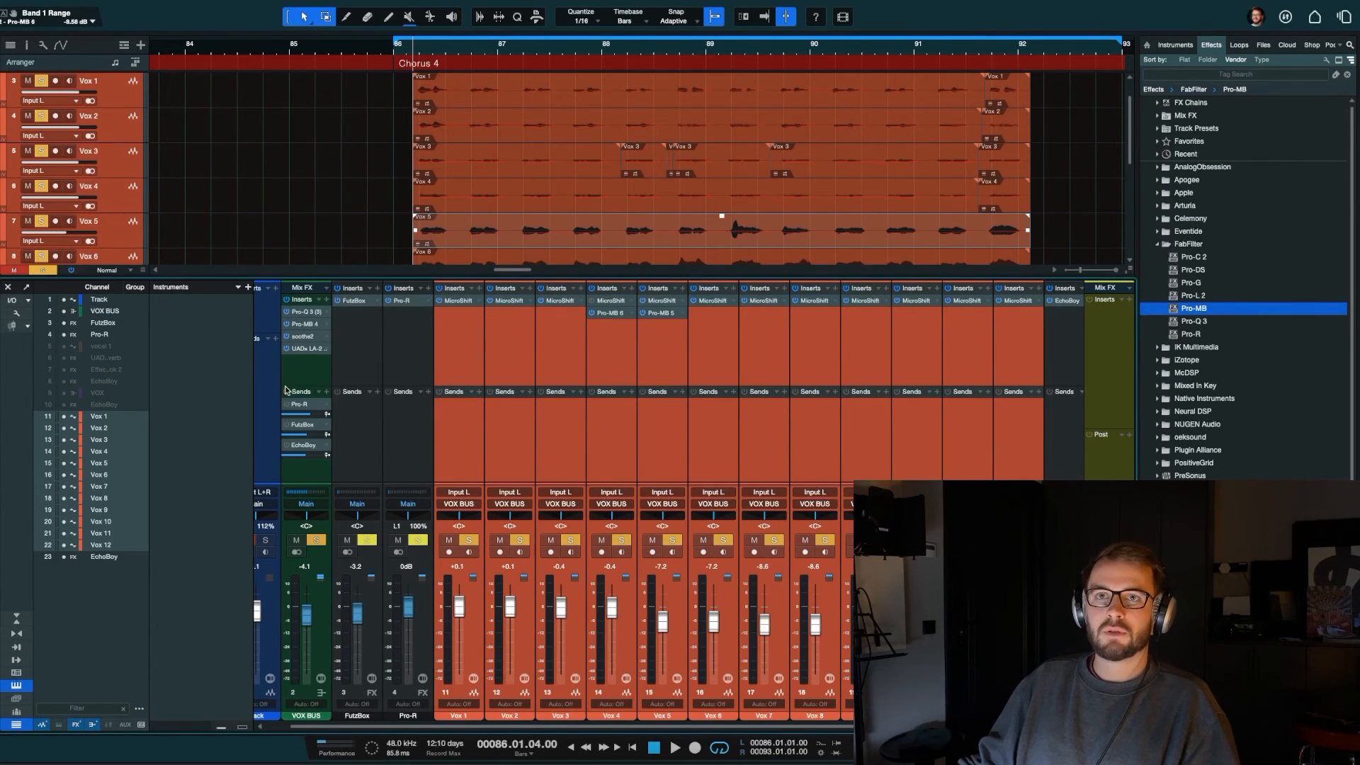
Step: Play the soloed vocal stack, unmute and solo the Track channel to hear them together, and stop playback
{"action": "key", "text": "space"}
{"action": "scroll", "coordinate": [343, 438], "scroll_direction": "left", "scroll_amount": 1}
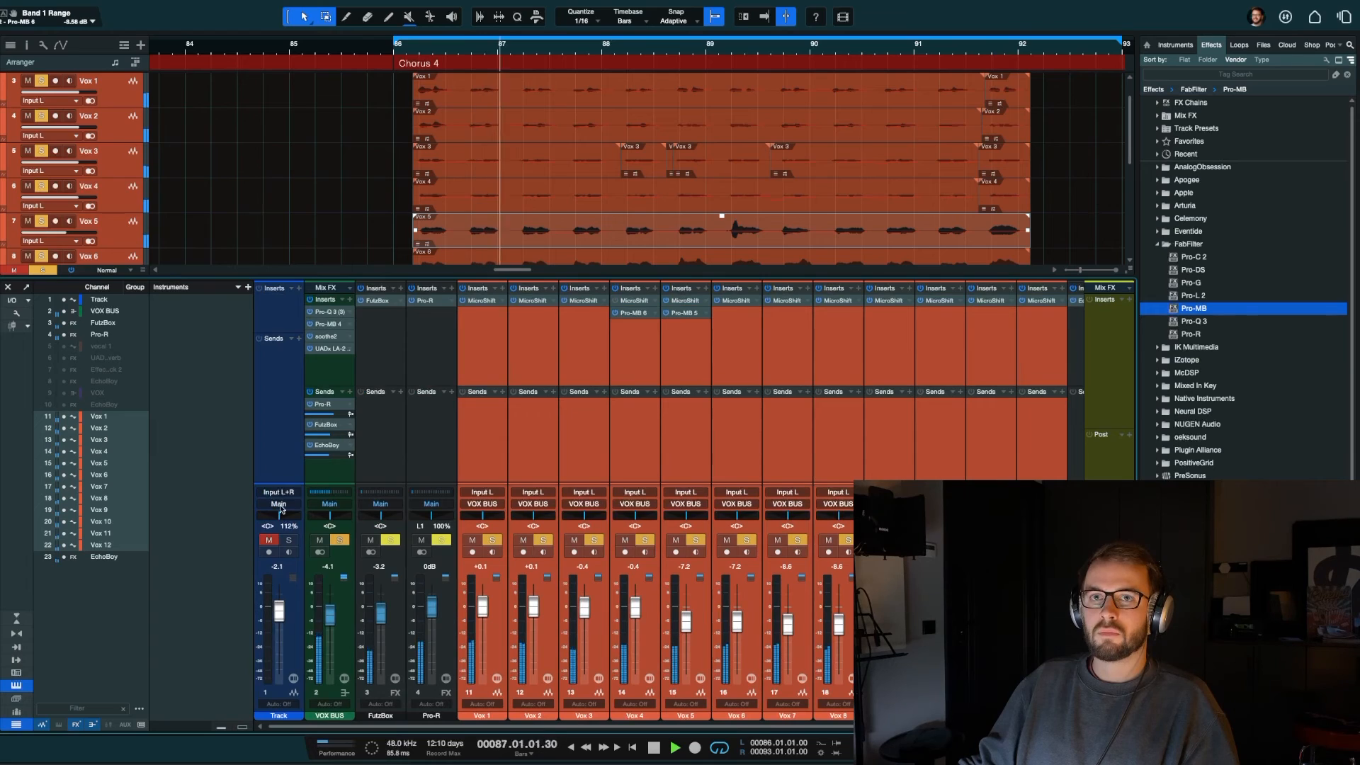
{"action": "left_click", "coordinate": [269, 540]}
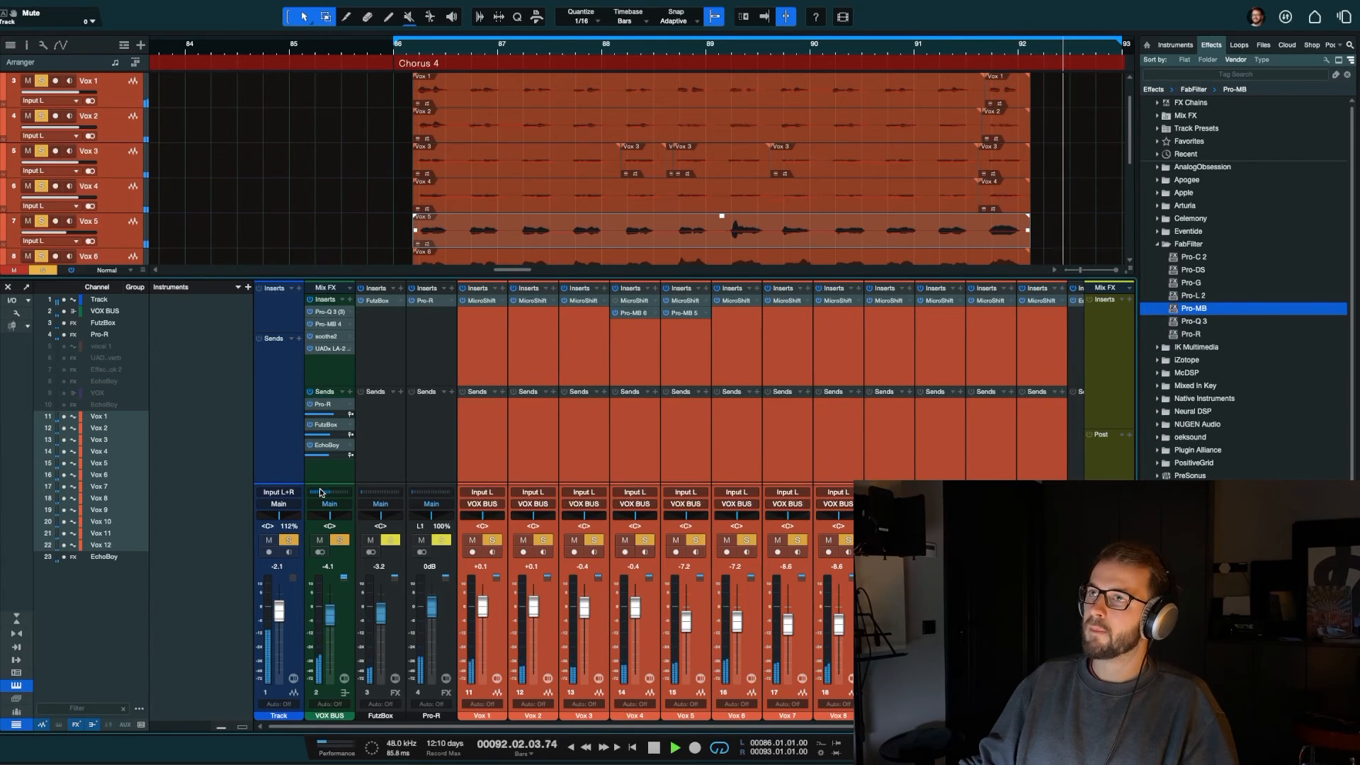
{"action": "key", "text": "space"}
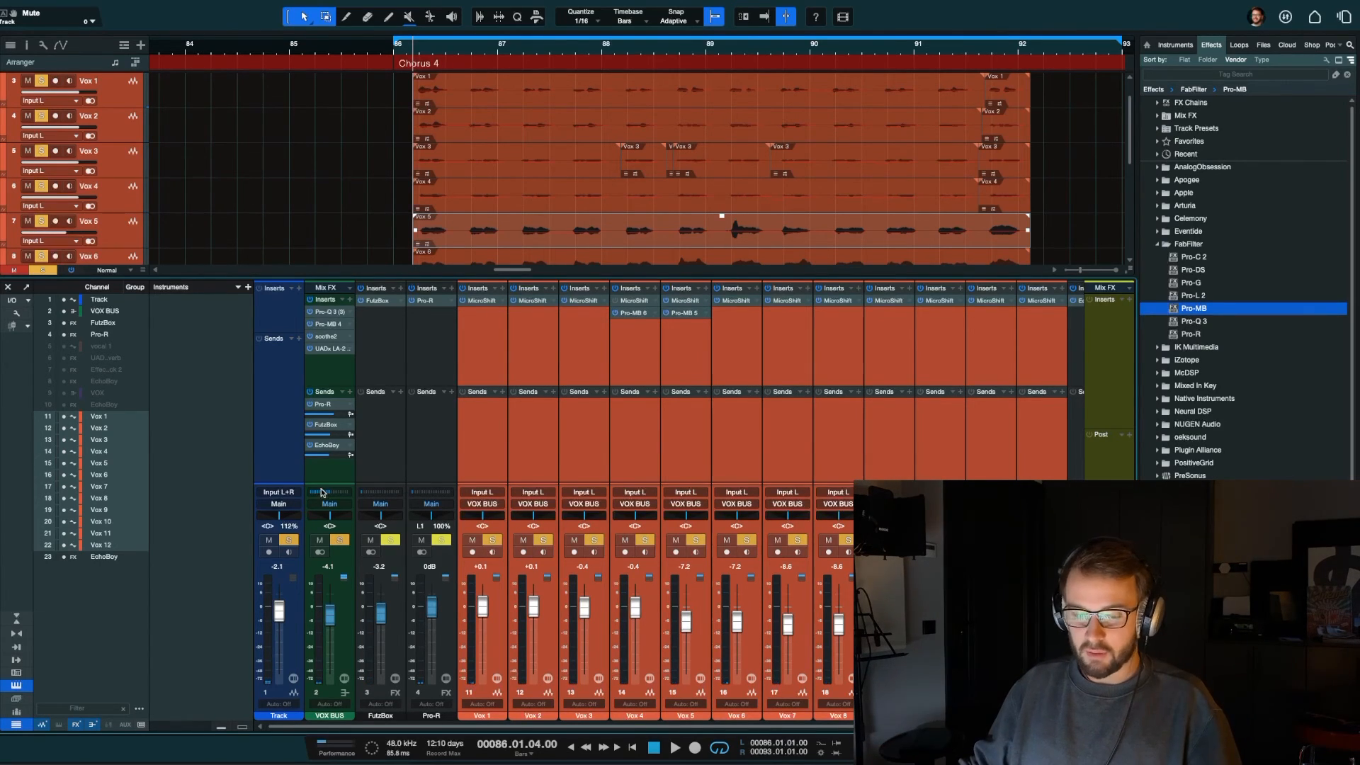
{"action": "key", "text": "F3"}
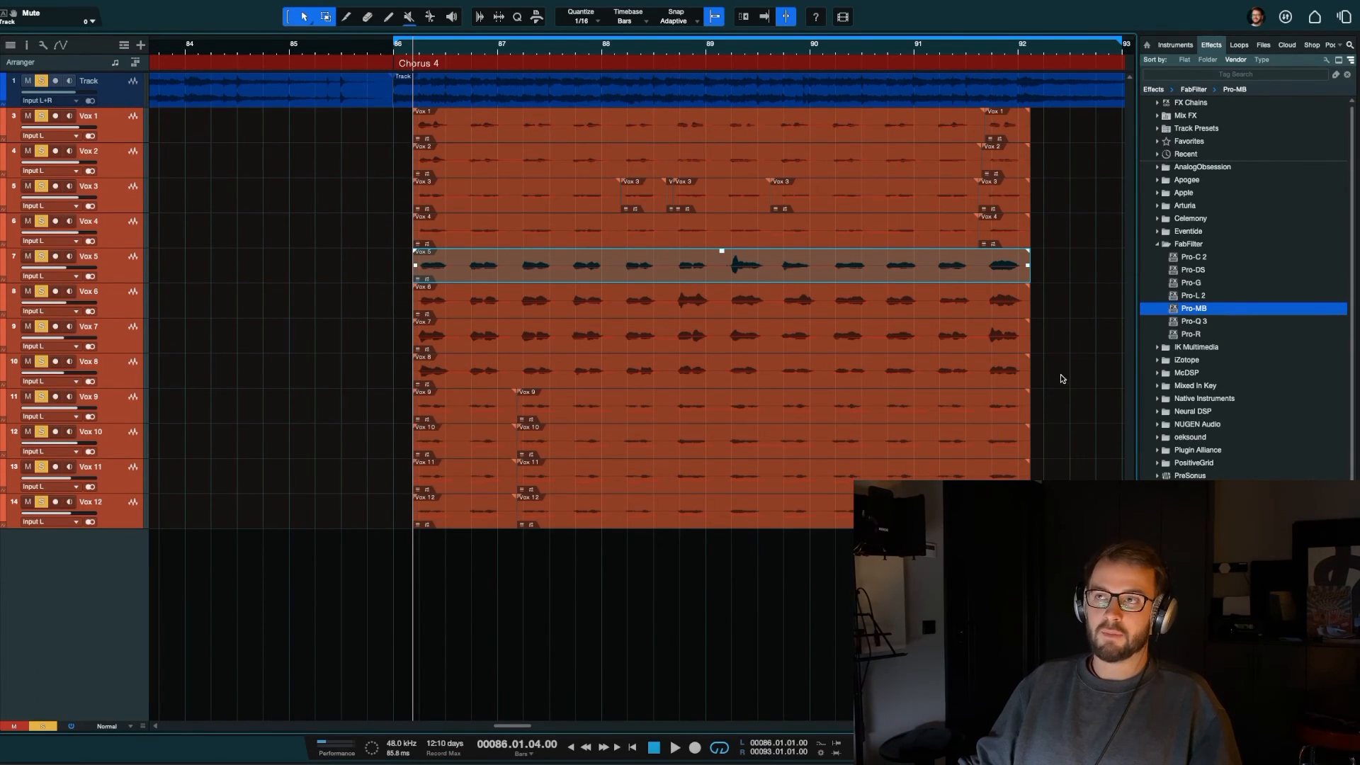
{"action": "left_click", "coordinate": [1042, 360]}
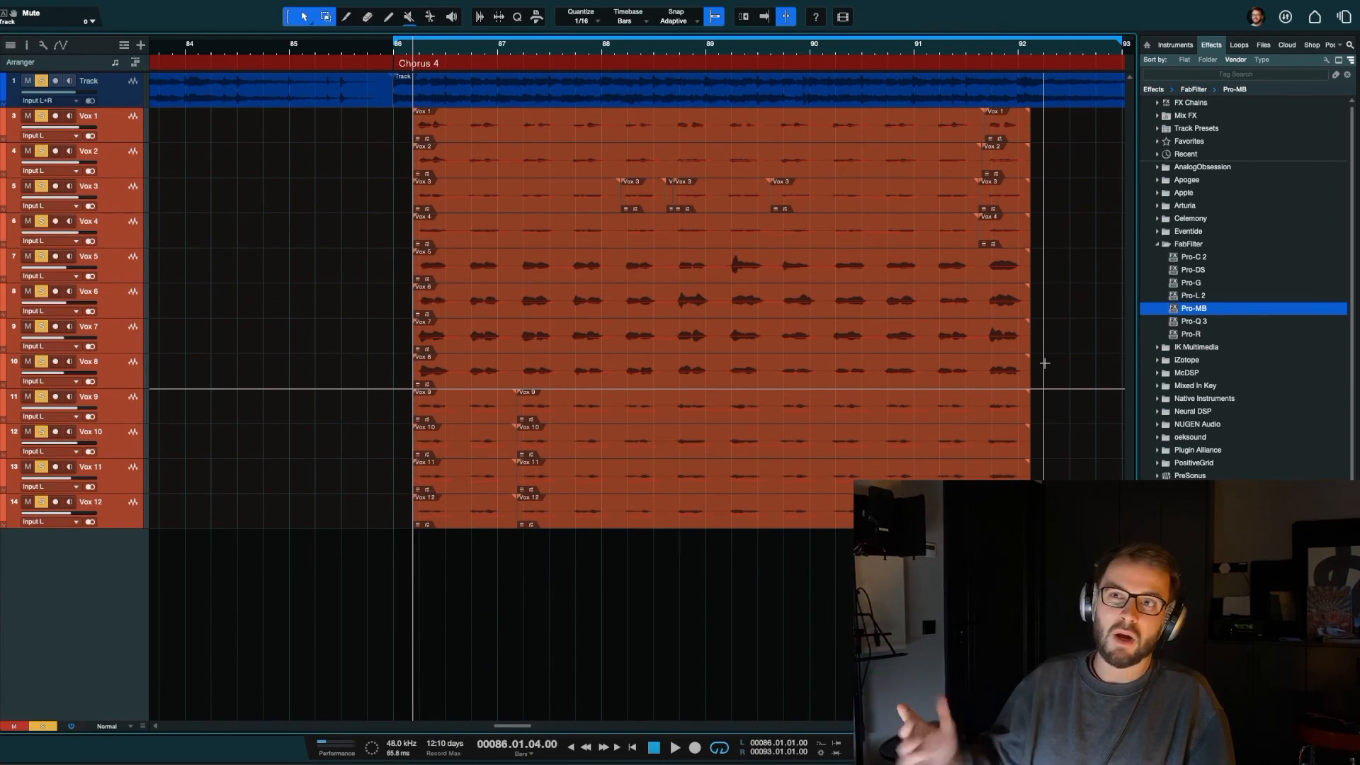
{"action": "key", "text": "F2"}
{"action": "key", "text": "F2"}
{"action": "key", "text": "F3"}
{"action": "left_click", "coordinate": [647, 438]}
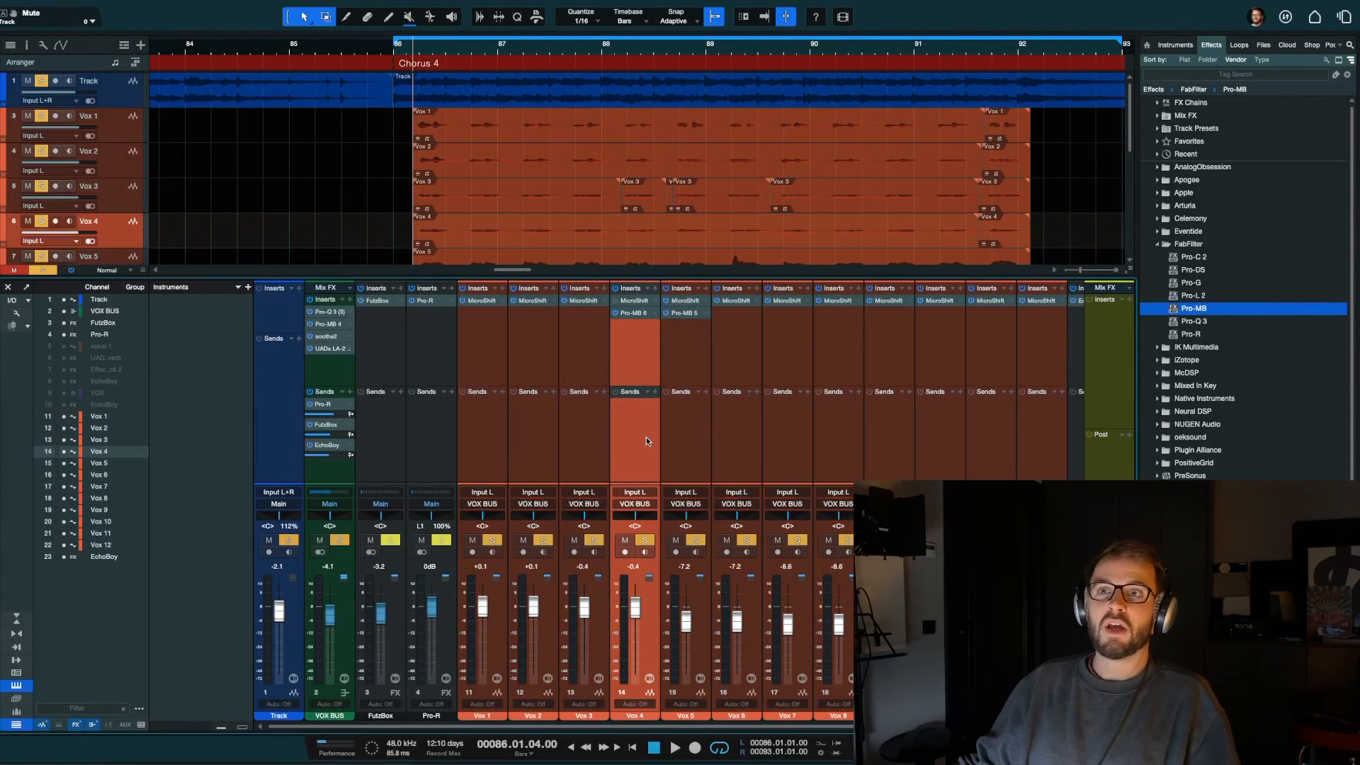